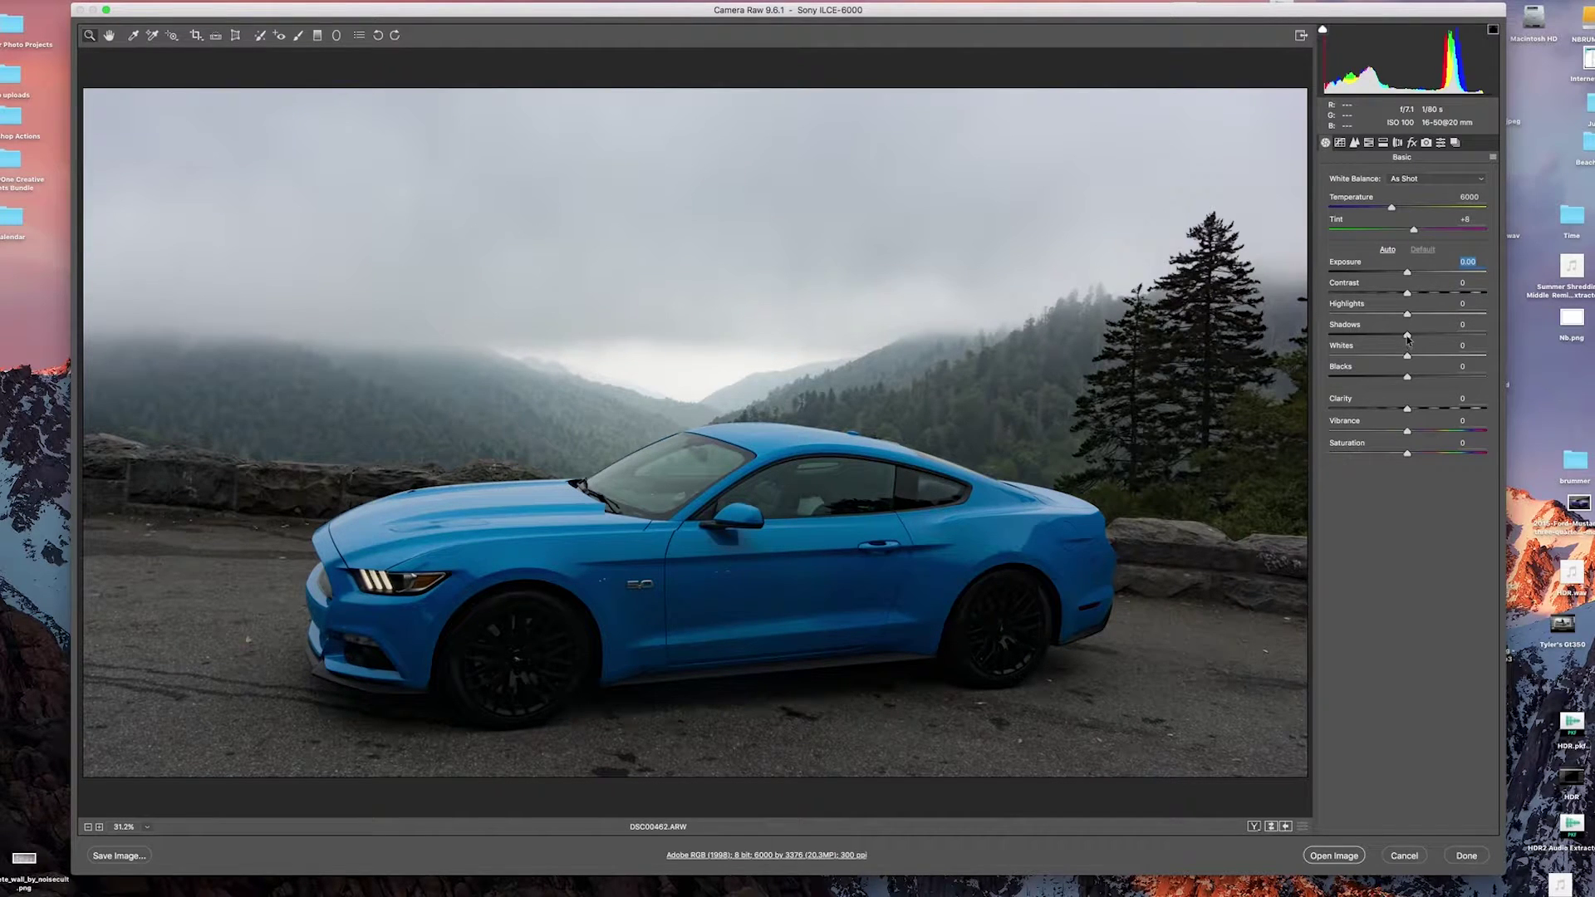
Set the photo's Exposure to +0.30, Shadows to +61, Highlights to -24 and Clarity to +12.
left_click_drag(1408, 338, 1447, 334)
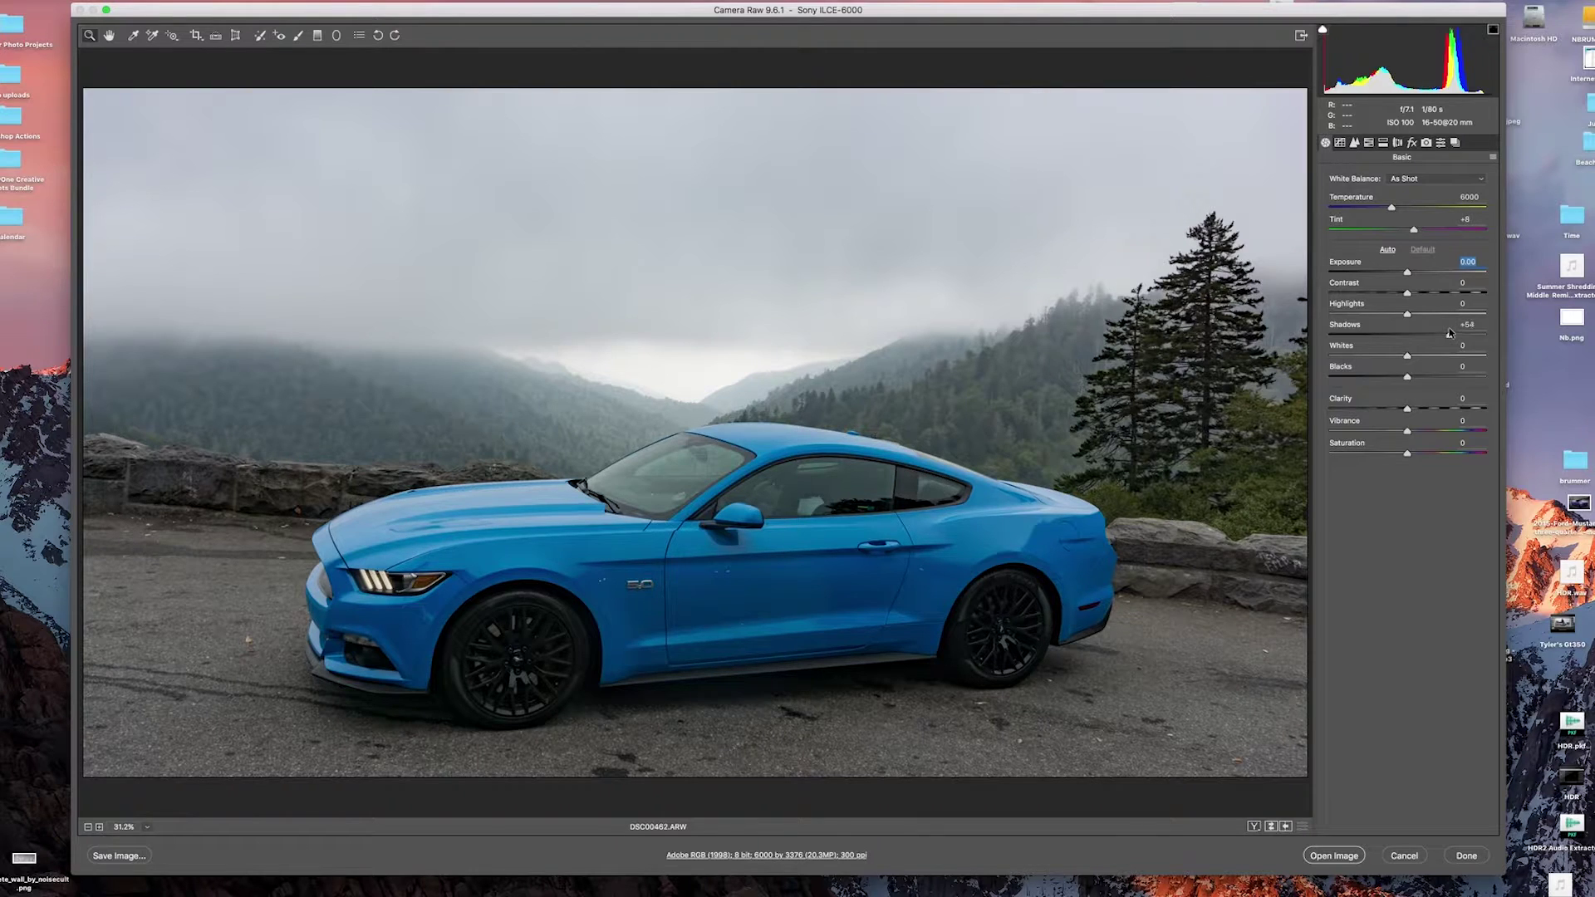
left_click_drag(1450, 332, 1450, 332)
left_click_drag(1407, 274, 1410, 274)
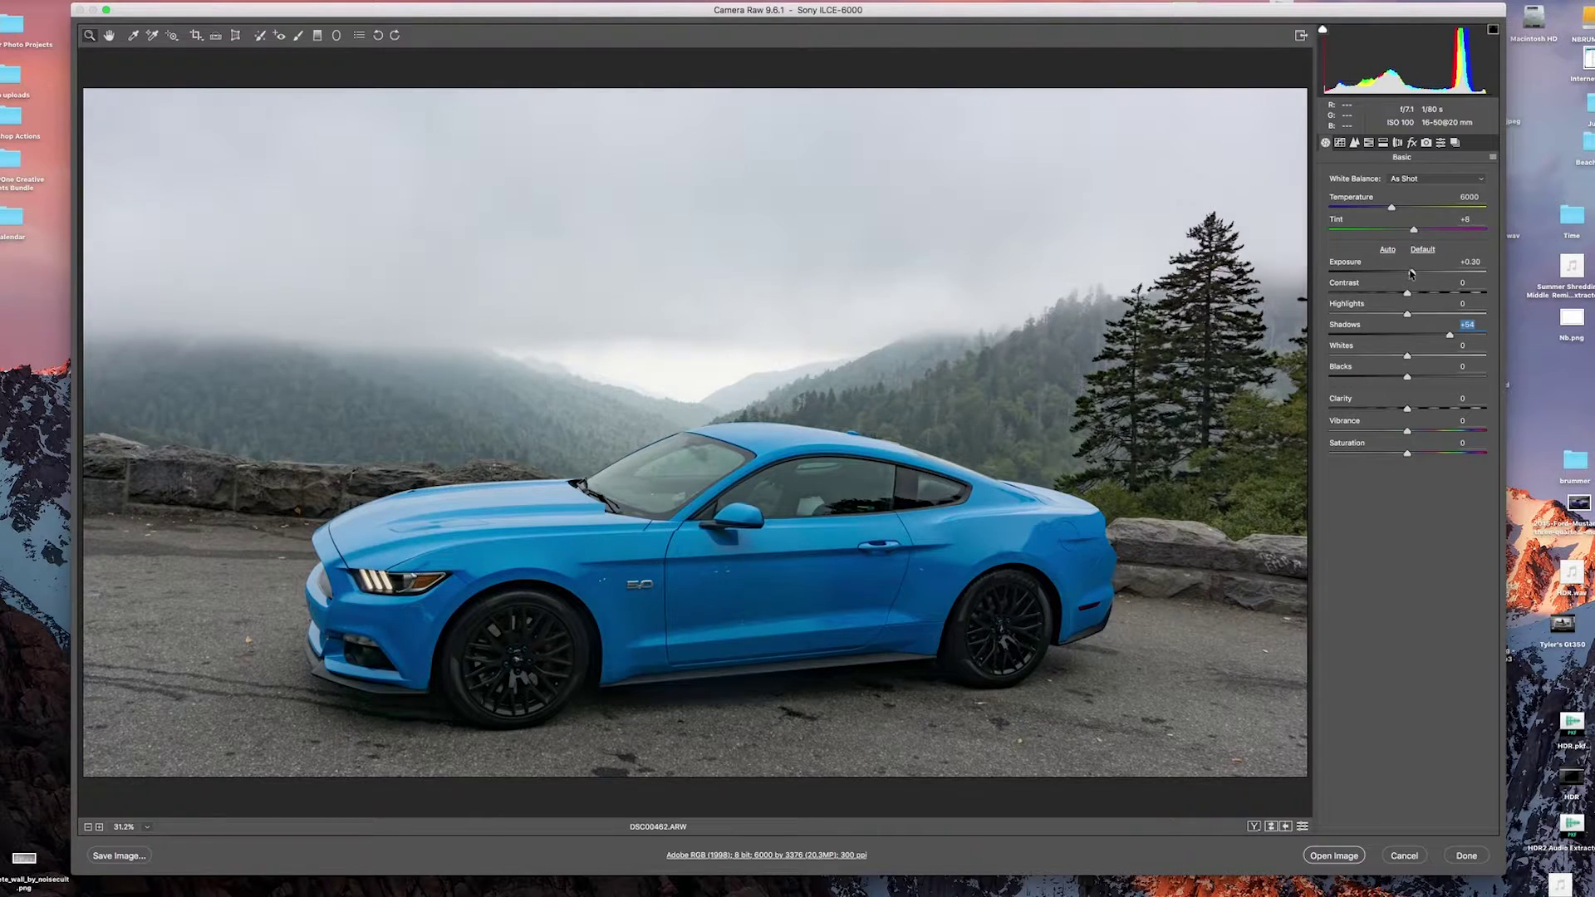
left_click_drag(1411, 274, 1410, 274)
left_click_drag(1450, 335, 1387, 319)
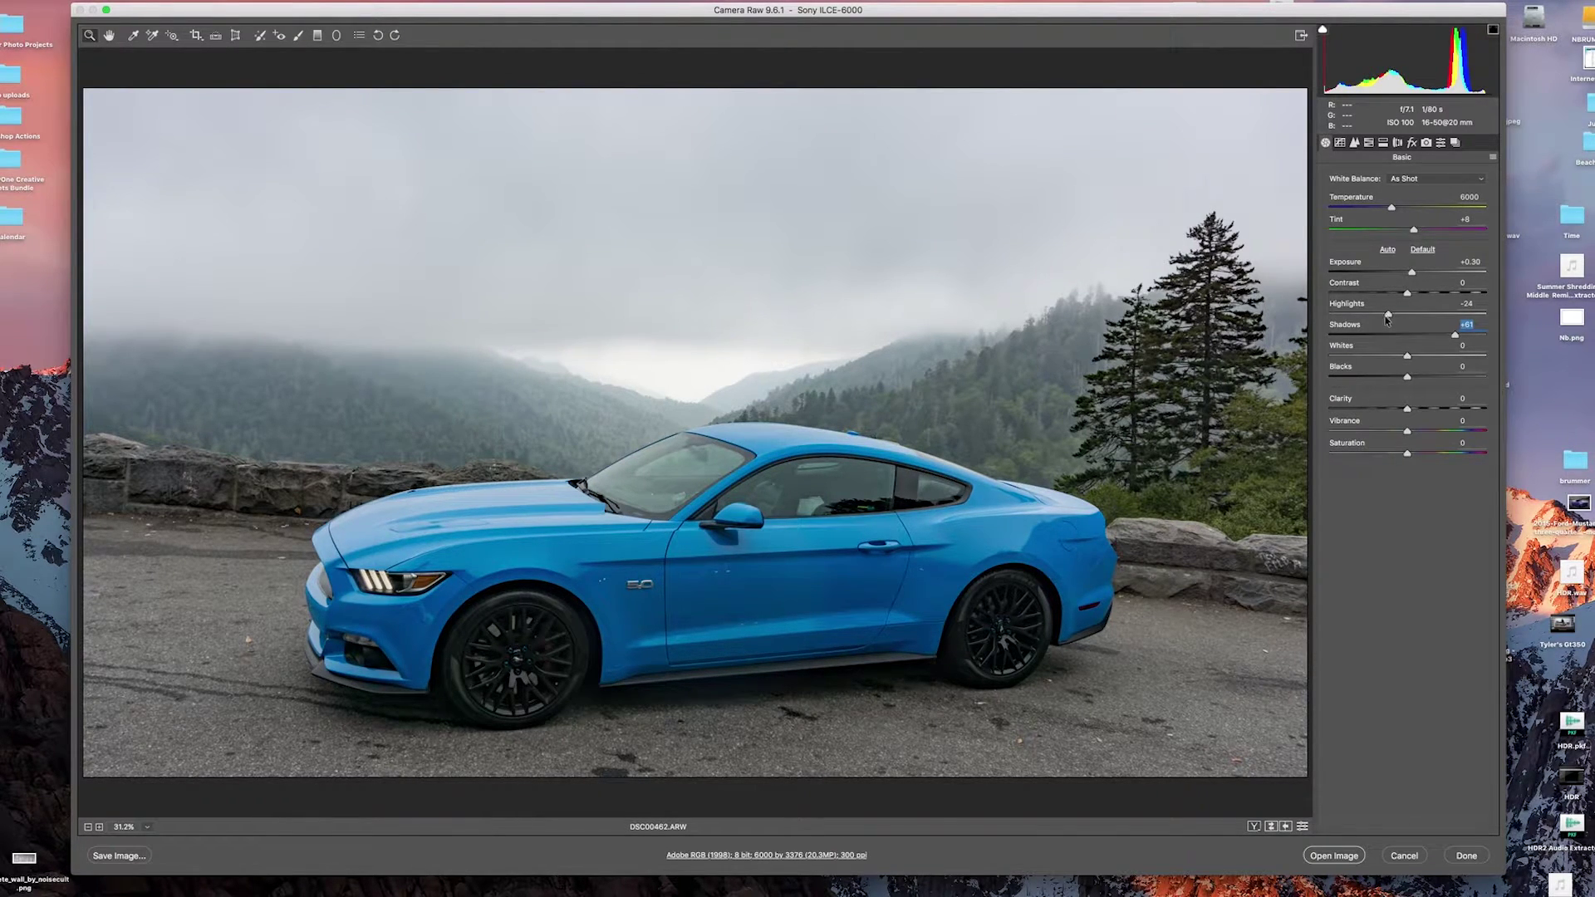
left_click_drag(1386, 320, 1386, 320)
left_click_drag(1407, 410, 1414, 409)
left_click_drag(1415, 410, 1416, 410)
Add radial filters over the front and rear wheels with Exposure -0.05, Shadows +10, Clarity +6, Dehaze +13 and Sharpness +10.
left_click(336, 36)
mouse_move(517, 662)
left_mouse_down()
mouse_move(572, 637)
mouse_move(586, 622)
mouse_move(568, 610)
left_mouse_up()
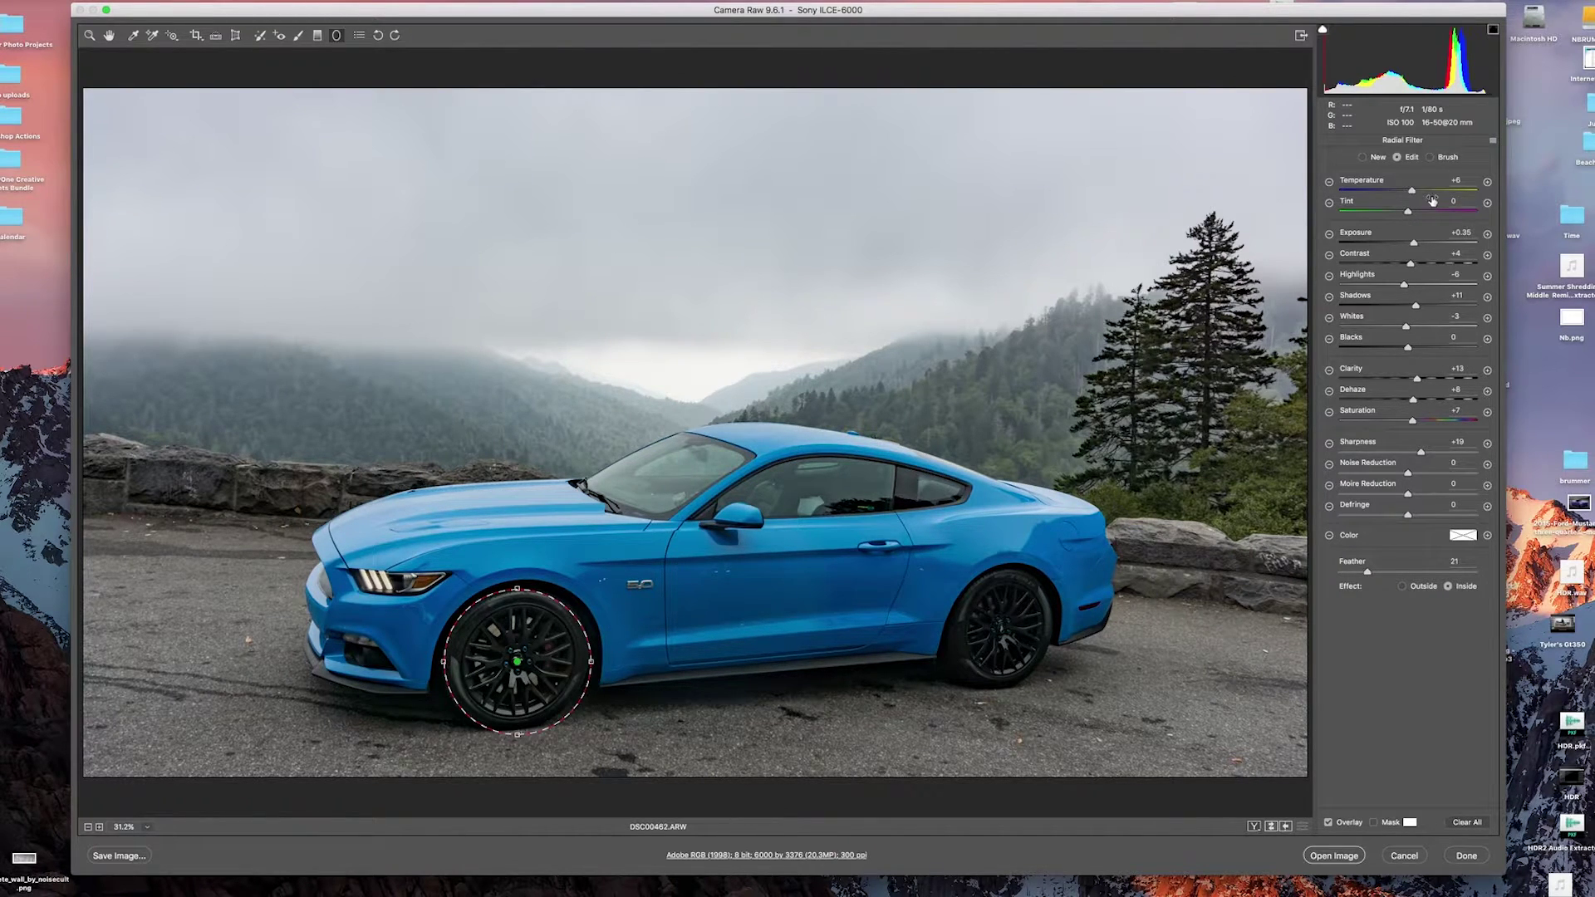
left_click(1330, 235)
left_click_drag(1399, 243, 1406, 245)
left_click_drag(1408, 309, 1416, 308)
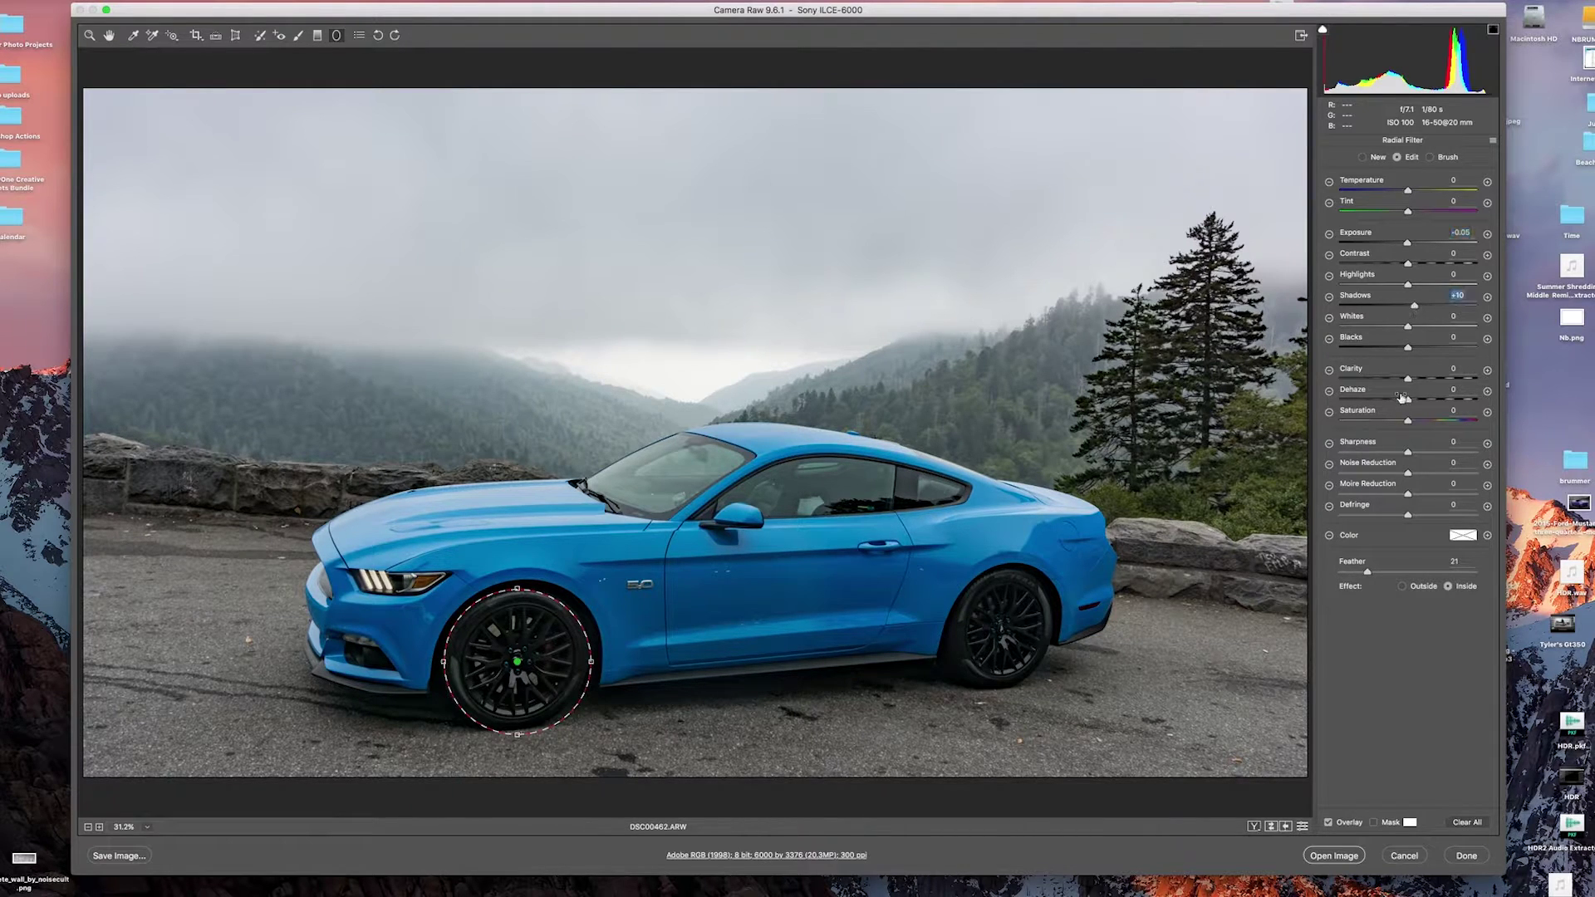
mouse_move(1408, 380)
left_mouse_down()
mouse_move(1401, 402)
mouse_move(1417, 400)
left_mouse_up()
left_click_drag(1410, 457, 1418, 456)
left_click_drag(1001, 629, 1035, 585)
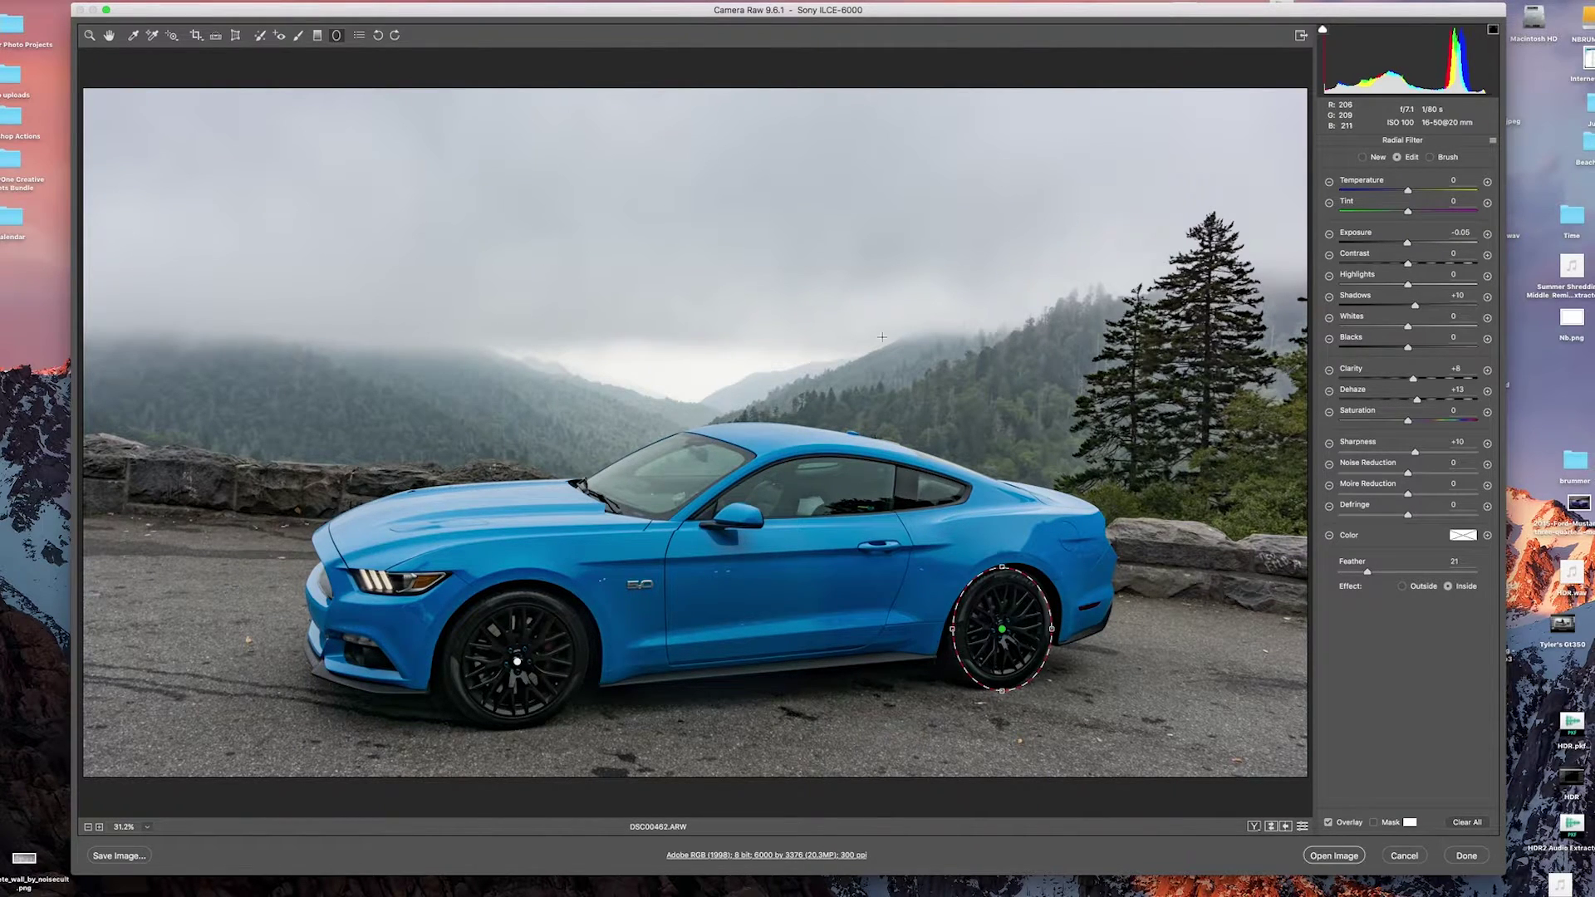
Draw a vertical graduated filter over the sky, from the photo's upper edge down to the mountain line.
left_click(318, 35)
left_click_drag(754, 85, 754, 370)
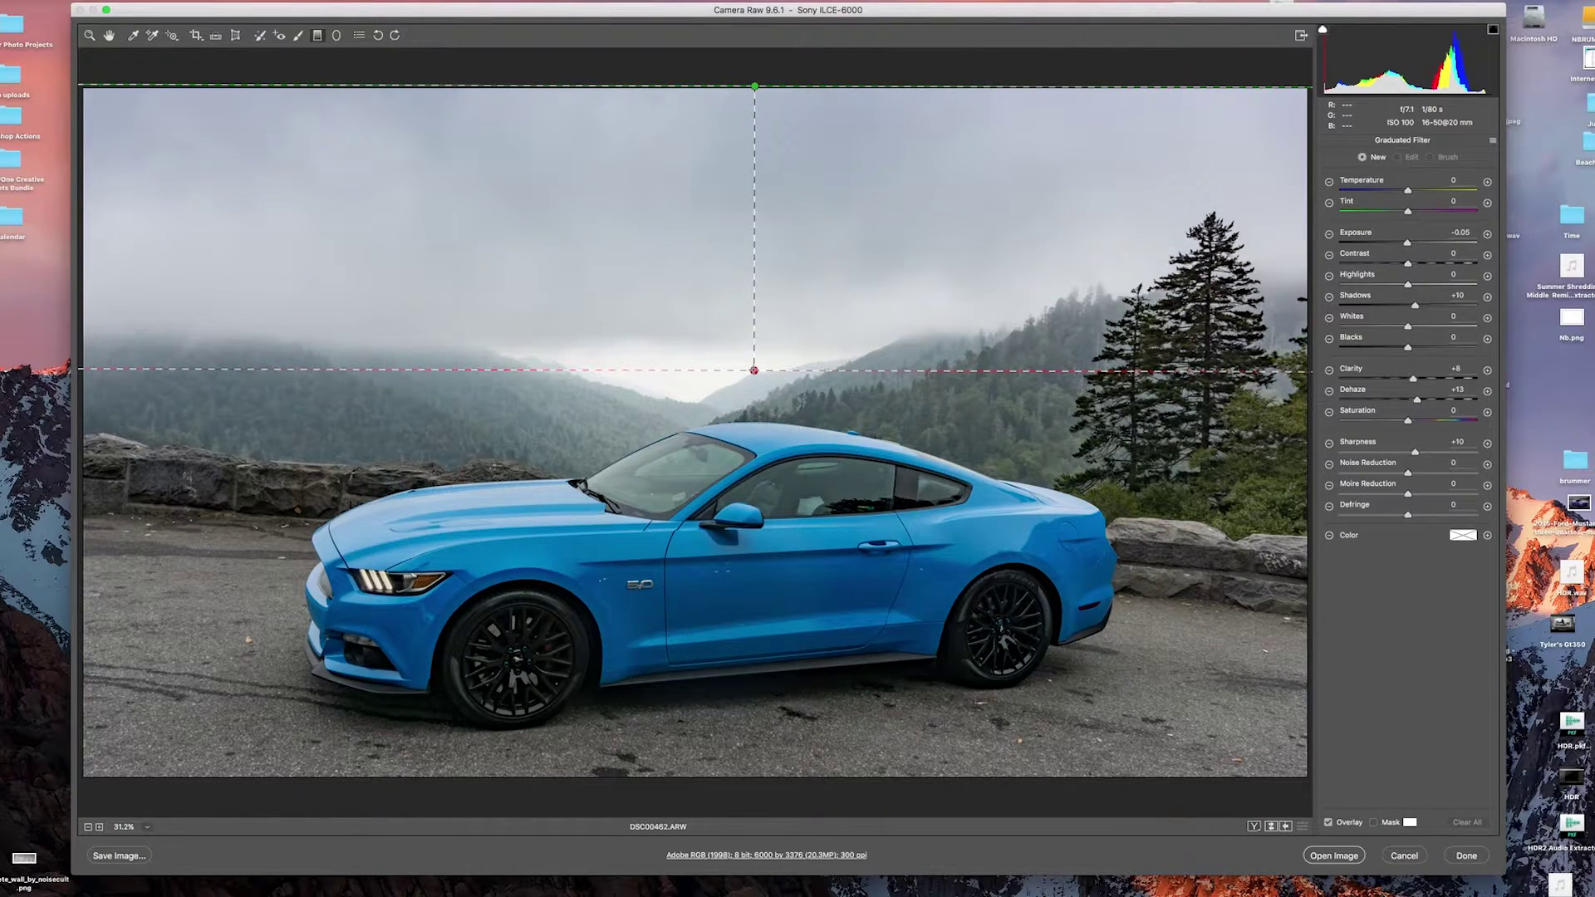
left_click_drag(754, 370, 754, 369)
left_click_drag(1406, 243, 1402, 244)
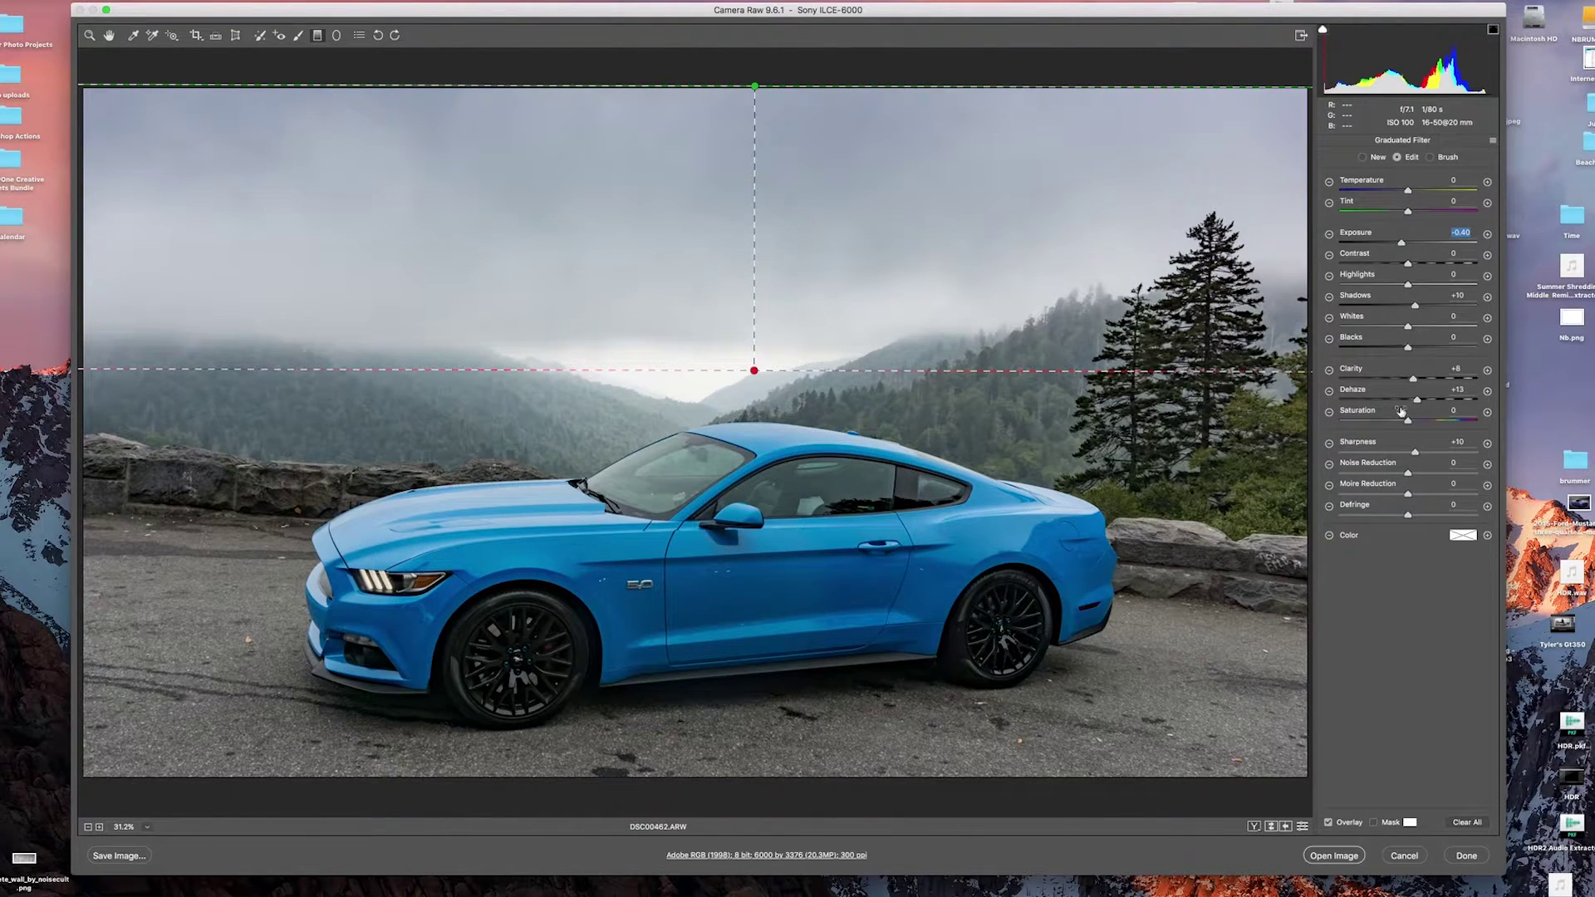
left_click_drag(1412, 381, 1422, 382)
left_click_drag(1413, 305, 1404, 309)
Reset the sky filter's sliders and set Shadows to -25, Exposure to -0.60 and Temperature to -9.
left_click(1329, 296)
left_click_drag(1407, 243, 1397, 245)
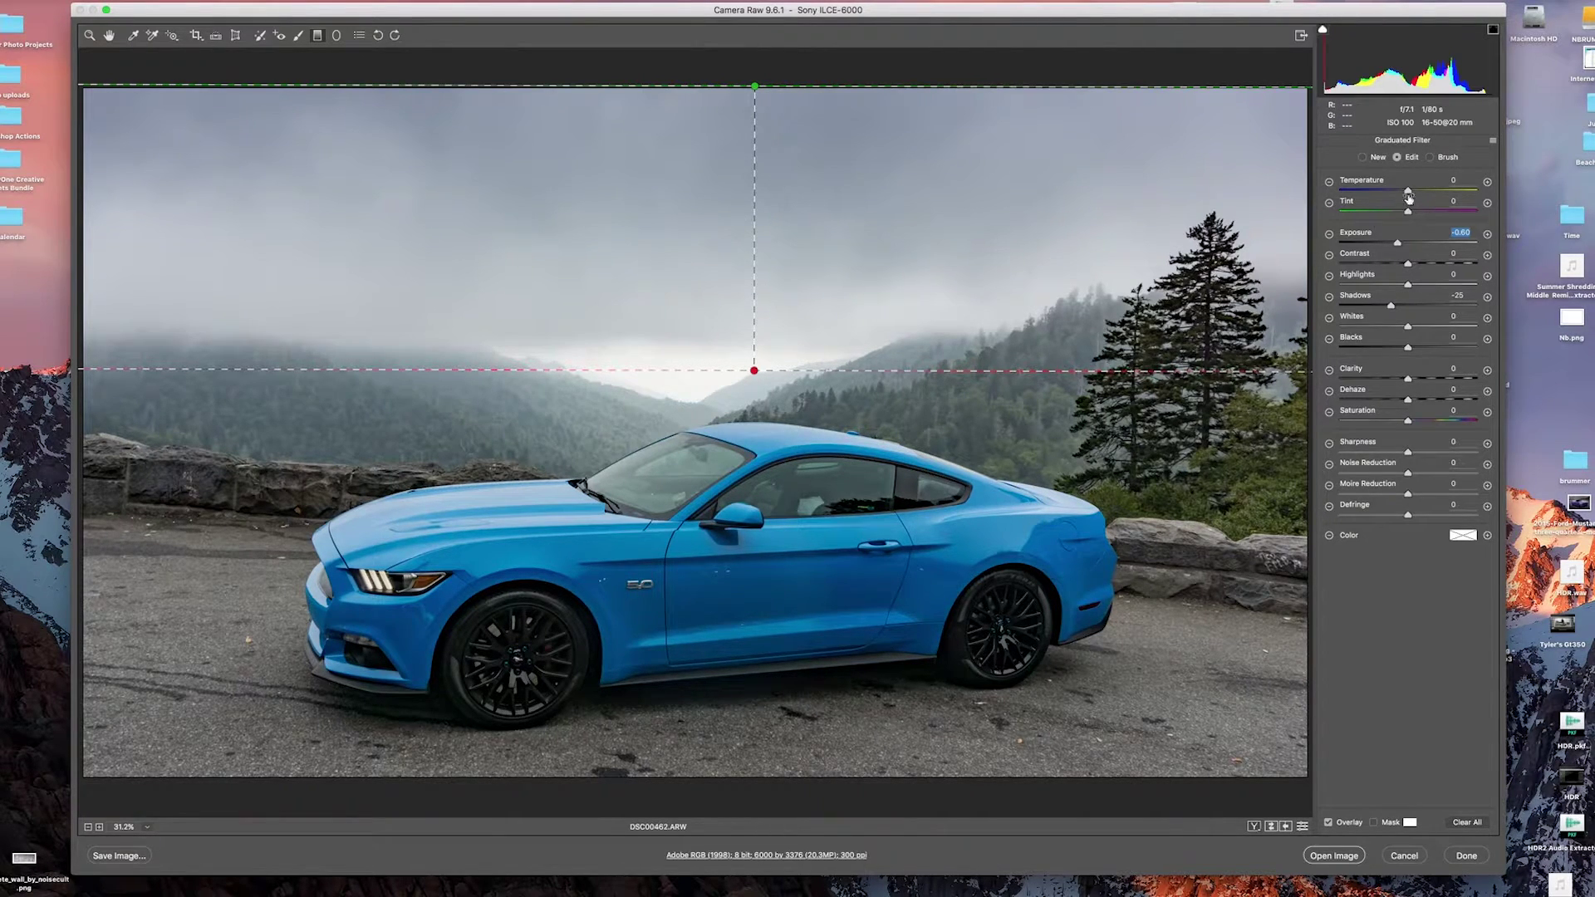
left_click_drag(1408, 196, 1404, 198)
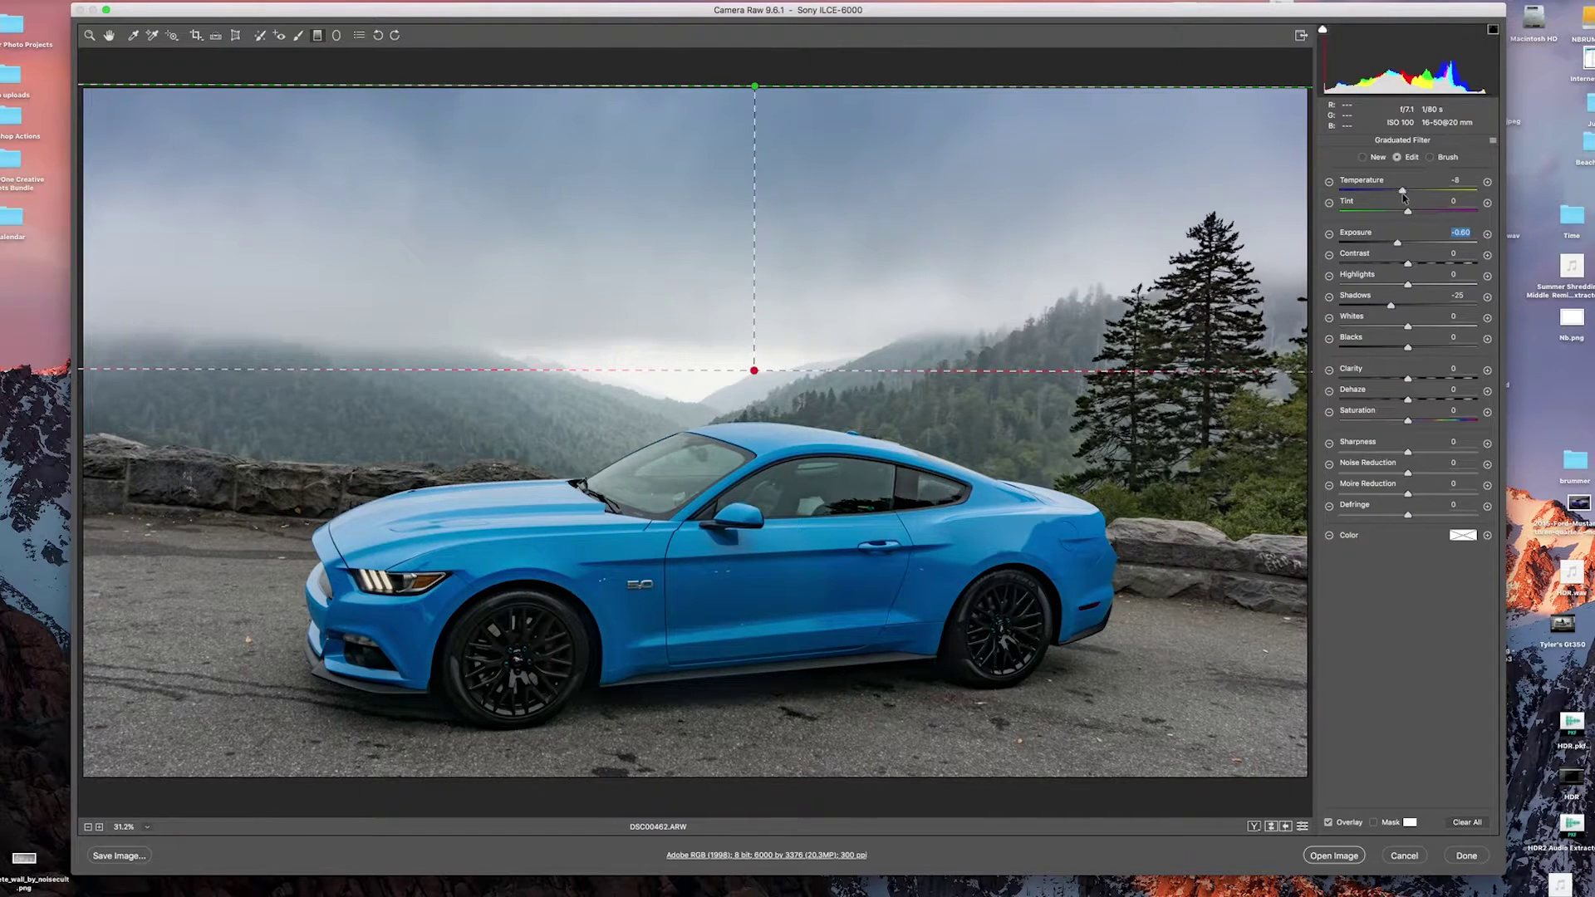
left_click_drag(1404, 198, 1403, 198)
left_click(90, 37)
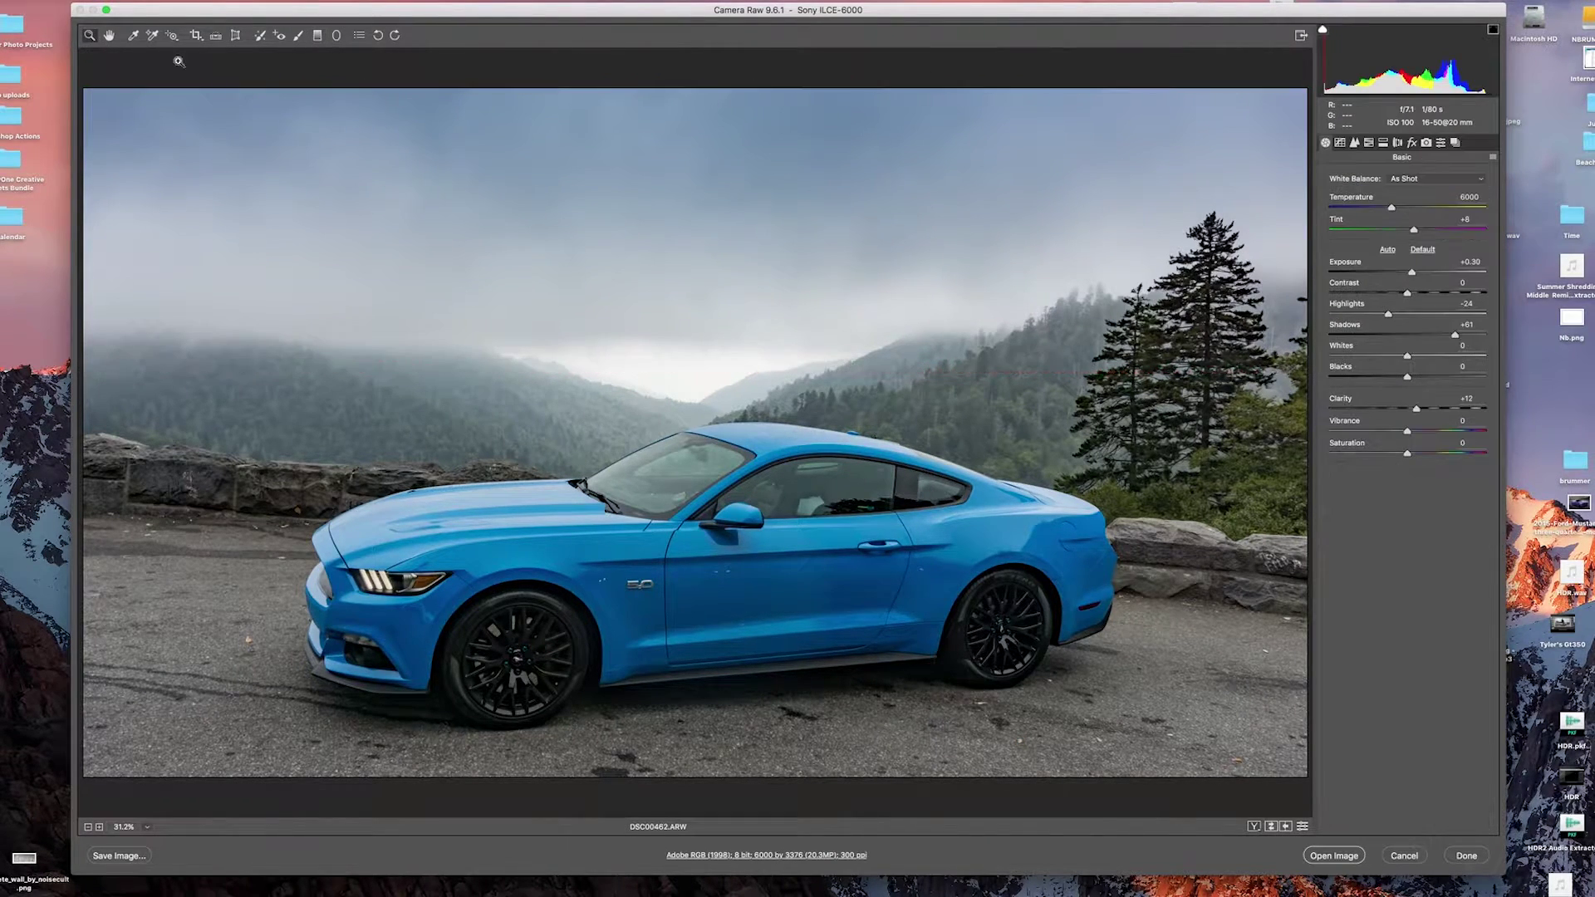
Set sharpening Amount to 28 with Masking at about 92, and noise reduction Luminance to 5 with Luminance Contrast at 3.
left_click(1340, 143)
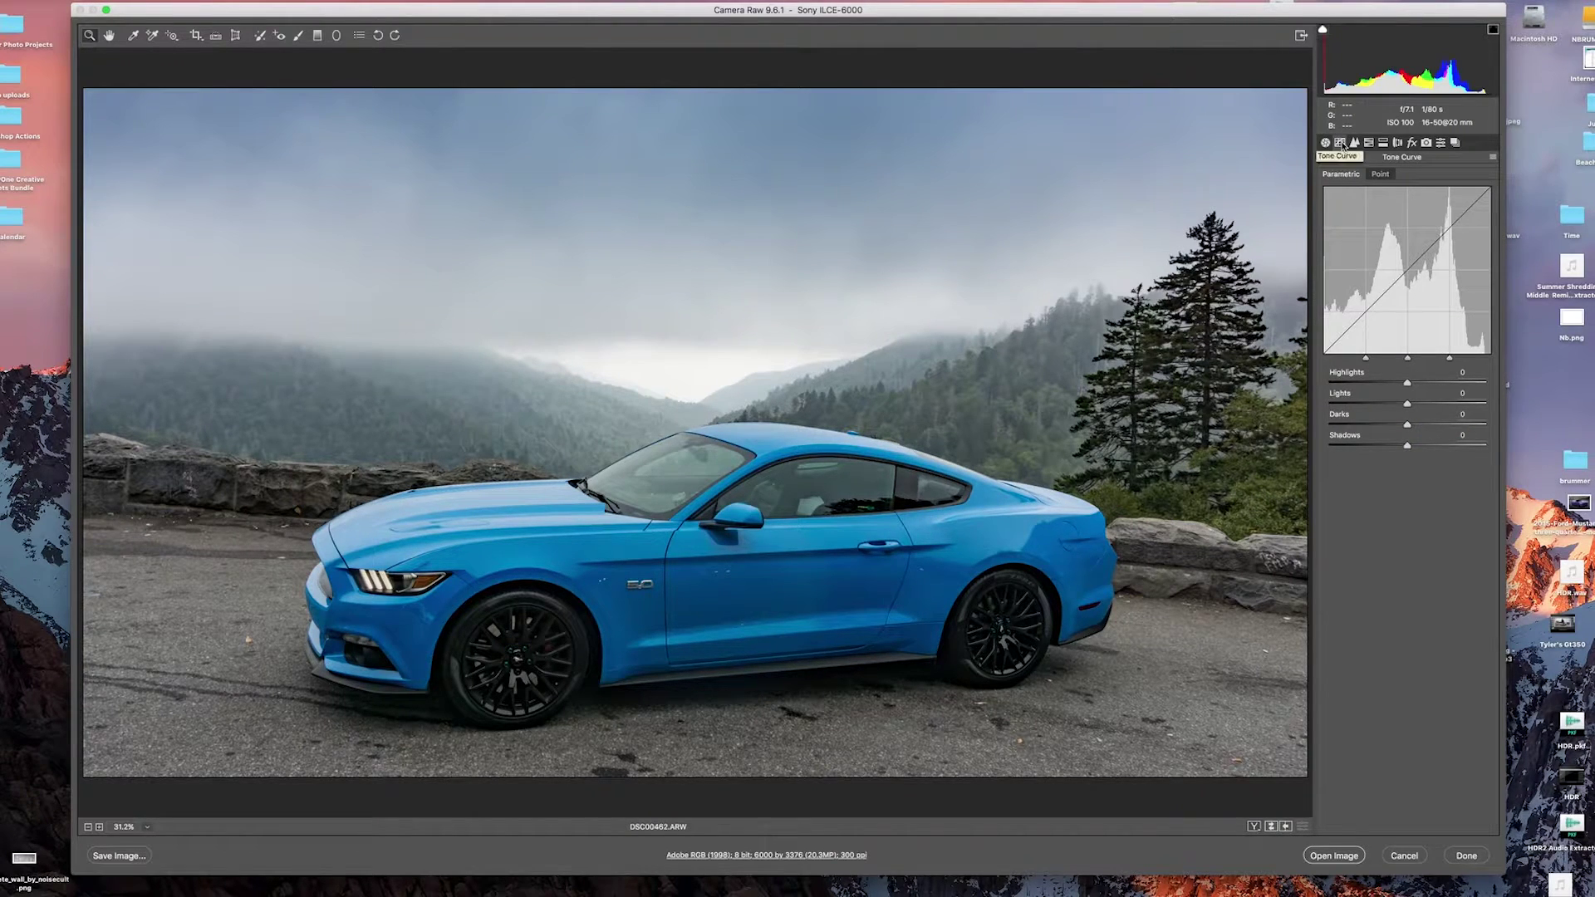
left_click(1355, 144)
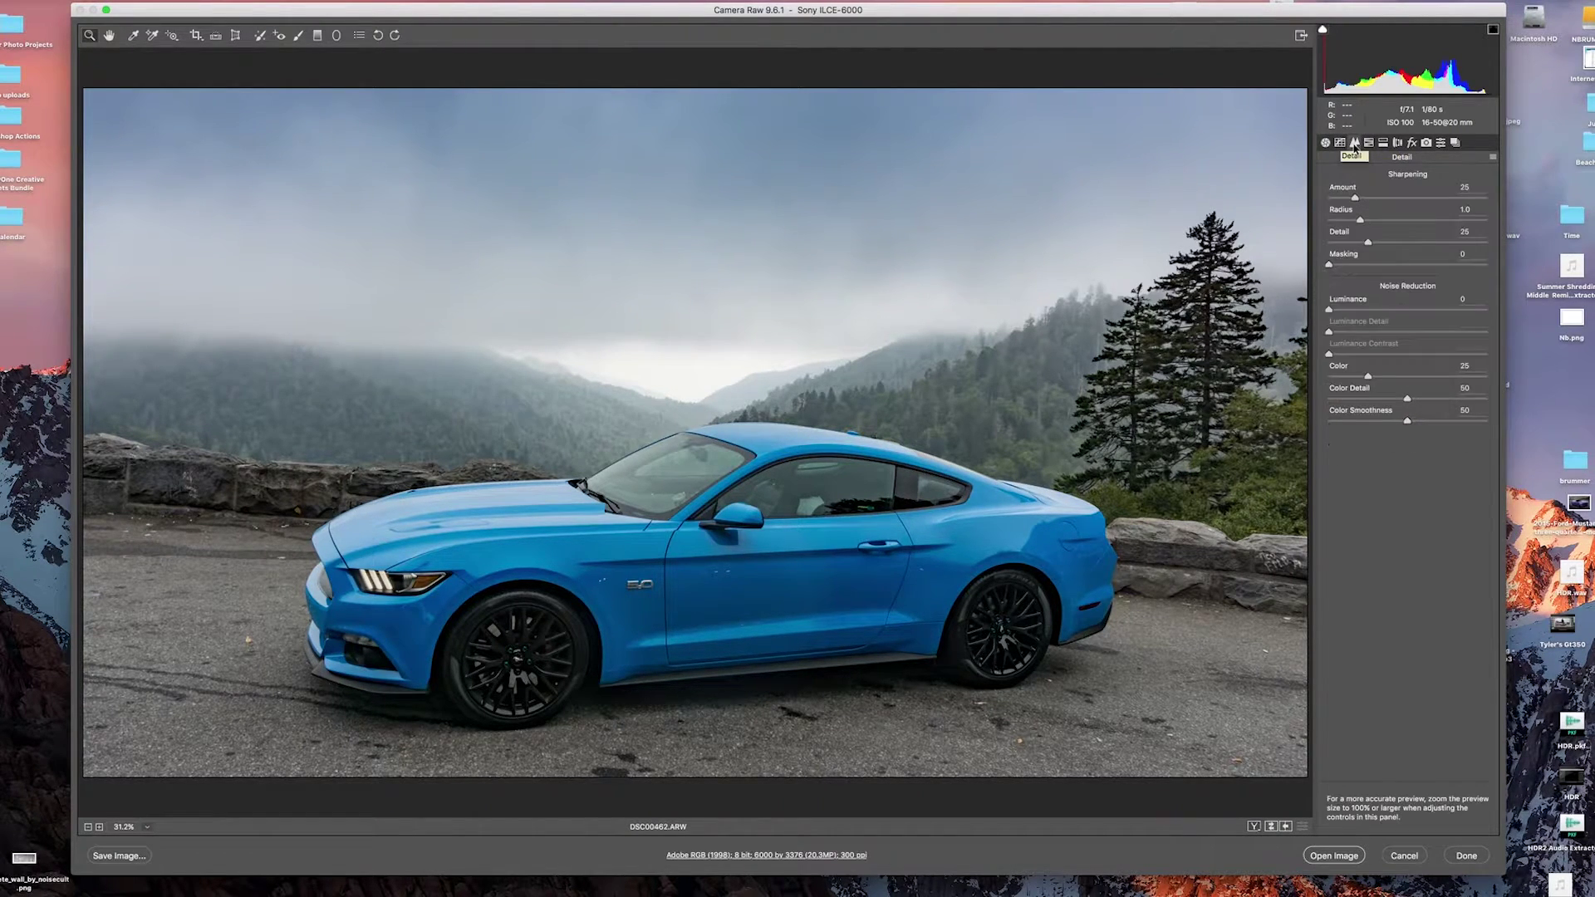
left_click_drag(1330, 311, 1334, 355)
left_click_drag(1354, 200, 1358, 199)
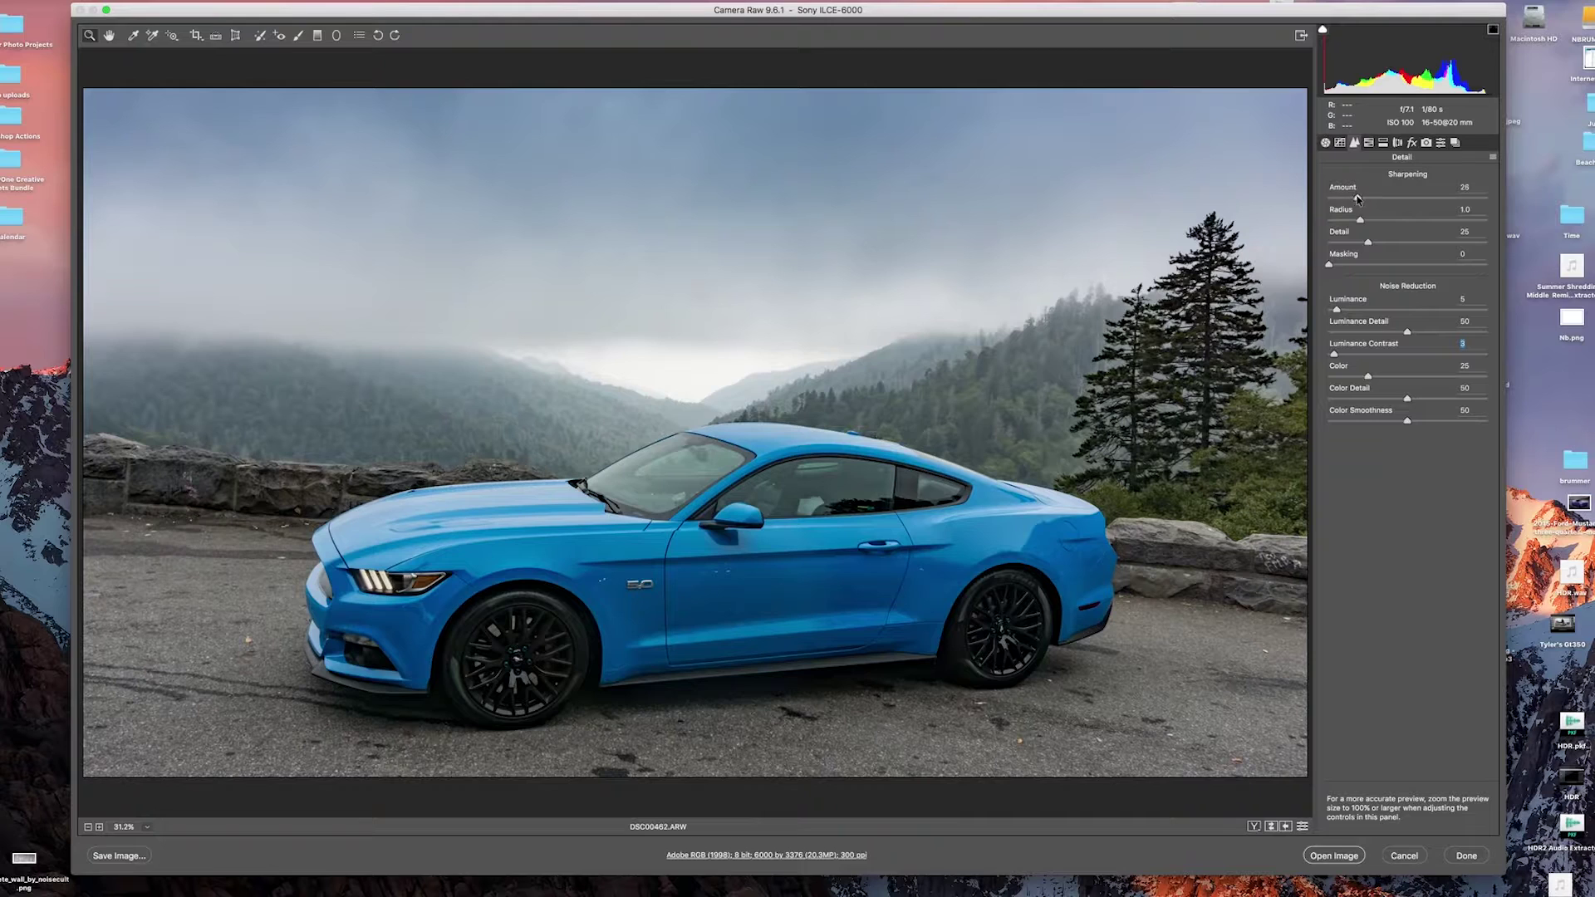
left_click_drag(1330, 265, 1470, 280)
left_click(1399, 280, "alt")
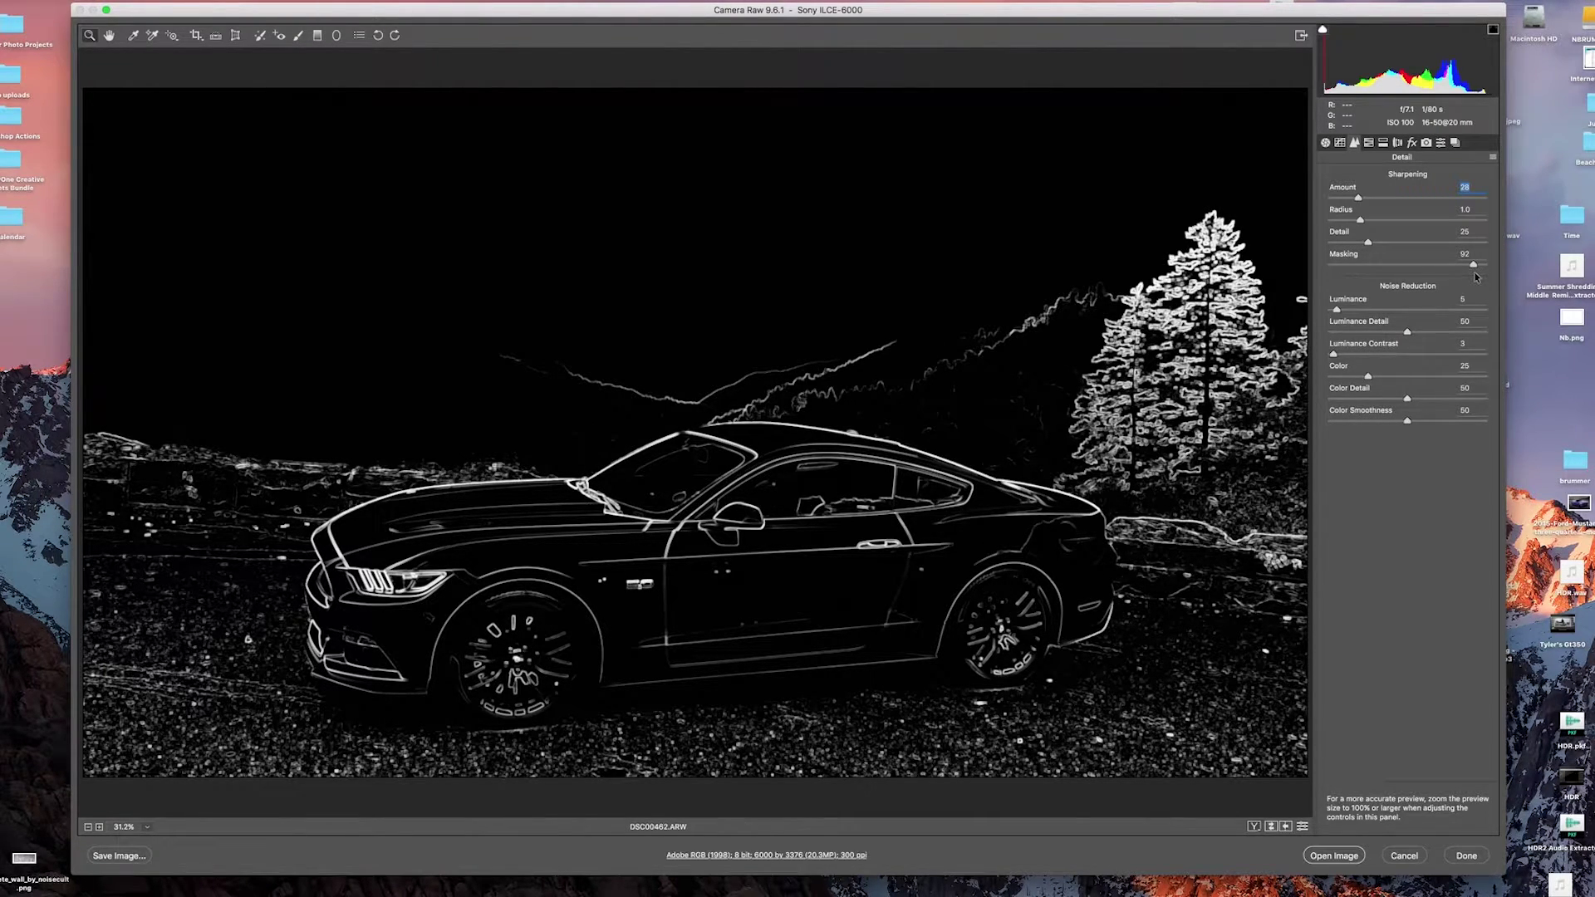
left_click_drag(1476, 275, 1475, 275)
Set the Greens hue to +19 and the Greens saturation to +20.
left_click(1369, 143)
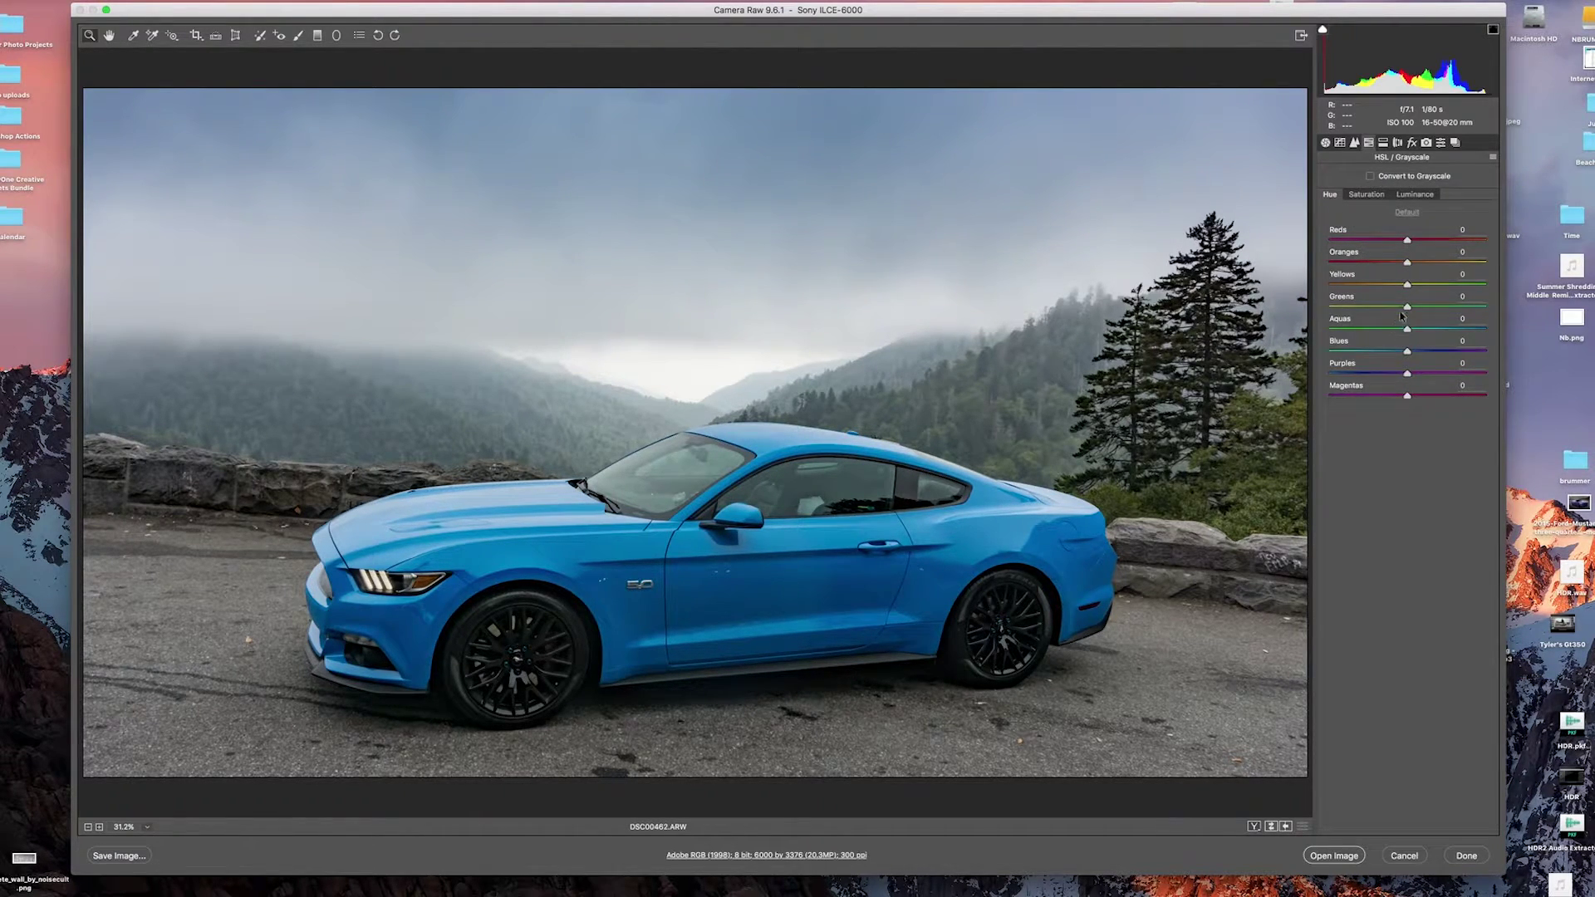
mouse_move(1407, 309)
left_mouse_down()
mouse_move(1423, 309)
mouse_move(1410, 286)
mouse_move(1423, 309)
left_mouse_up()
left_click(1373, 194)
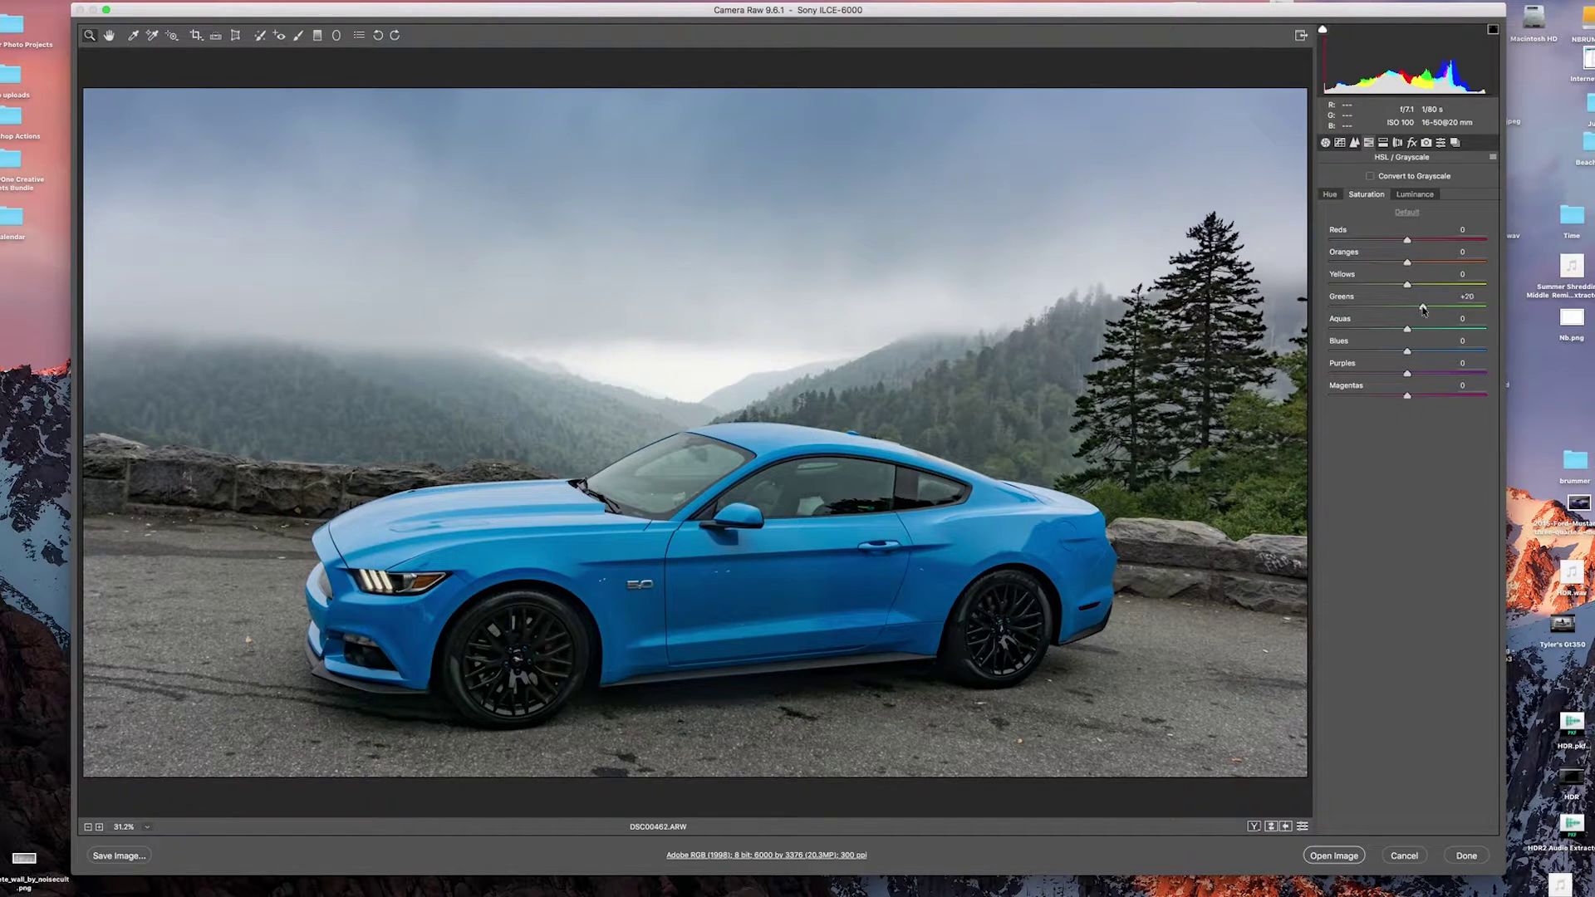
Adjust the luminance of the greens and yellows, and shift the Yellows hue toward green.
left_click(1406, 196)
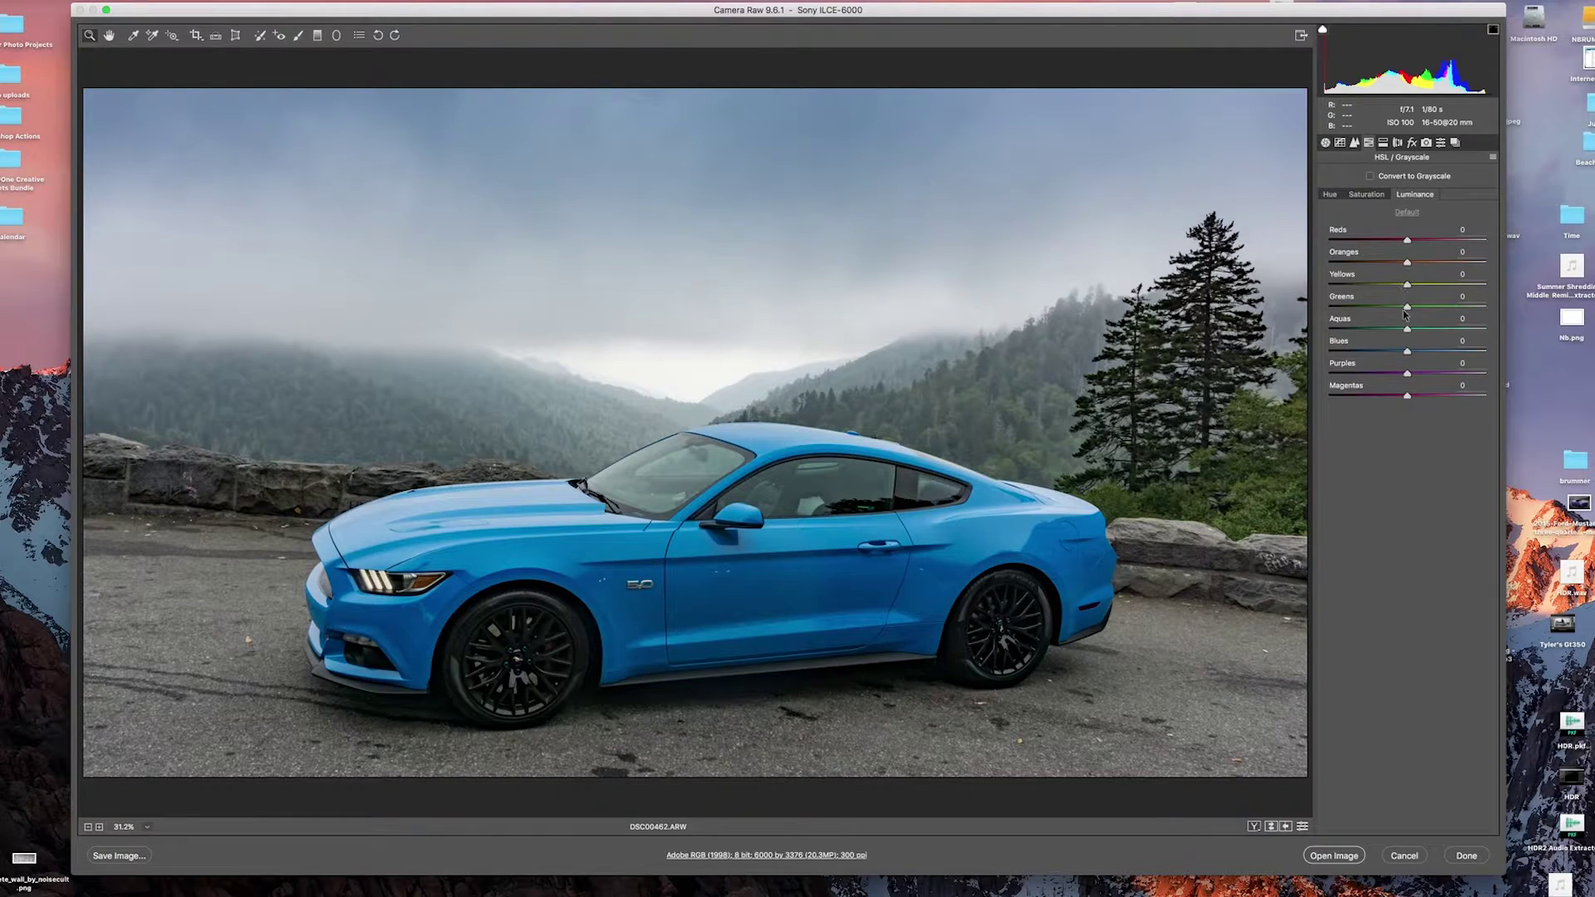
mouse_move(1409, 310)
left_mouse_down()
mouse_move(1375, 309)
mouse_move(1423, 306)
mouse_move(1433, 288)
mouse_move(1399, 288)
left_mouse_up()
left_click(1366, 194)
left_click(1330, 194)
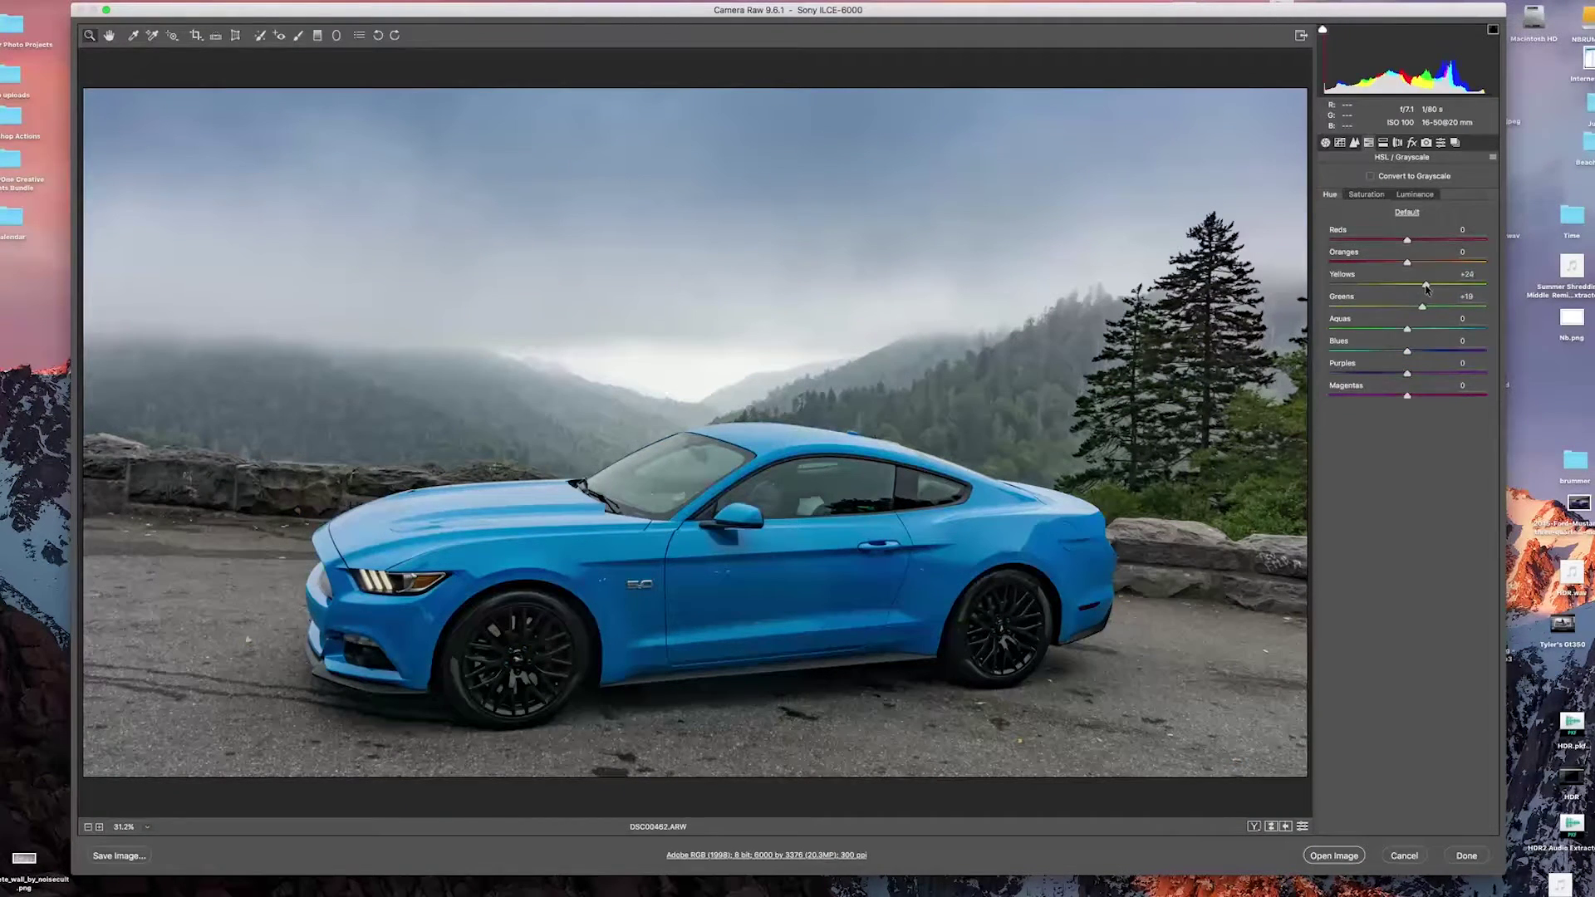
left_click_drag(1427, 286, 1424, 287)
Slightly raise the Purple and Green Defringe amounts in the manual lens corrections.
left_click(1397, 143)
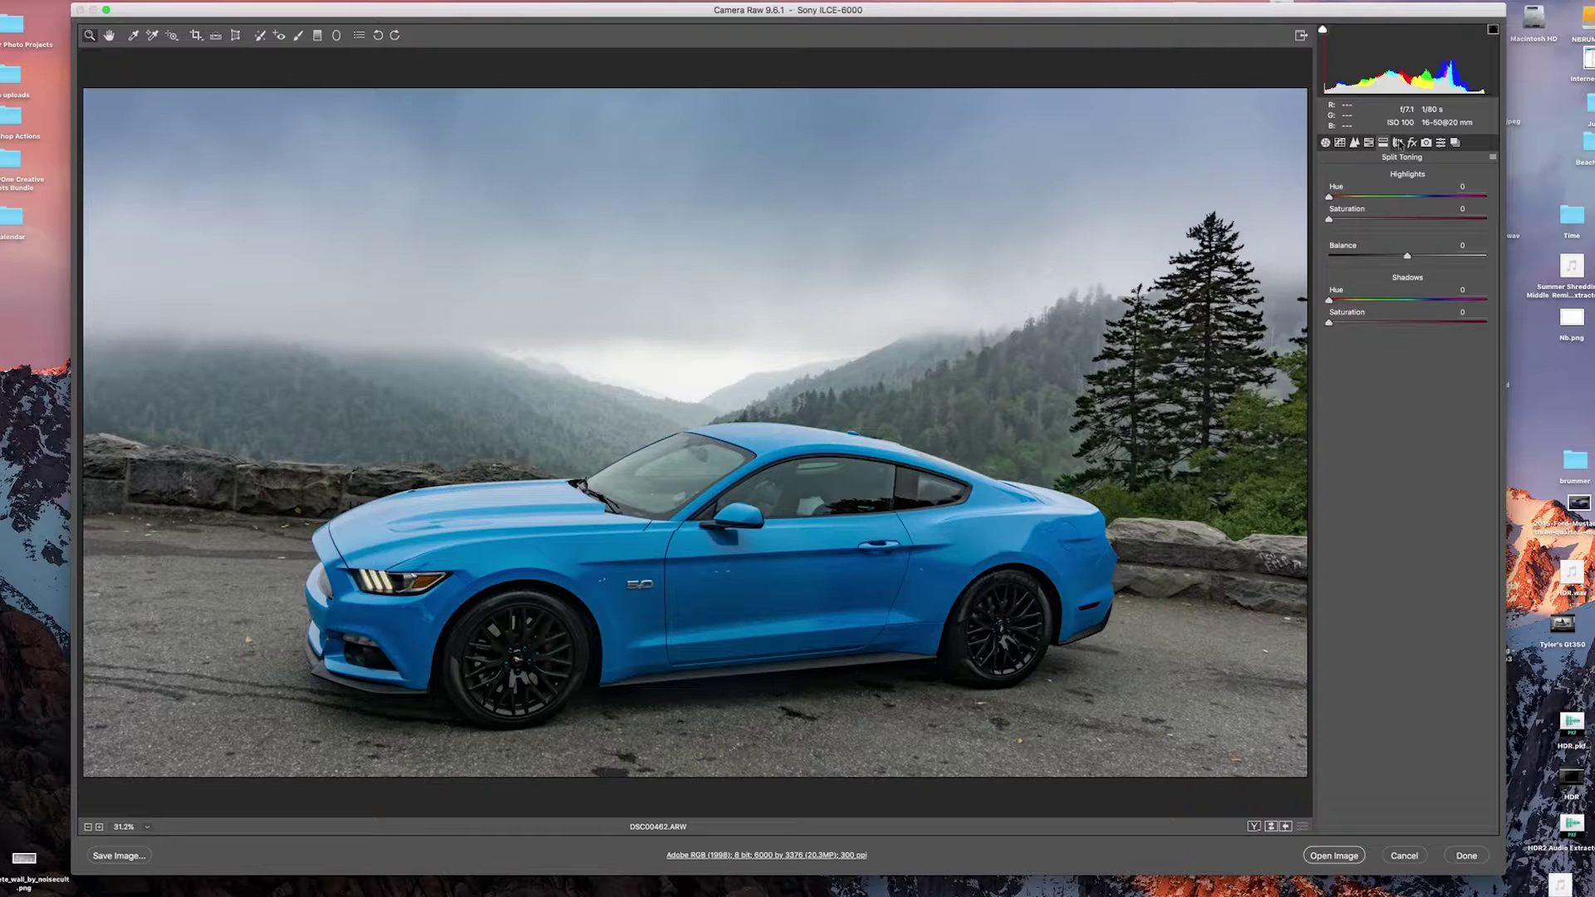
left_click(1399, 143)
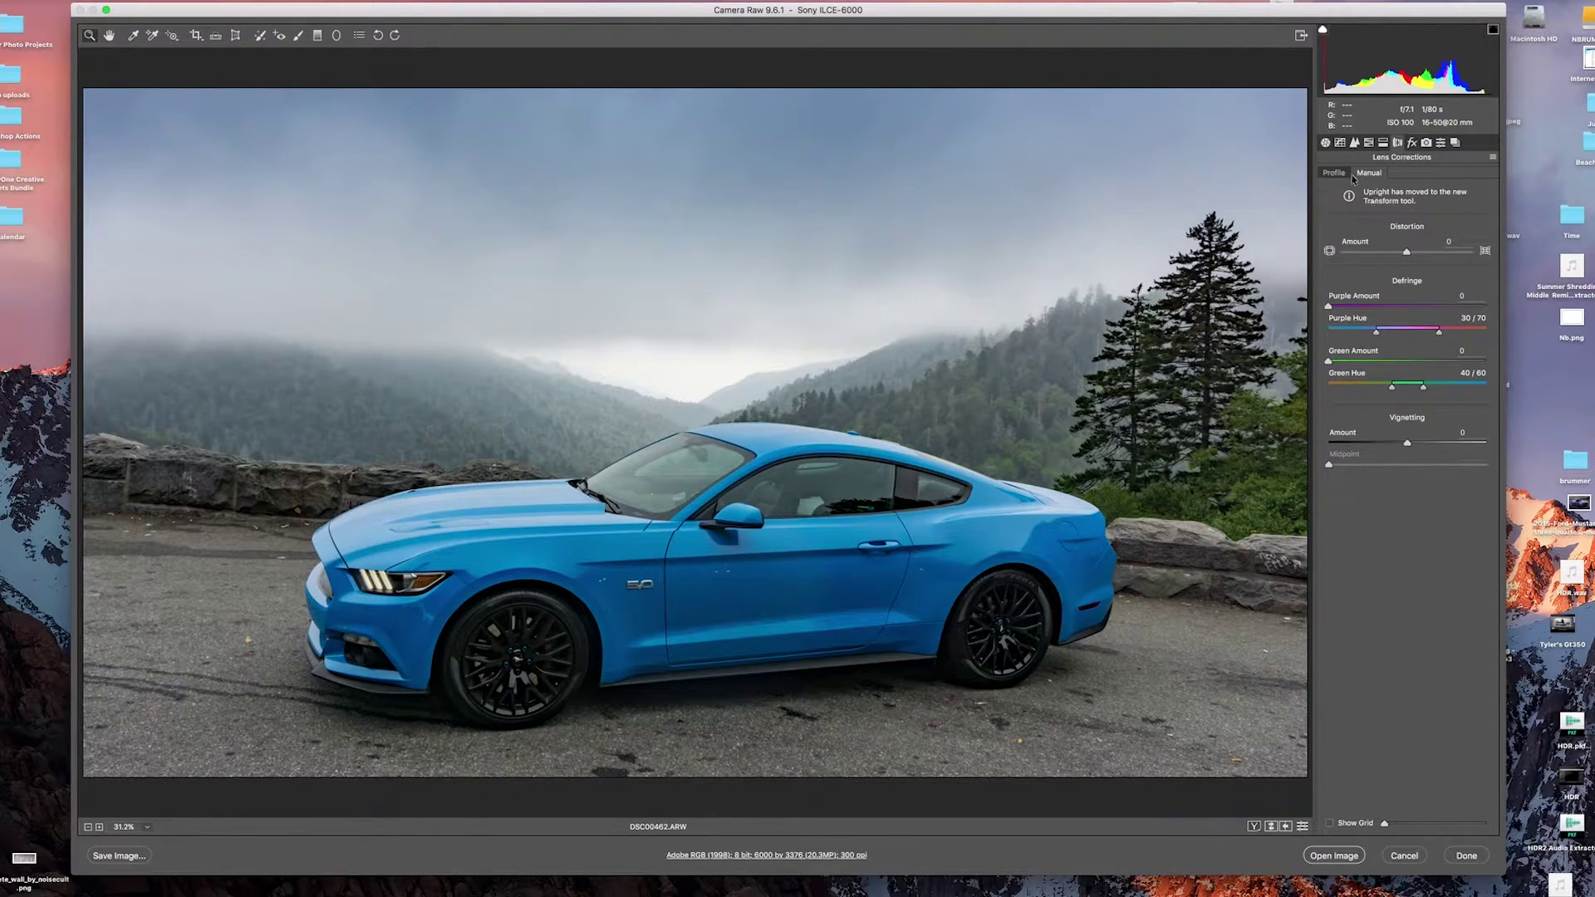
left_click_drag(1328, 305, 1343, 305)
left_click_drag(1330, 368, 1341, 363)
Preview the photo with Dehaze at 0 and restore the amount to +46.
left_click(1414, 144)
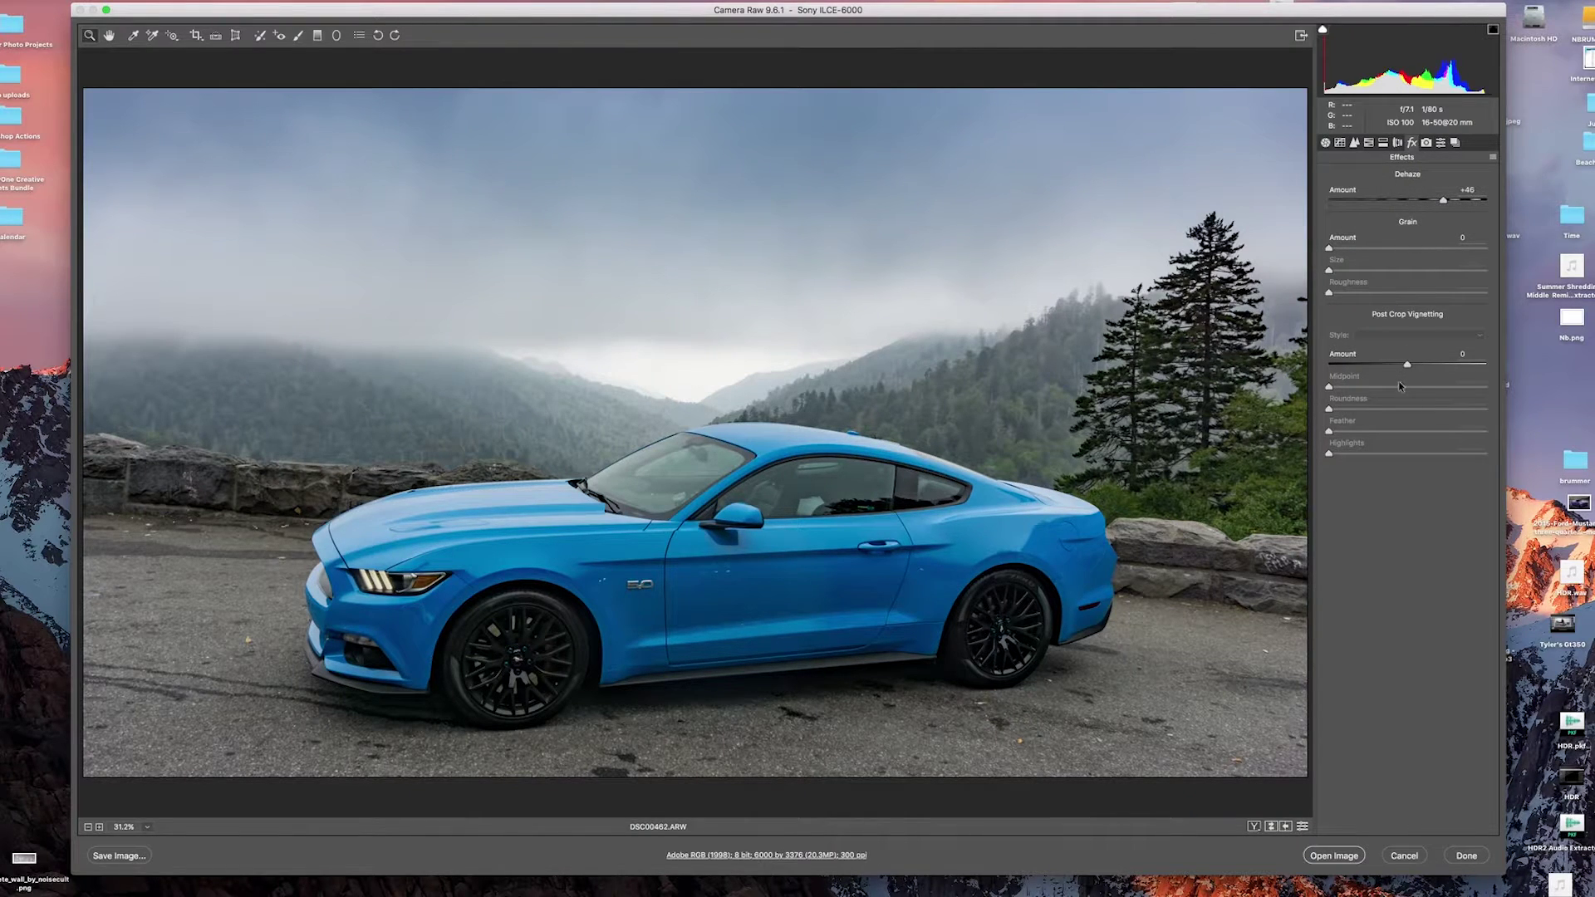
left_click_drag(1443, 201, 1408, 204)
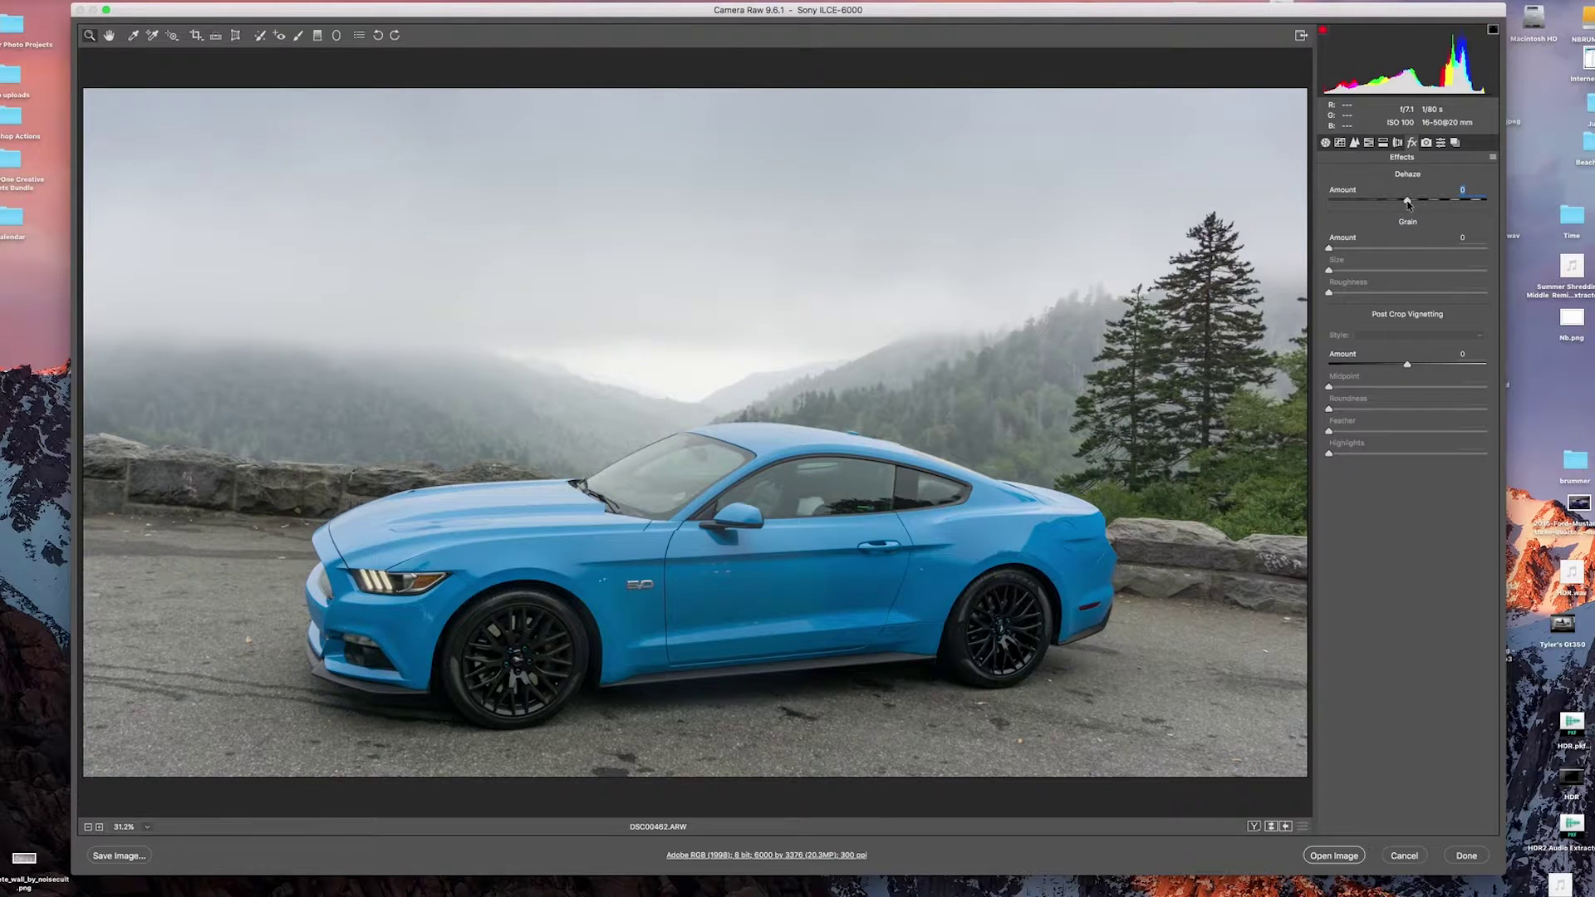
mouse_move(1407, 202)
left_mouse_down()
mouse_move(1441, 200)
mouse_move(1407, 202)
left_mouse_up()
left_click_drag(1407, 201, 1444, 199)
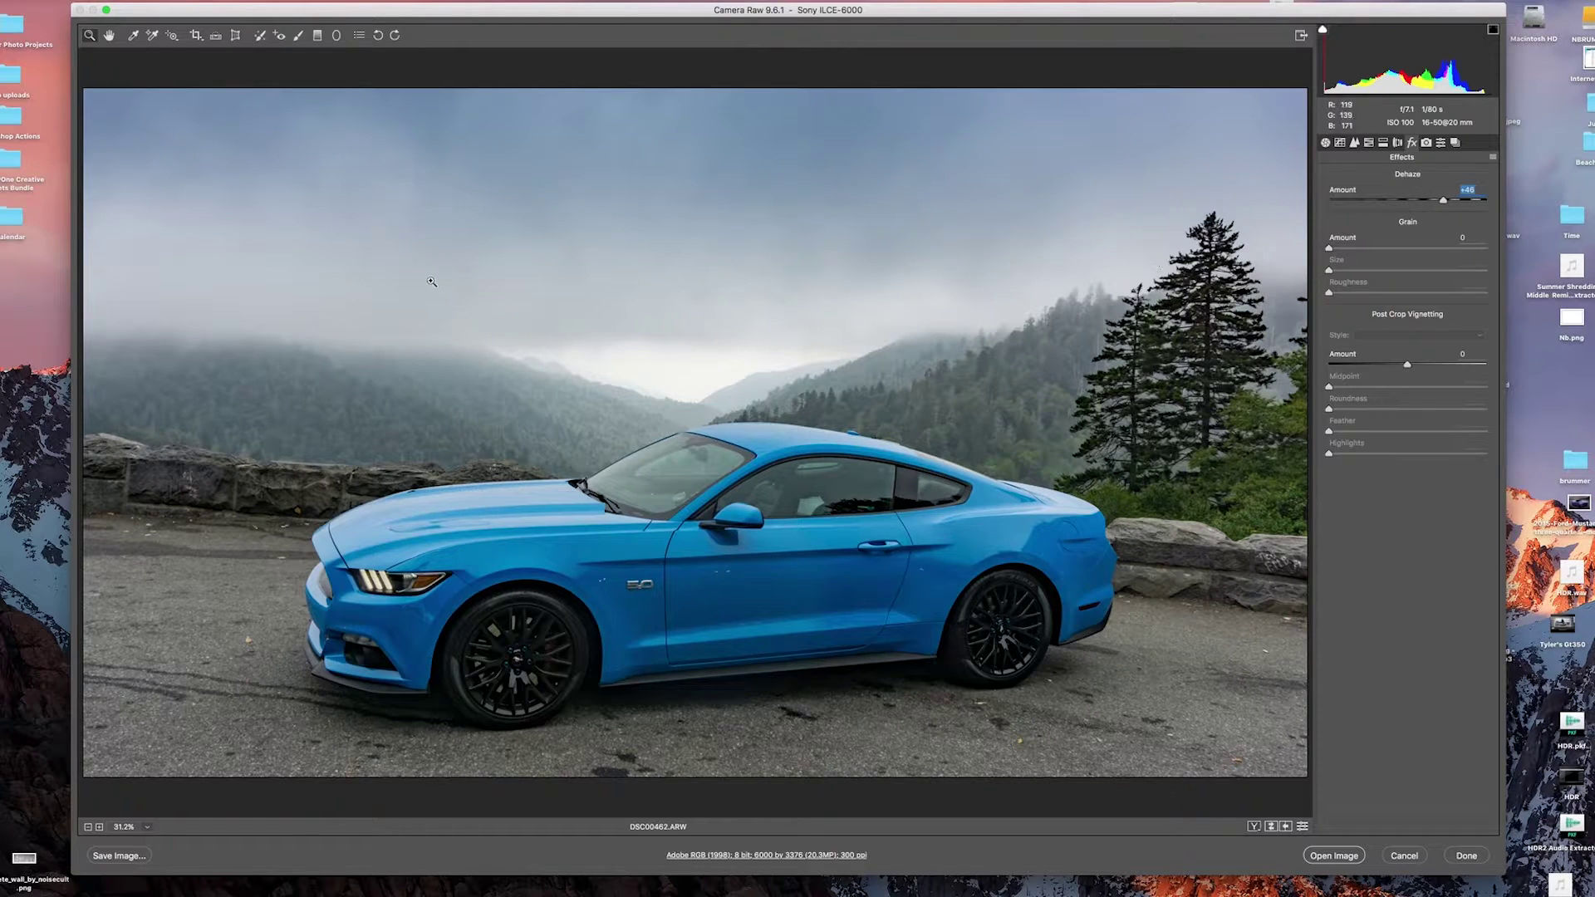
Draw a wide elliptical radial filter around the whole car and move it slightly lower to fit the body.
left_click(337, 36)
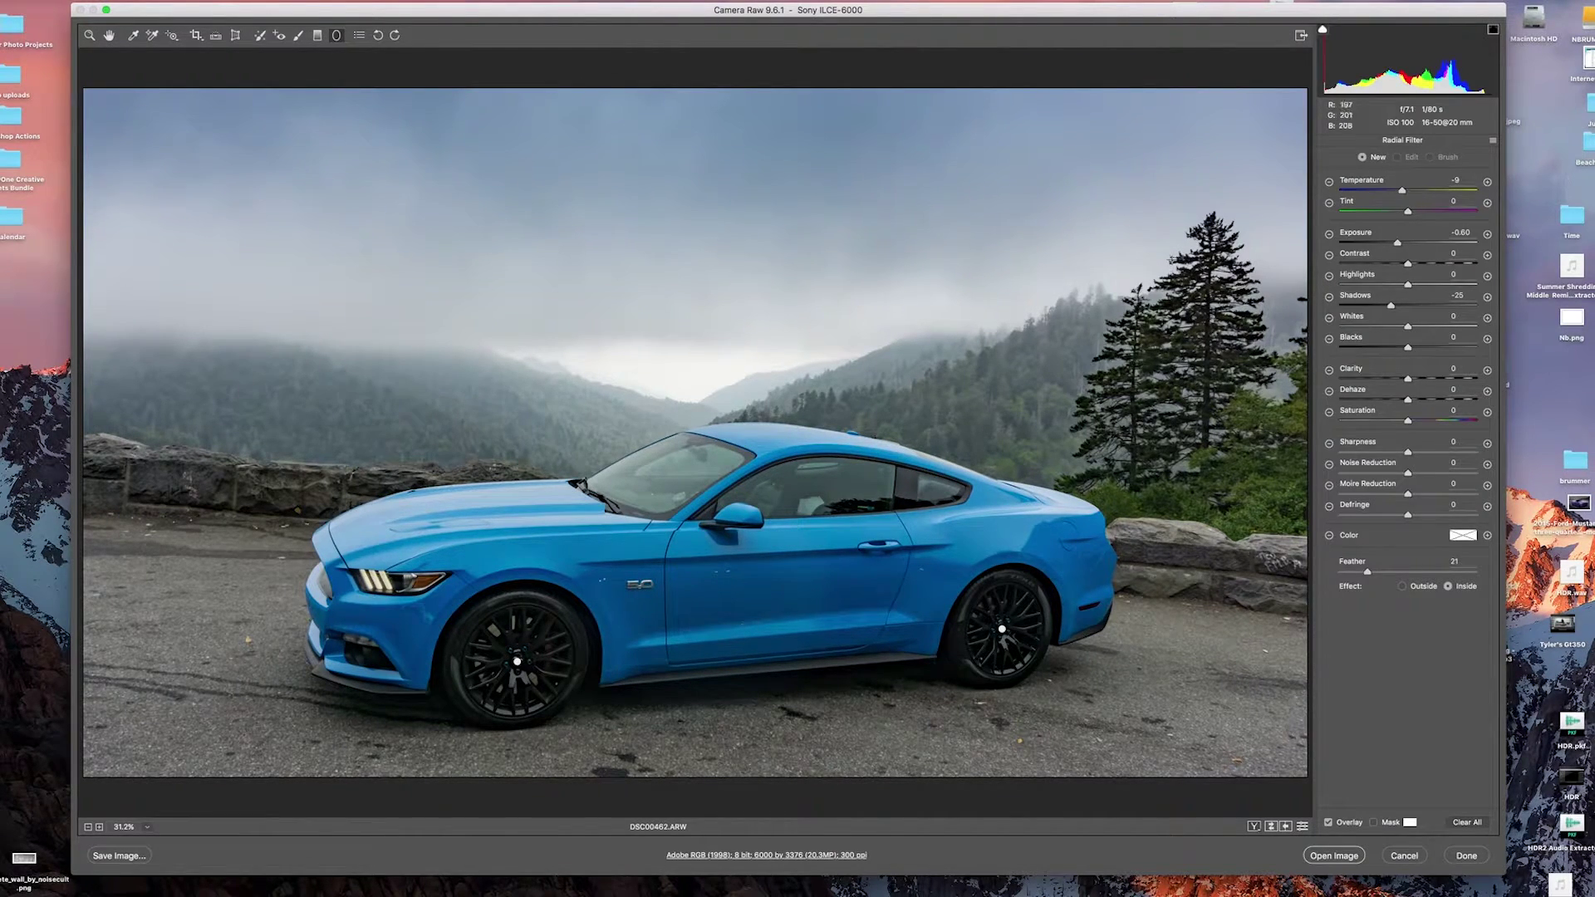
left_click_drag(716, 554, 1070, 683)
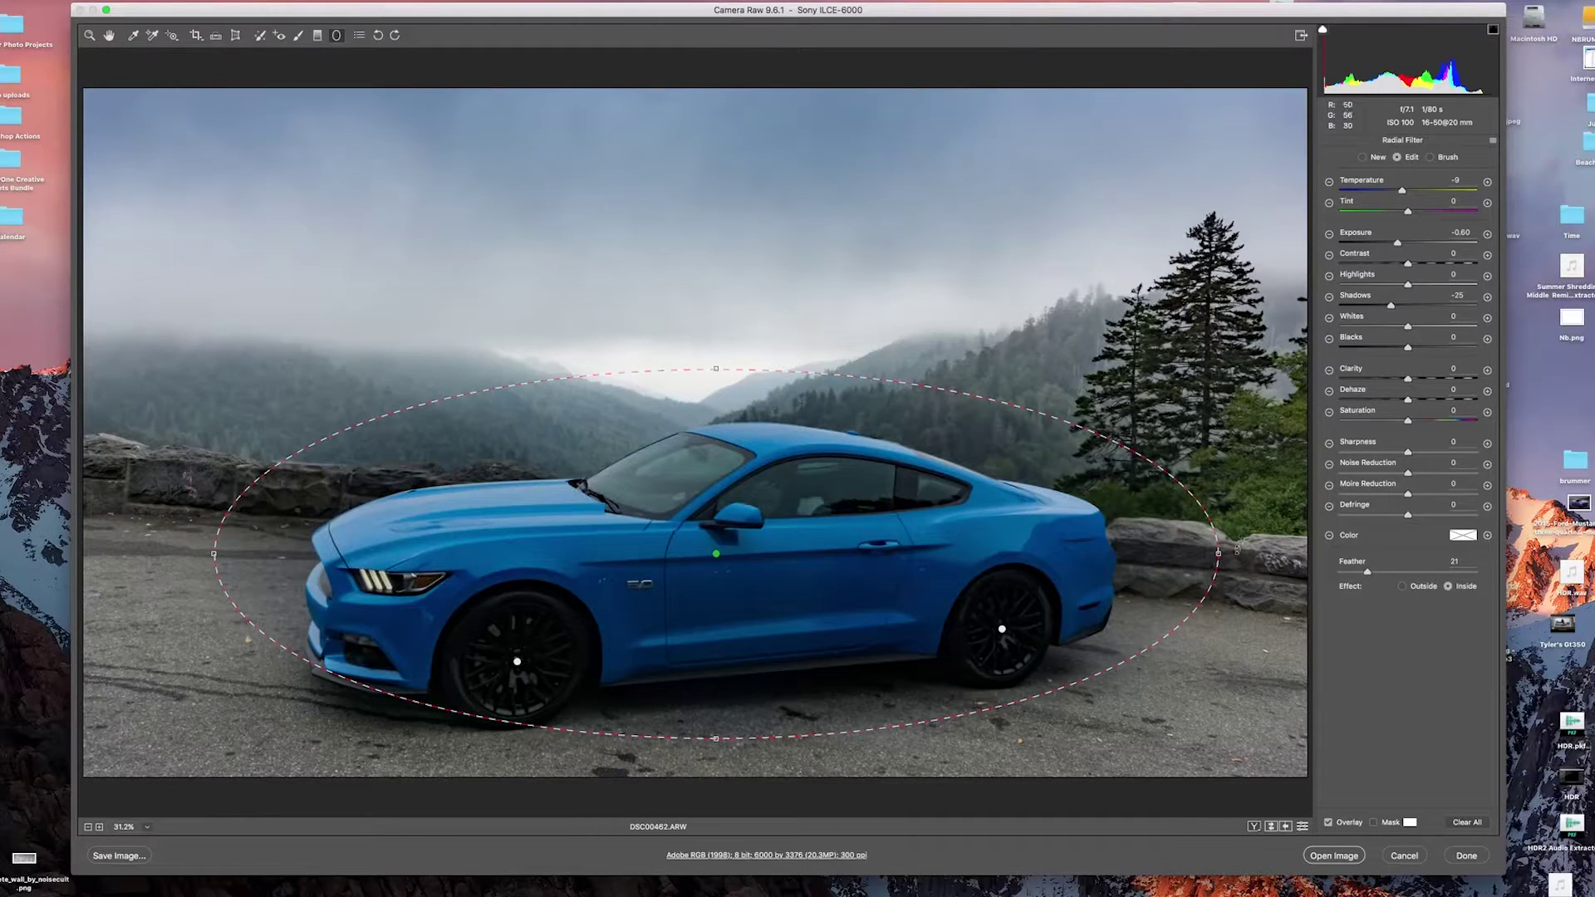
left_click_drag(1229, 556, 1228, 540)
left_click_drag(946, 555, 947, 570)
left_click_drag(755, 552, 746, 556)
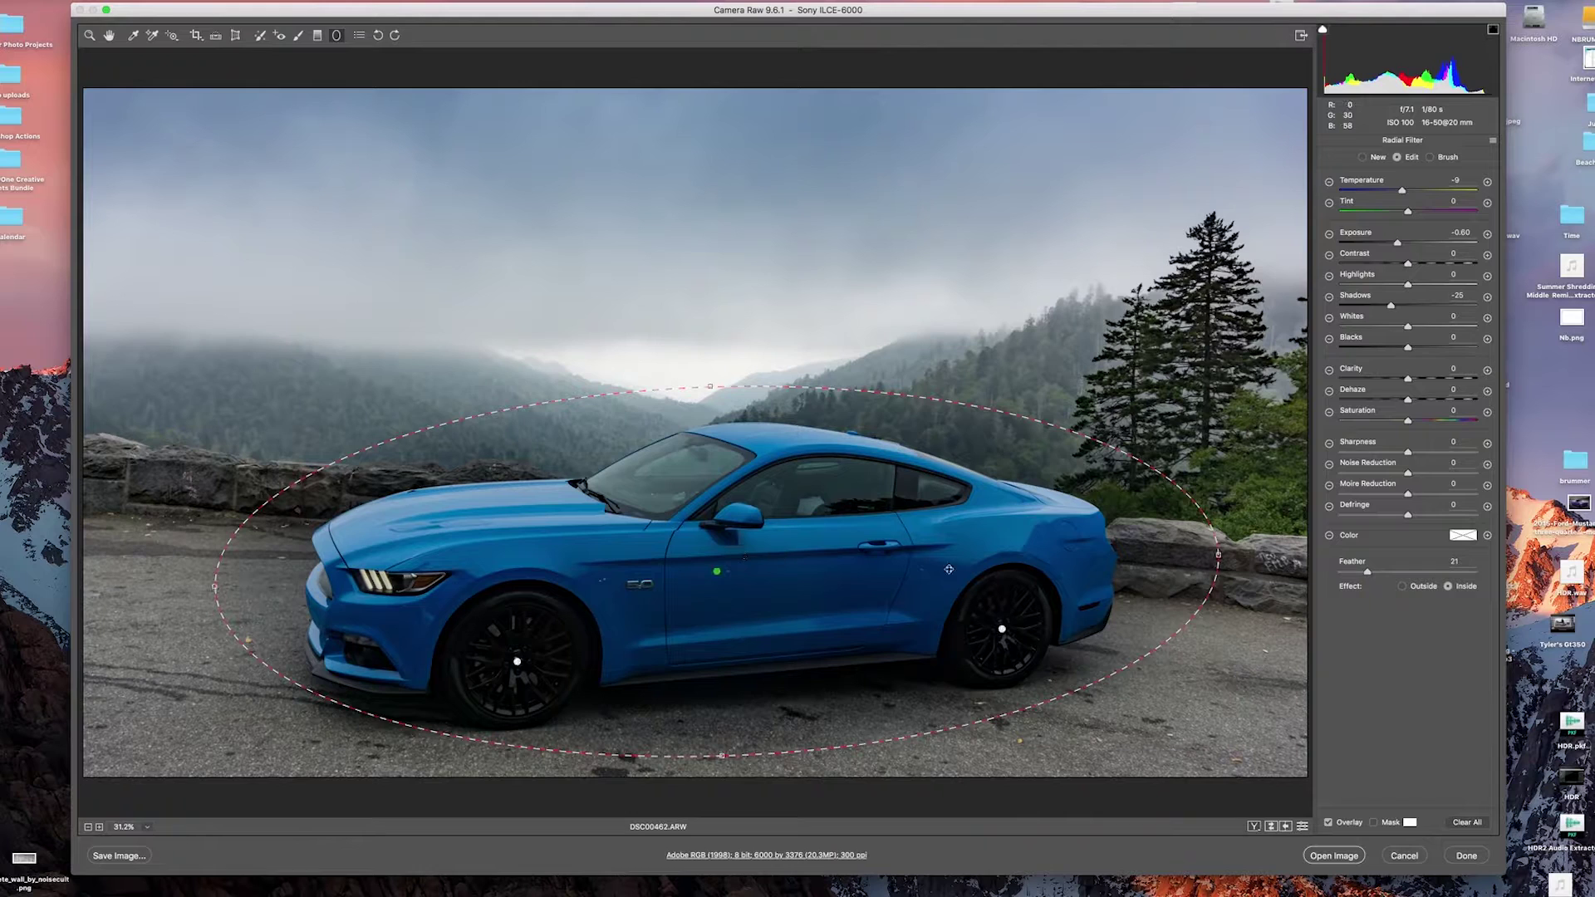
Reset the car filter and set Exposure to +0.70, Contrast to +14, Highlights to -41, Shadows to +10 and Clarity to +20.
left_click(1330, 237)
left_click_drag(1400, 244, 1396, 294)
left_click_drag(1407, 306, 1384, 293)
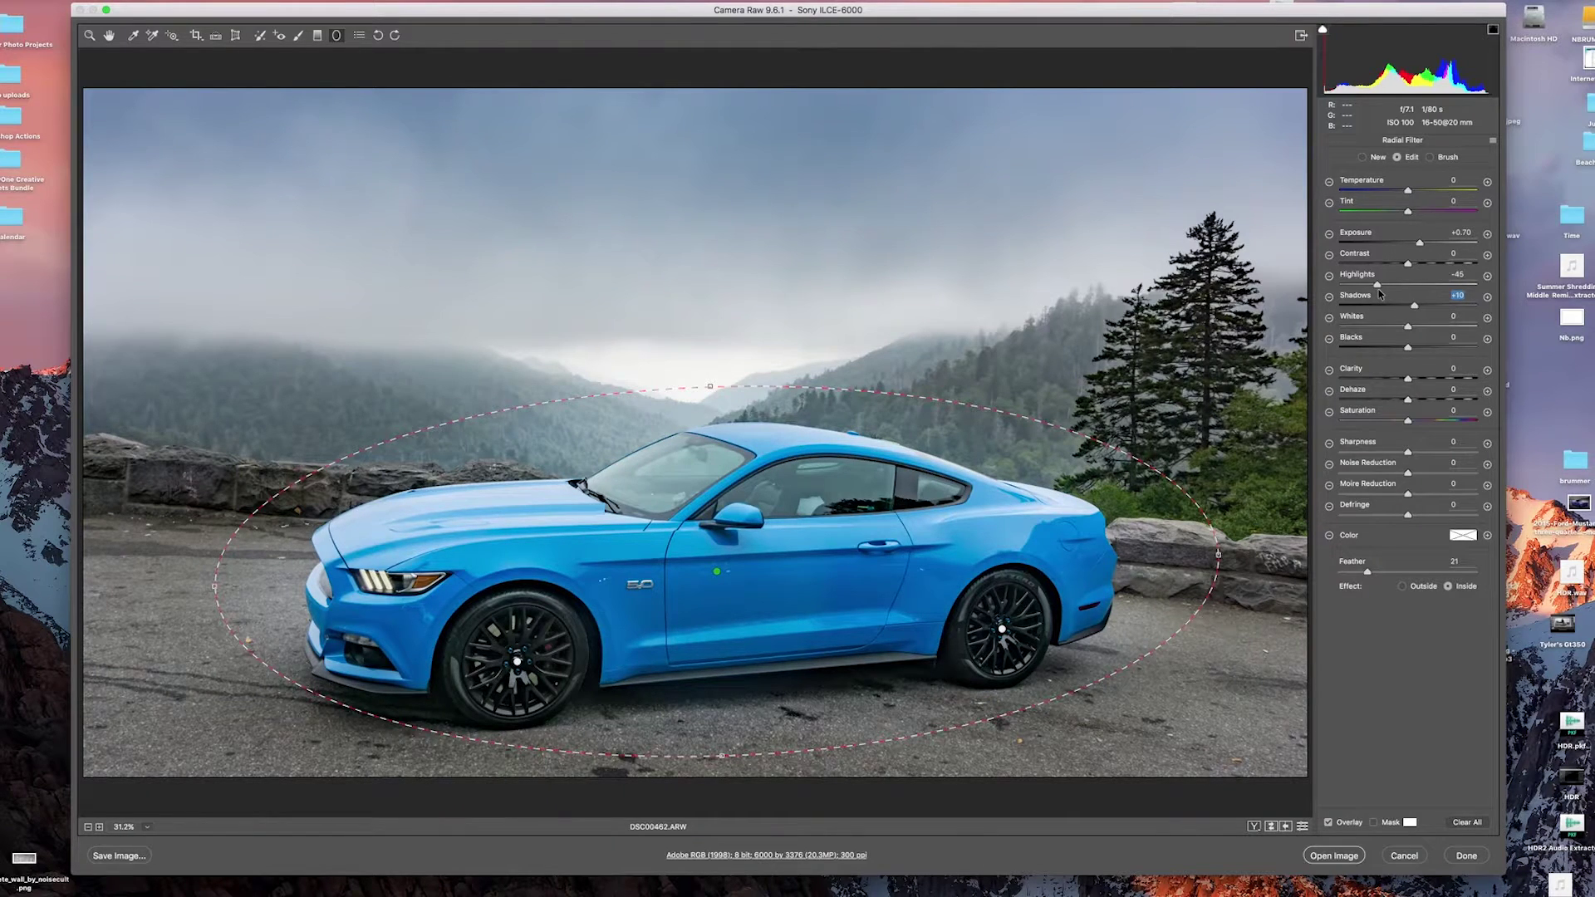
left_click_drag(1378, 289, 1412, 266)
key("shift+Tab")
left_click_drag(1421, 246, 1424, 246)
left_click(1422, 246)
left_click_drag(1413, 380, 1419, 381)
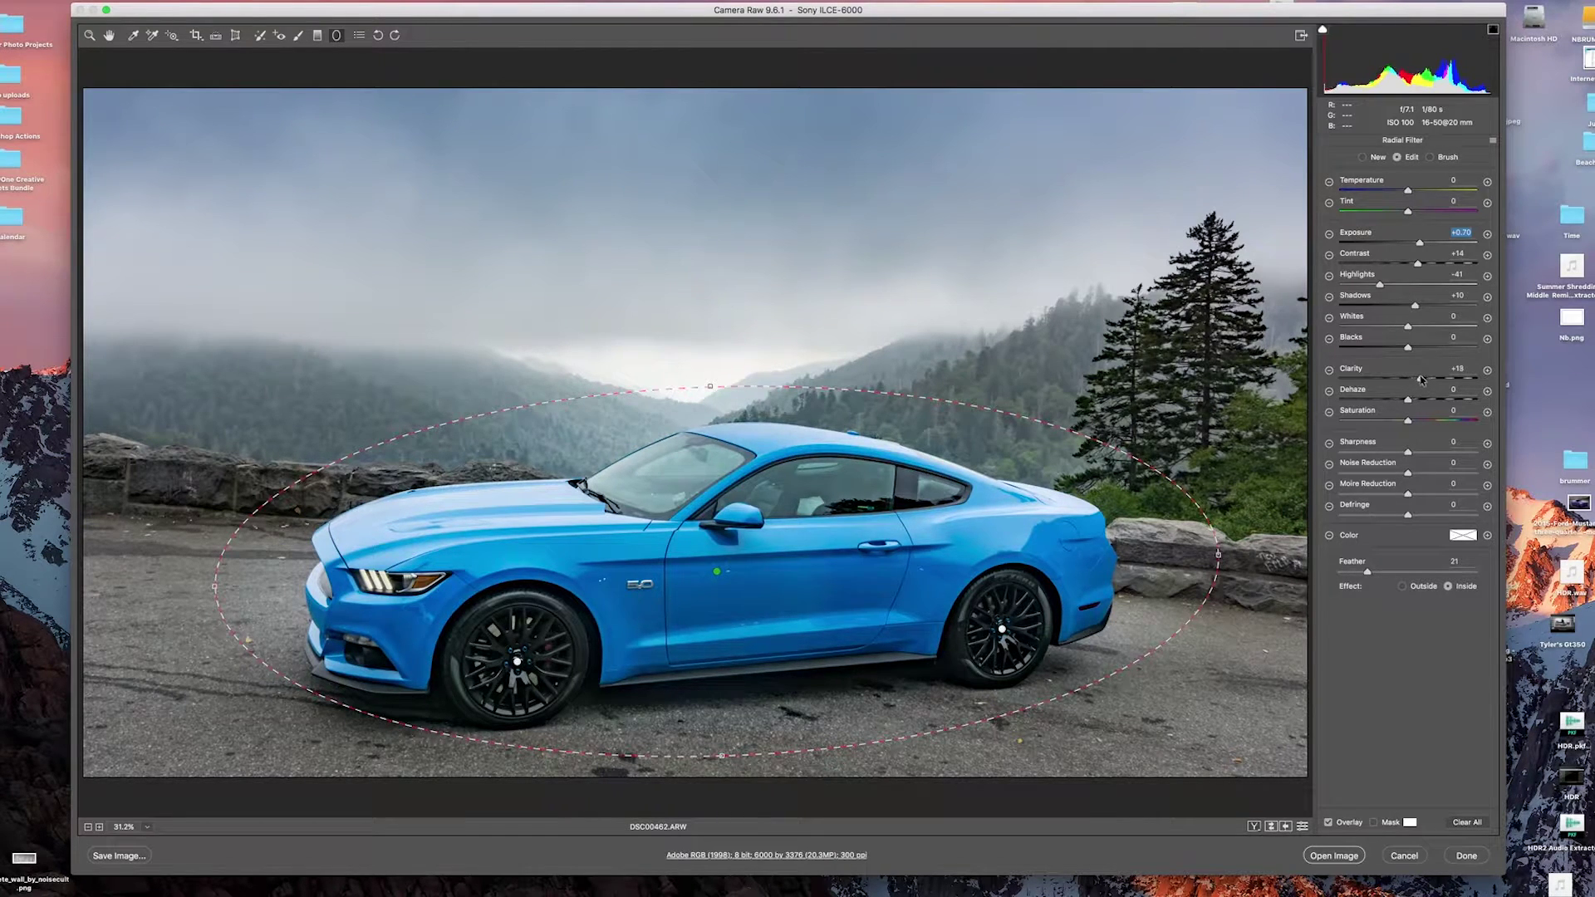
left_click(1422, 380)
Delete the car's radial filter to check the photo without it, and undo the deletion.
key("Delete")
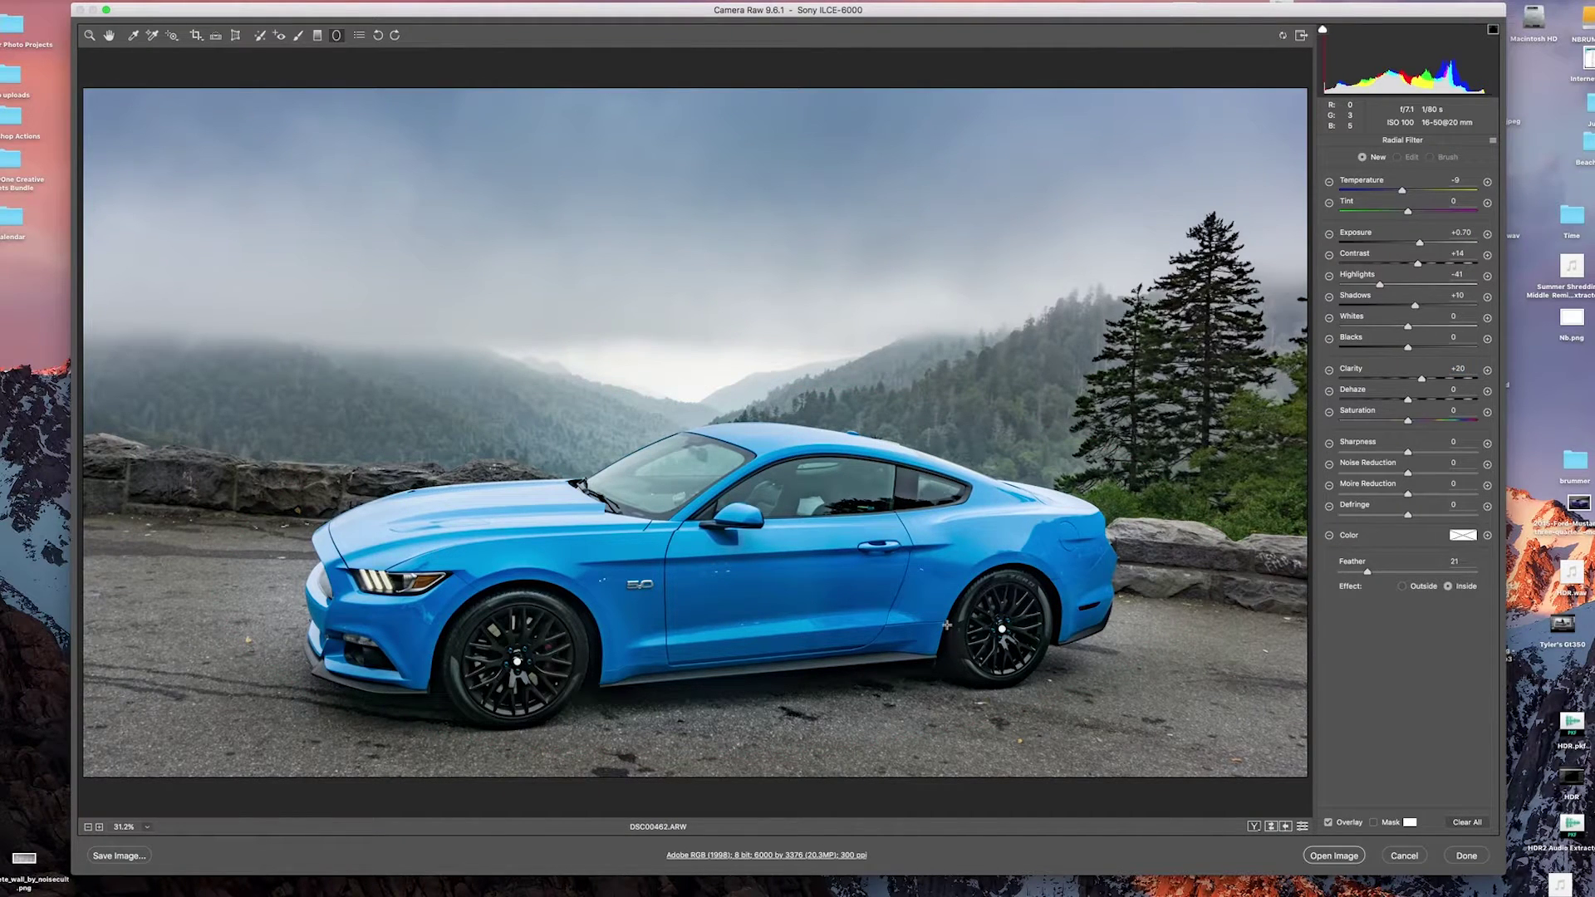
key("super+z")
Switch to Photoshop and compare the edited photo with the original by hiding and reshowing Layer 0.
left_click(588, 888)
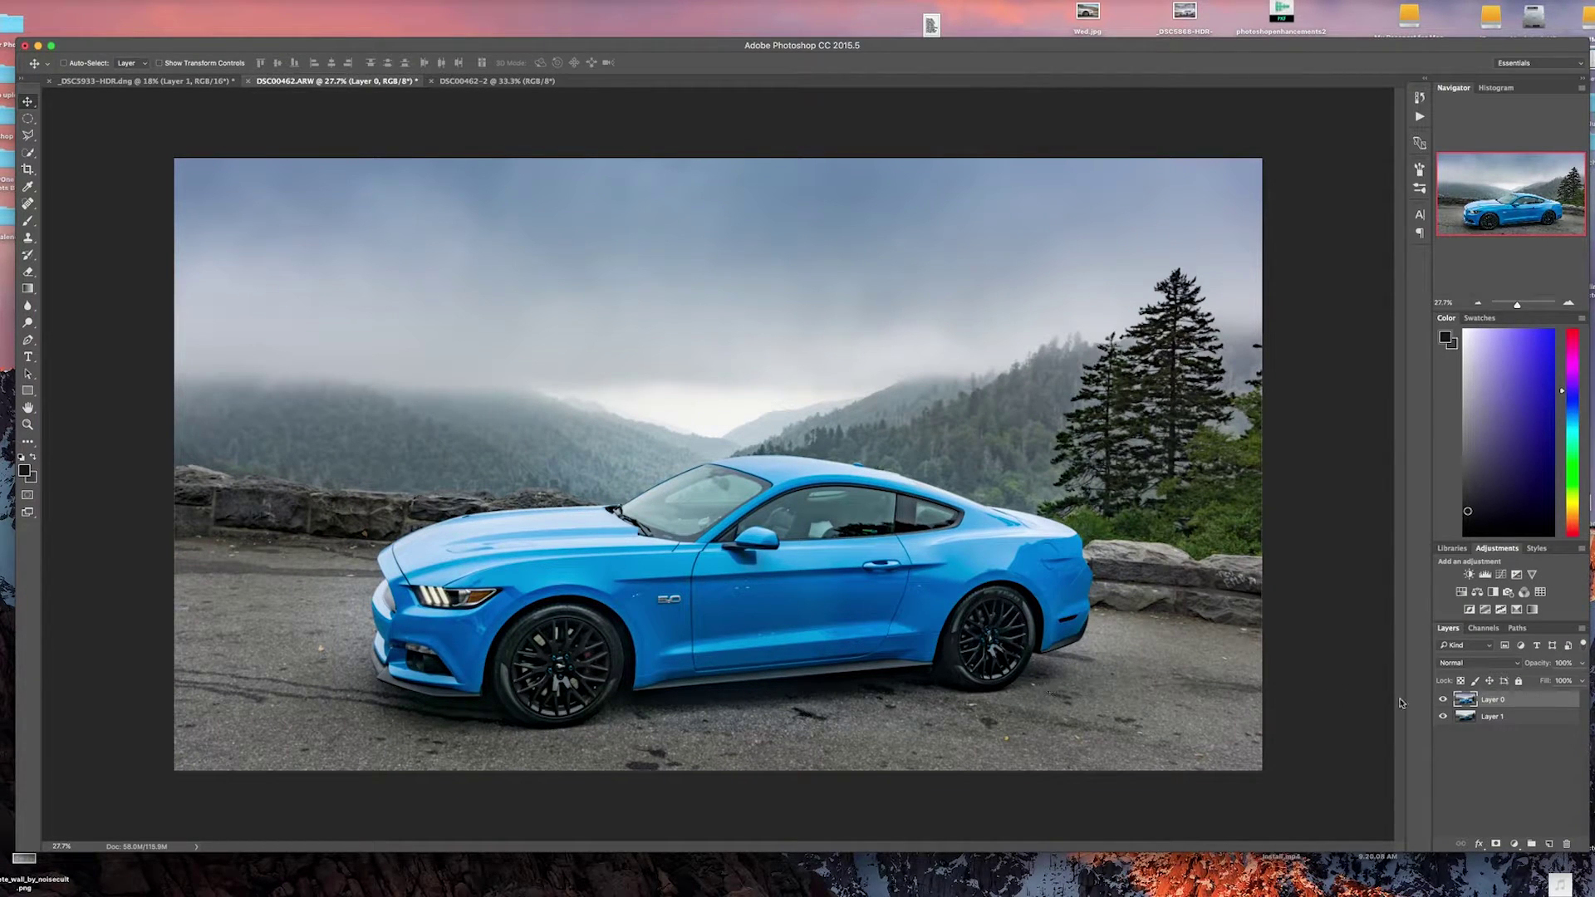
left_click(1444, 701)
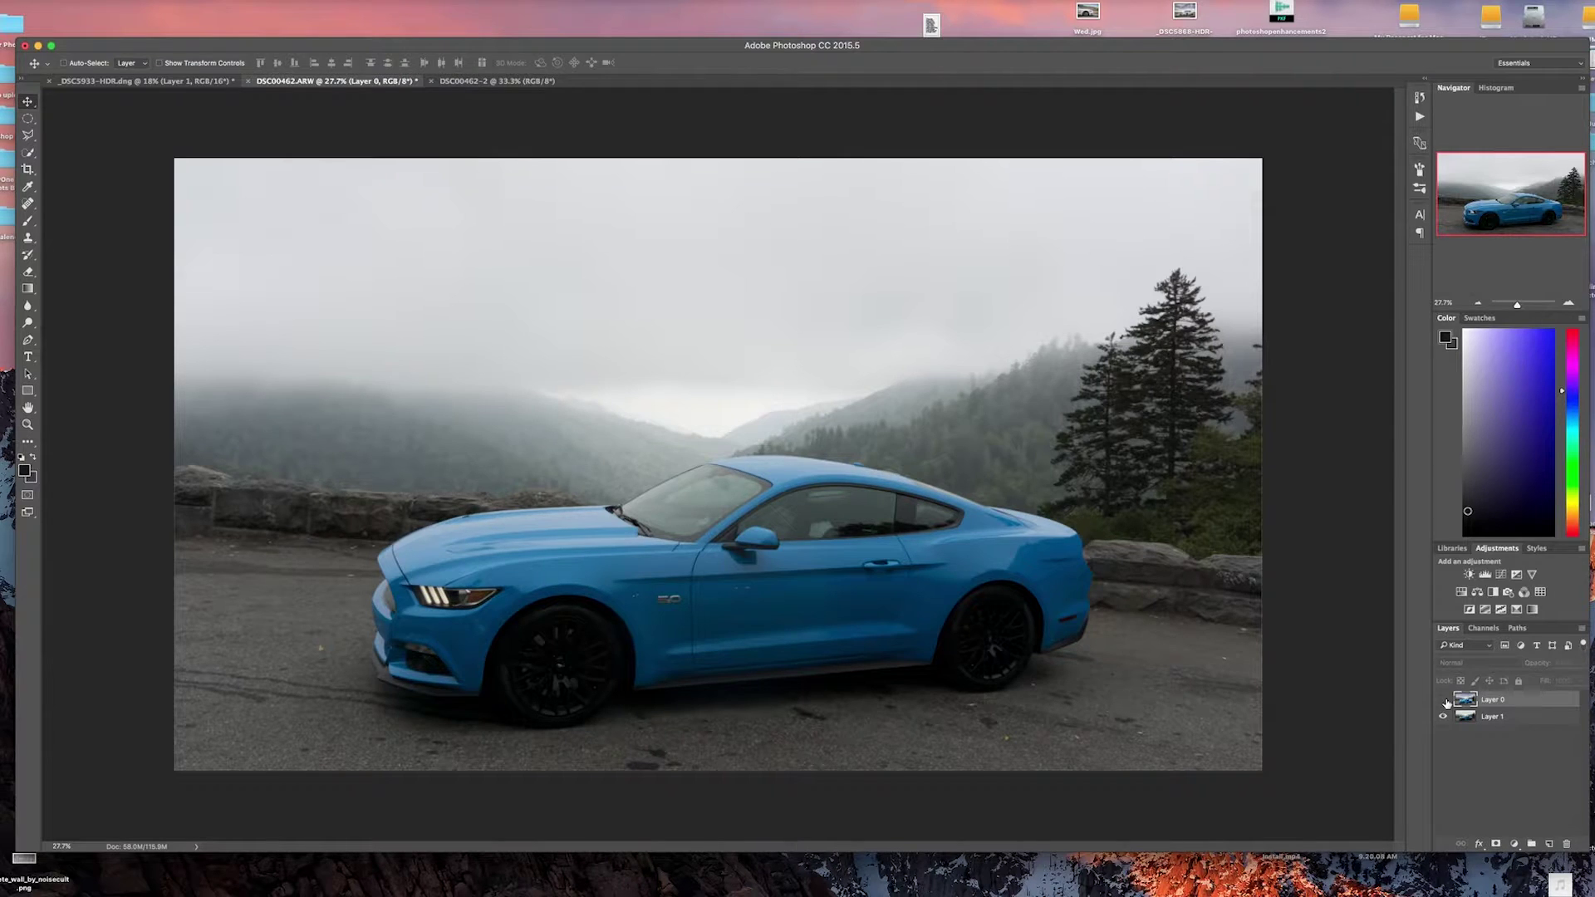
left_click(1442, 700)
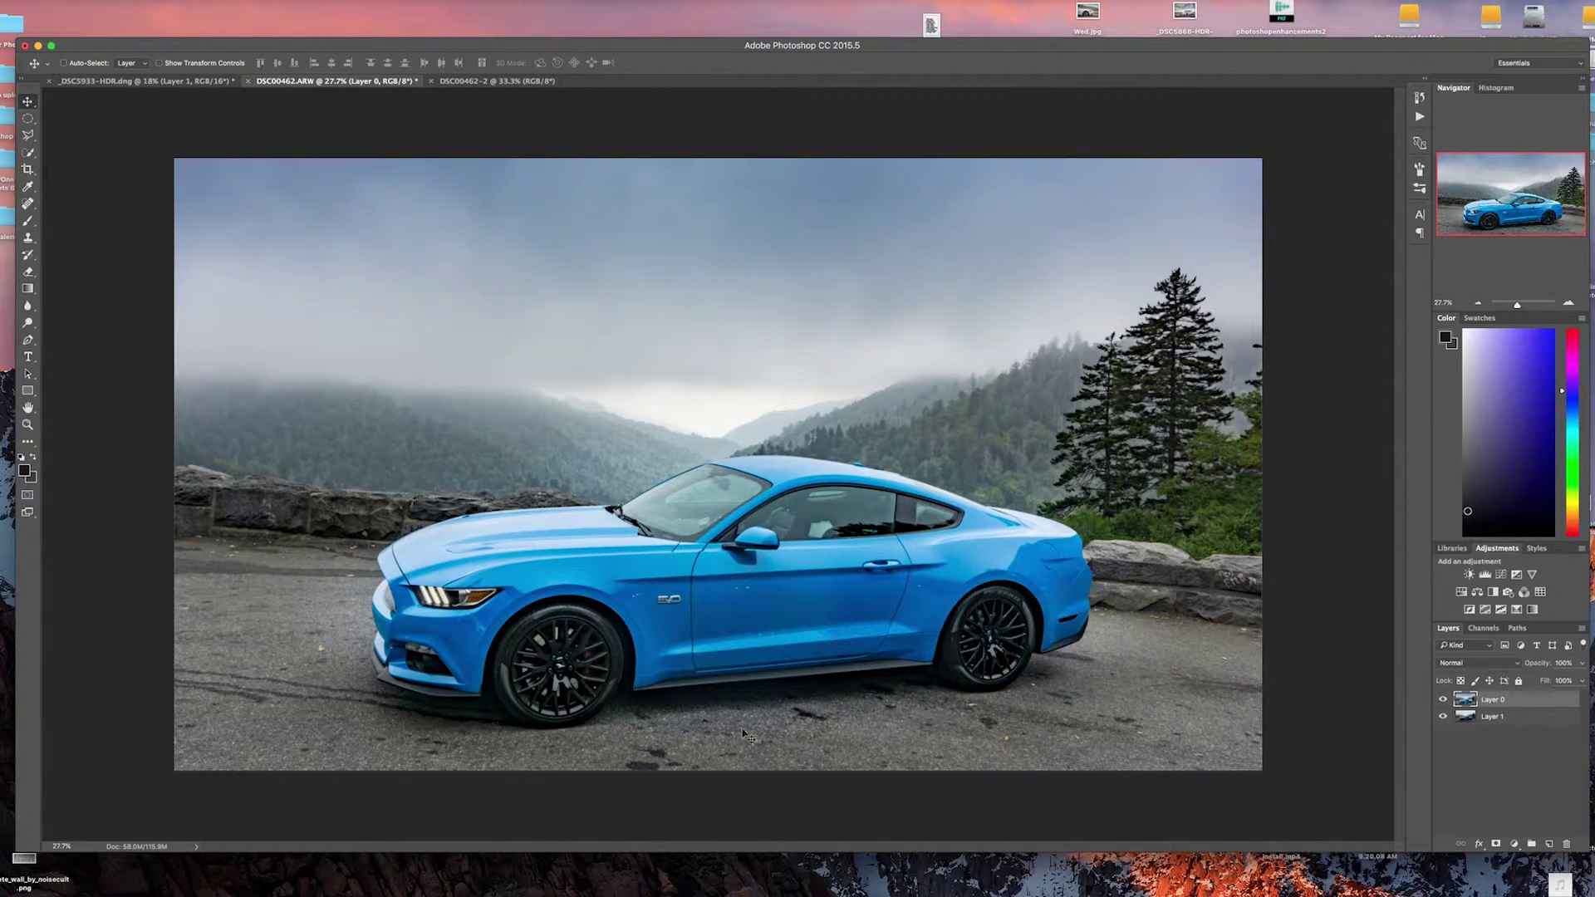
Duplicate Layer 0 and add a new empty layer above the copy.
left_click(27, 203)
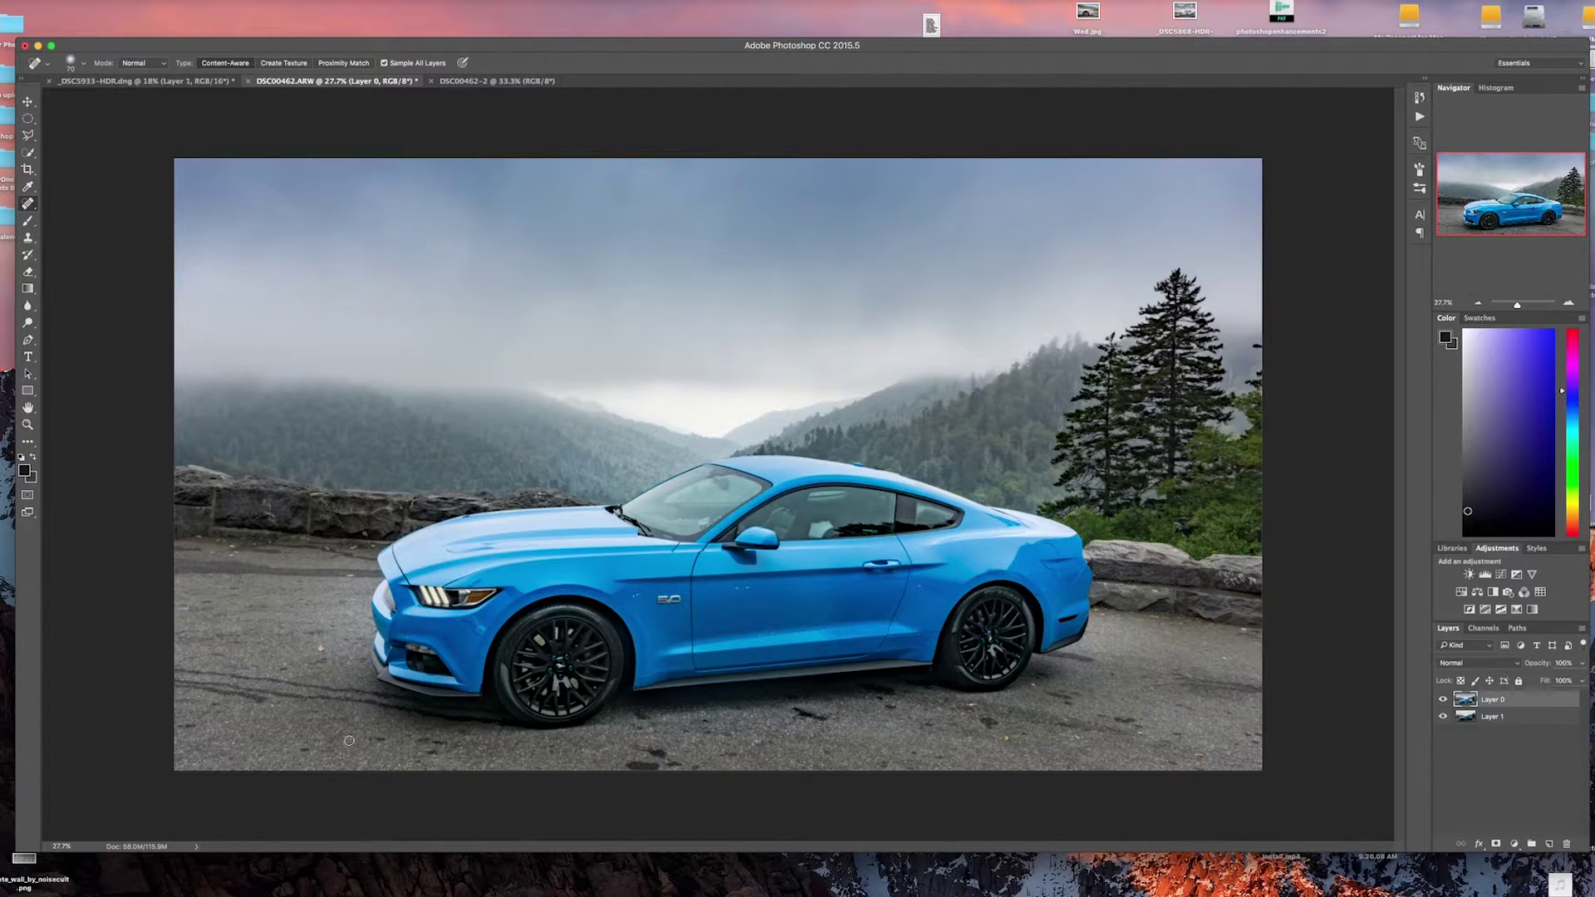
scroll(288, 742, "up", 8)
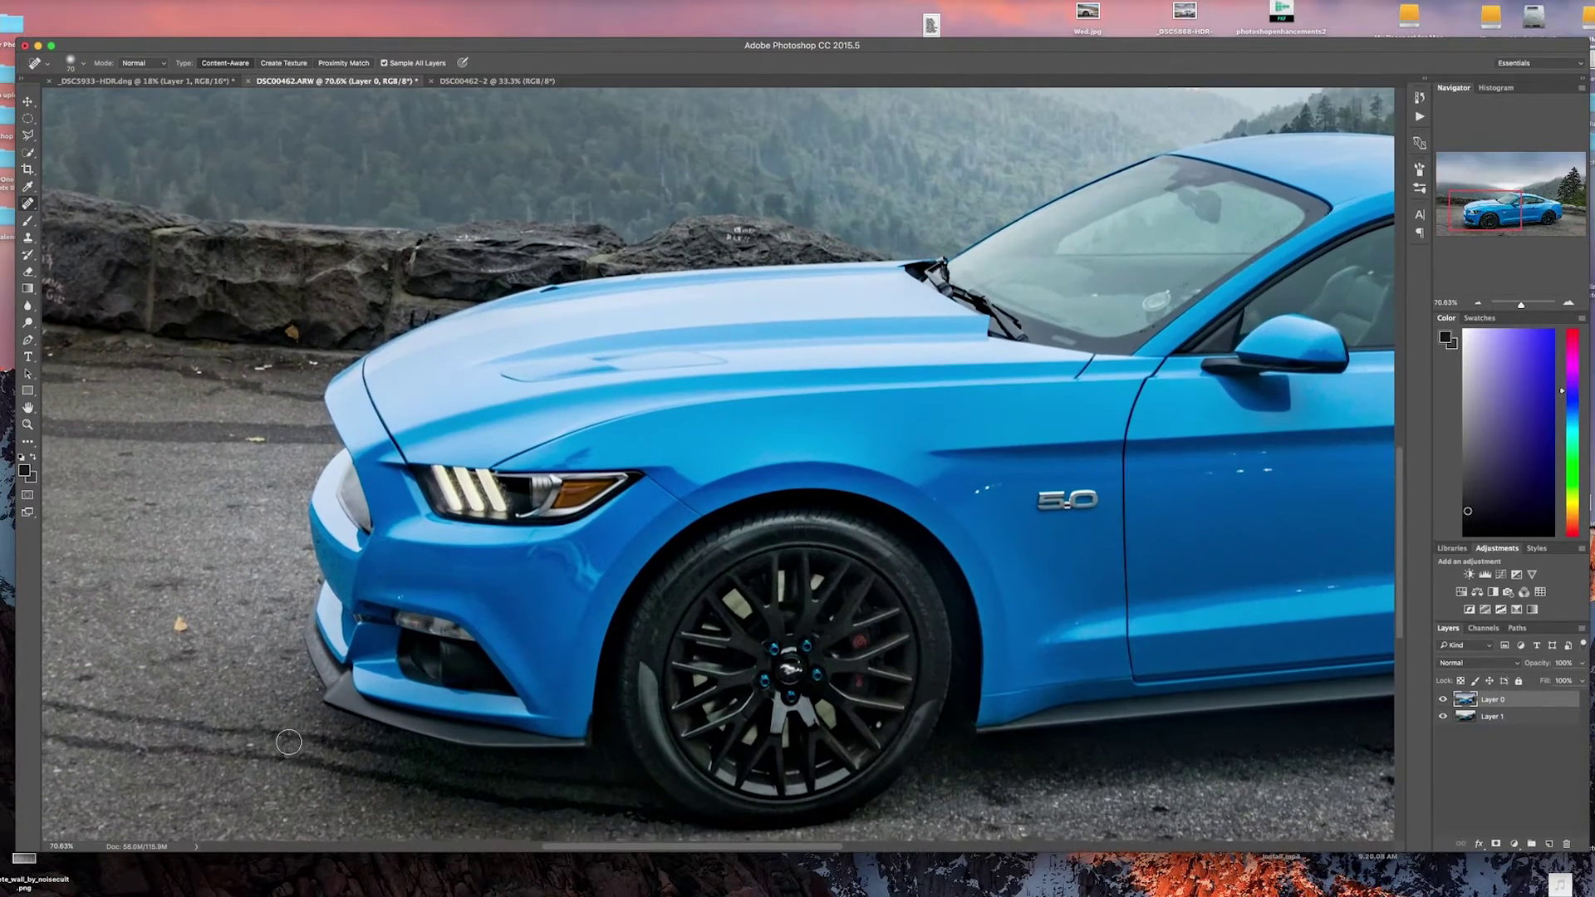
scroll(288, 741, "left", 6)
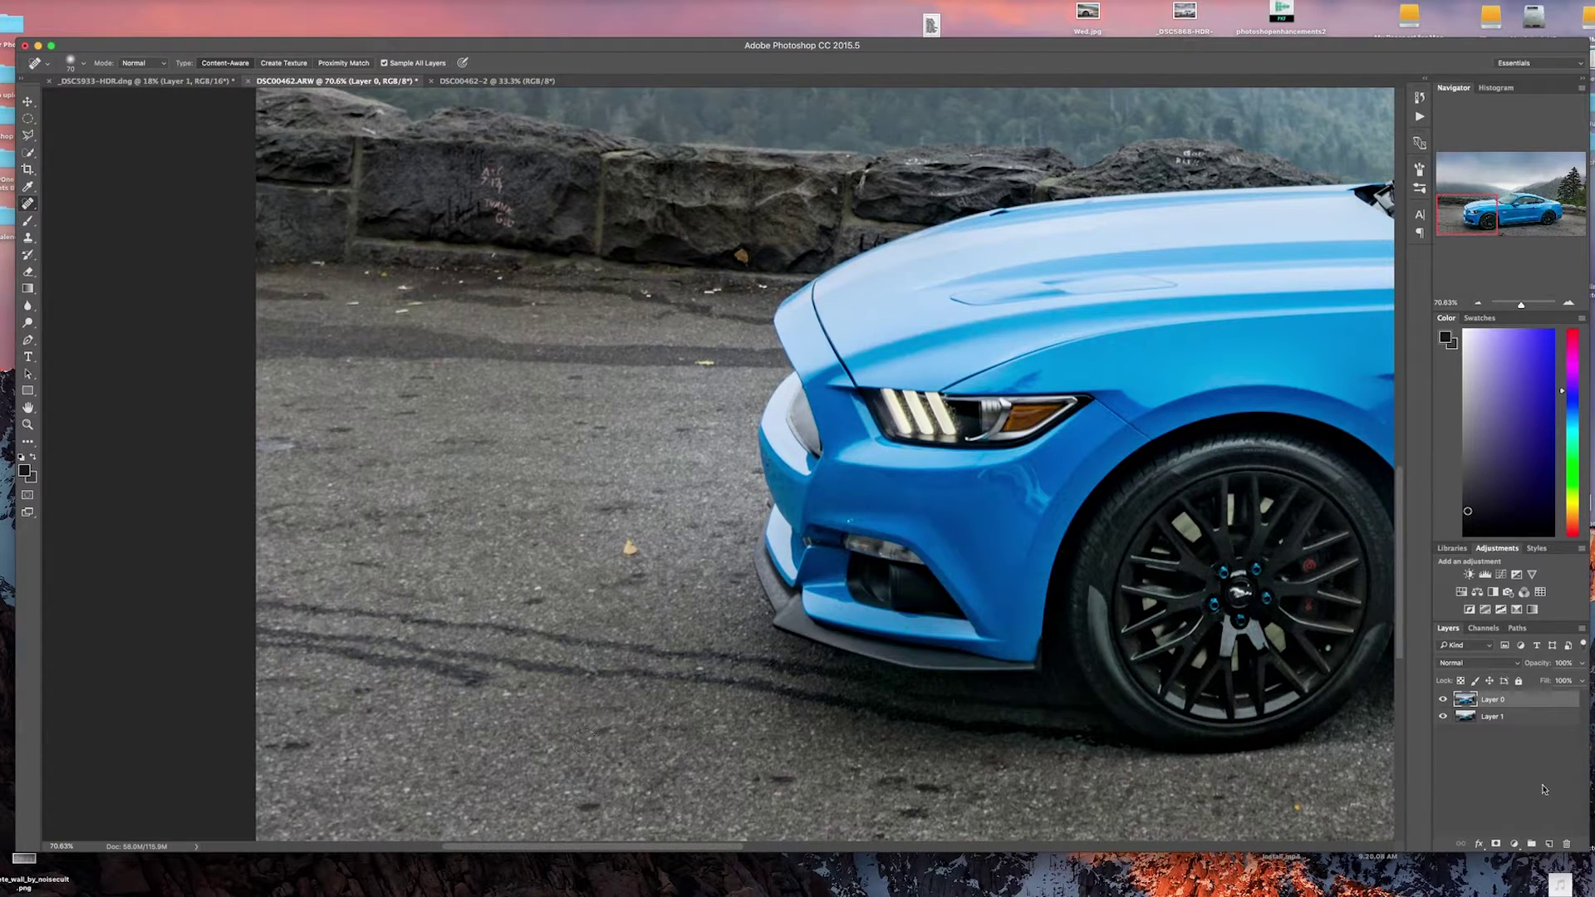
key("super+j")
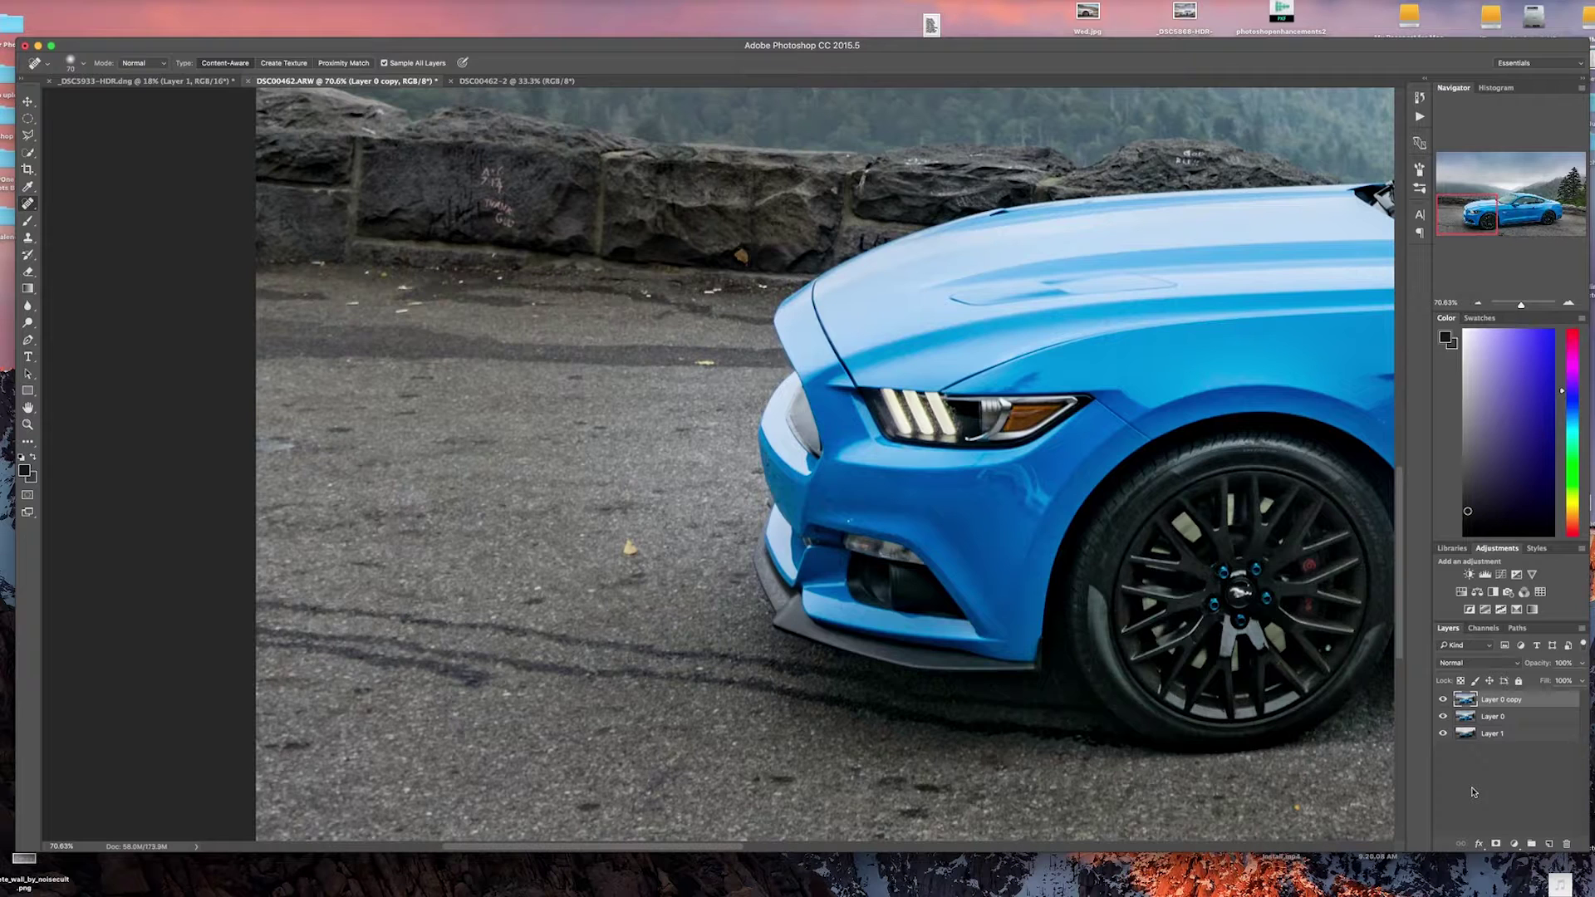
left_click(1549, 844)
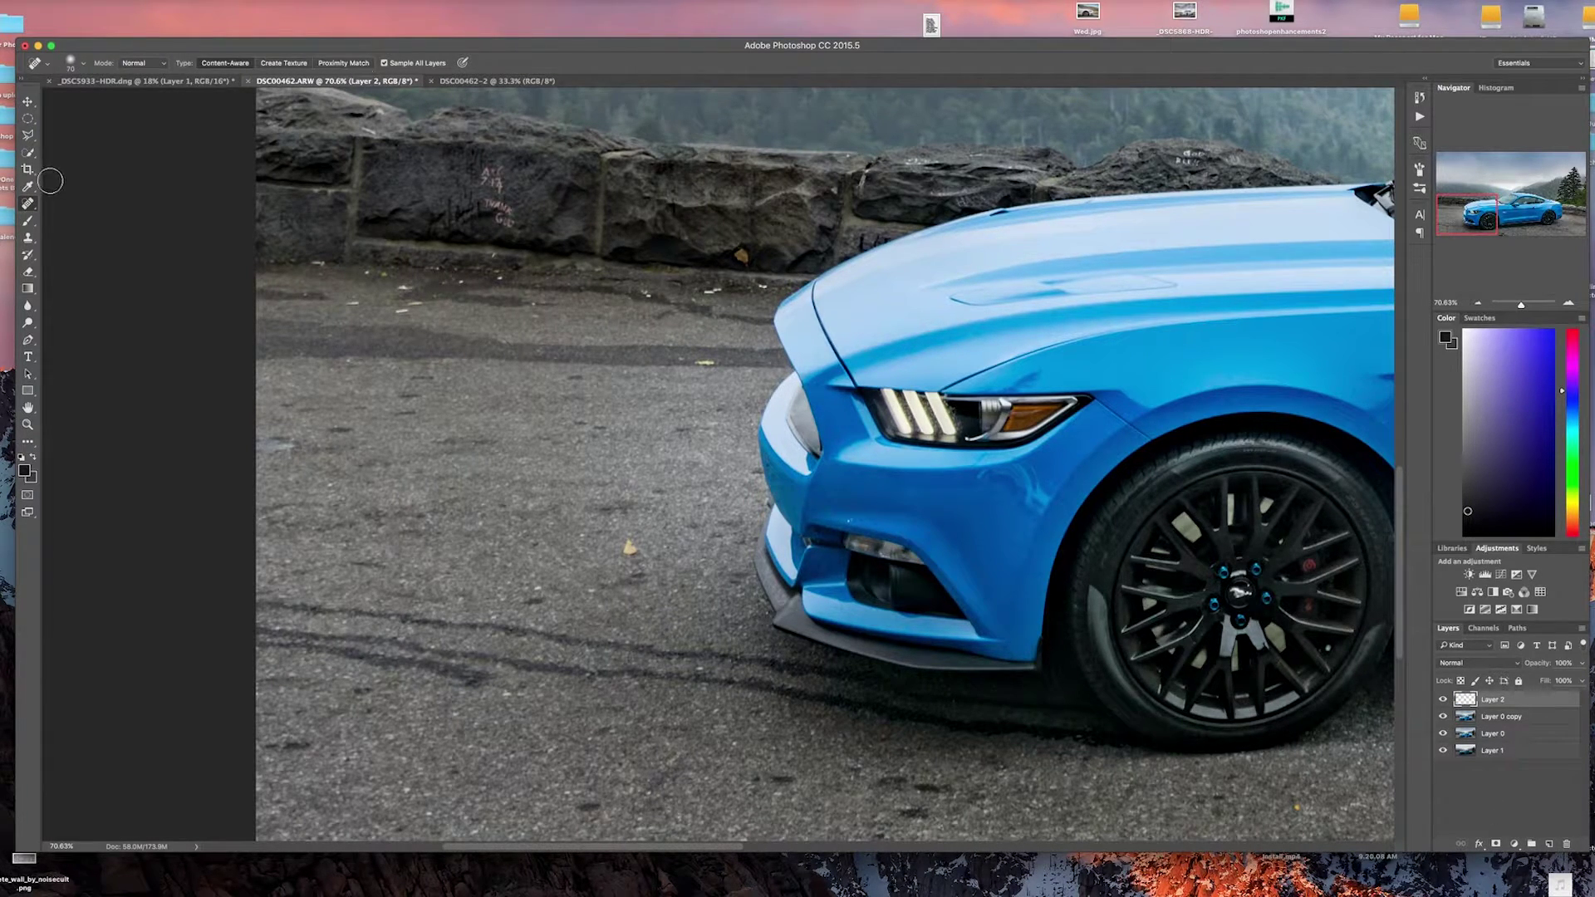
Clone clean asphalt over the dark spots and the yellow leaf on the road in front of the car.
left_click(27, 239)
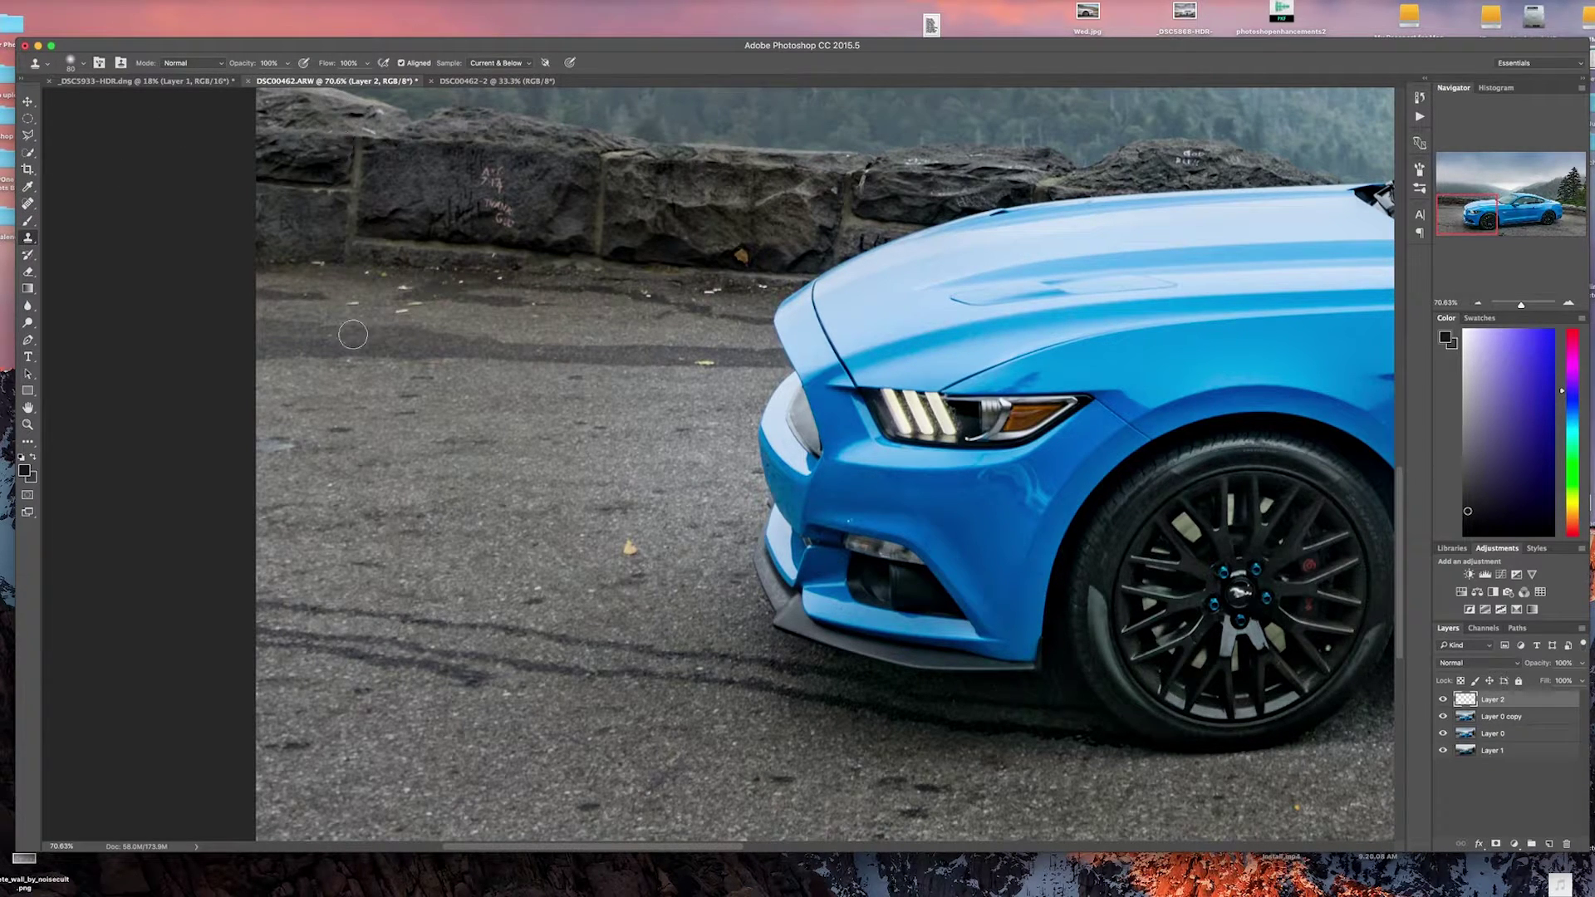
left_click(358, 746, "alt")
left_click_drag(312, 746, 270, 744)
left_click(397, 714, "alt")
left_click_drag(364, 692, 363, 720)
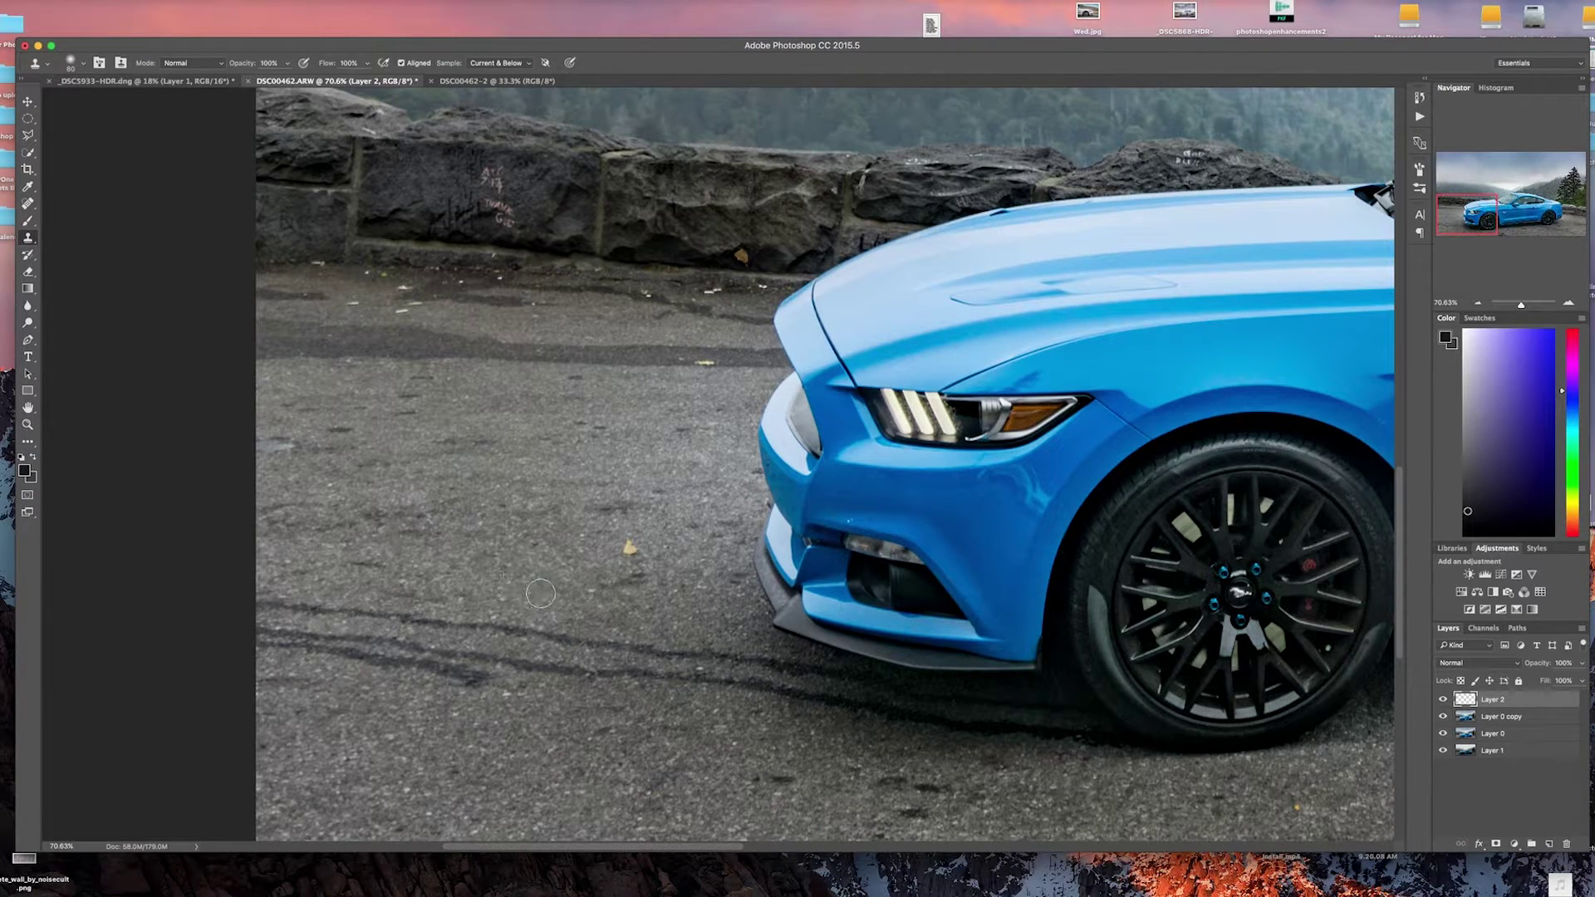
left_click(628, 547)
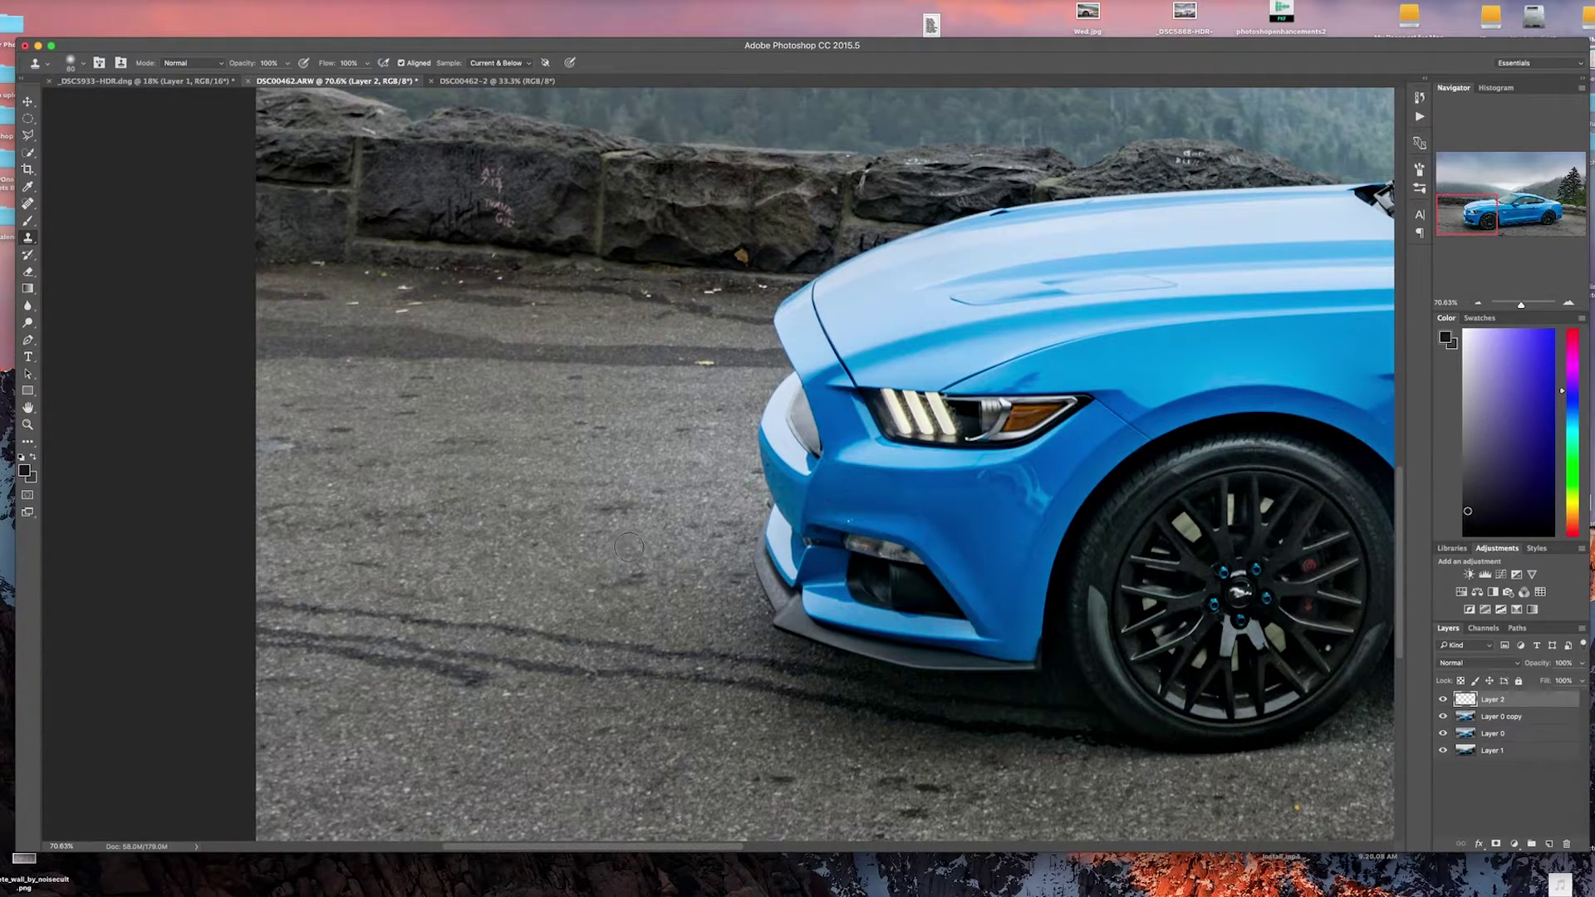
left_click(556, 585, "alt")
mouse_move(587, 589)
left_mouse_down()
mouse_move(589, 575)
mouse_move(630, 577)
left_mouse_up()
Clone out the dark blotches farther back on the road and the small leaf beside the car's nose.
left_click(519, 448, "alt")
left_click_drag(495, 446, 444, 441)
left_click(494, 424, "alt")
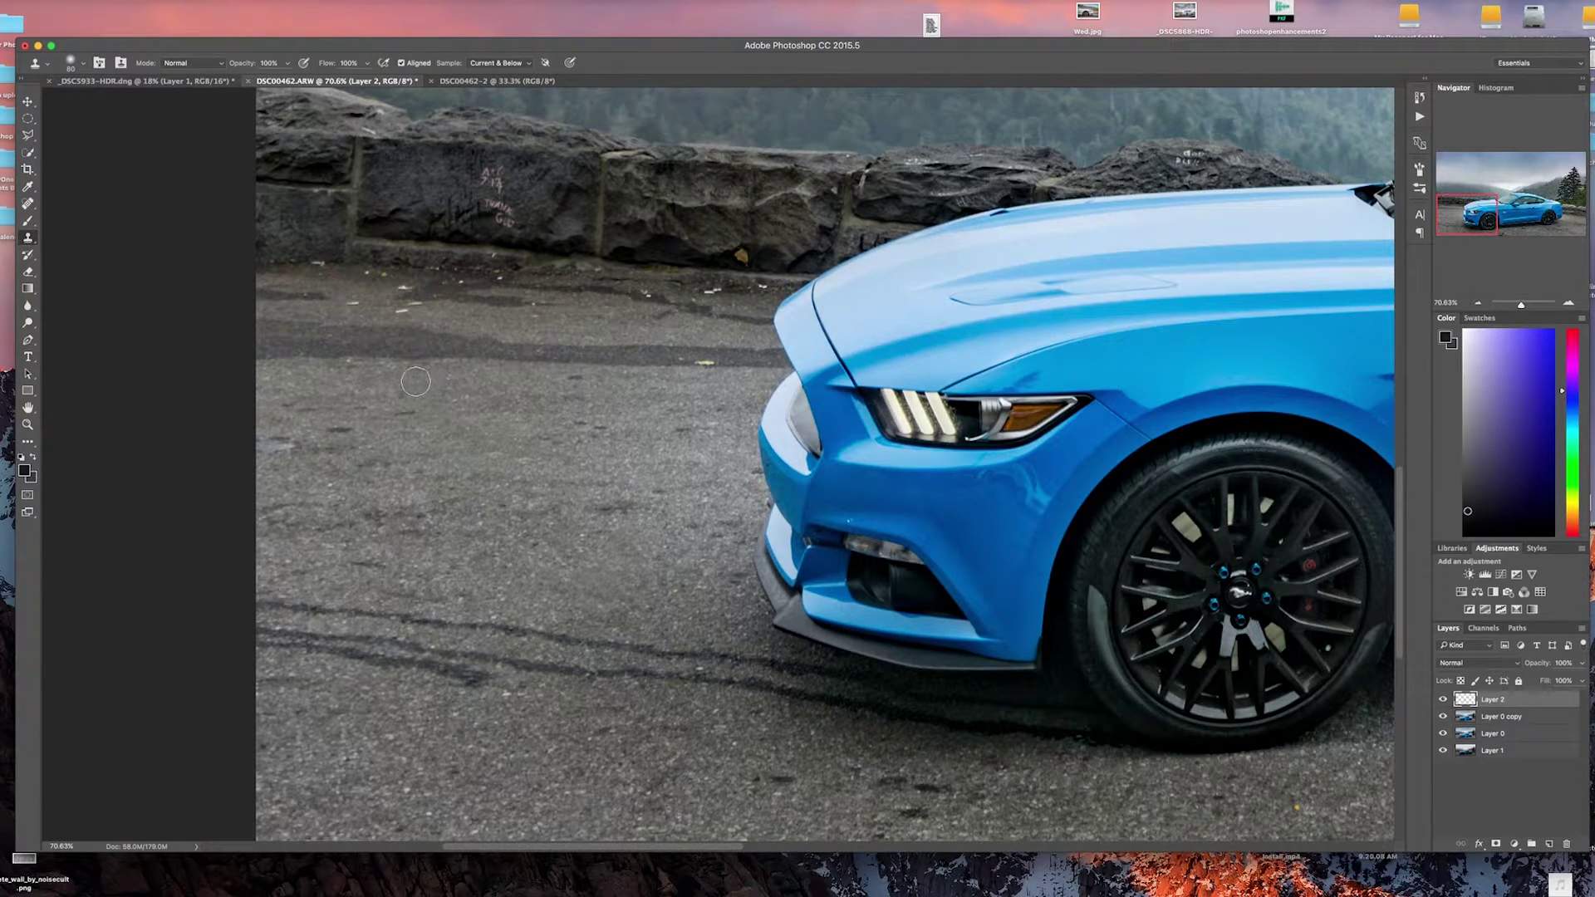
left_click(434, 416, "alt")
left_click_drag(416, 411, 356, 431)
left_click(645, 366, "alt")
left_click_drag(697, 363, 712, 364)
Clone out the remaining dark flecks in the middle of the road ahead of the front bumper.
left_click(521, 378, "alt")
left_click_drag(563, 376, 575, 378)
left_click(680, 427)
left_click(643, 442, "alt")
left_click_drag(605, 433, 577, 424)
left_click_drag(603, 510, 629, 503)
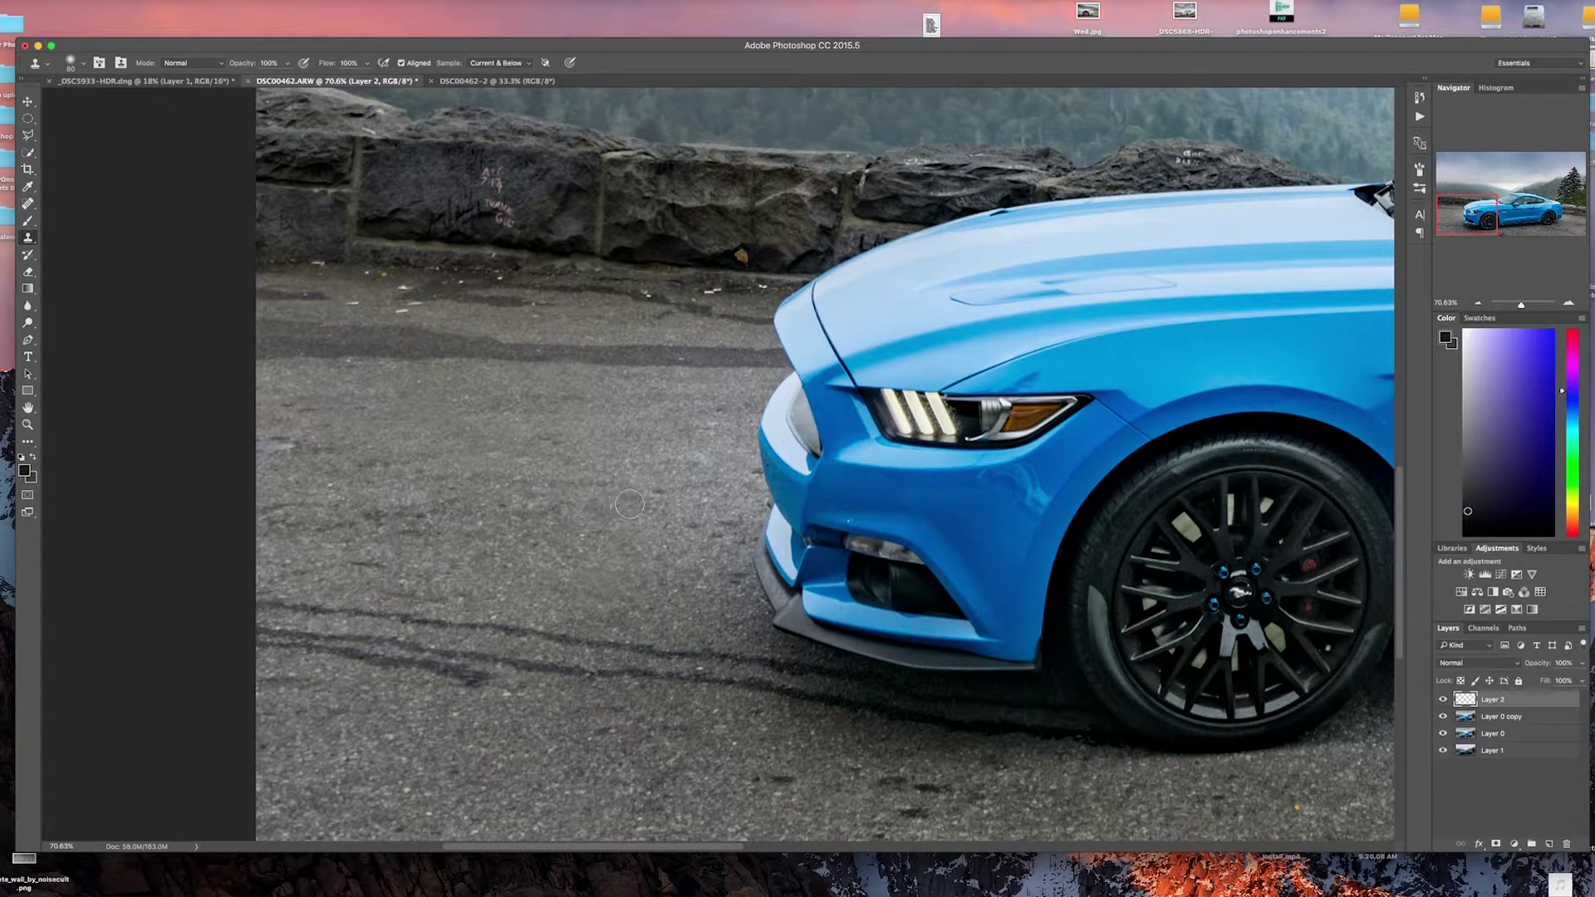
Clone out the light mark at the road's outer edge and the debris along the foot of the stone wall.
left_click(357, 443, "alt")
mouse_move(286, 447)
left_mouse_down()
mouse_move(359, 405)
mouse_move(277, 405)
left_mouse_up()
left_click(420, 412, "alt")
left_click(357, 405)
left_click(457, 324, "alt")
left_click_drag(415, 307, 270, 294)
Remove the tire marks leading to the front bumper and patch the blemished asphalt behind the car.
key("bracketleft")
mouse_move(481, 681)
left_mouse_down()
mouse_move(419, 673)
mouse_move(801, 702)
left_mouse_up()
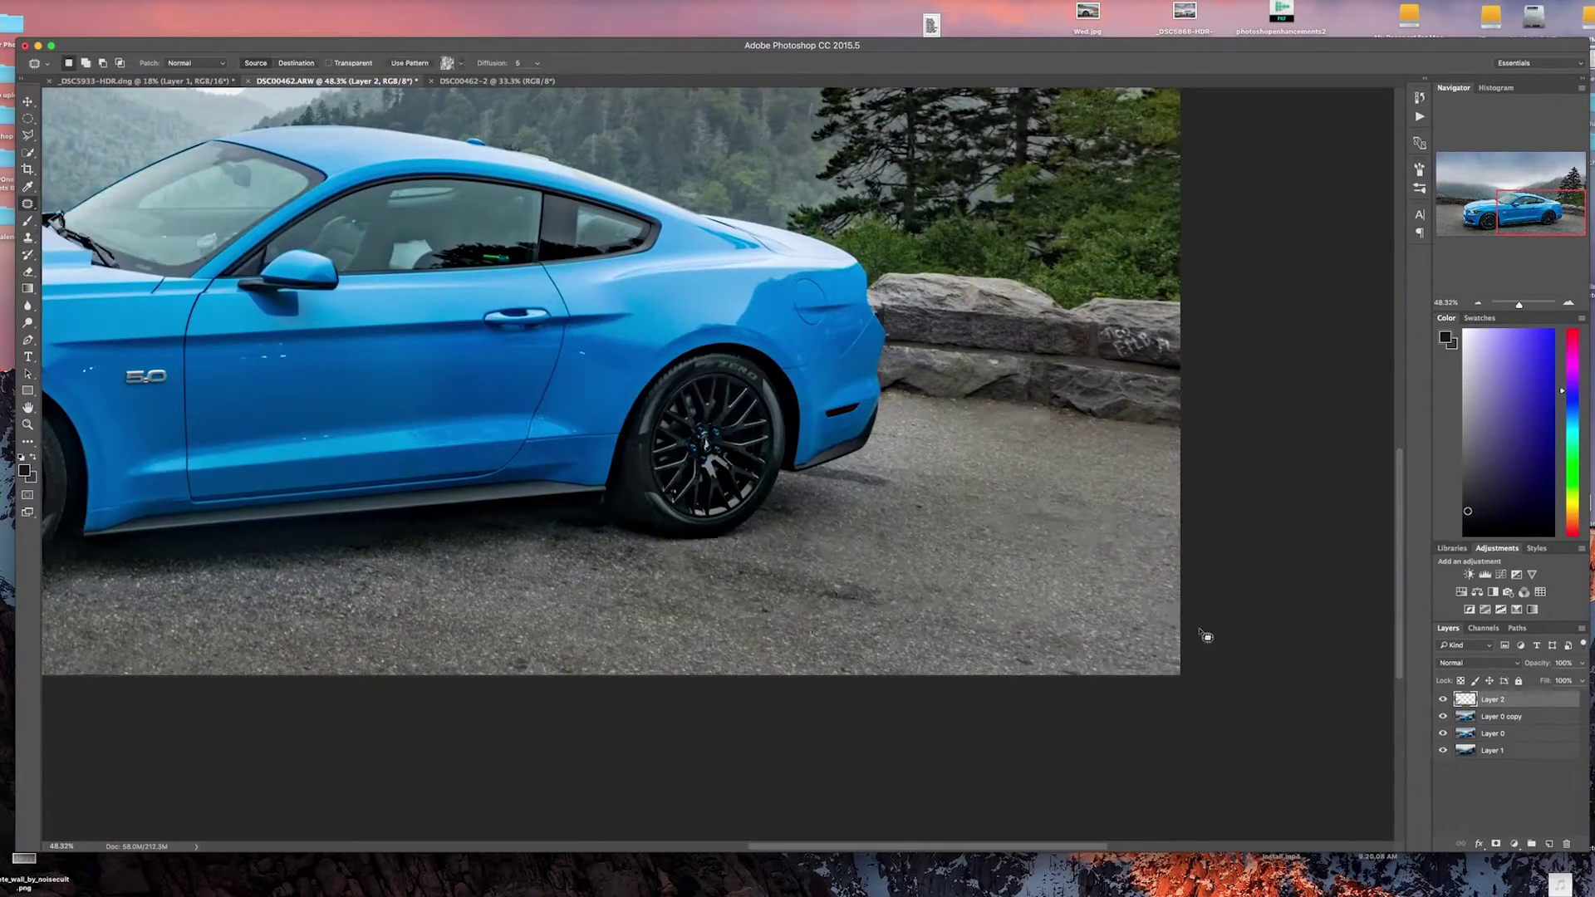
left_click_drag(1199, 634, 1246, 633)
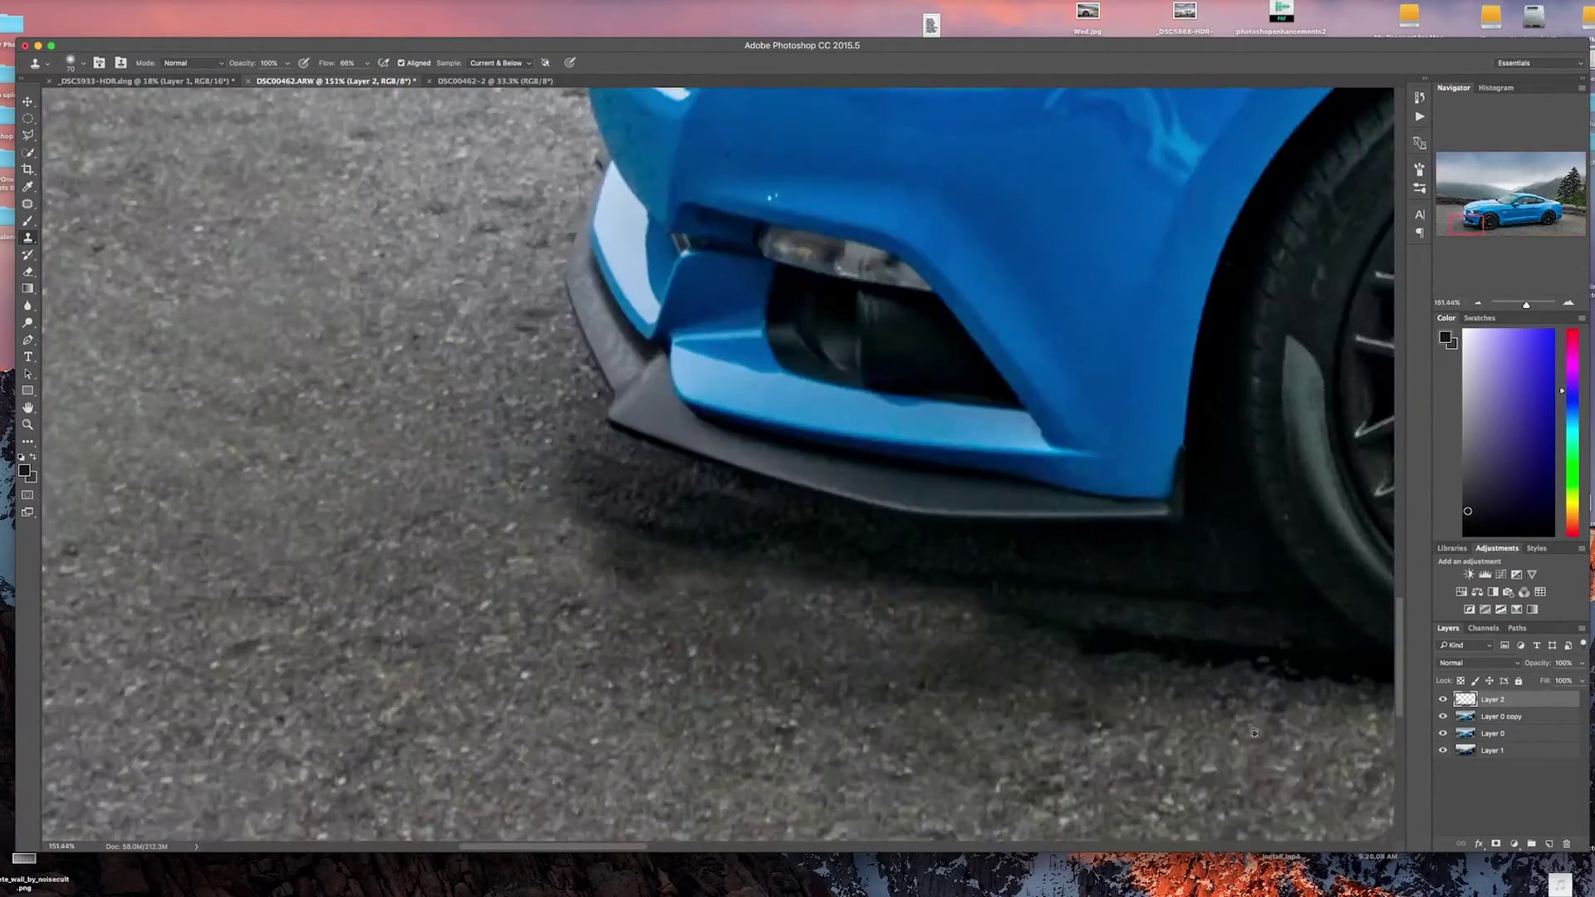
Fit the whole photo in view and compare the road cleanup by hiding and reshowing Layer 2.
key("super+0")
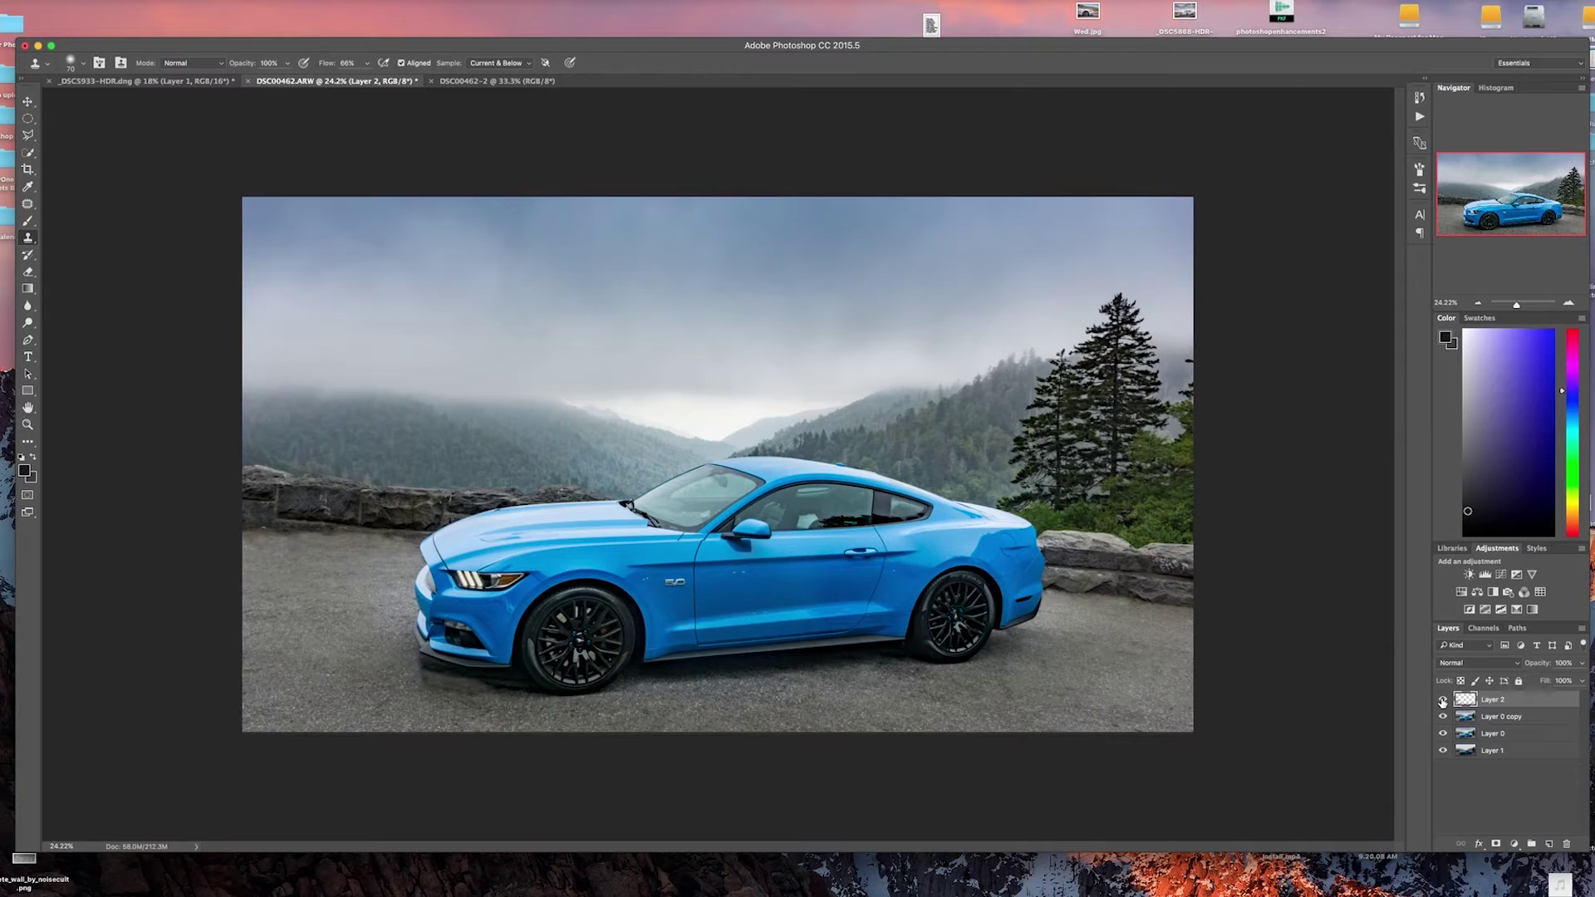
left_click(1443, 700)
left_click(1442, 700)
left_click(1443, 700)
left_click(1443, 700)
left_click(1443, 700)
Clone out the white reflections on the front fender ahead of the 5.0 badge with a small brush.
scroll(668, 614, "up", 8)
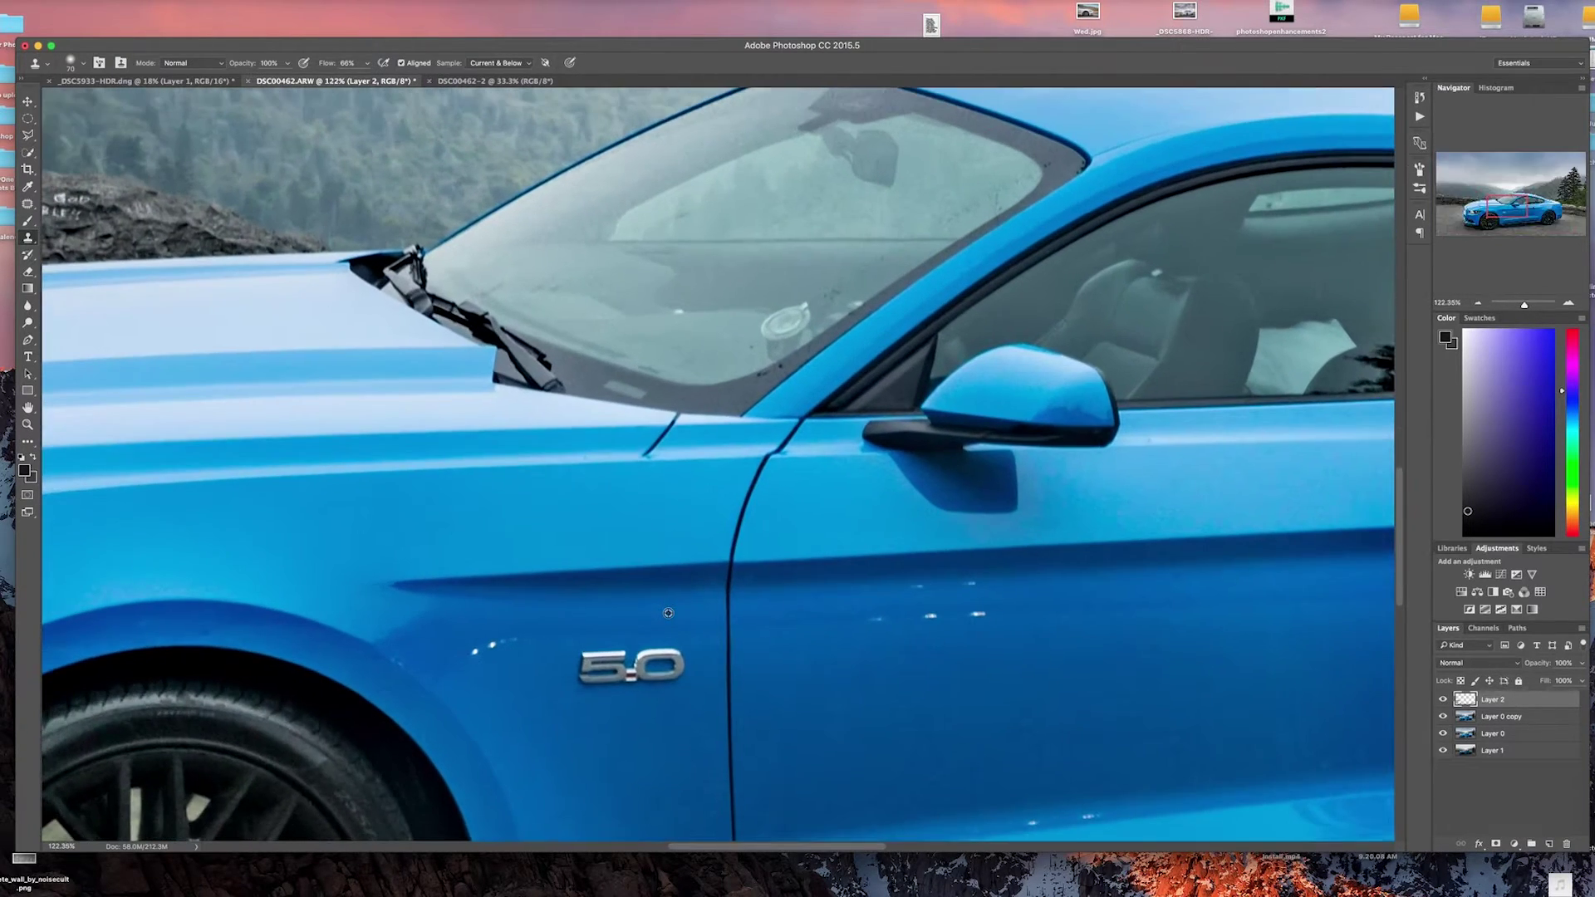
scroll(668, 614, "down", 5)
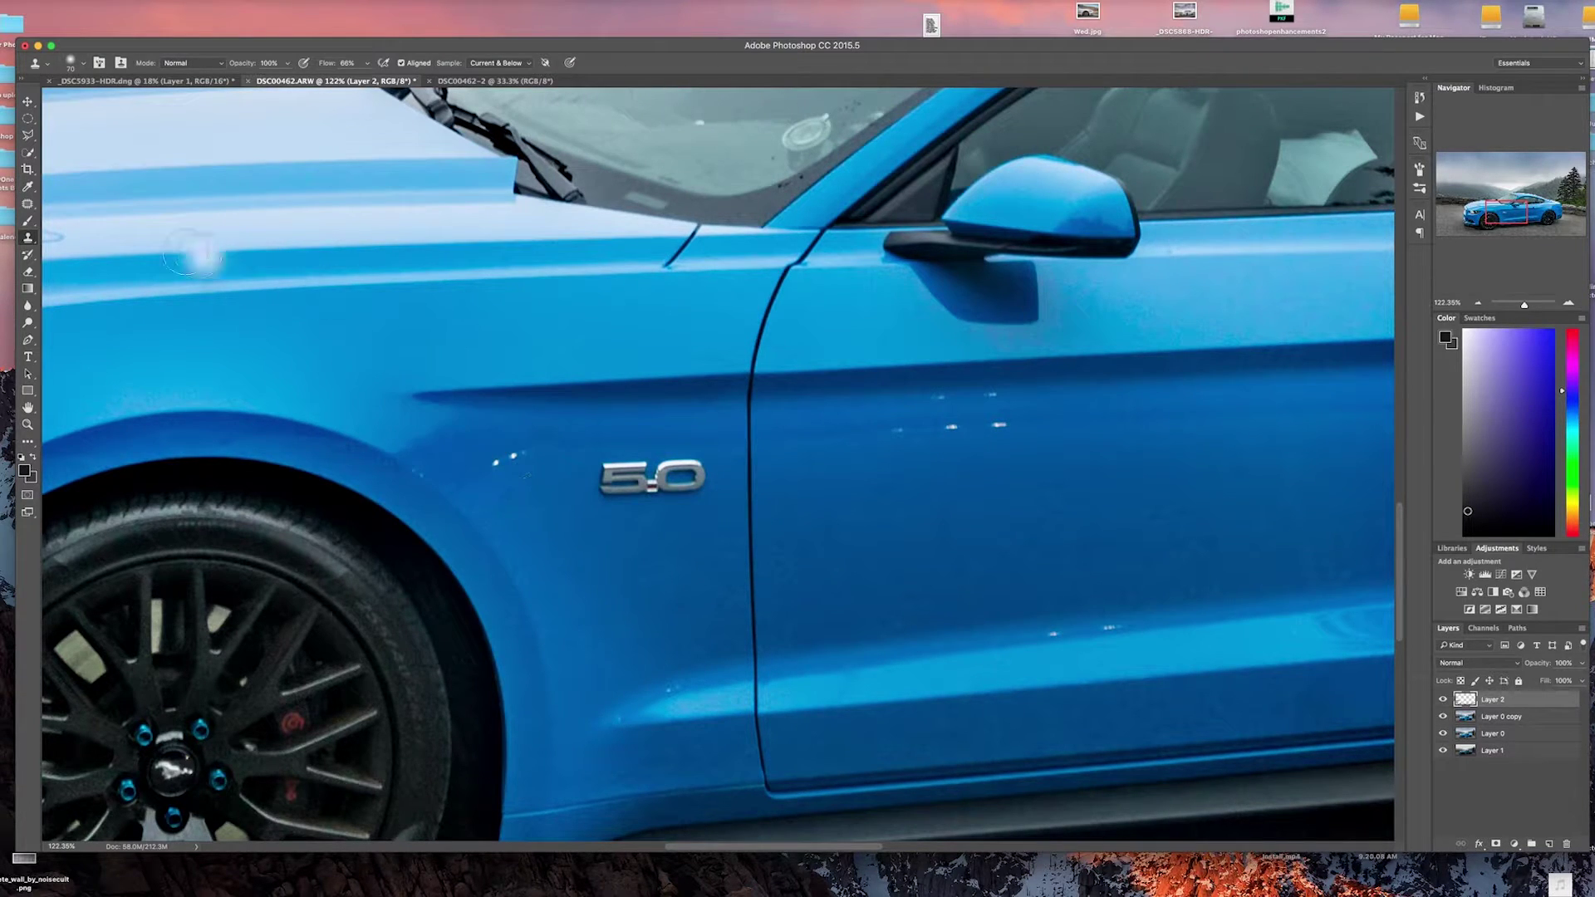
key("bracketleft")
key("bracketleft")
key("bracketleft")
left_click(541, 502, "alt")
key("bracketleft")
key("bracketleft")
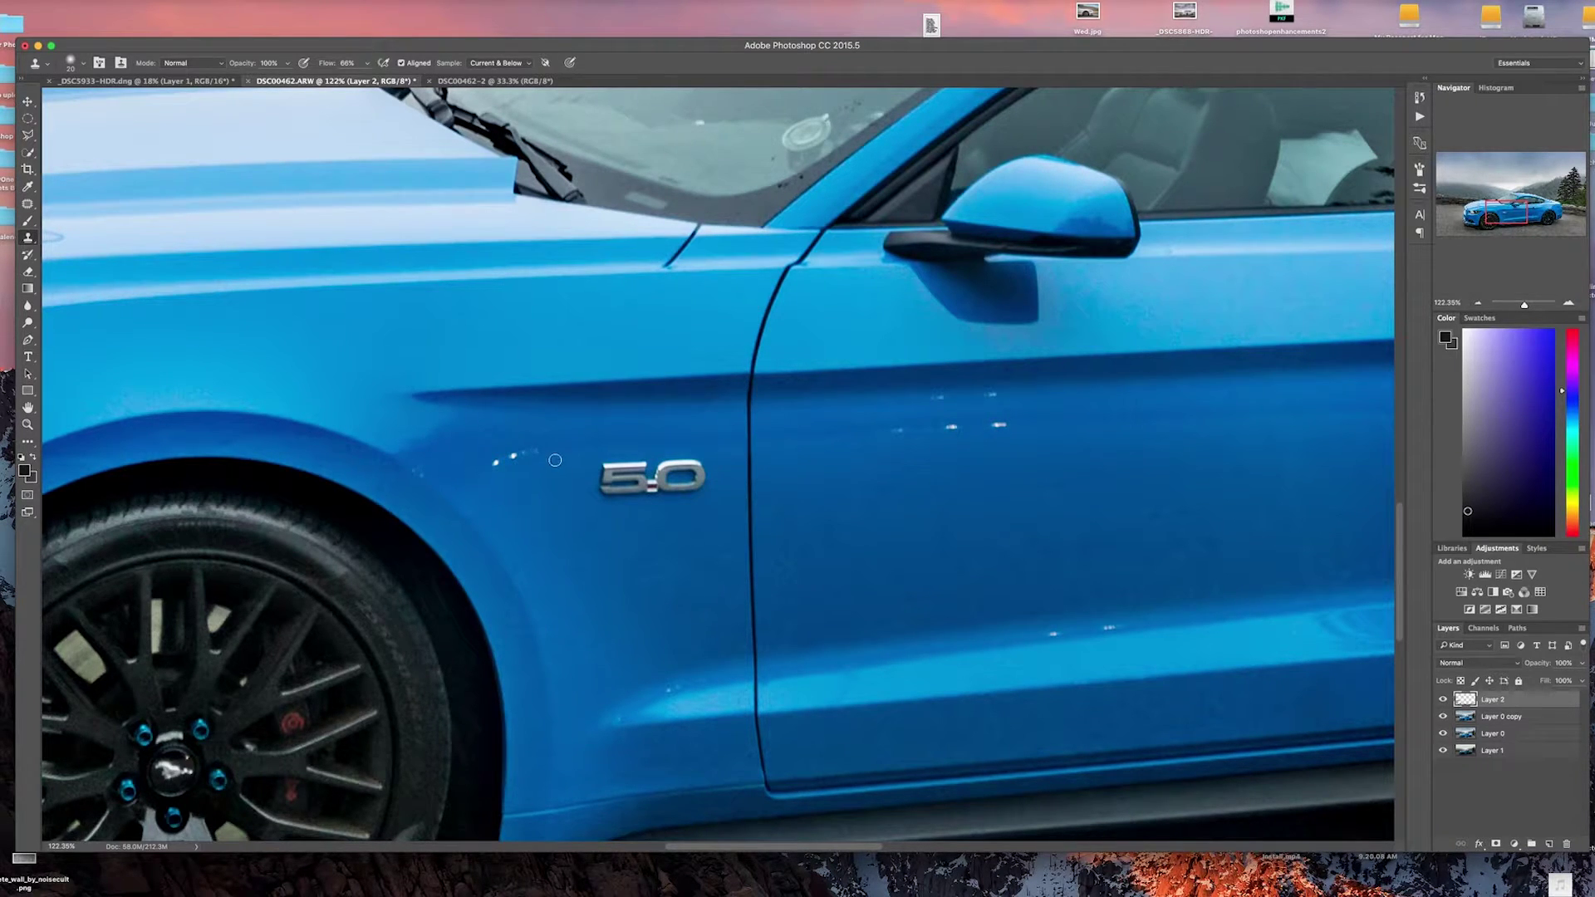
left_click(496, 462)
left_click_drag(513, 456, 535, 451)
Clone out the white specks on the upper and lower door and on the lower front fender.
left_click(970, 432, "alt")
left_click(999, 424)
left_click(1036, 421, "alt")
mouse_move(961, 428)
left_mouse_down()
mouse_move(941, 427)
mouse_move(945, 397)
mouse_move(985, 396)
left_mouse_up()
left_click(905, 398, "alt")
left_click(1032, 397, "alt")
left_click_drag(1046, 635, 1100, 629)
left_click_drag(680, 683, 665, 692)
Clone out the small bright reflections between the door's rear edge and the rear wheel.
scroll(702, 582, "right", 10)
scroll(702, 582, "down", 3)
scroll(709, 570, "right", 10)
scroll(710, 570, "up", 1)
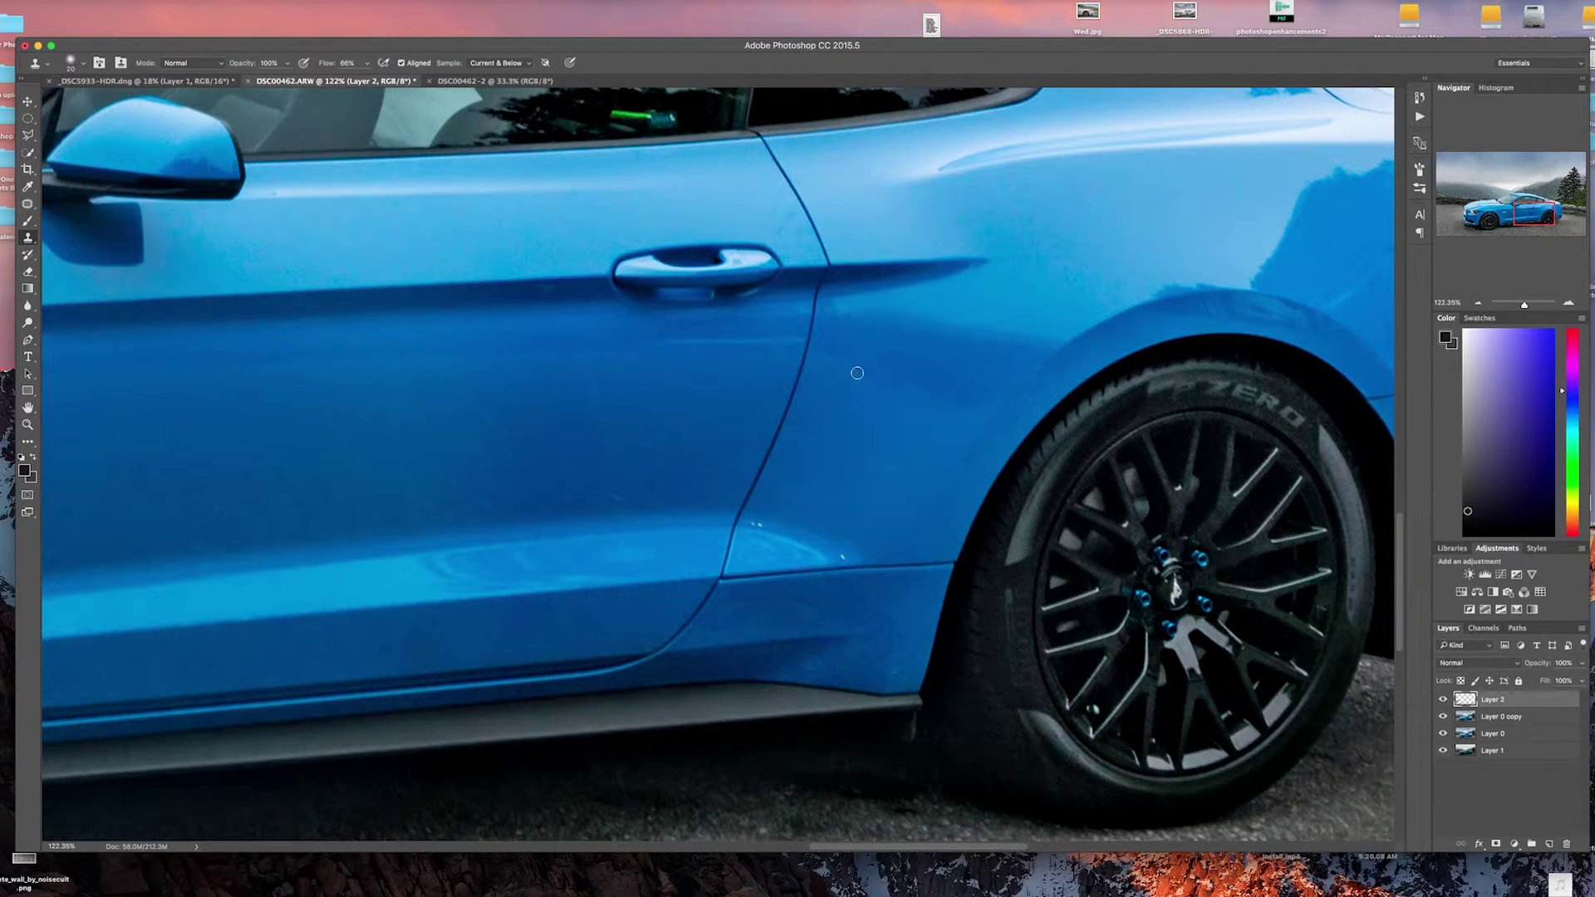
left_click_drag(838, 555, 842, 558)
left_click(775, 529, "alt")
left_click_drag(760, 524, 753, 524)
left_click(748, 522)
Clone out the light spot just below the fuel door on the rear quarter panel.
scroll(829, 501, "right", 10)
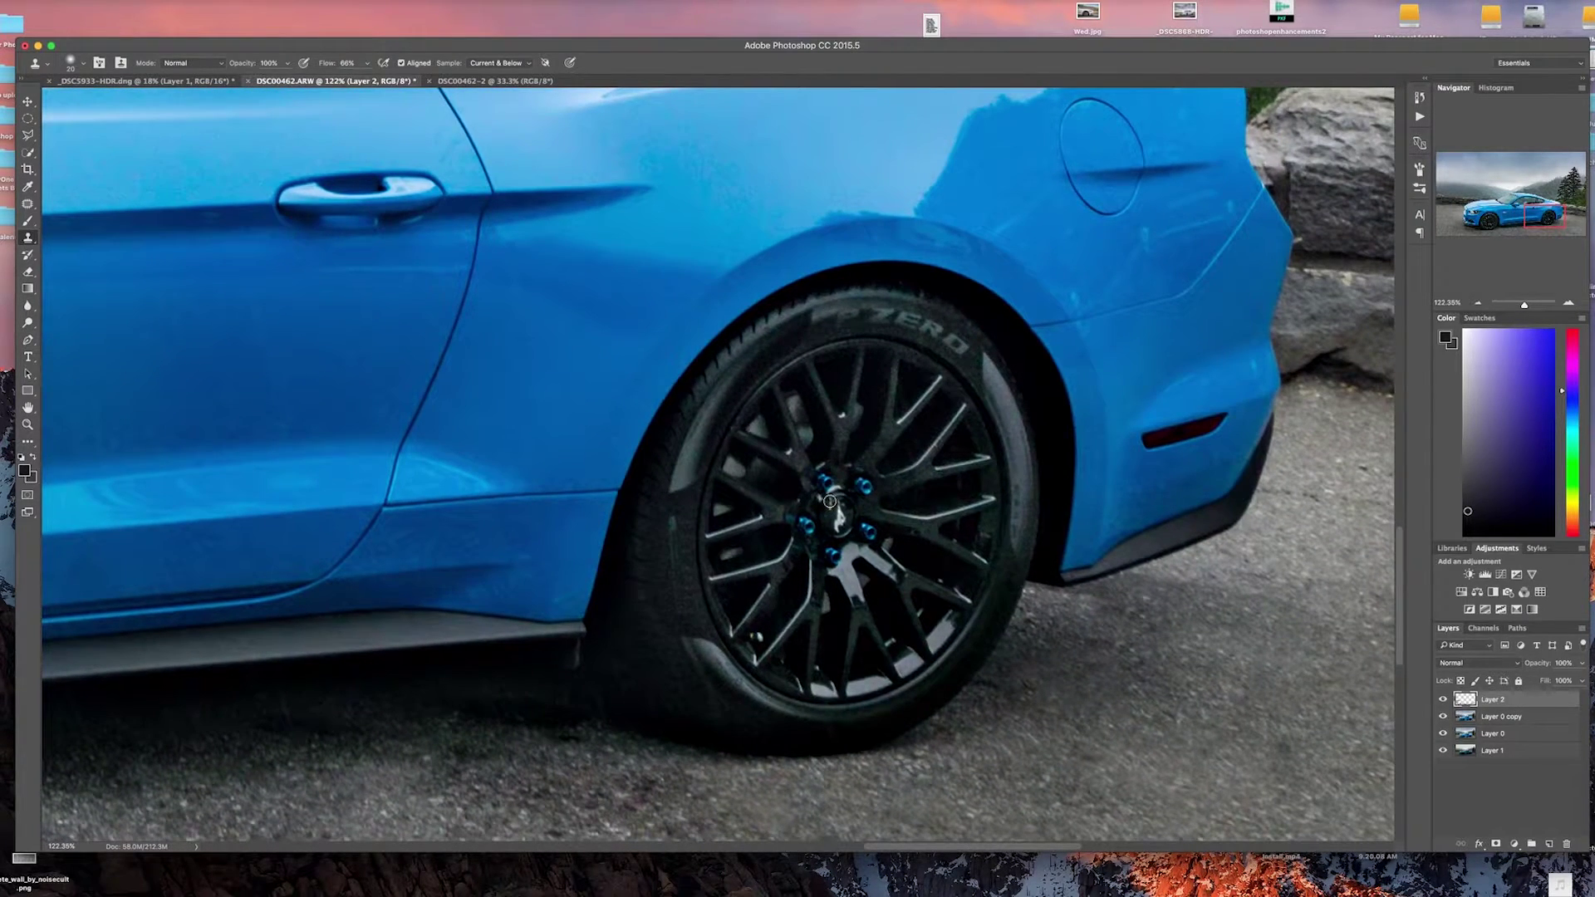
scroll(1234, 226, "down", 5)
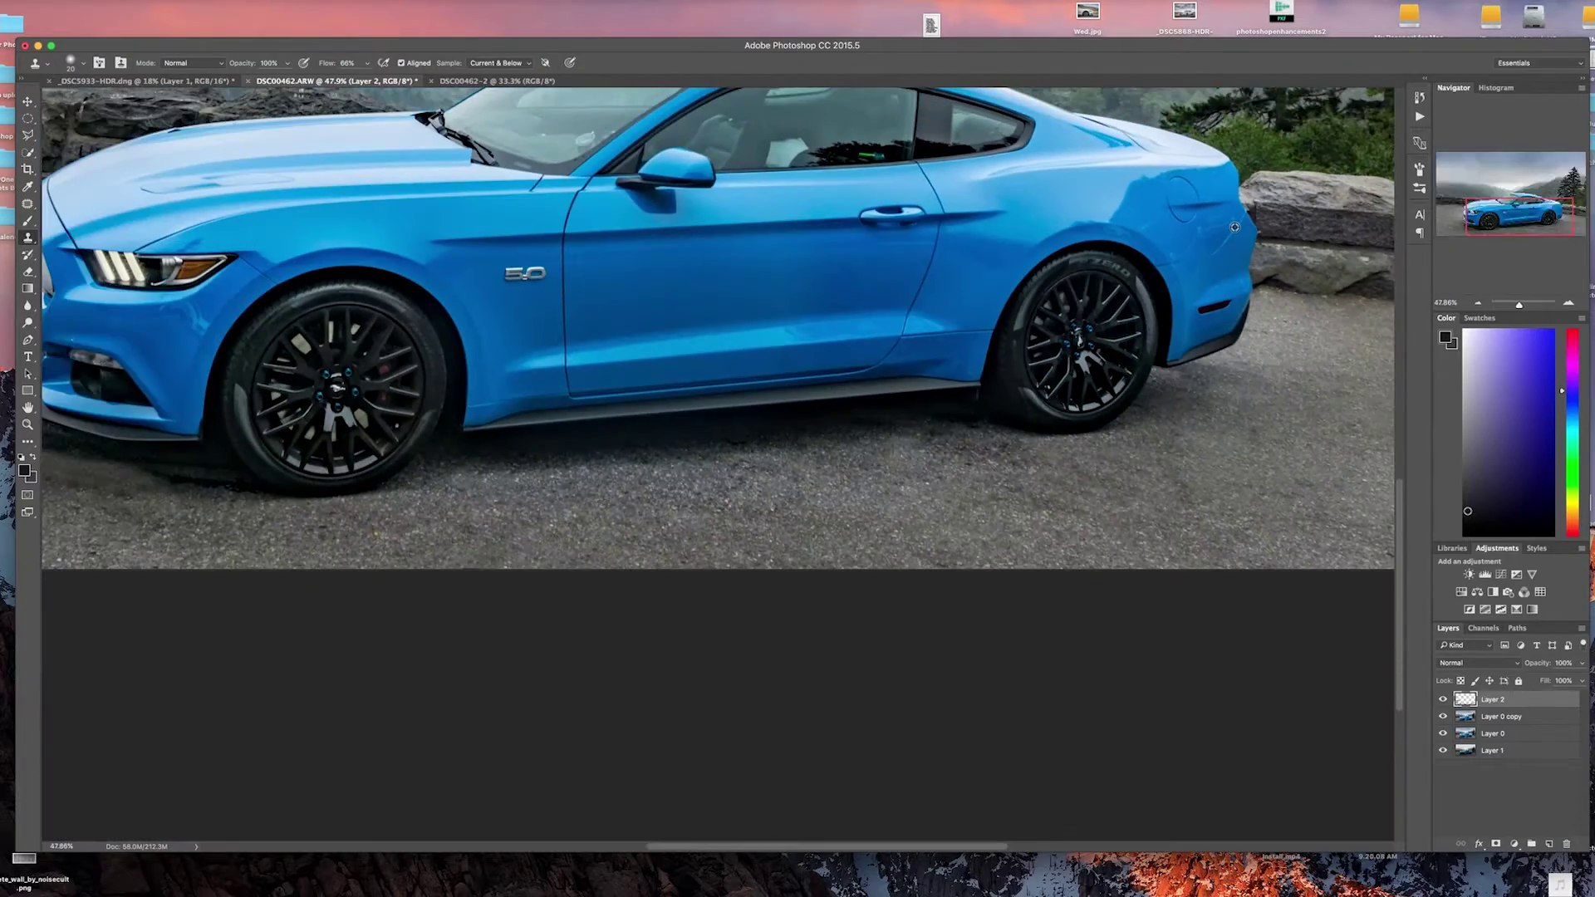
scroll(1234, 227, "up", 5)
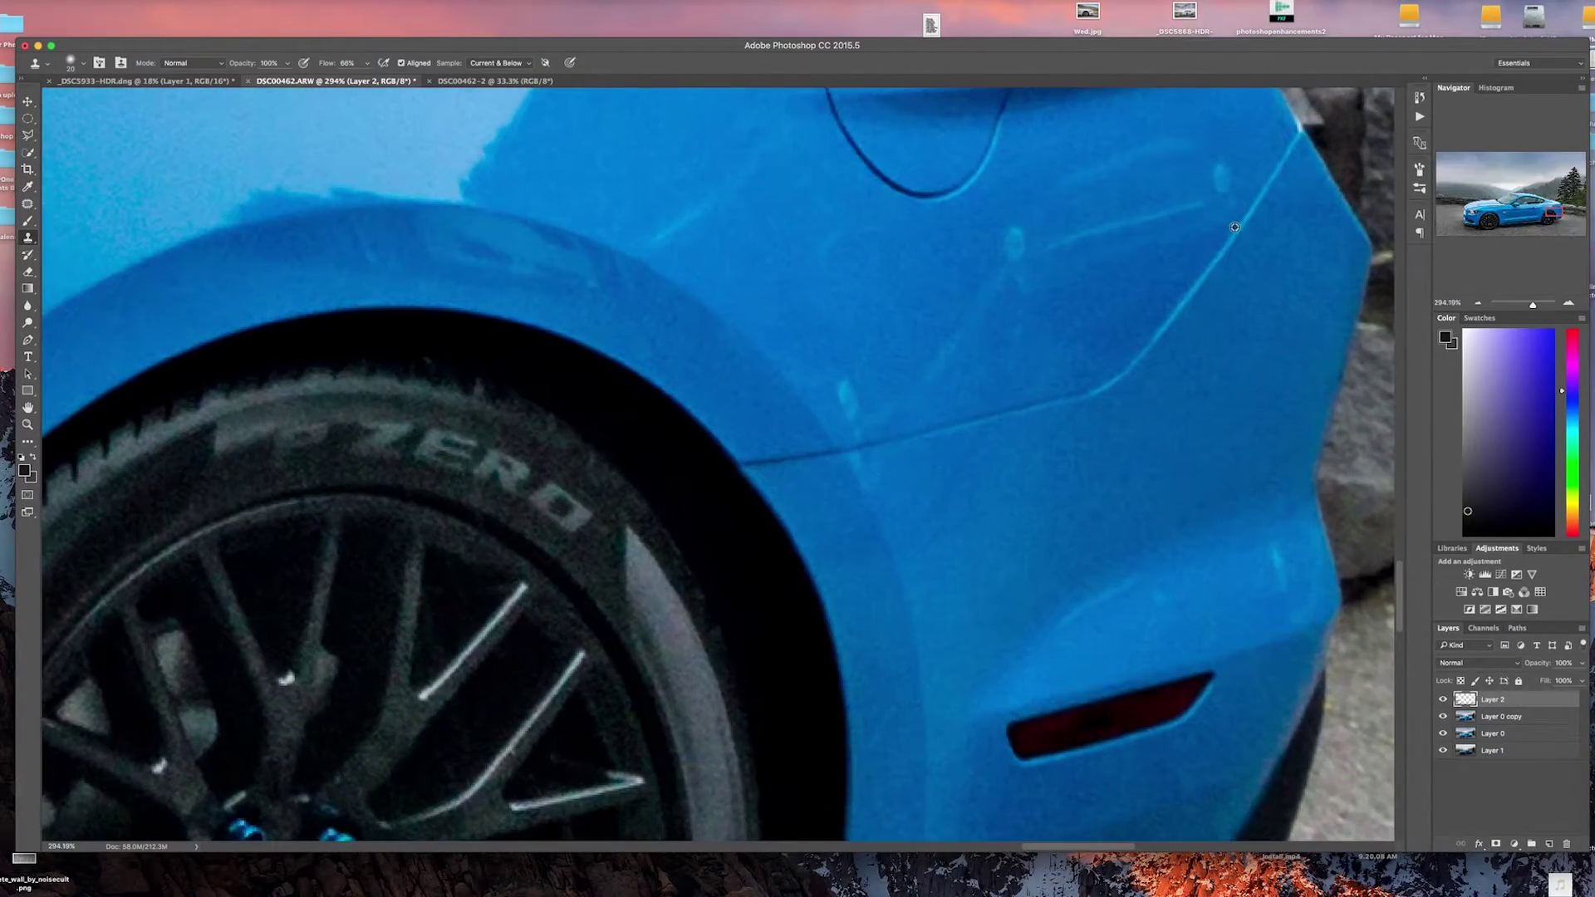
scroll(1234, 226, "down", 2)
scroll(1234, 227, "up", 3)
scroll(1234, 227, "right", 3)
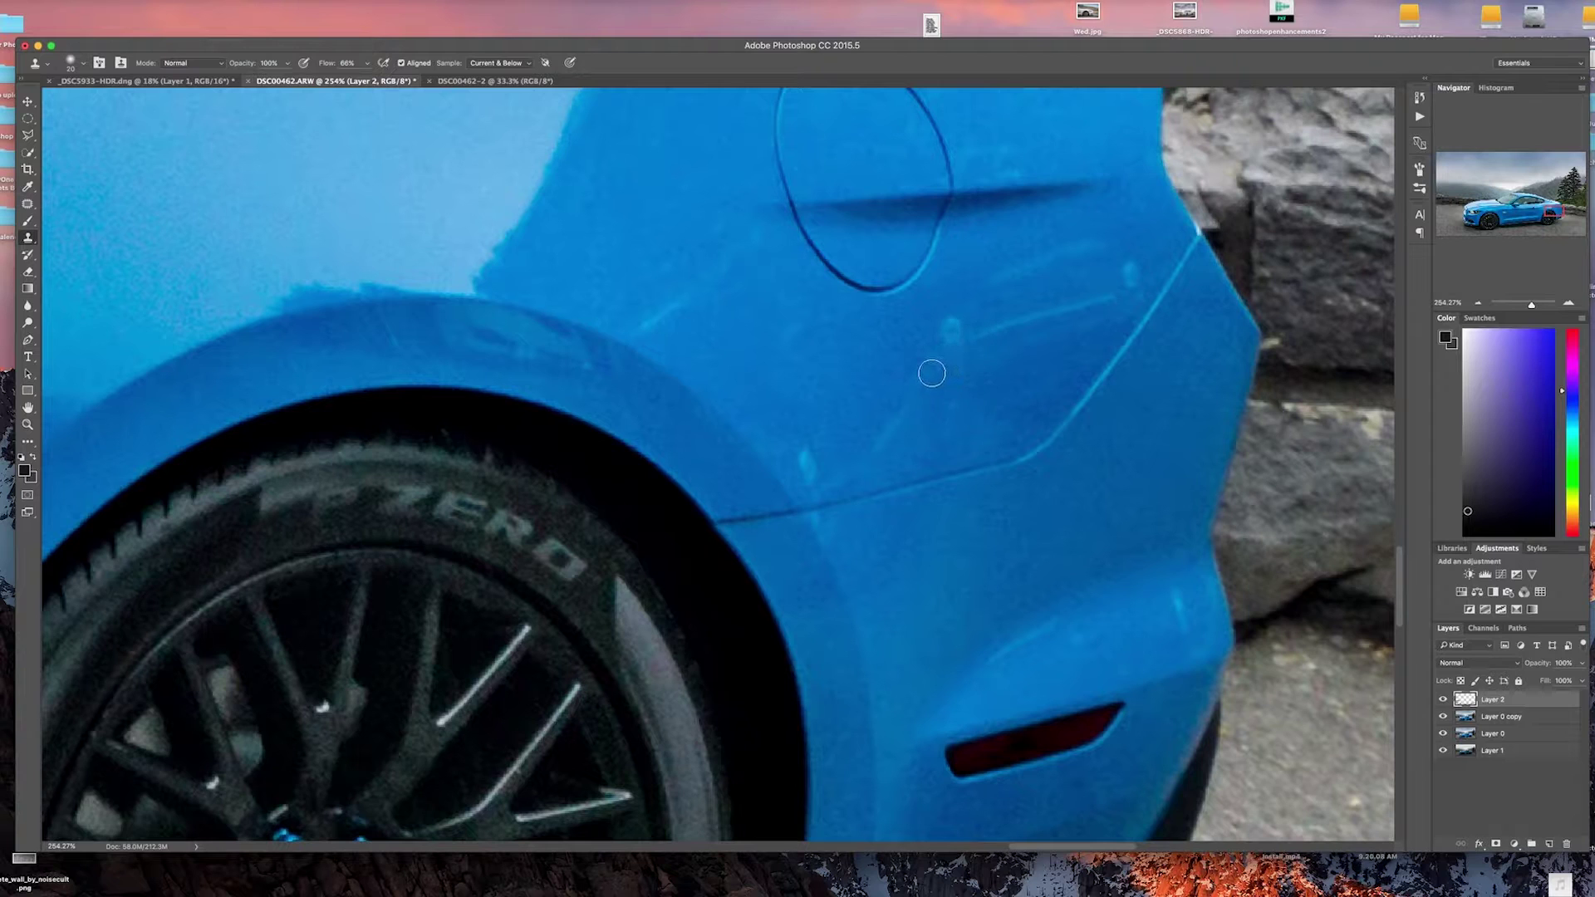
left_click(909, 359, "alt")
left_click(947, 334)
left_click(952, 327)
Clone out the bright spot and pale streak beside the rear bumper seam.
left_click(1153, 236, "alt")
left_click(1130, 275)
mouse_move(1104, 295)
left_mouse_down()
mouse_move(1087, 286)
mouse_move(1006, 325)
left_mouse_up()
left_click(1086, 291, "alt")
left_click(1071, 305)
left_click(1077, 288, "alt")
Clone out the highlight above the rear side marker and the light spot near the rear wheel arch.
left_click(1154, 609, "alt")
left_click_drag(1176, 595, 1185, 631)
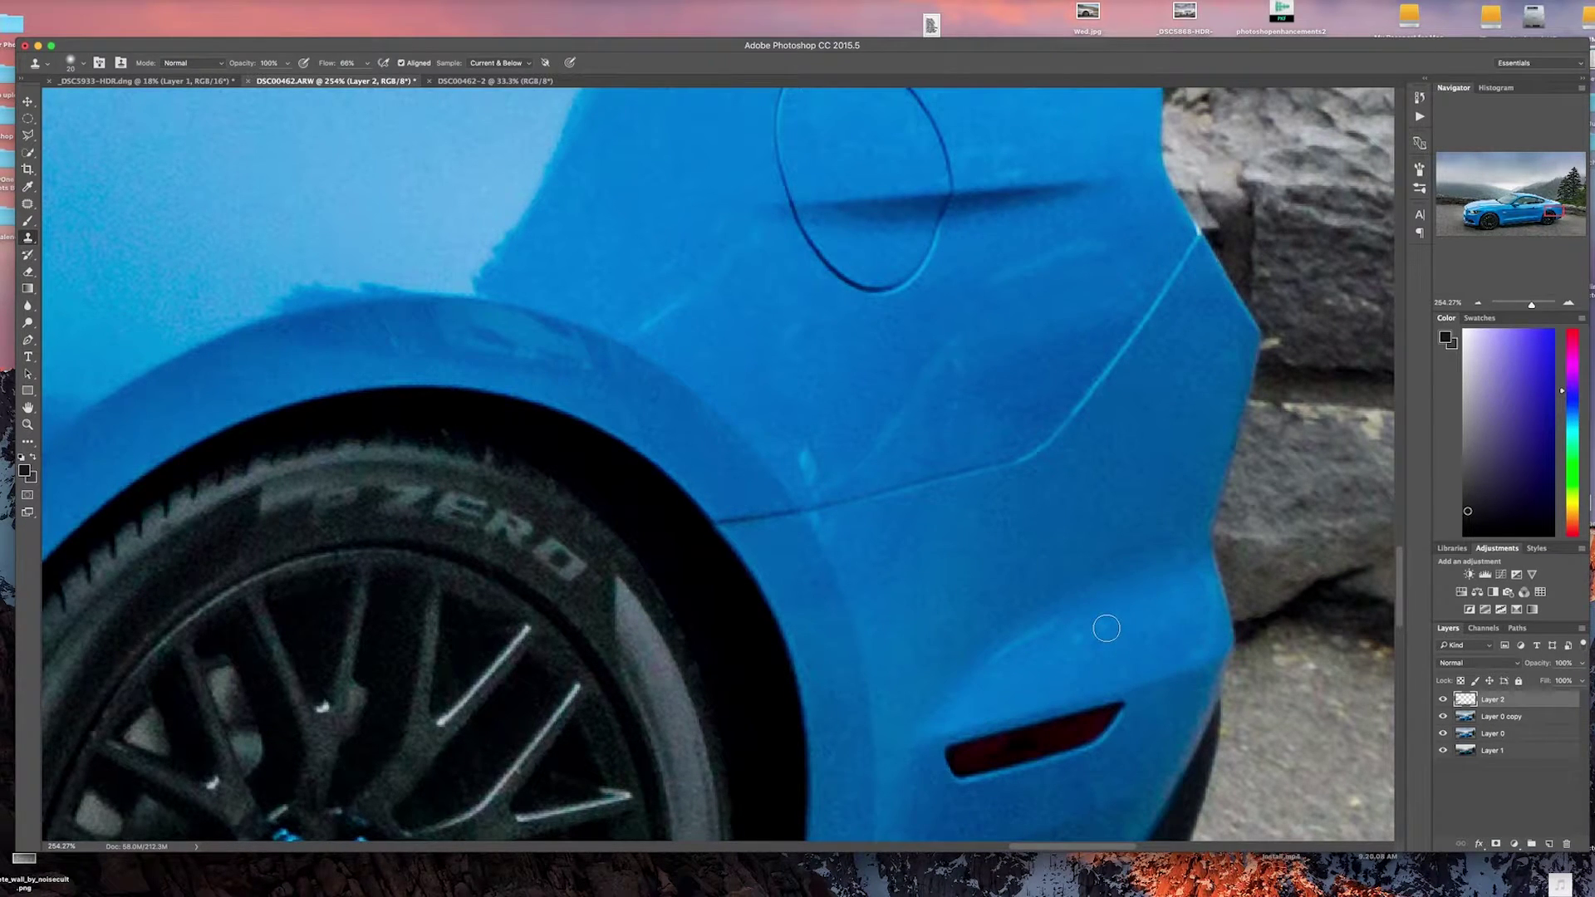
scroll(1107, 628, "down", 5)
scroll(1107, 628, "up", 6)
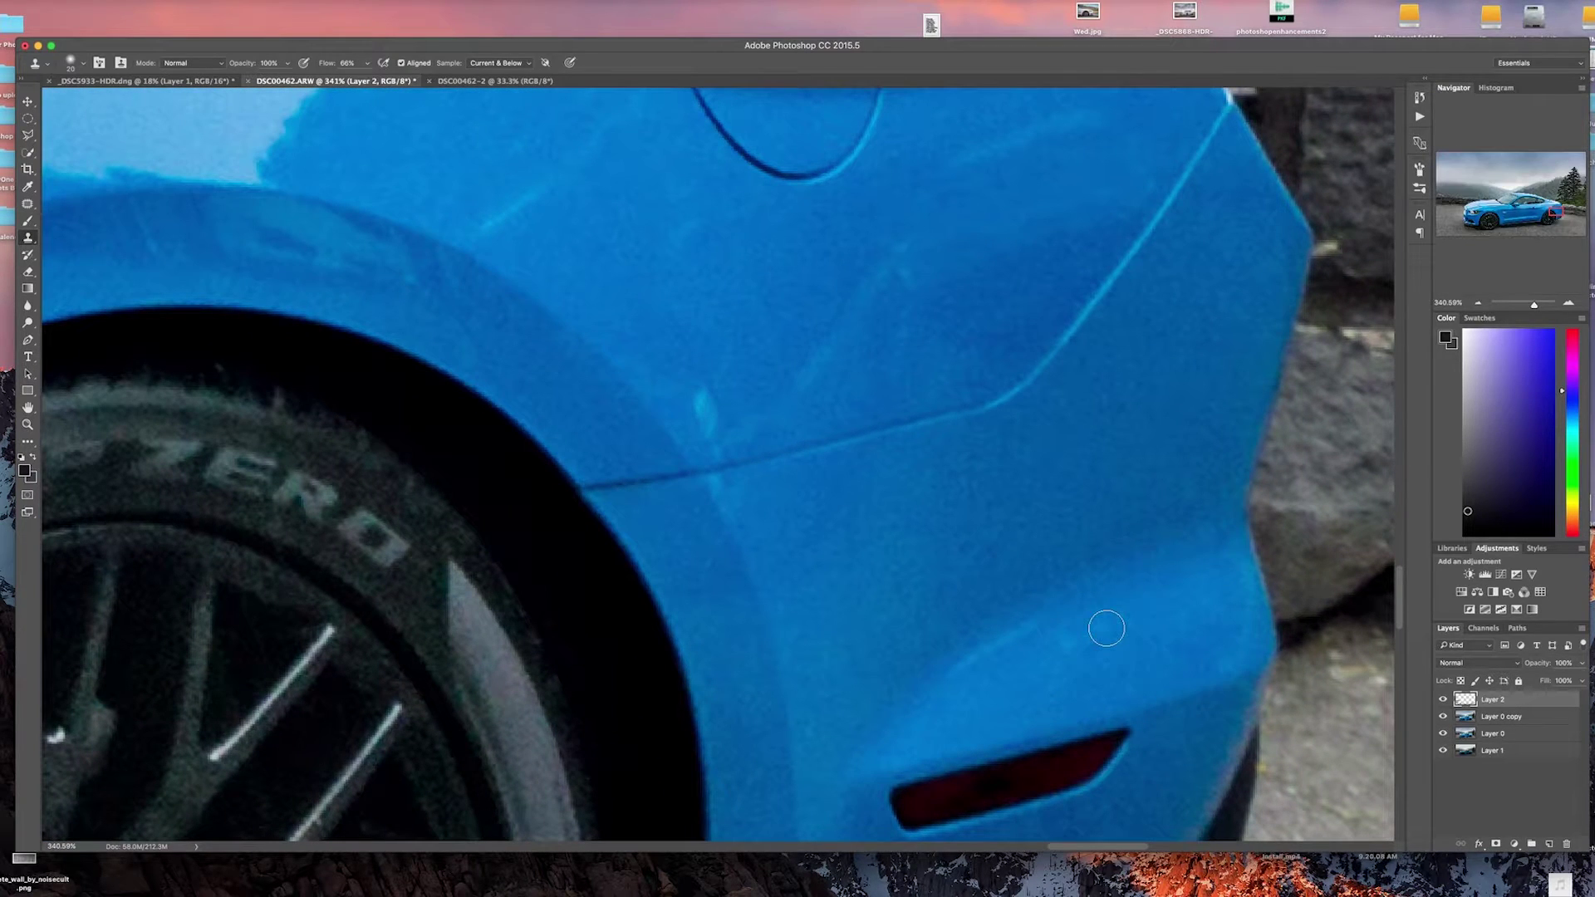
left_click(729, 396, "alt")
left_click(707, 410)
Compare the full photo with and without the retouching by repeatedly hiding and reshowing Layer 2.
scroll(733, 401, "down", 4)
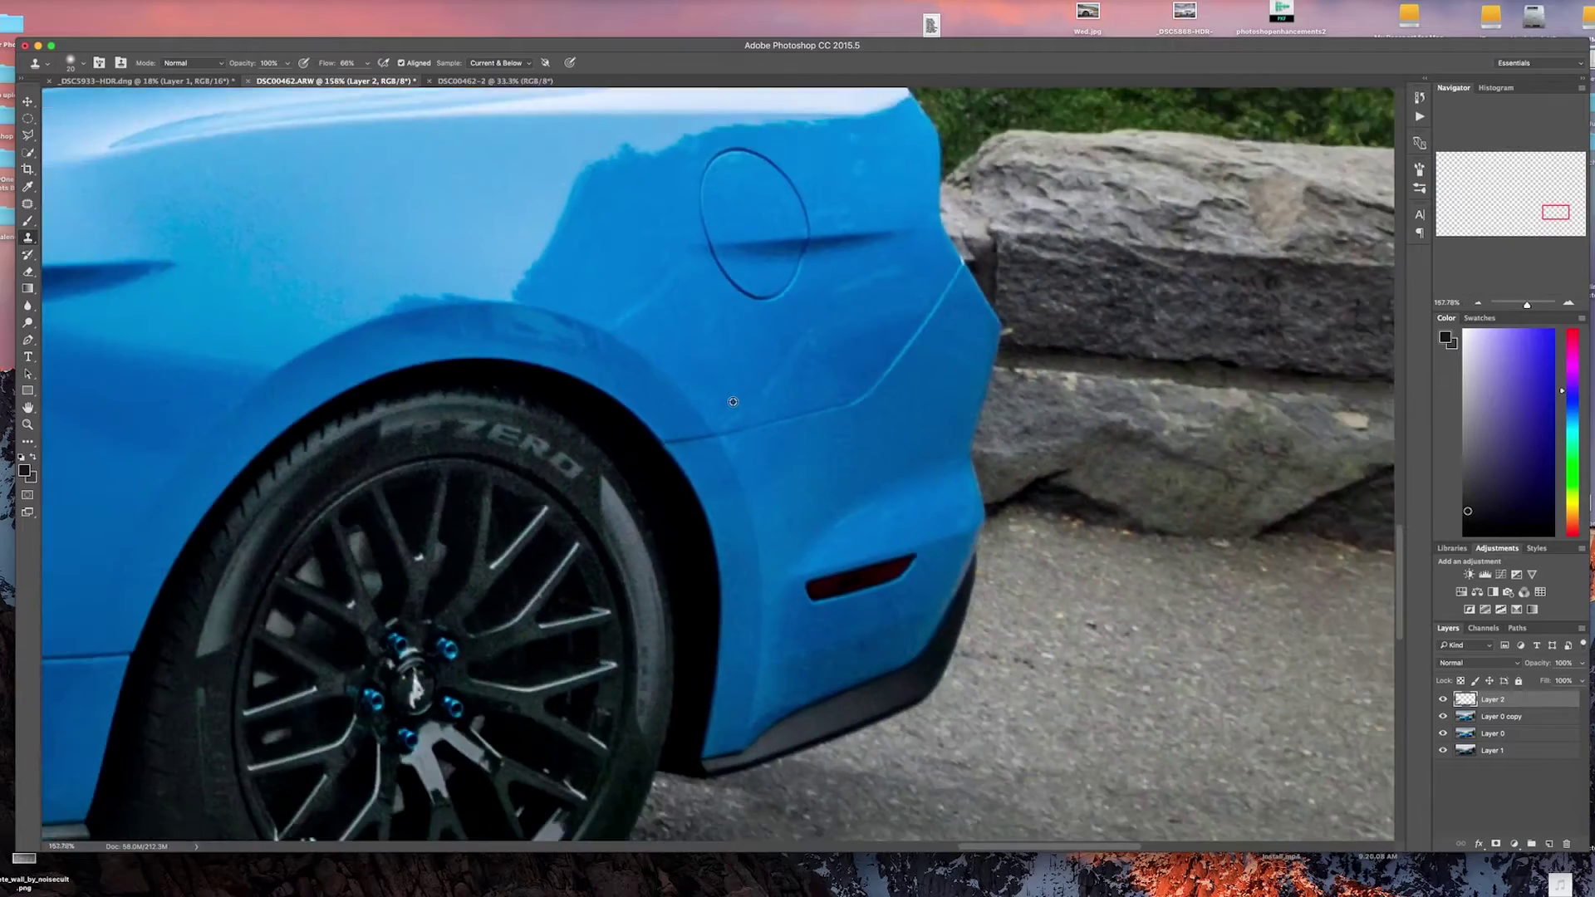
scroll(733, 401, "down", 5)
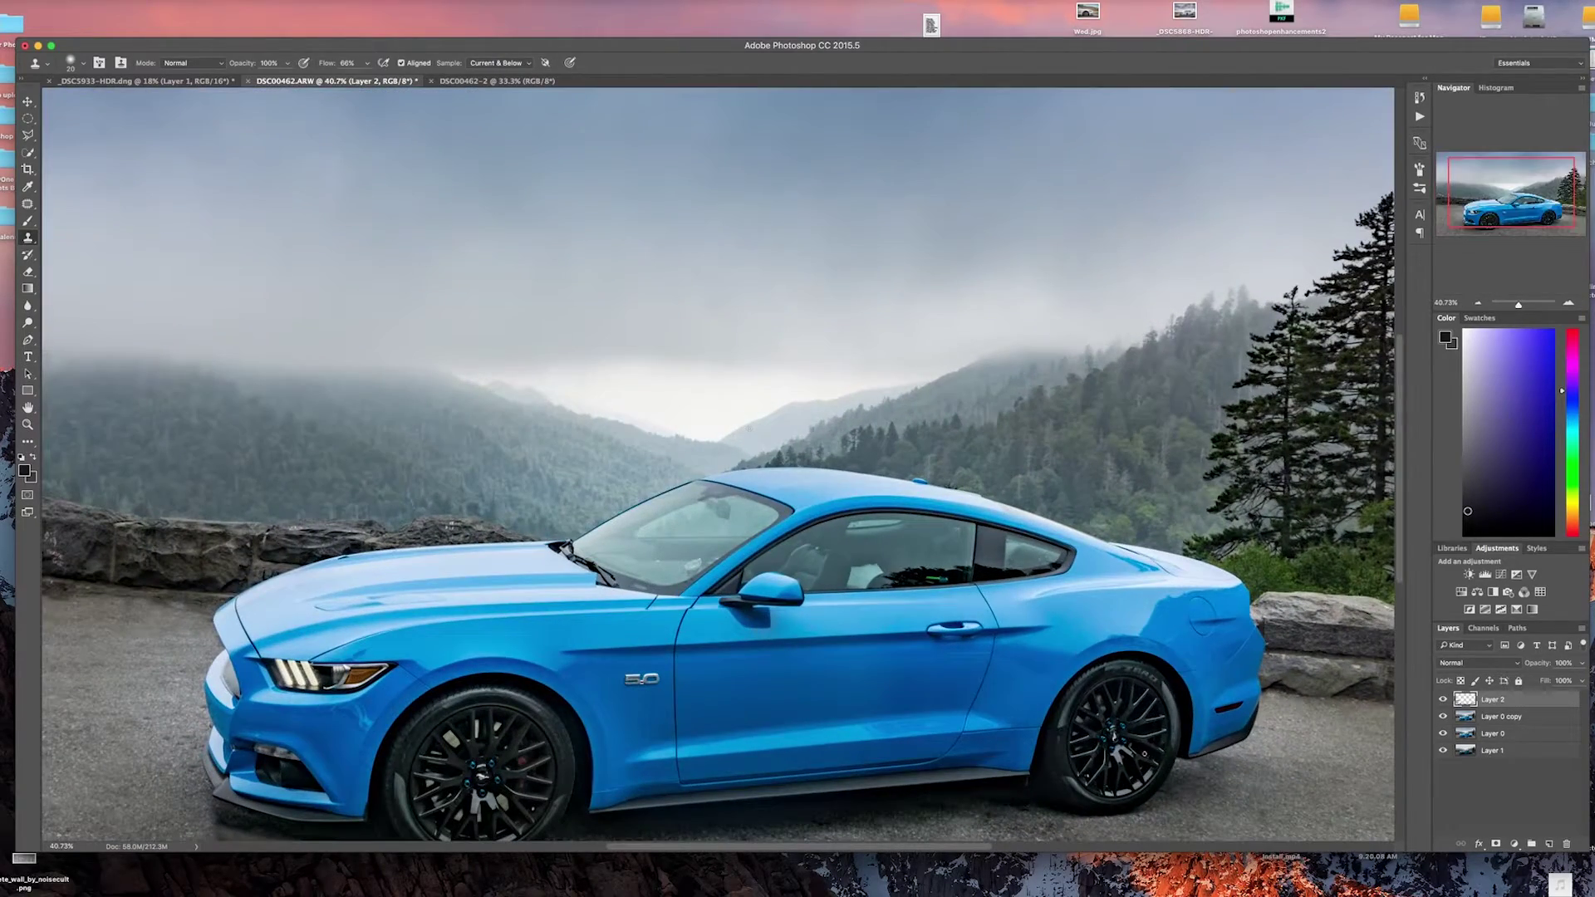
scroll(1133, 682, "down", 2)
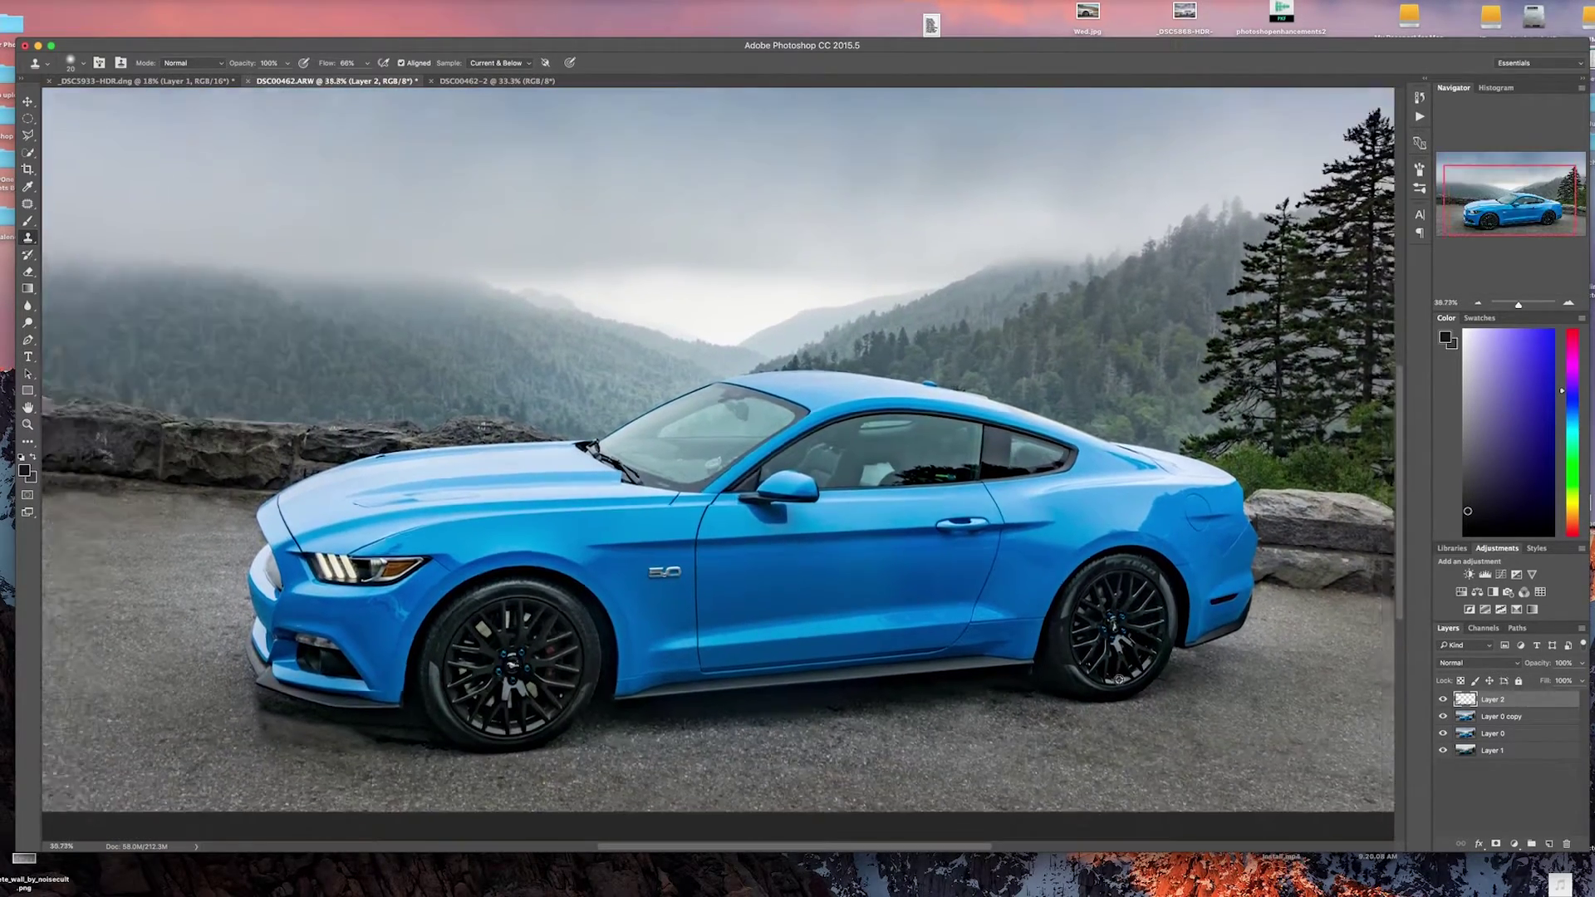
left_click(1443, 700)
left_click(1443, 700)
left_click(1443, 701)
left_click(1443, 701)
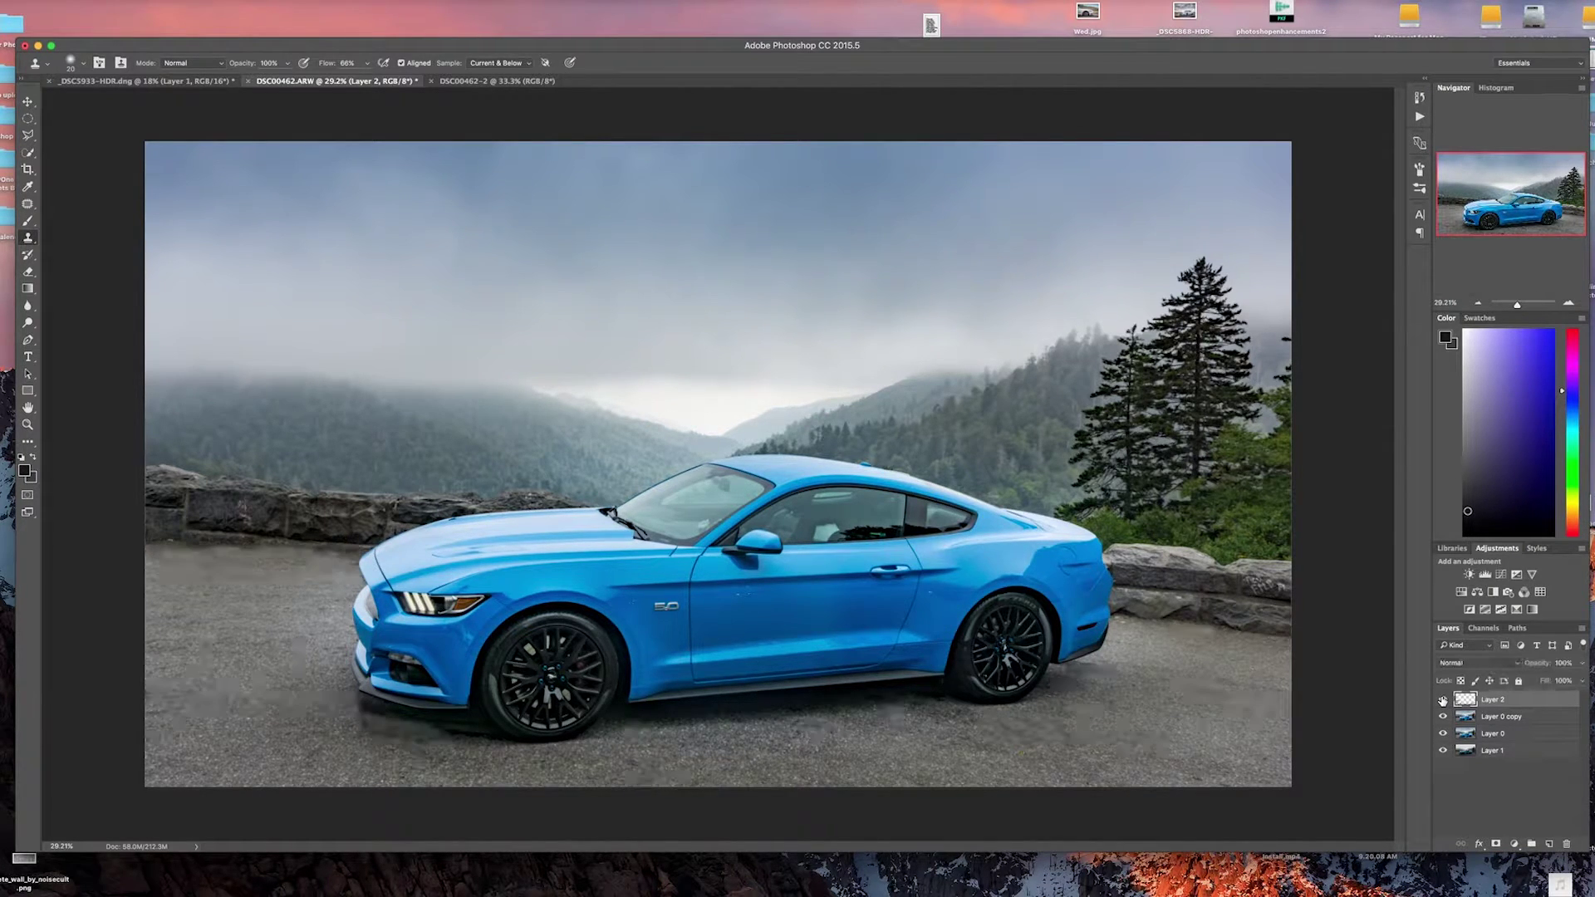
left_click(1443, 701)
left_click(1443, 700)
left_click(1443, 701)
left_click(1442, 700)
Add a Curves adjustment layer, lower the midtones to darken the image, and invert its mask to black.
left_click(1502, 576)
left_click_drag(1168, 651, 1349, 452)
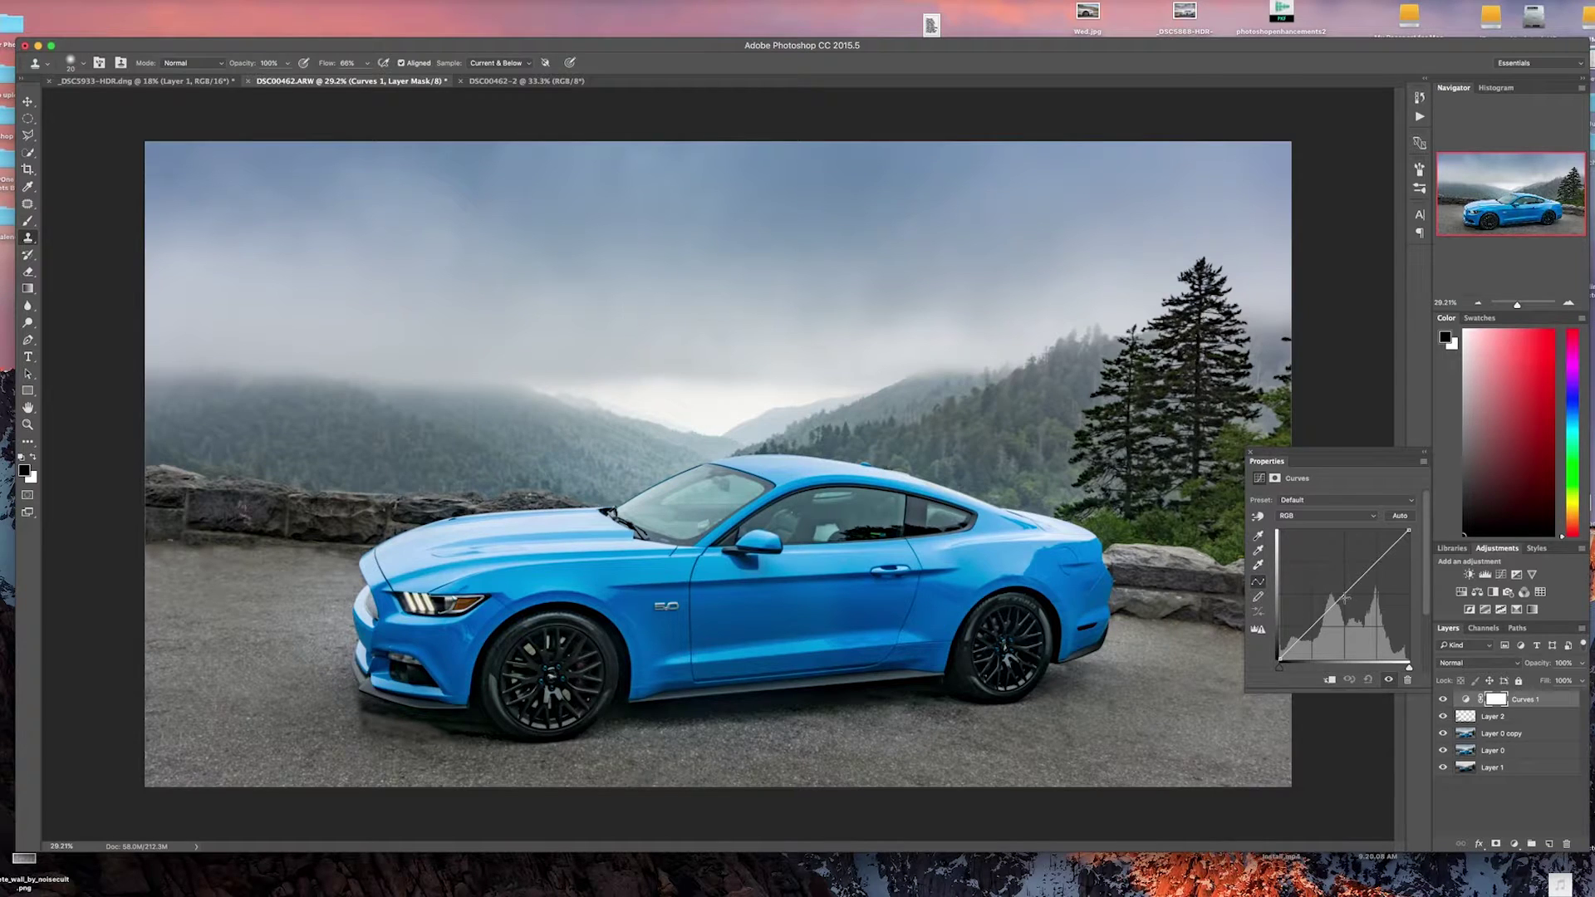
left_click_drag(1344, 596, 1356, 598)
left_click(1248, 454)
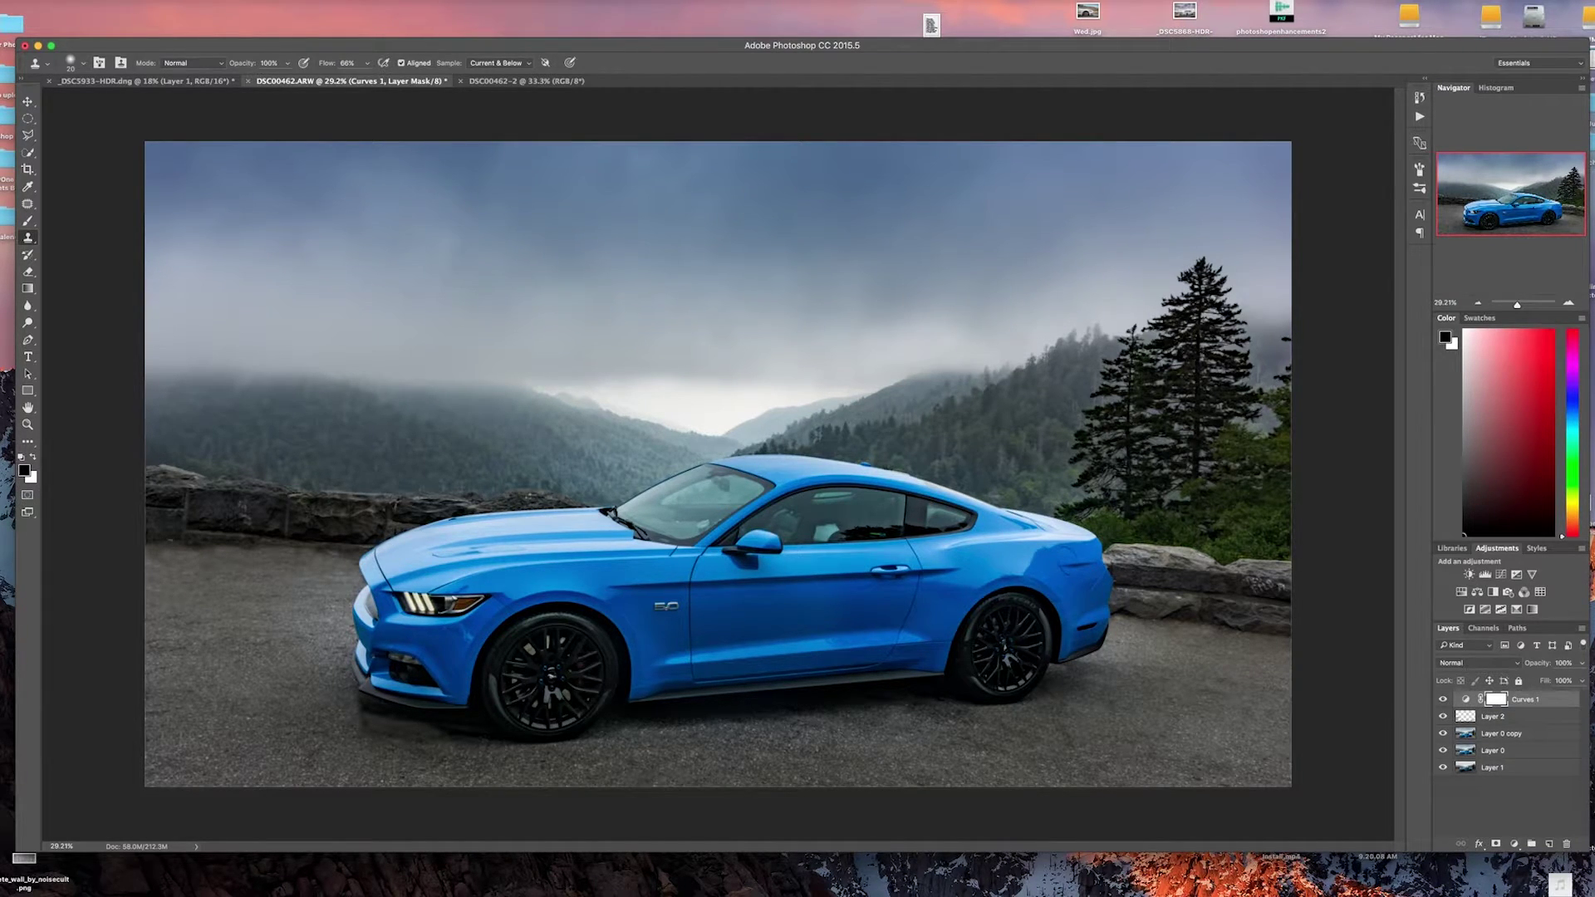
key("super+i")
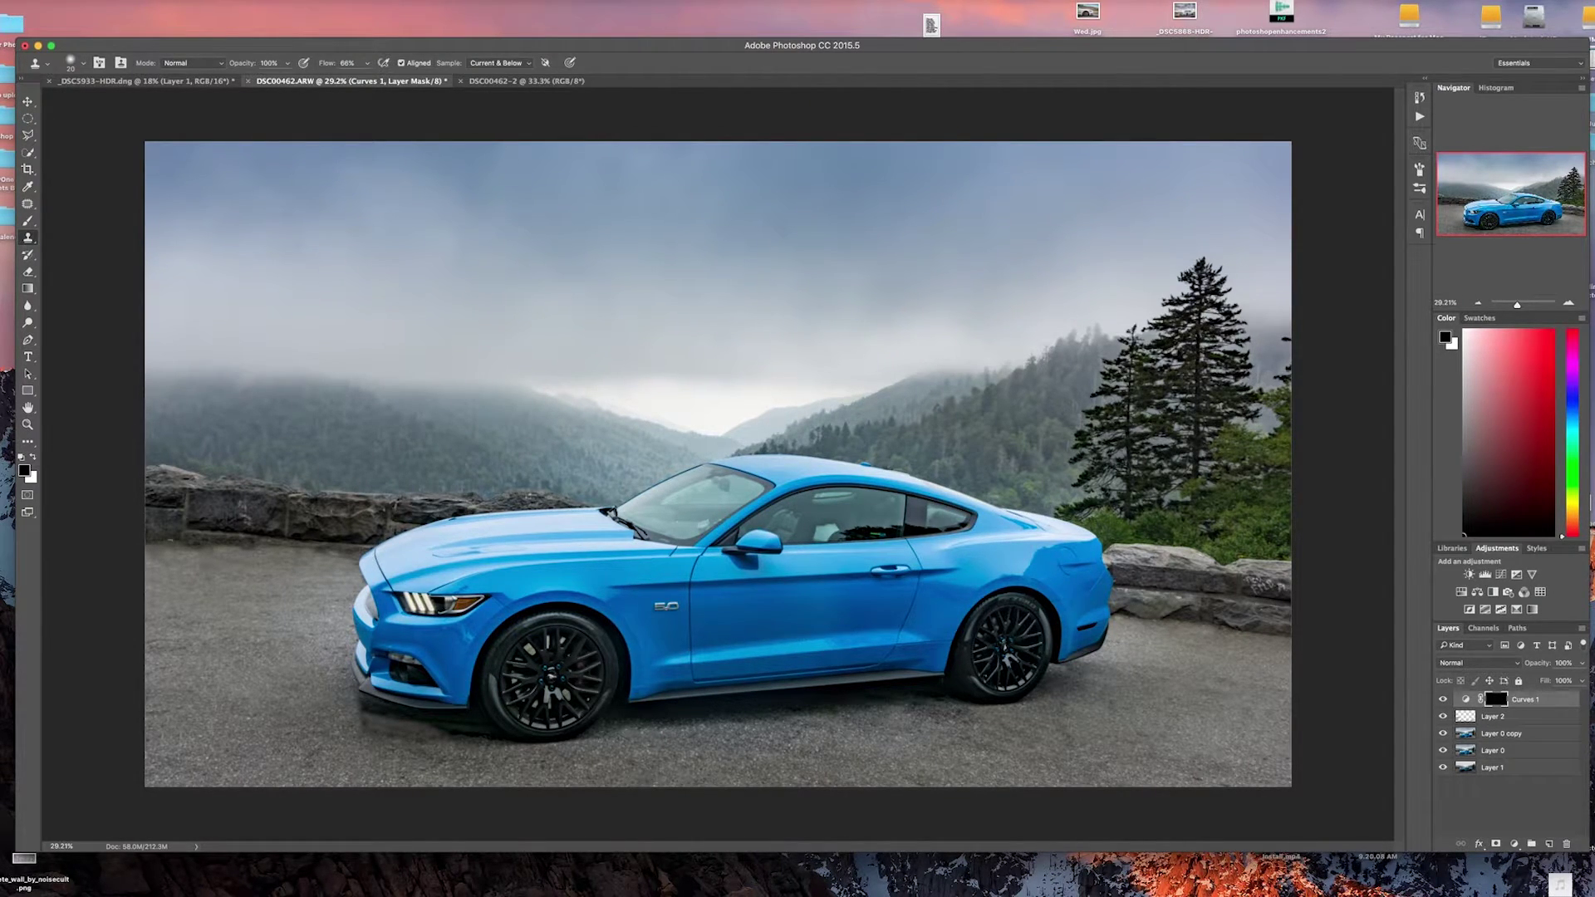
Paint white on the Curves mask across the road with a soft brush at 100% flow to darken the asphalt.
key("b")
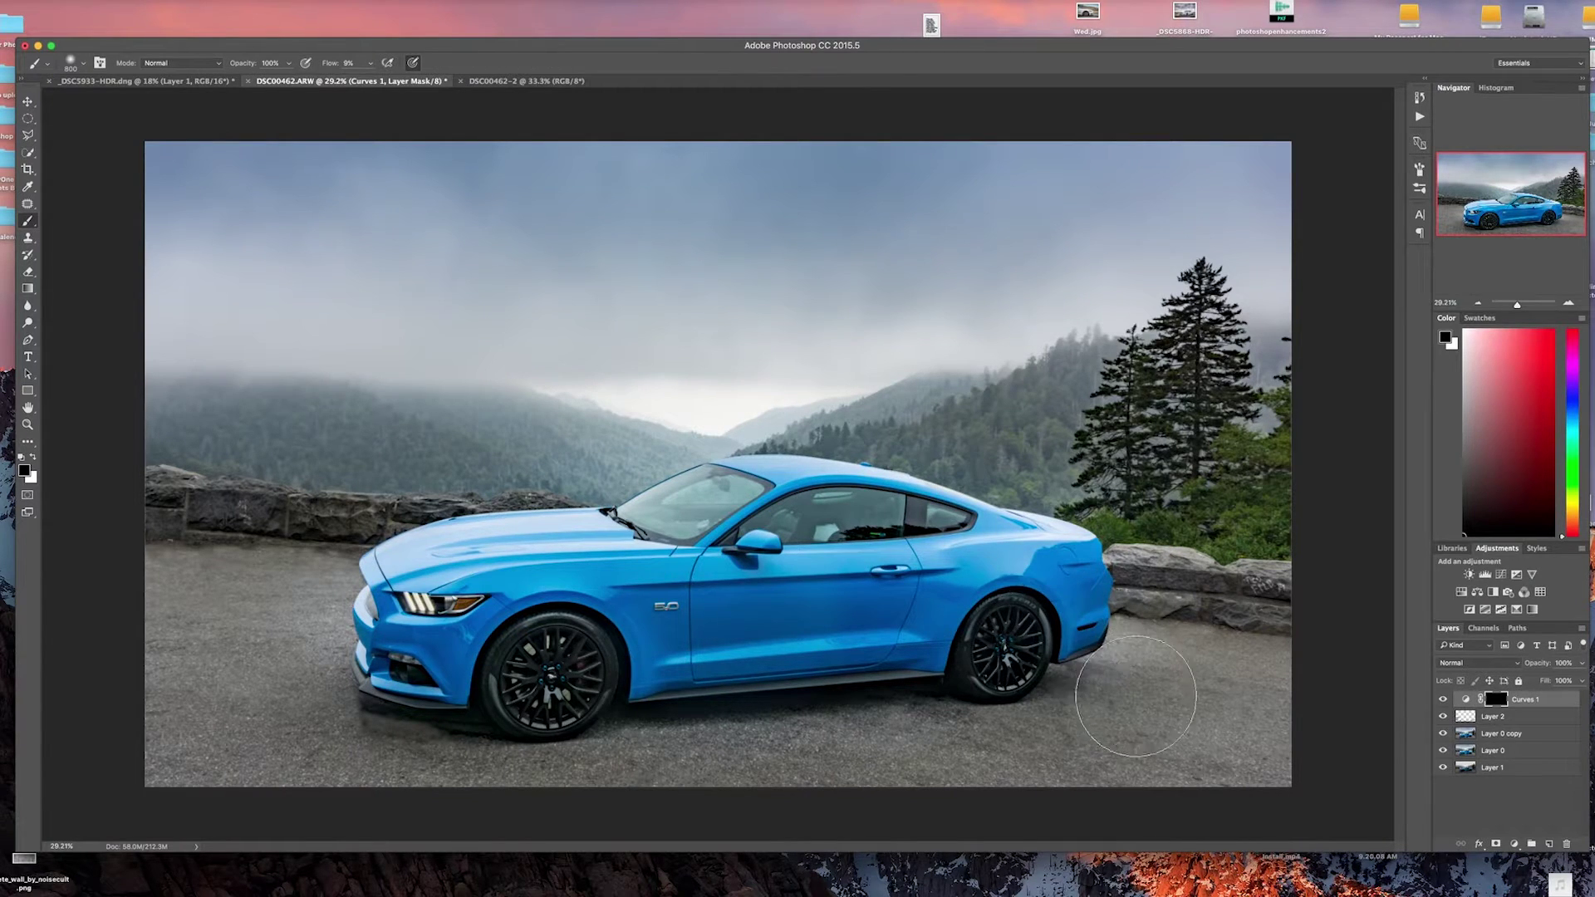
key("bracketleft")
key("bracketleft")
key("bracketleft")
key("x")
mouse_move(1260, 785)
left_mouse_down()
mouse_move(1285, 755)
mouse_move(1282, 775)
mouse_move(1284, 733)
mouse_move(1262, 754)
mouse_move(1233, 723)
left_mouse_up()
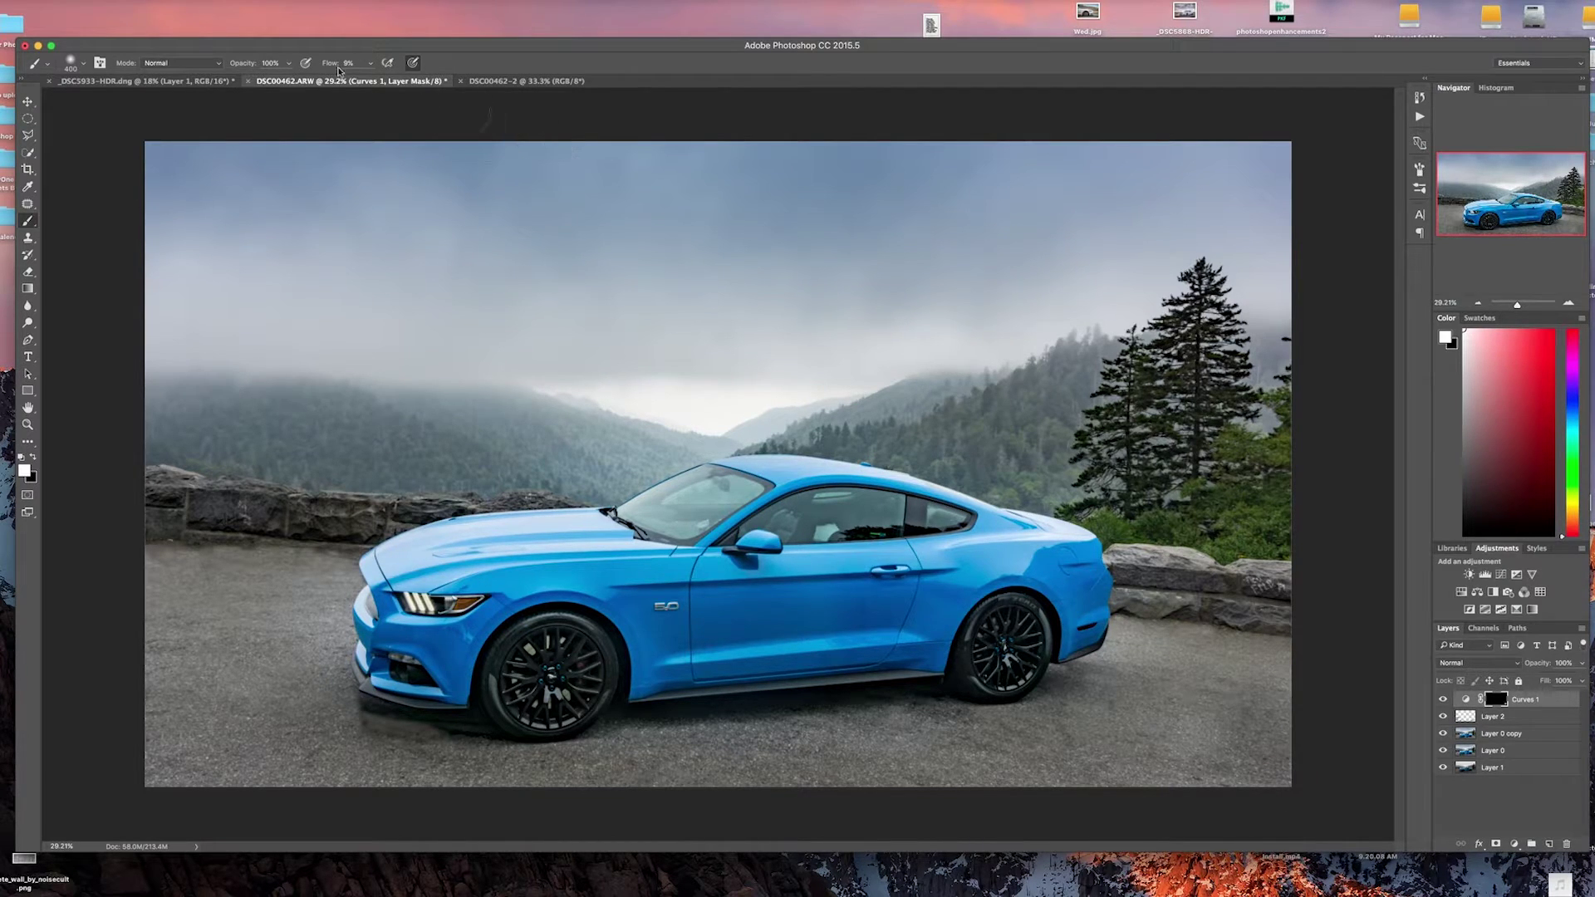
left_click_drag(330, 69, 390, 66)
mouse_move(1246, 758)
left_mouse_down()
mouse_move(1270, 680)
mouse_move(1172, 650)
mouse_move(1140, 669)
mouse_move(1203, 661)
mouse_move(1127, 674)
mouse_move(1130, 656)
mouse_move(1080, 698)
mouse_move(1136, 727)
mouse_move(1229, 711)
mouse_move(1240, 771)
mouse_move(984, 756)
mouse_move(943, 735)
mouse_move(823, 749)
mouse_move(821, 734)
mouse_move(851, 758)
mouse_move(768, 737)
mouse_move(494, 775)
mouse_move(640, 753)
mouse_move(553, 780)
mouse_move(427, 774)
mouse_move(366, 747)
mouse_move(381, 743)
mouse_move(372, 753)
mouse_move(397, 745)
mouse_move(224, 759)
mouse_move(158, 715)
mouse_move(132, 738)
mouse_move(311, 695)
mouse_move(333, 580)
mouse_move(293, 602)
mouse_move(266, 586)
mouse_move(237, 631)
mouse_move(203, 604)
mouse_move(162, 669)
mouse_move(152, 576)
mouse_move(231, 580)
mouse_move(224, 563)
mouse_move(171, 581)
mouse_move(175, 760)
left_mouse_up()
key("bracketleft")
key("bracketleft")
key("bracketleft")
key("bracketleft")
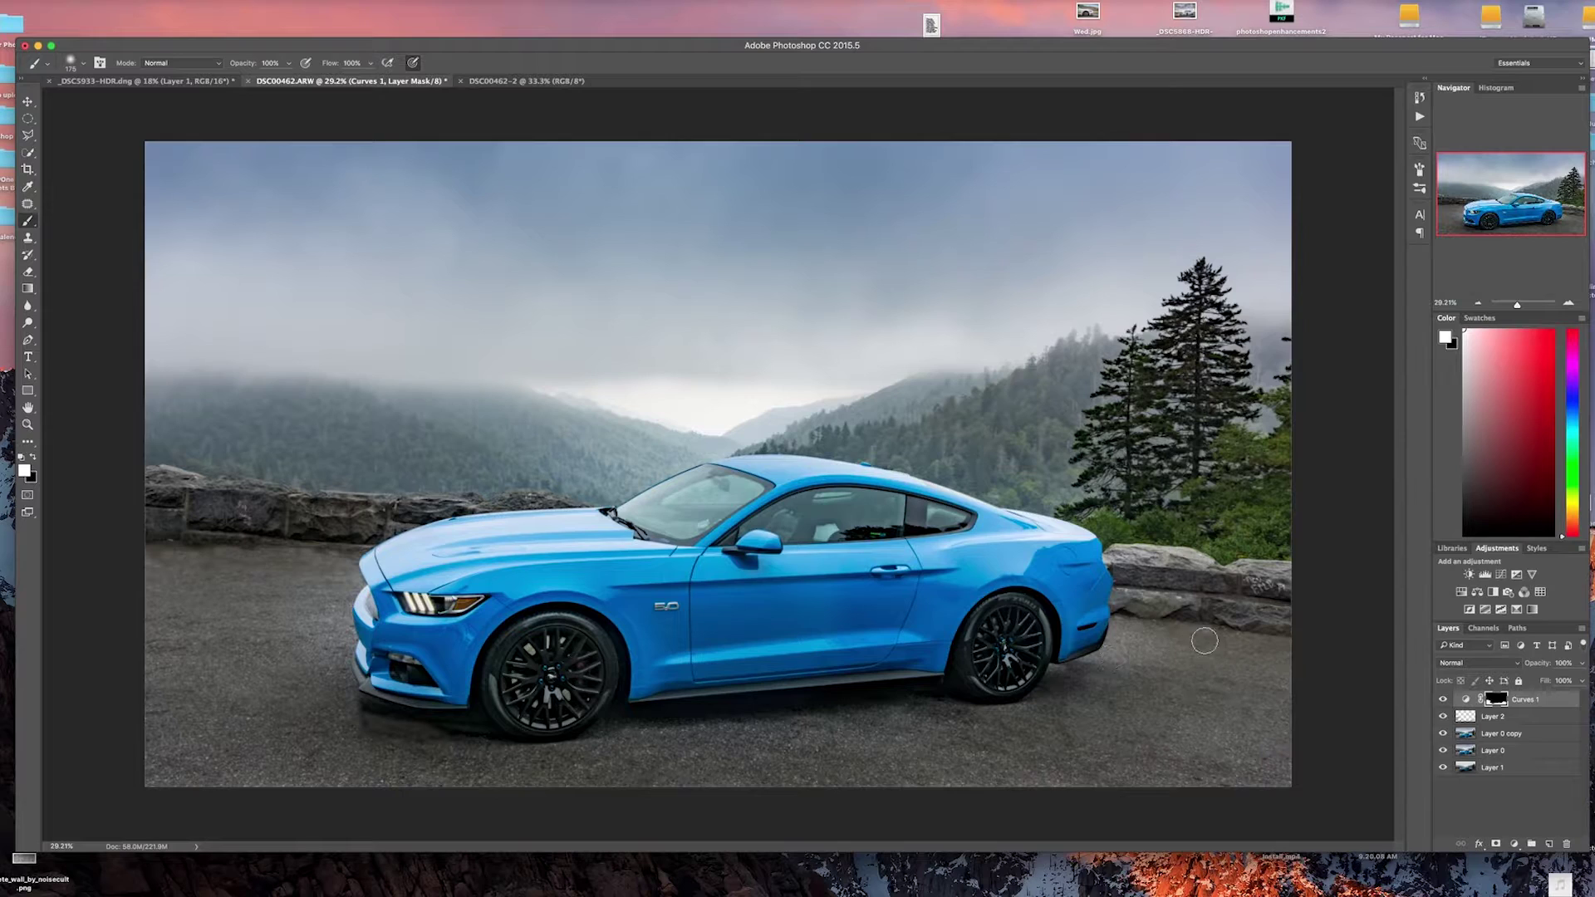
Refine the edges of the darkened road by painting black on the Curves mask with a smaller brush.
key("x")
key("bracketleft")
key("bracketleft")
key("bracketleft")
key("bracketleft")
key("bracketleft")
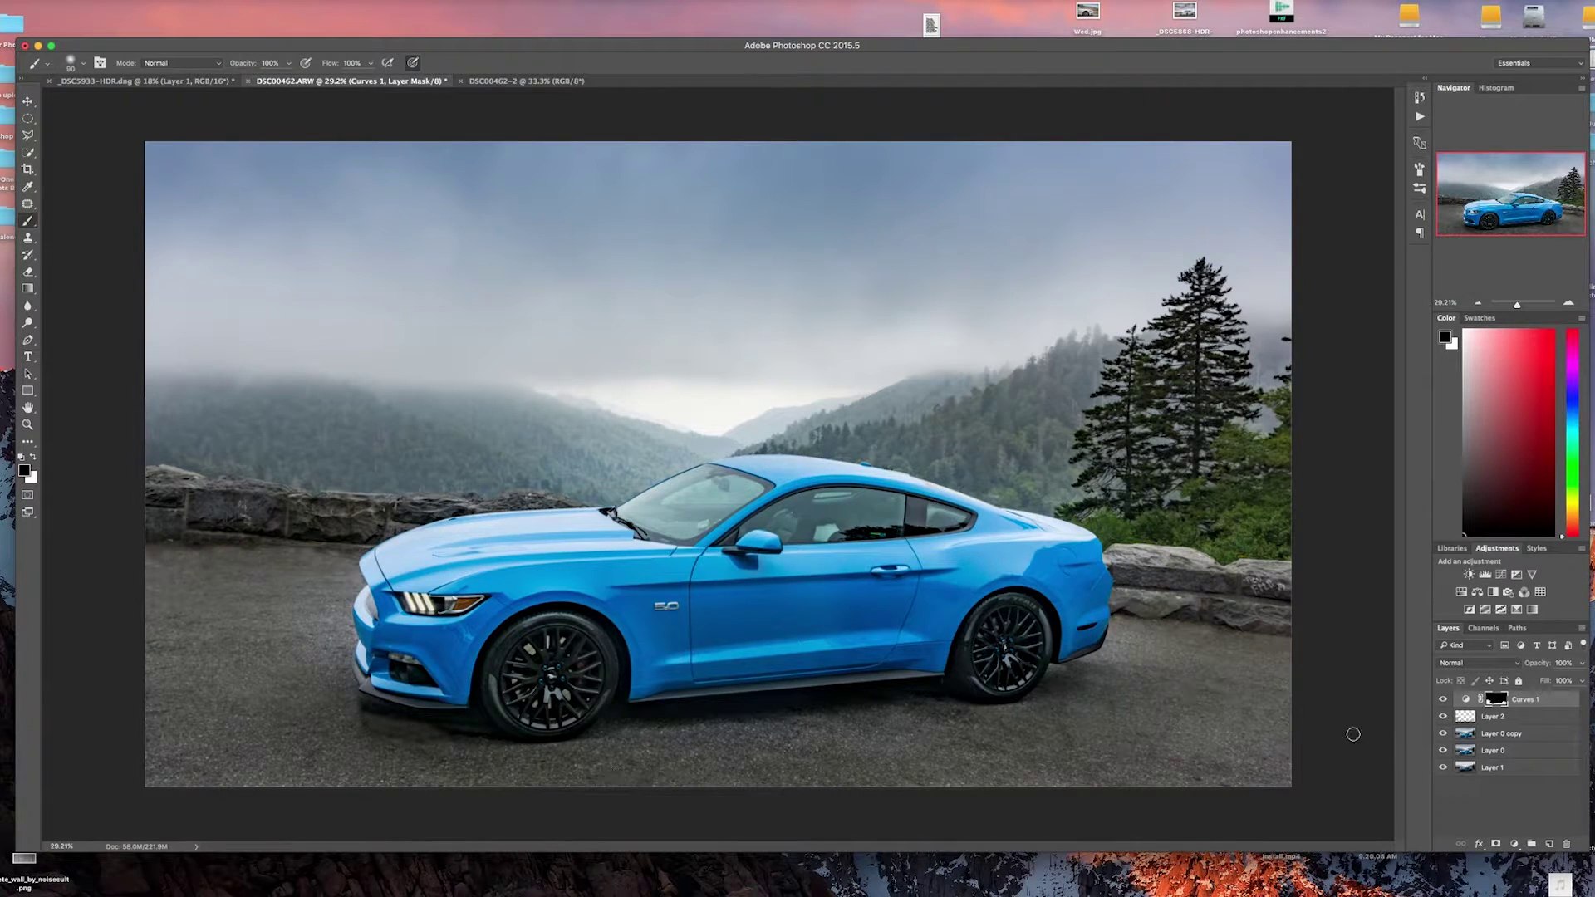
Add a second Curves adjustment layer, lower its midtones slightly, and invert its mask to black.
left_click(1500, 574)
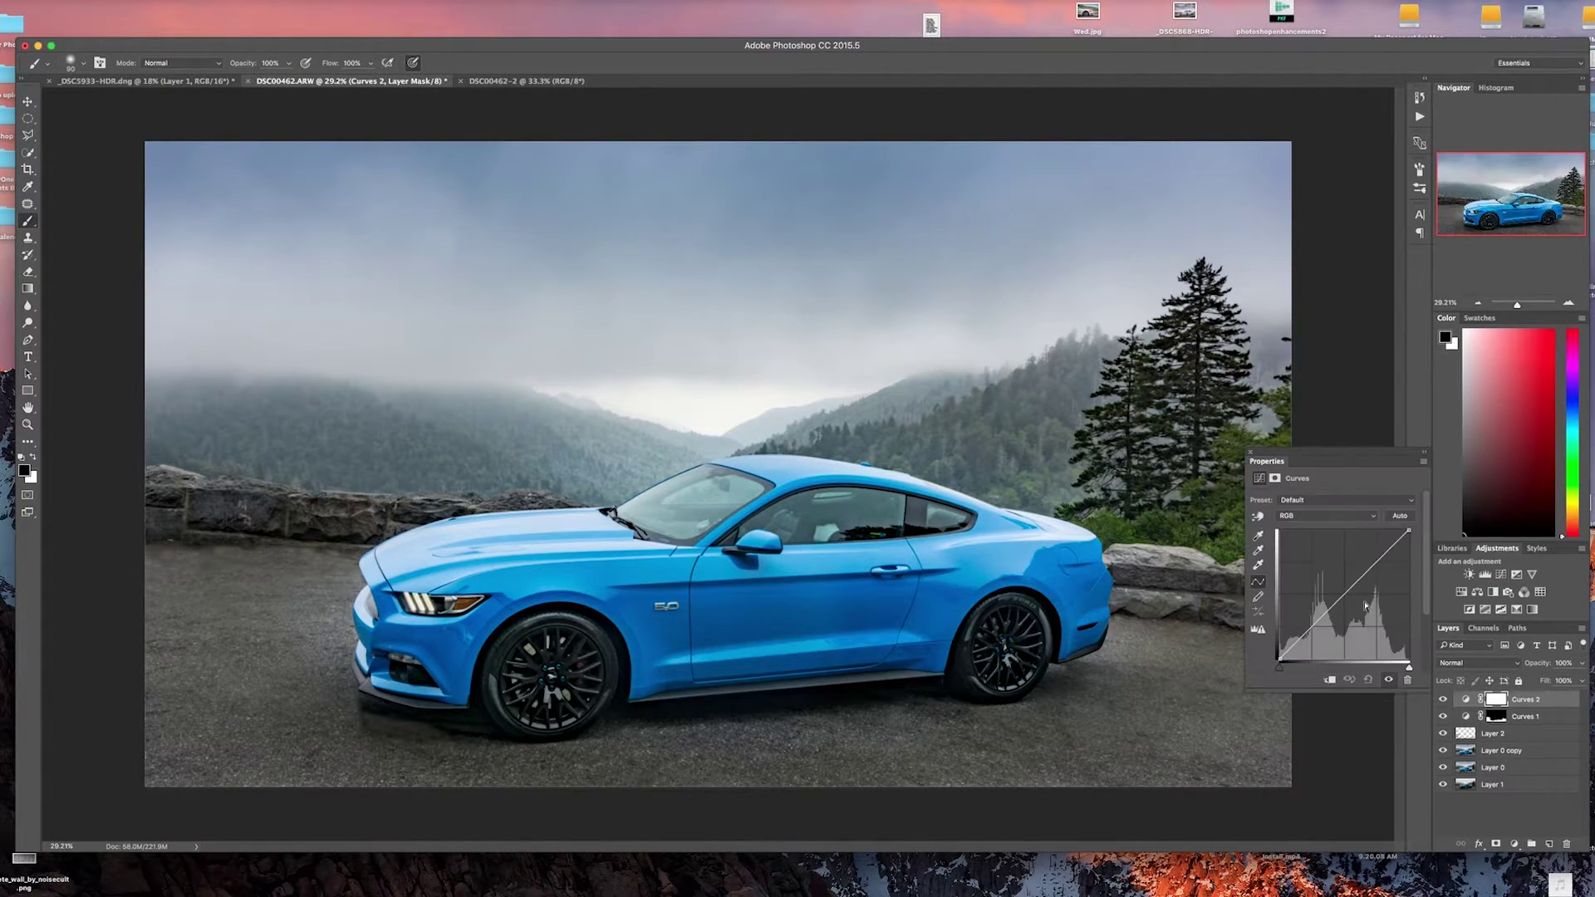
left_click_drag(1345, 594, 1349, 595)
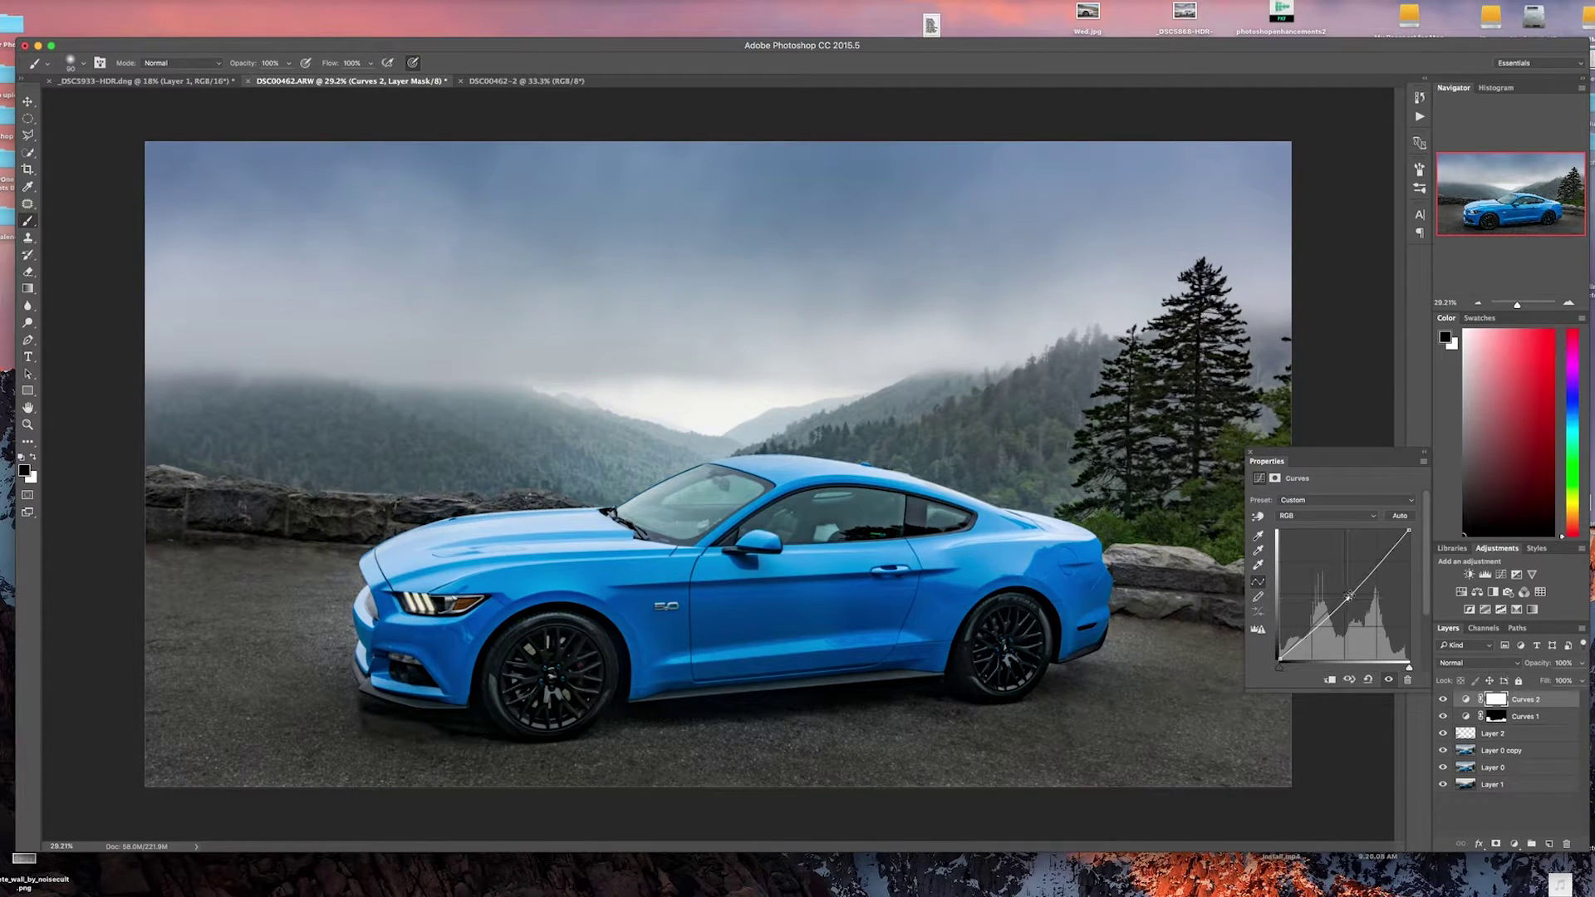
left_click(1249, 454)
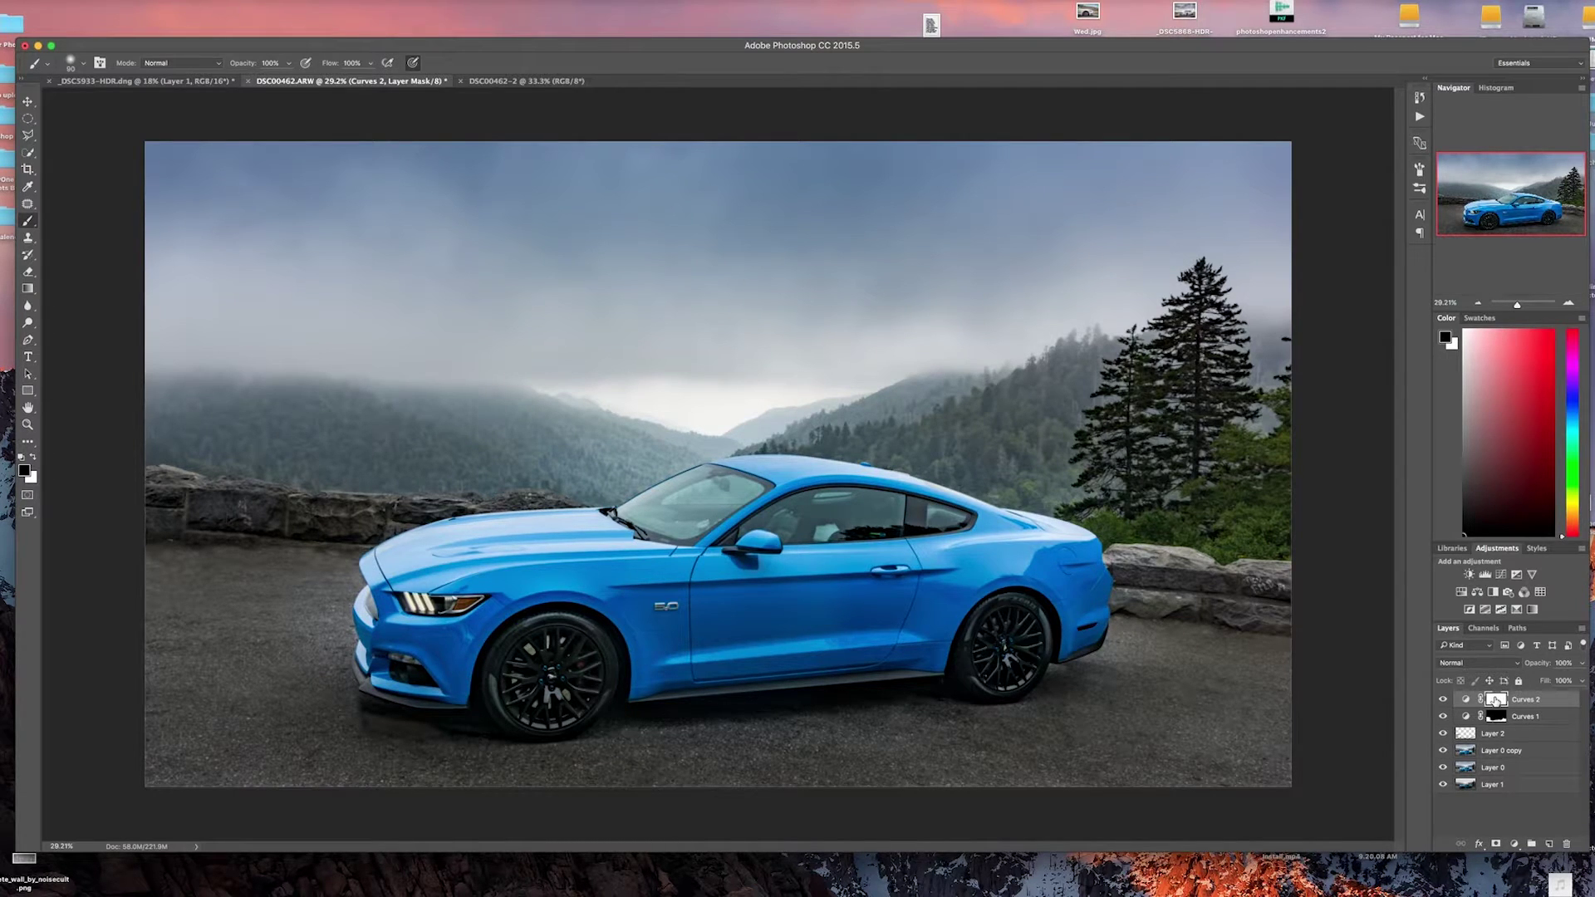
key("super+i")
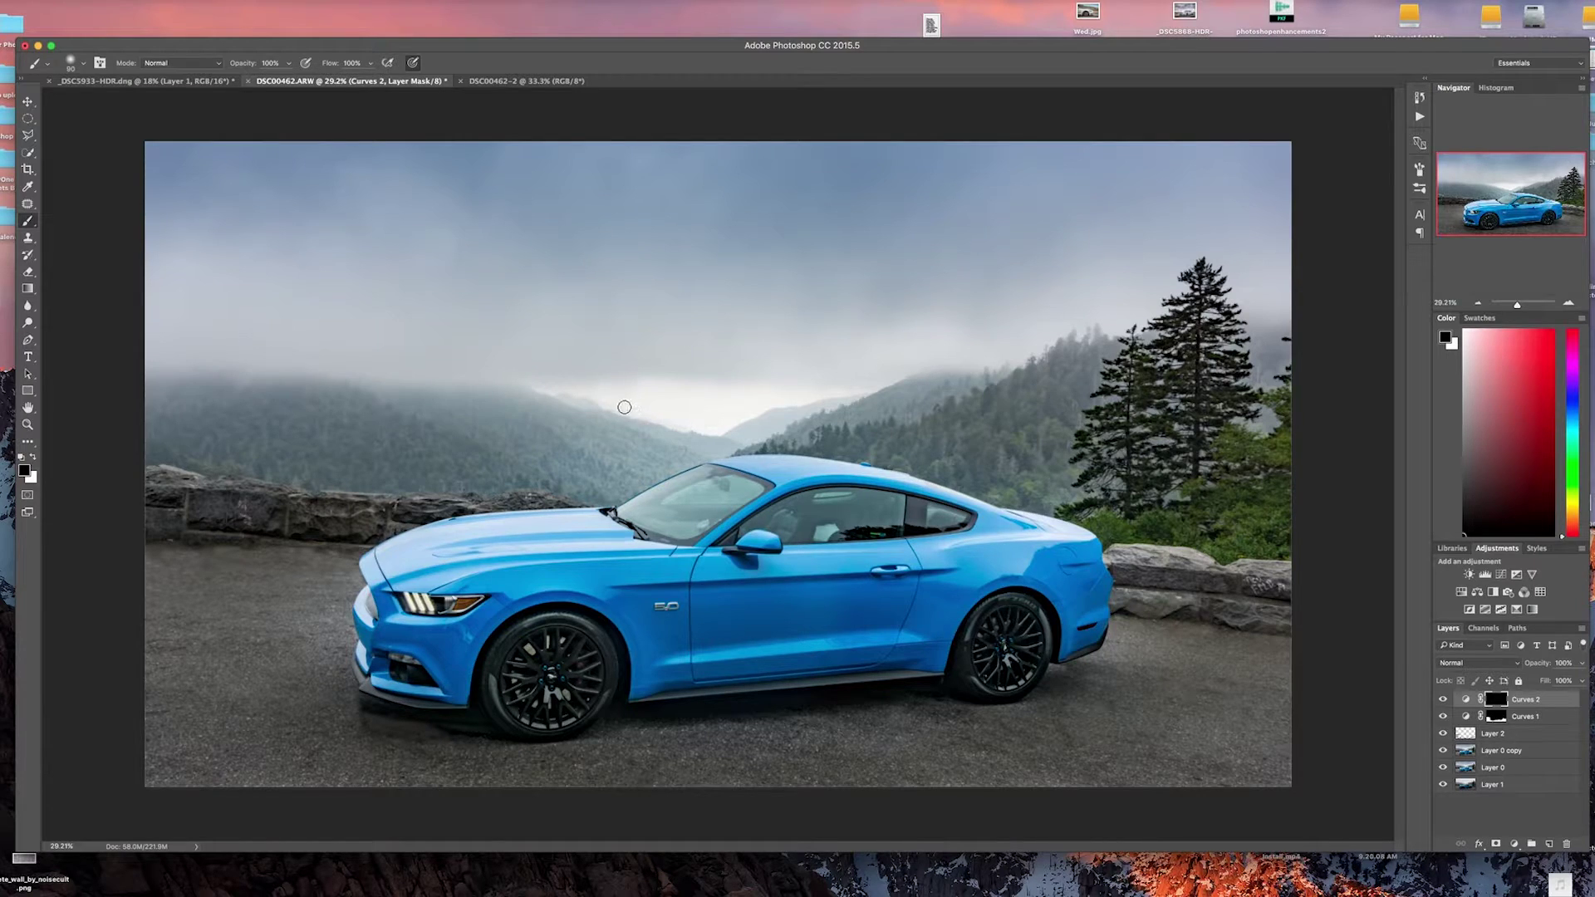
Paint white on the new Curves mask with an enlarged soft brush to darken the asphalt along and below the car's front.
key("x")
key("bracketright")
key("bracketright")
key("bracketright")
key("bracketright")
key("bracketright")
mouse_move(636, 724)
left_mouse_down()
mouse_move(1044, 691)
mouse_move(1092, 668)
mouse_move(1036, 699)
mouse_move(530, 748)
mouse_move(372, 730)
mouse_move(441, 733)
mouse_move(351, 701)
mouse_move(391, 729)
left_mouse_up()
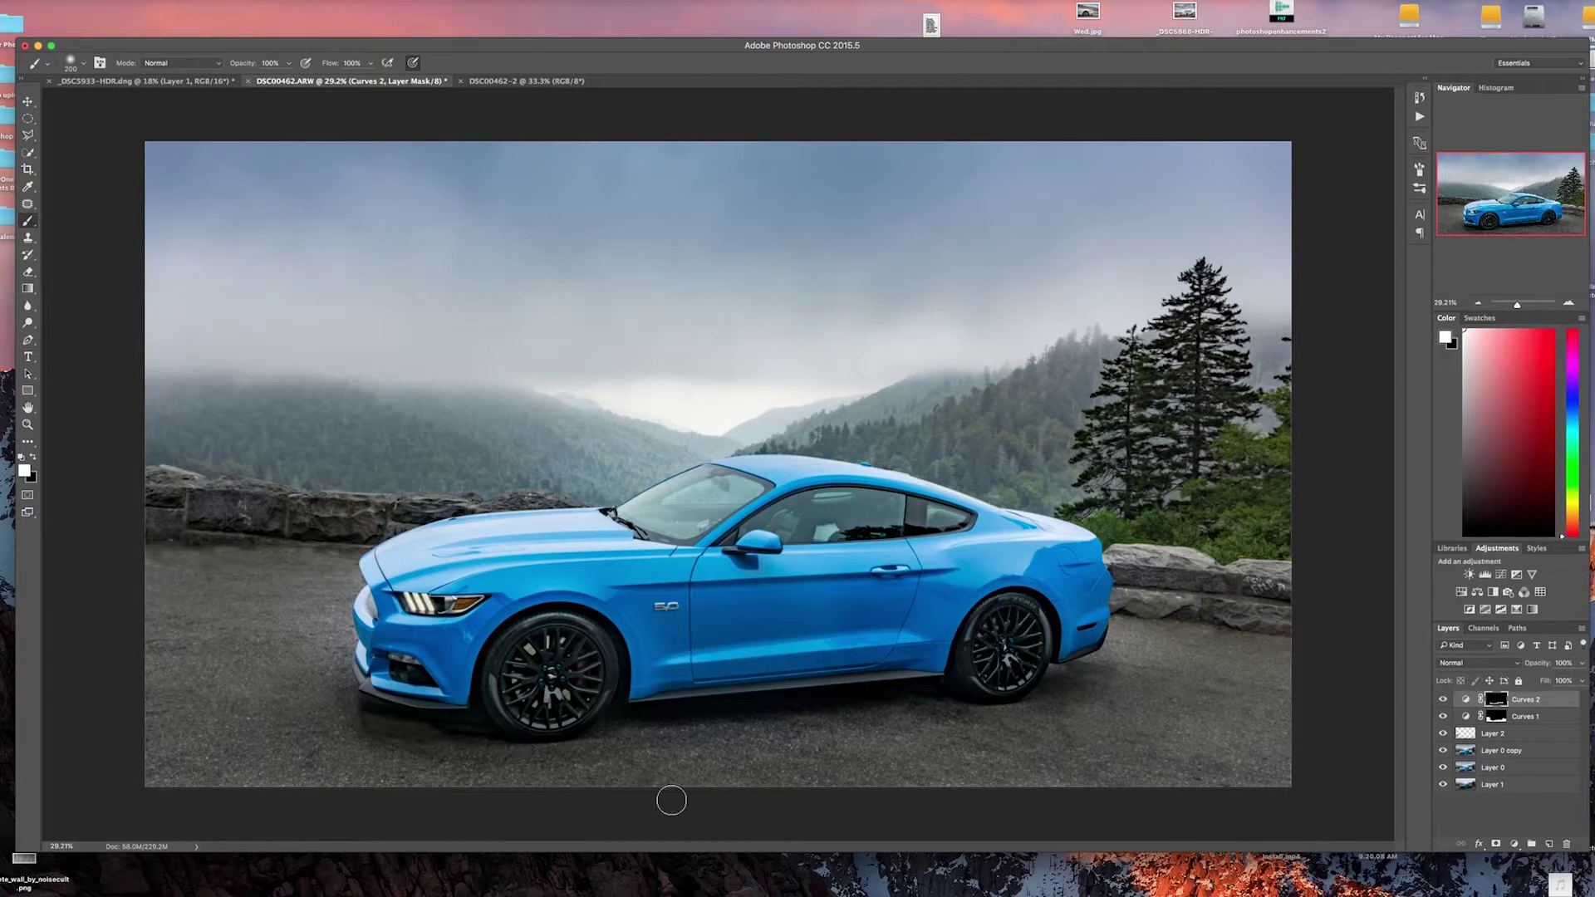
Compare the full photo with and without the road darkening by hiding and reshowing the two Curves layers.
scroll(774, 762, "down", 5)
scroll(773, 763, "up", 4)
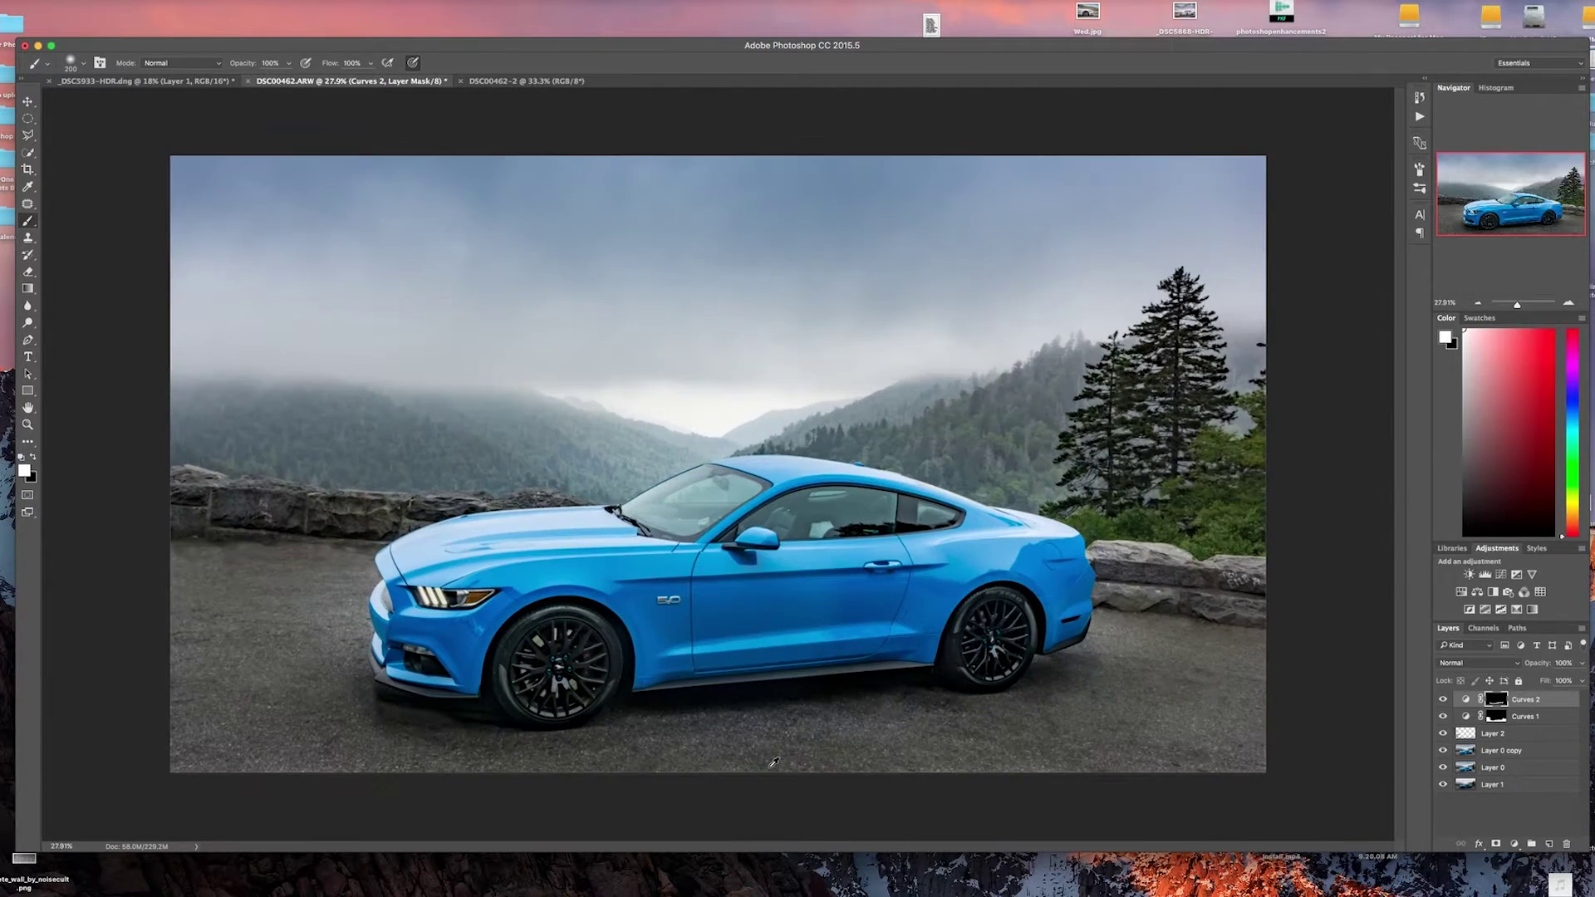
scroll(773, 763, "up", 2)
scroll(773, 762, "down", 3)
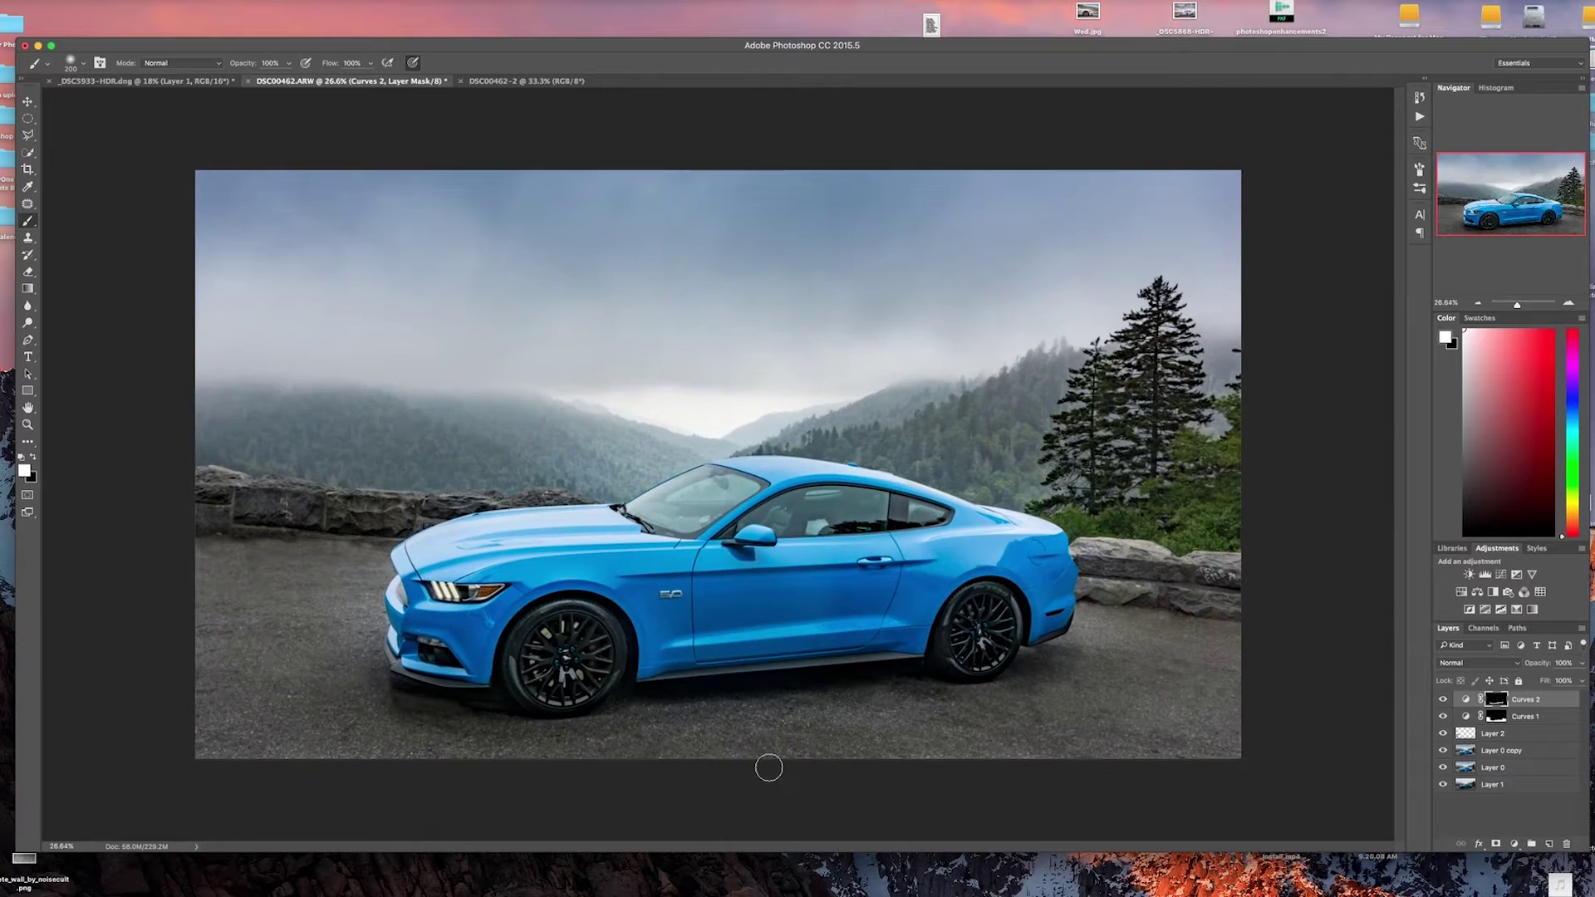
left_click(1443, 720)
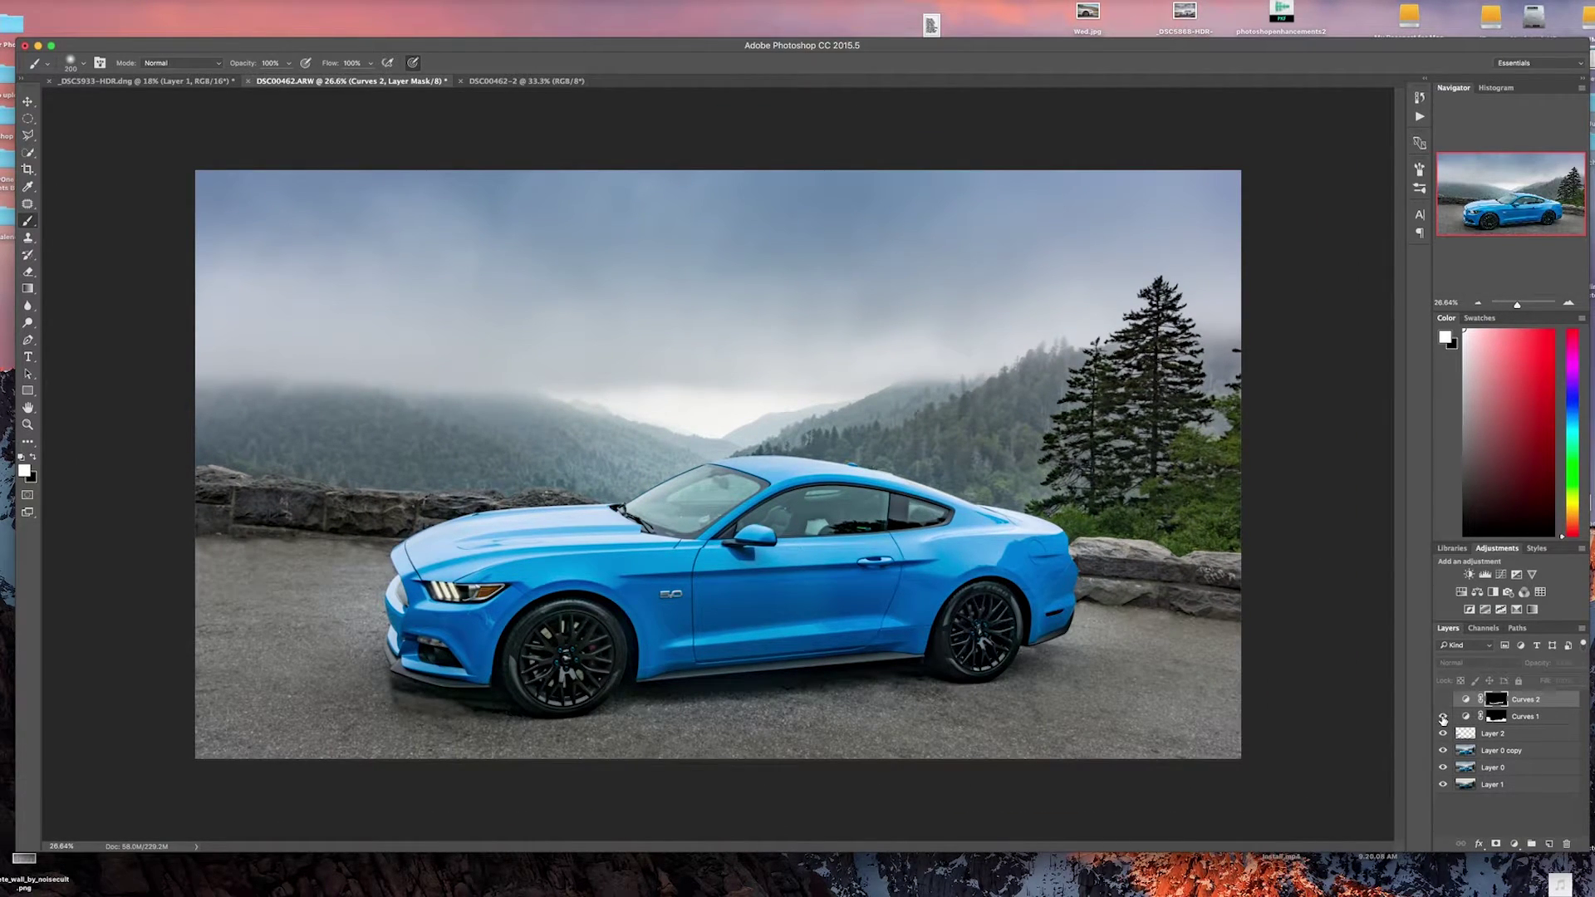
left_click(1443, 718)
left_click(1442, 700)
left_click(1442, 700)
left_click(1442, 700)
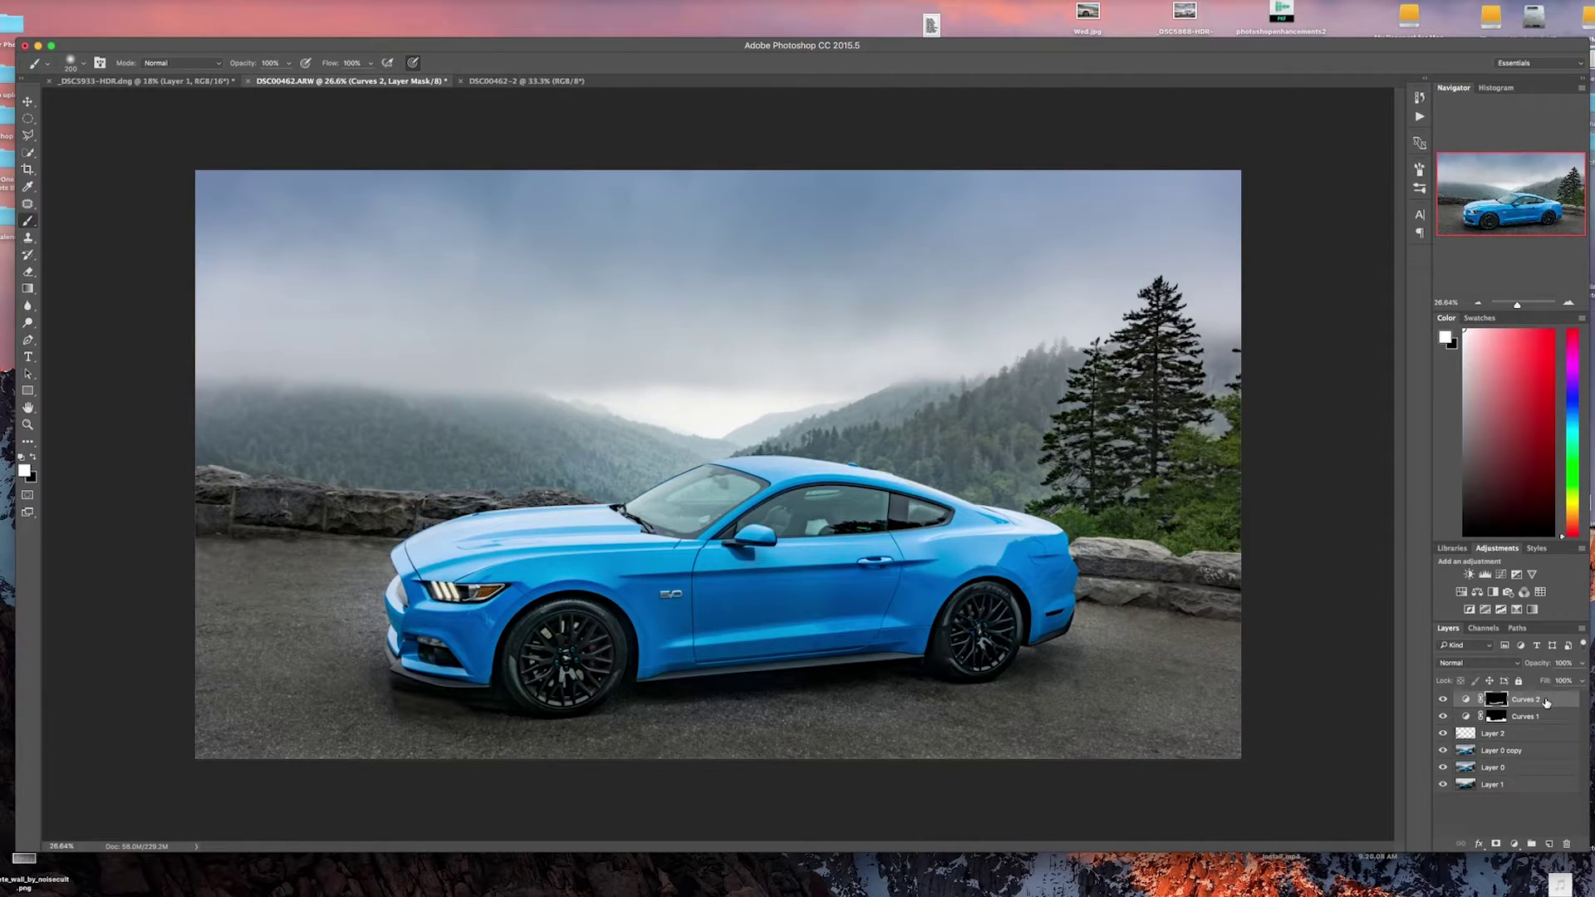
Merge all visible layers into a new layer on top and rotate the image slightly counterclockwise with the Crop tool.
key("super+alt+shift+e")
key("x")
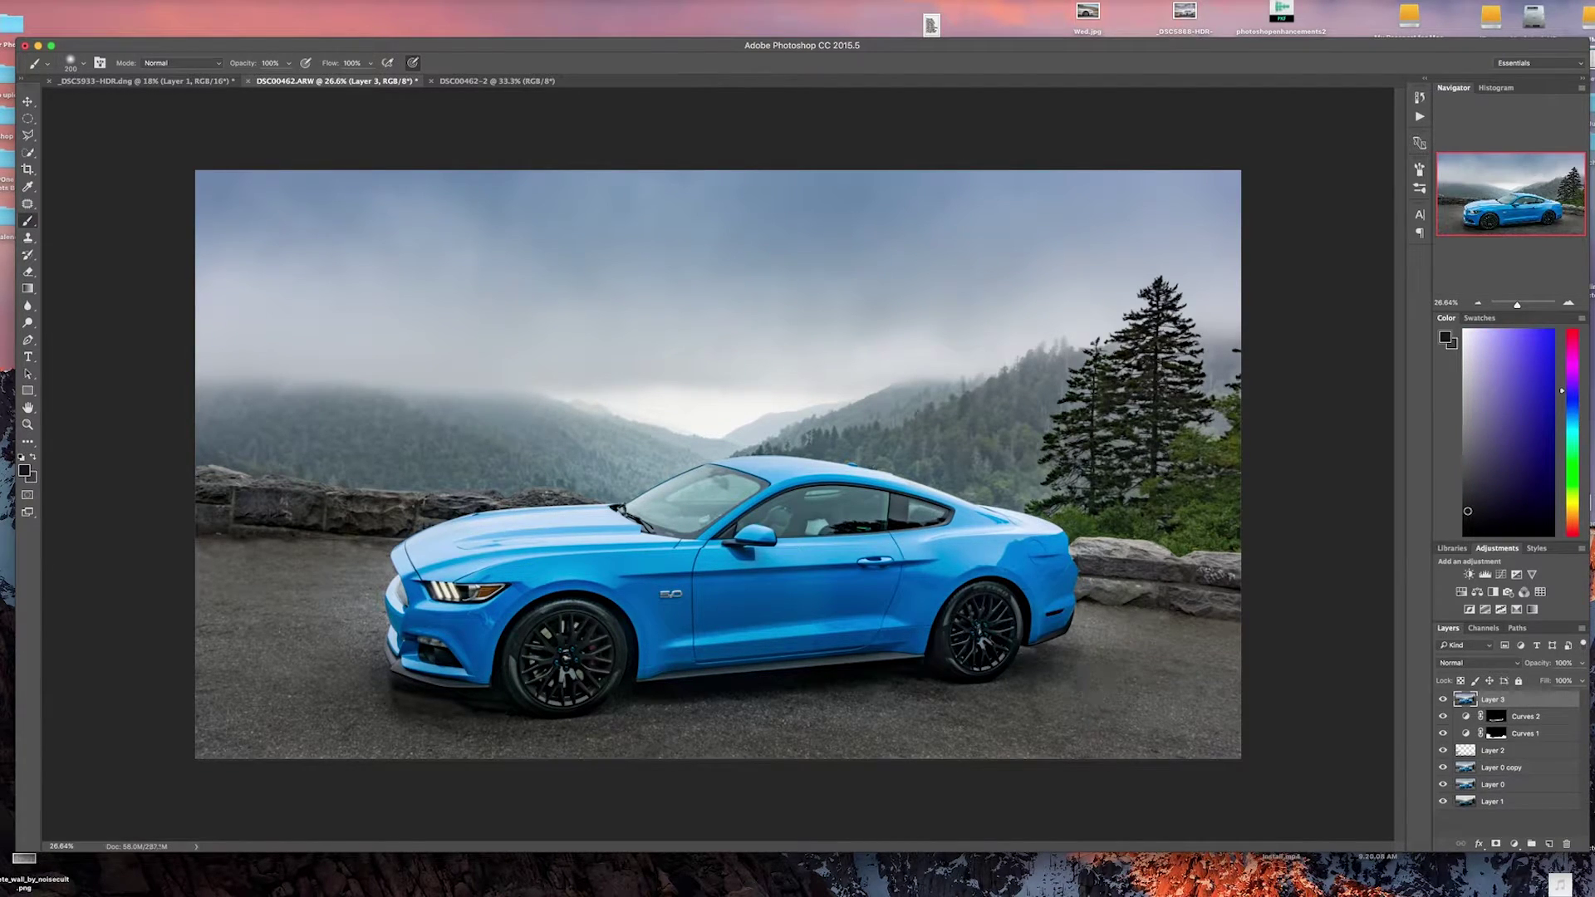
left_click(27, 169)
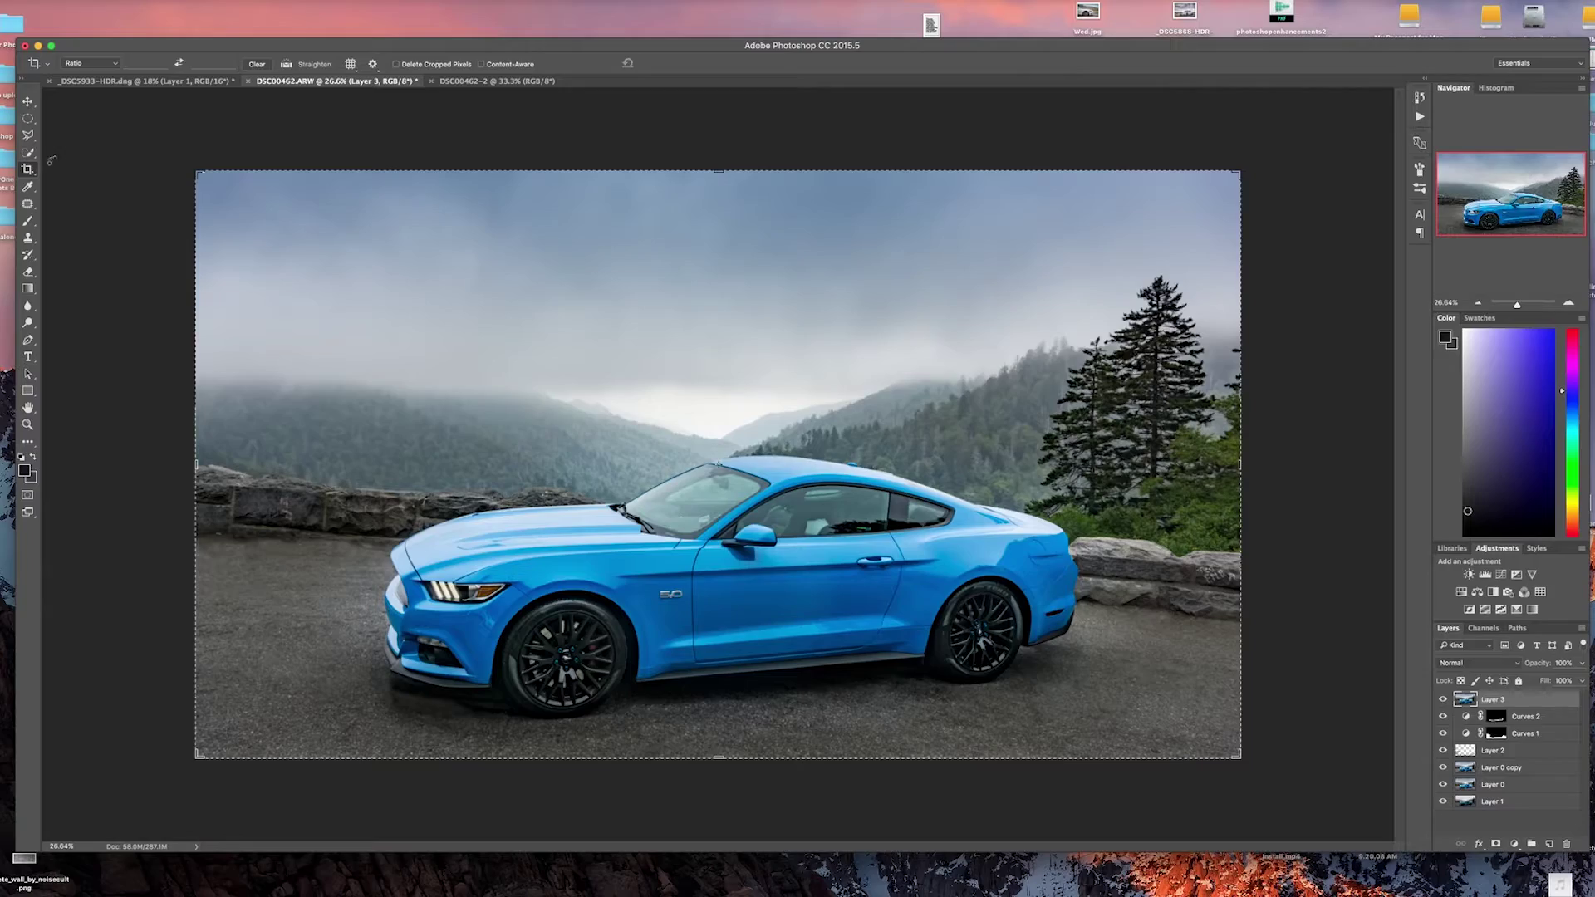
left_click_drag(178, 163, 155, 175)
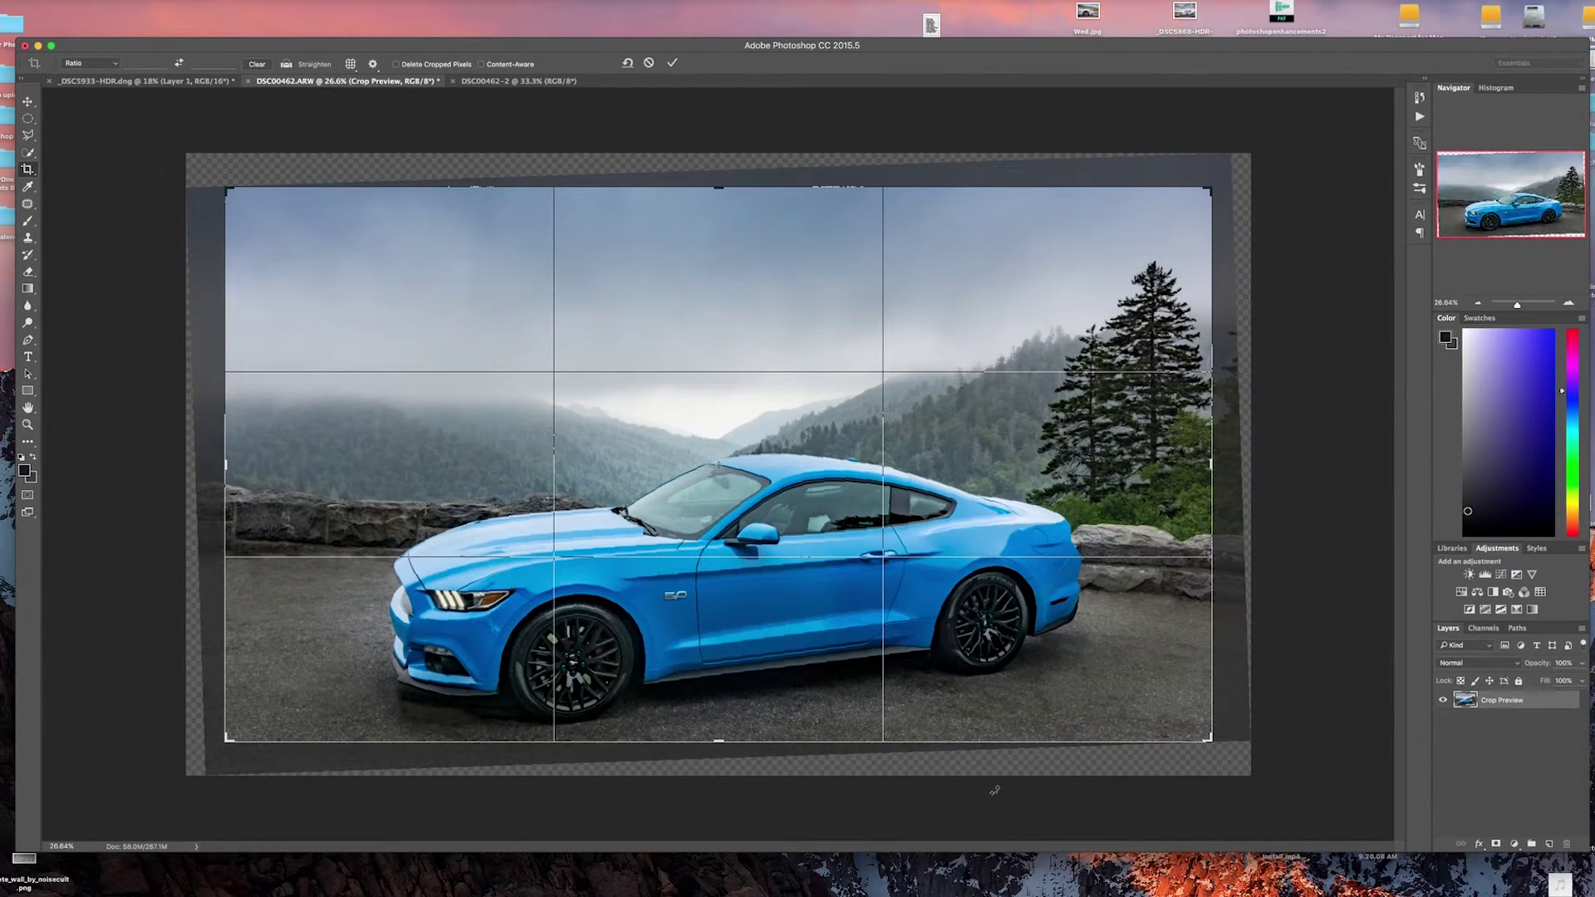
Extend the crop frame past the rotated image edges and apply the crop with Content-Aware fill for the empty corners.
left_click_drag(1212, 741, 1217, 752)
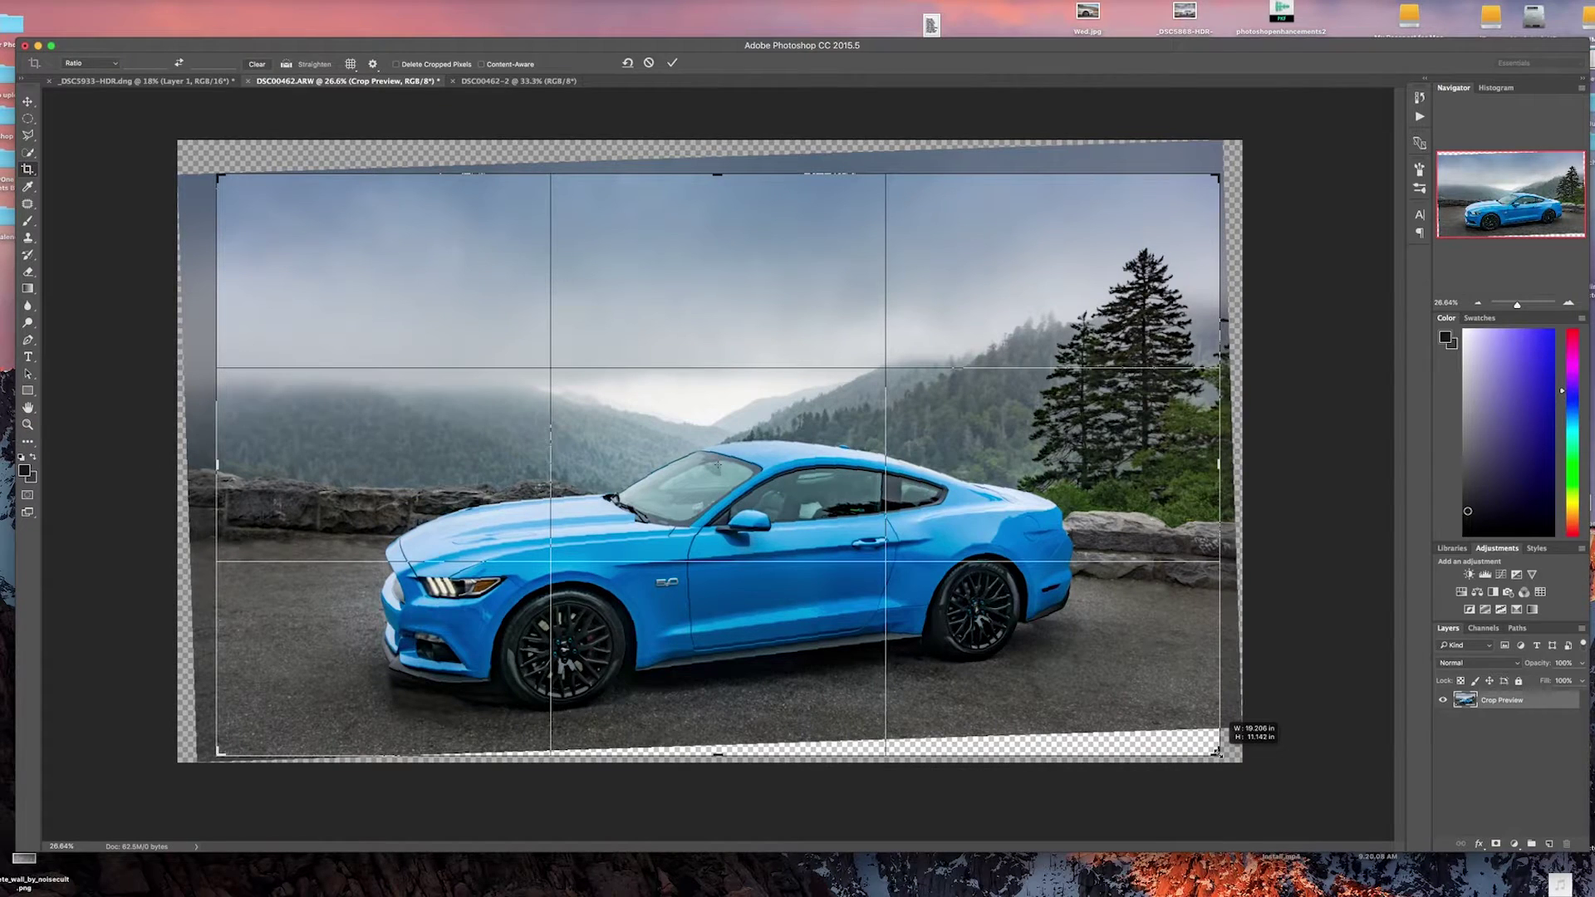
left_click_drag(1217, 752, 1218, 753)
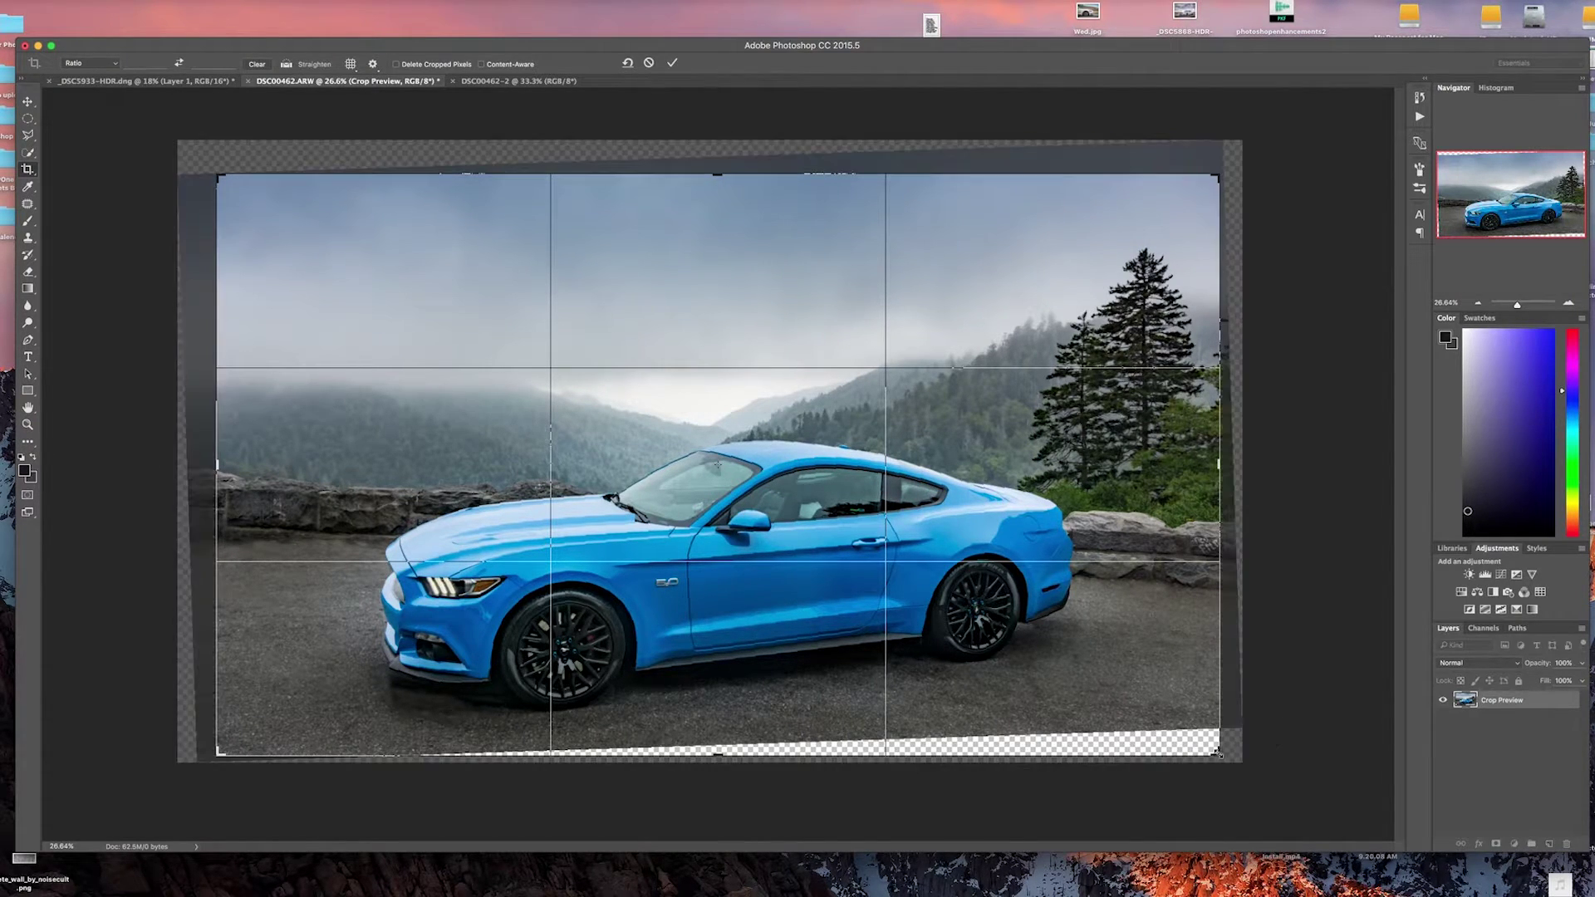
left_click_drag(222, 177, 216, 171)
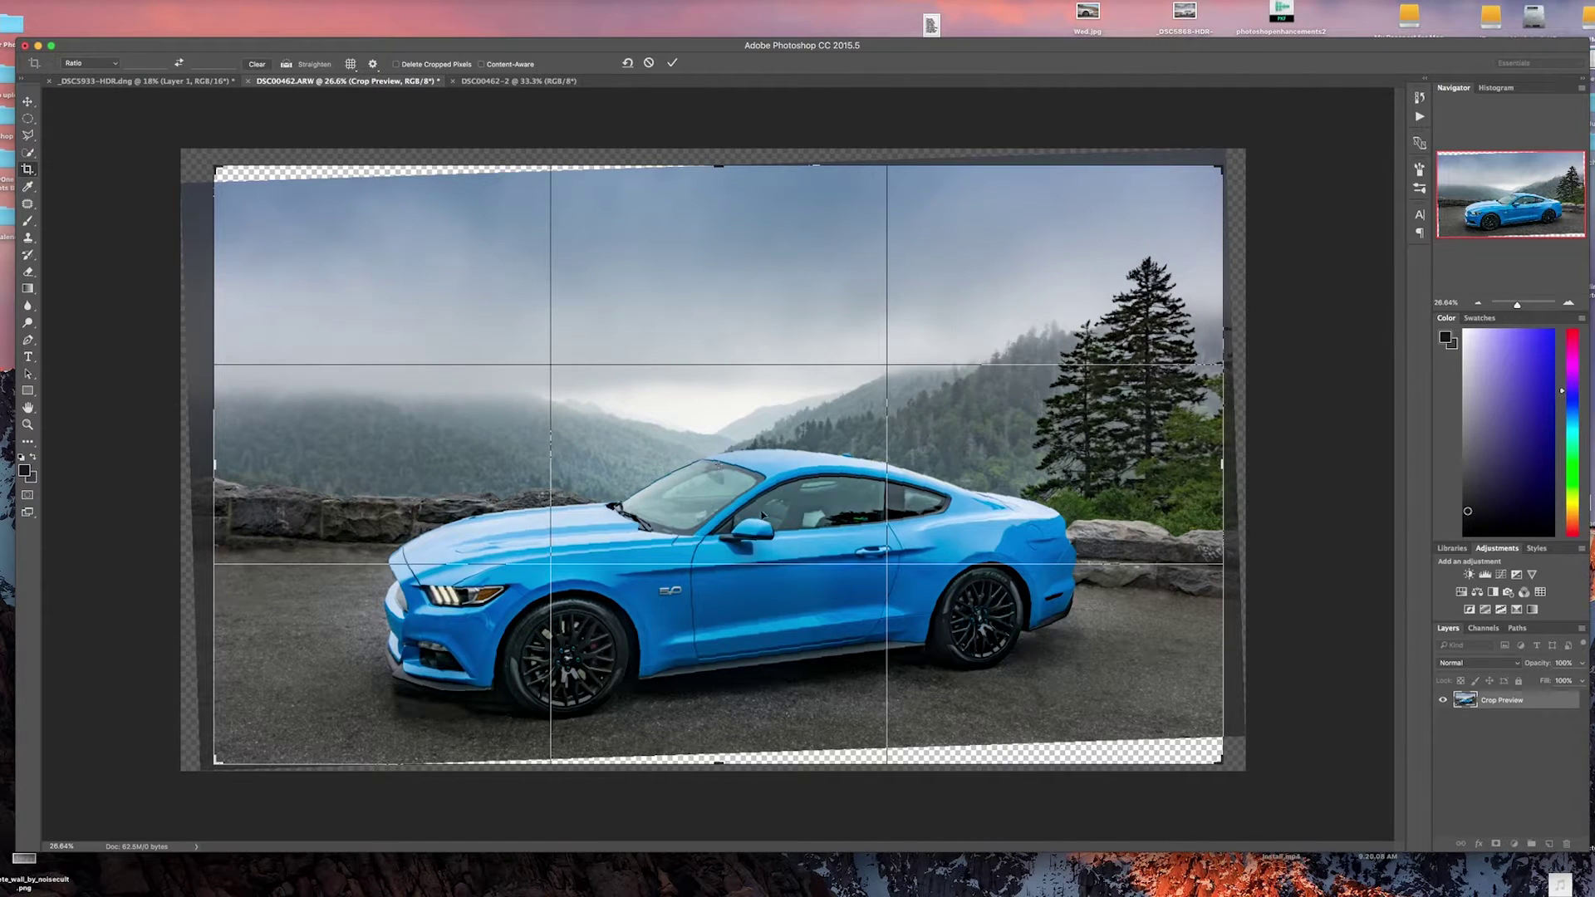
left_click(482, 65)
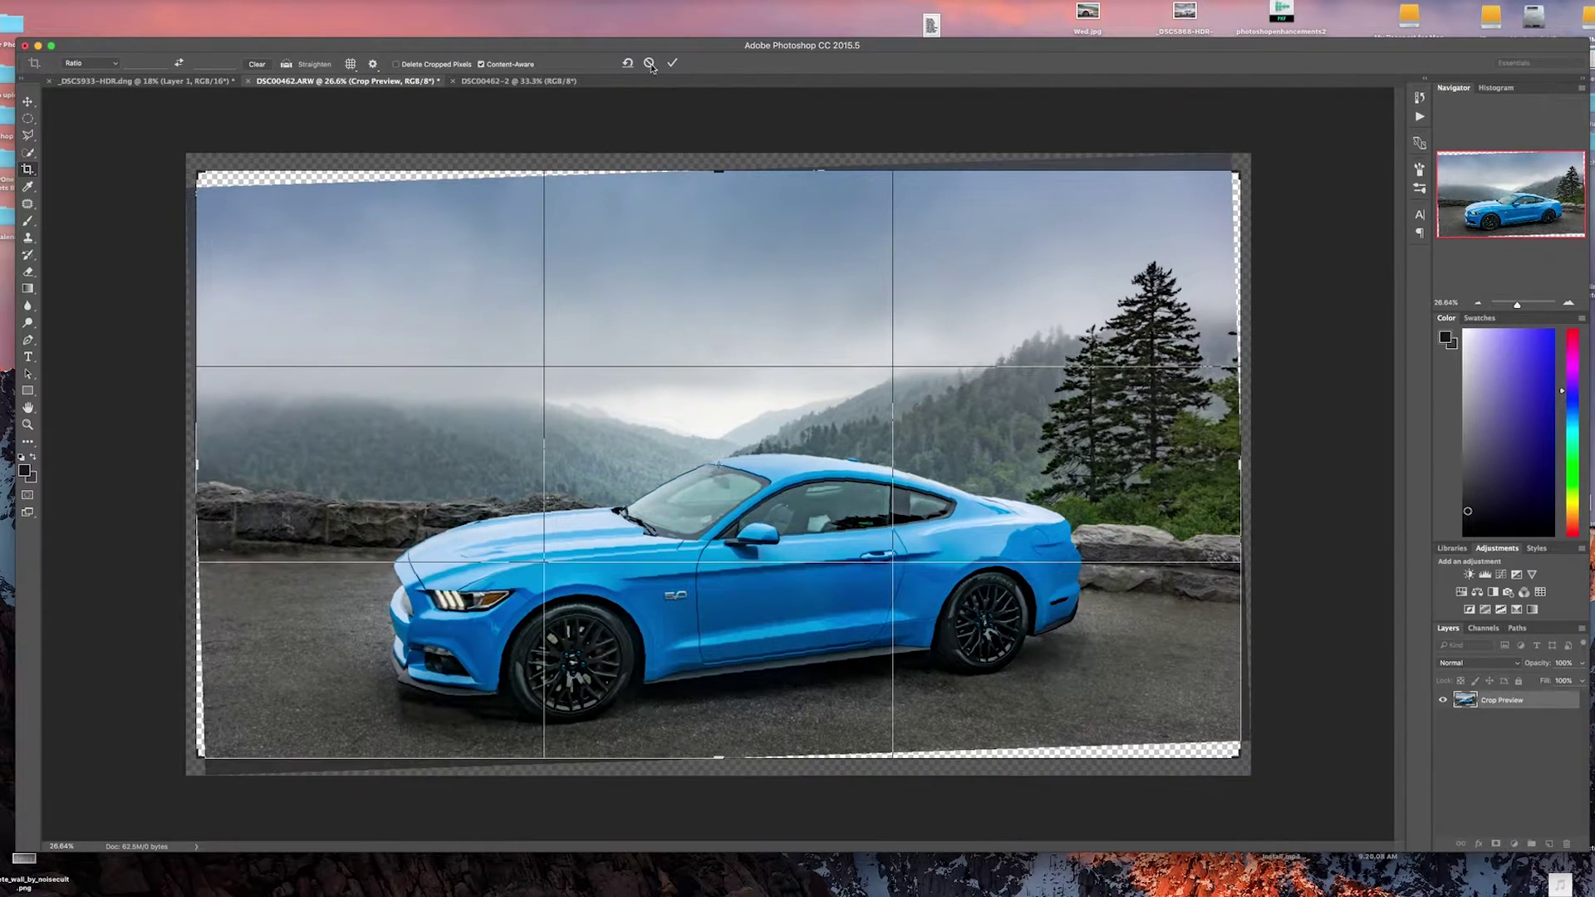
left_click(673, 63)
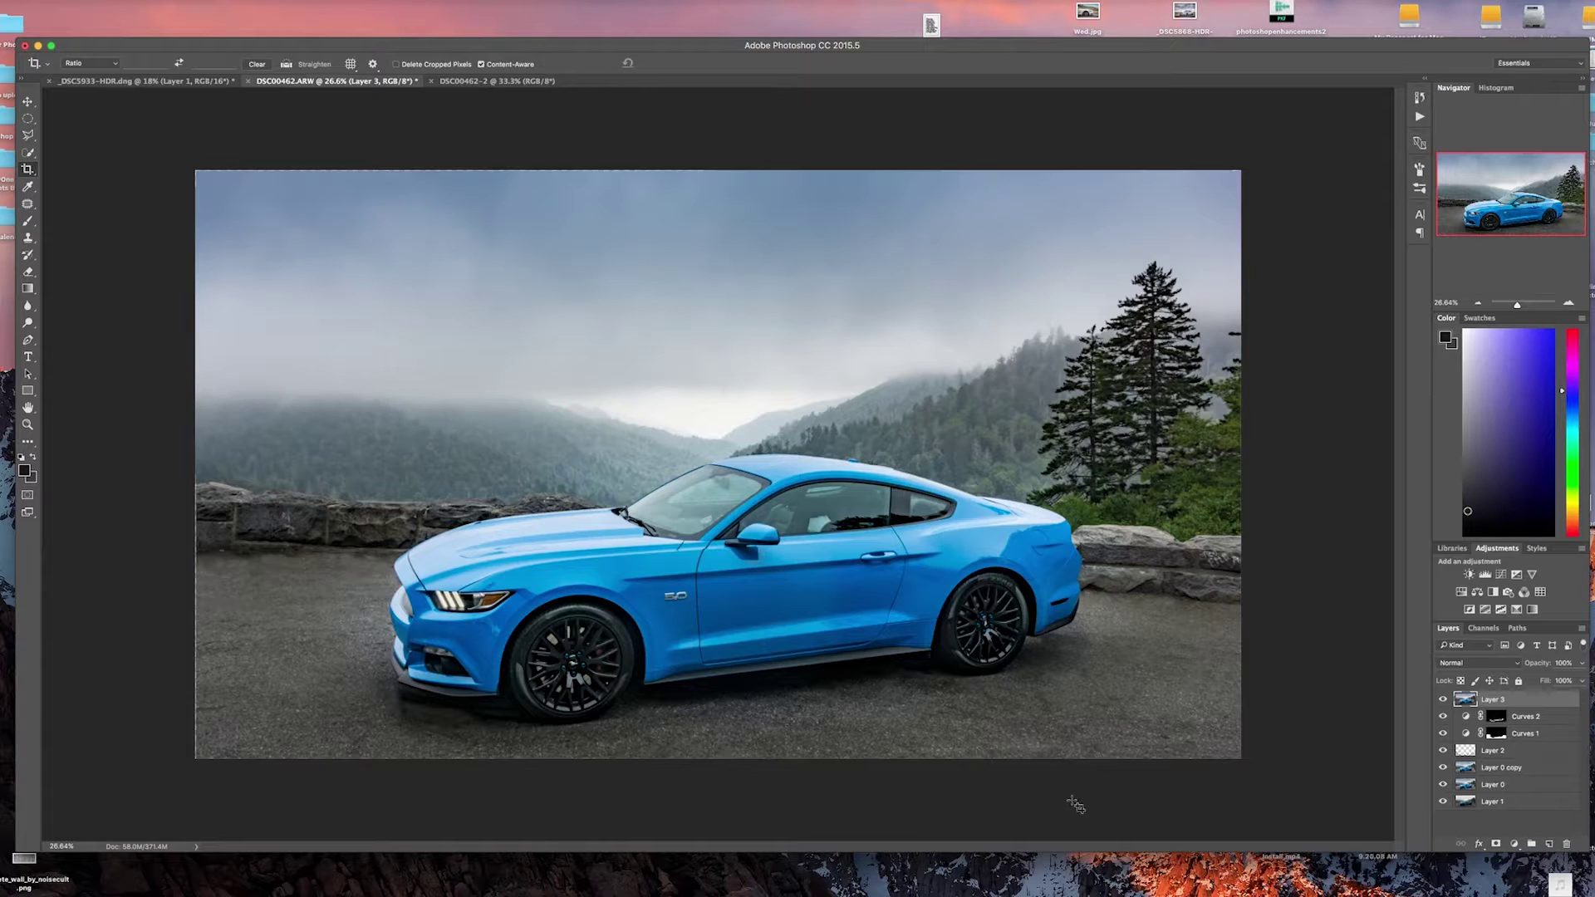
Patch the smeared asphalt near the photo's lower edge behind the rear wheel with clean texture from nearby road.
scroll(1135, 774, "up", 5)
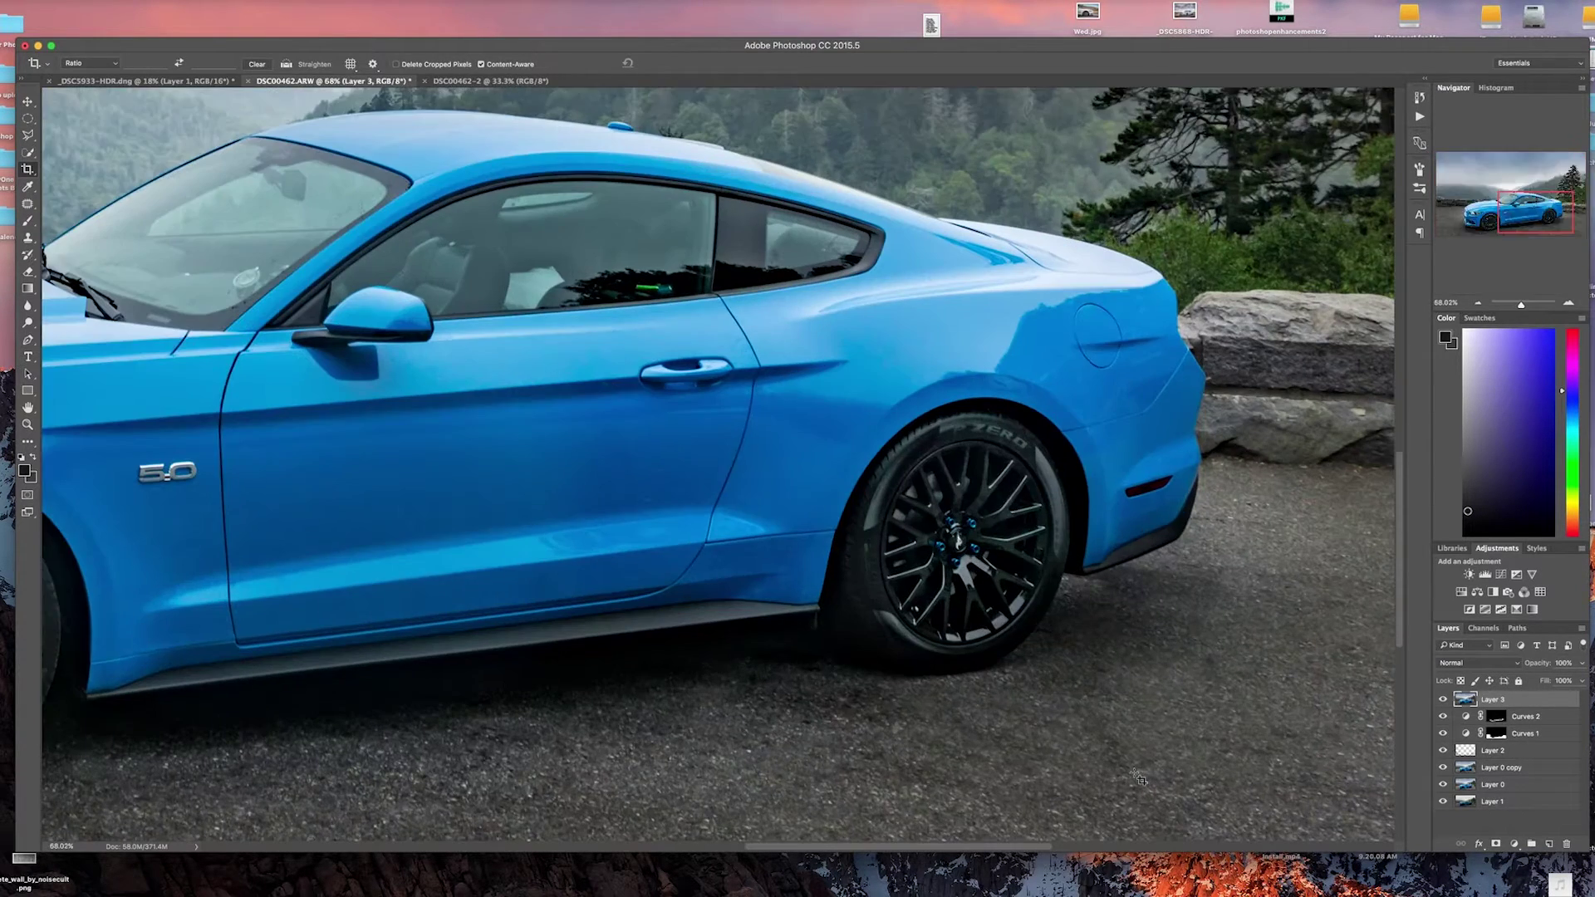
scroll(1134, 774, "down", 5)
scroll(1135, 774, "right", 4)
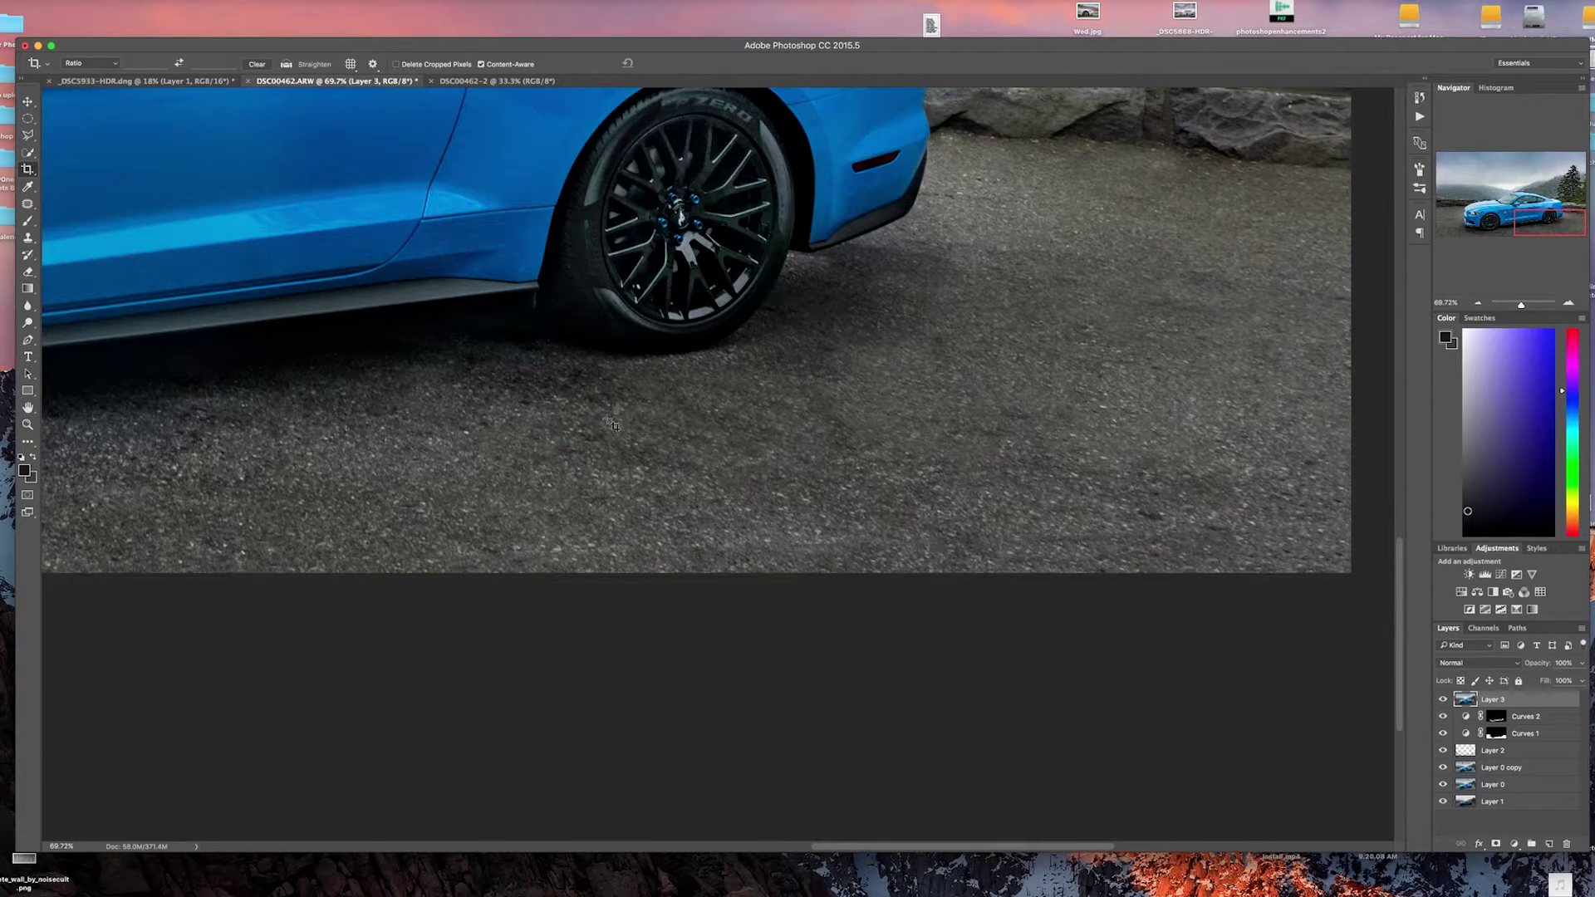
left_click(28, 204)
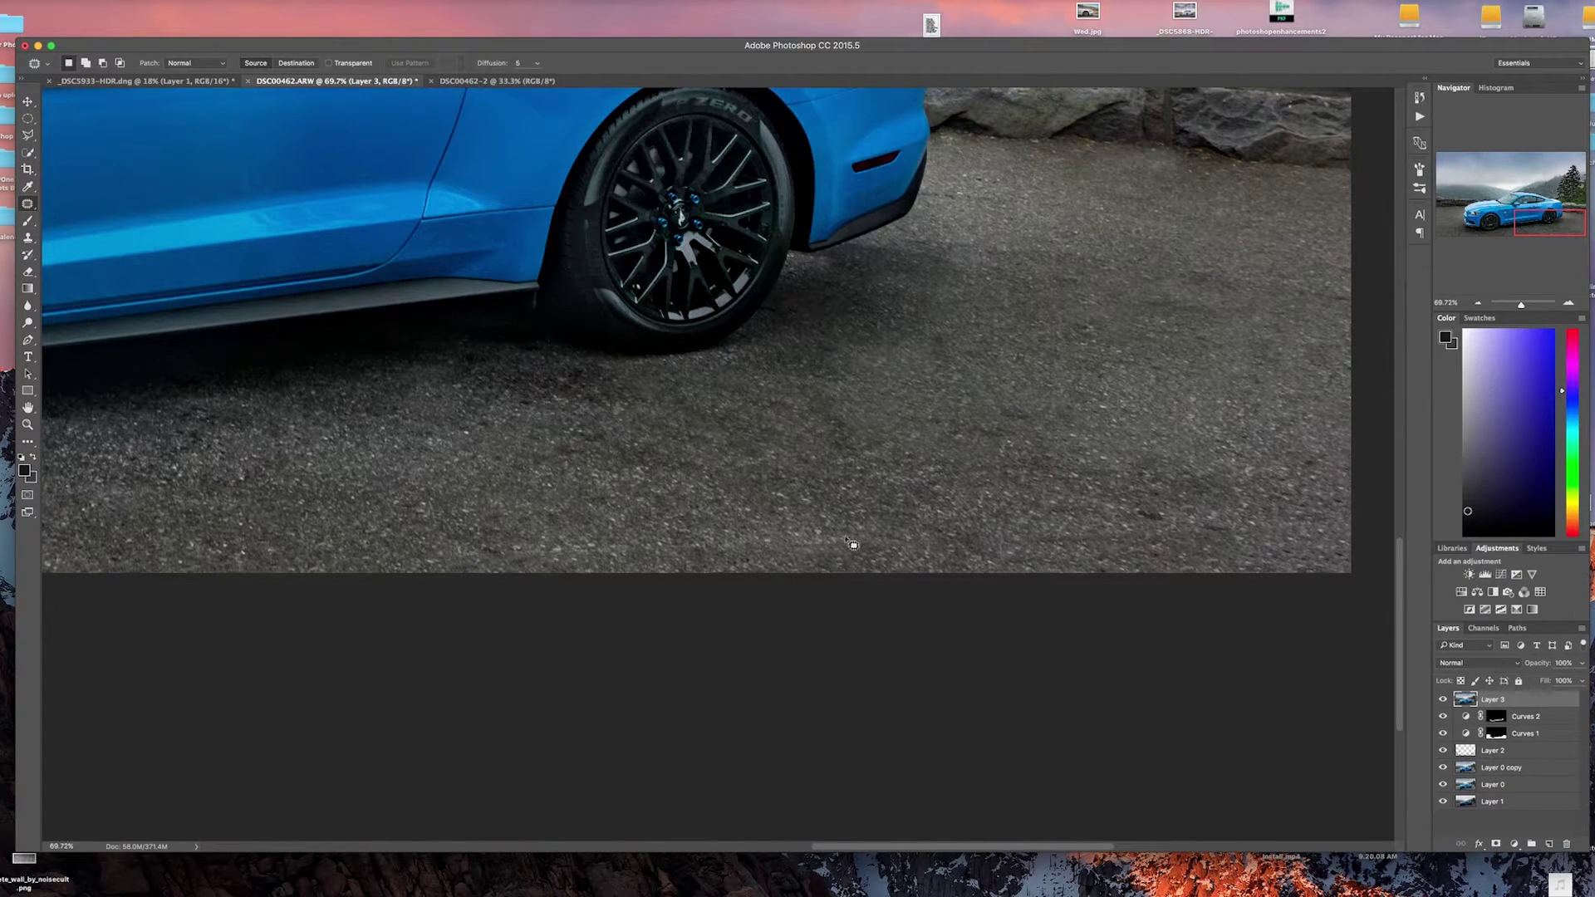
mouse_move(839, 517)
left_mouse_down()
mouse_move(763, 558)
mouse_move(921, 559)
mouse_move(942, 538)
left_mouse_up()
mouse_move(1113, 508)
left_mouse_down()
mouse_move(1040, 552)
mouse_move(1174, 556)
mouse_move(1240, 533)
mouse_move(1118, 510)
mouse_move(1140, 460)
mouse_move(1128, 427)
left_mouse_up()
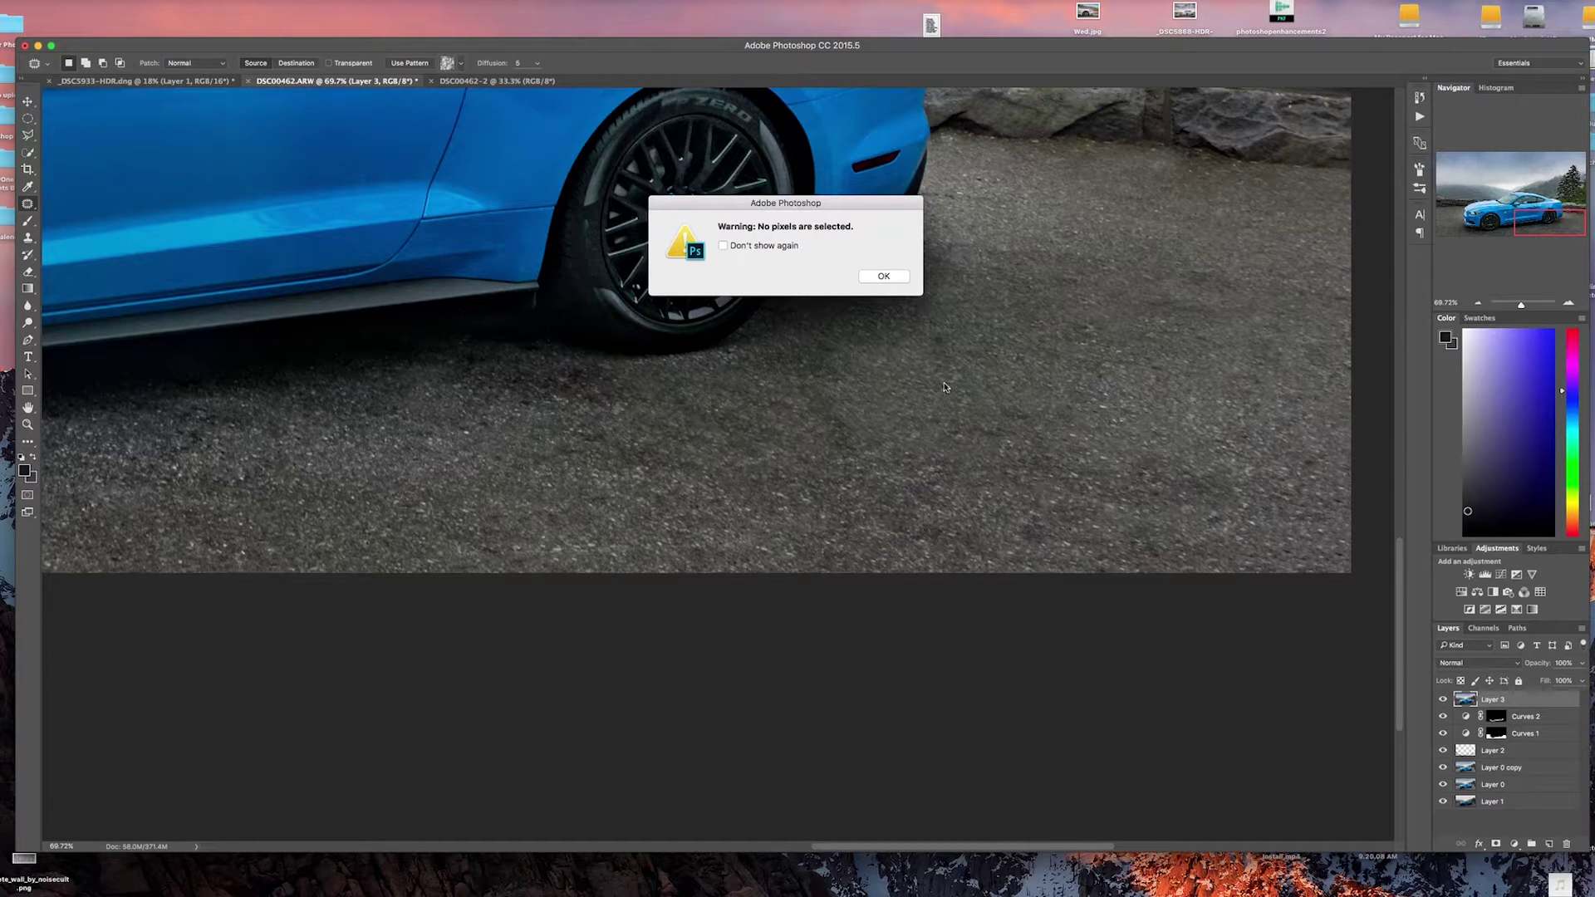
left_click(897, 280)
Compare the filled, straightened photo with the unfilled corners by repeatedly hiding and reshowing Layer 3.
key("super+0")
scroll(938, 443, "down", 6)
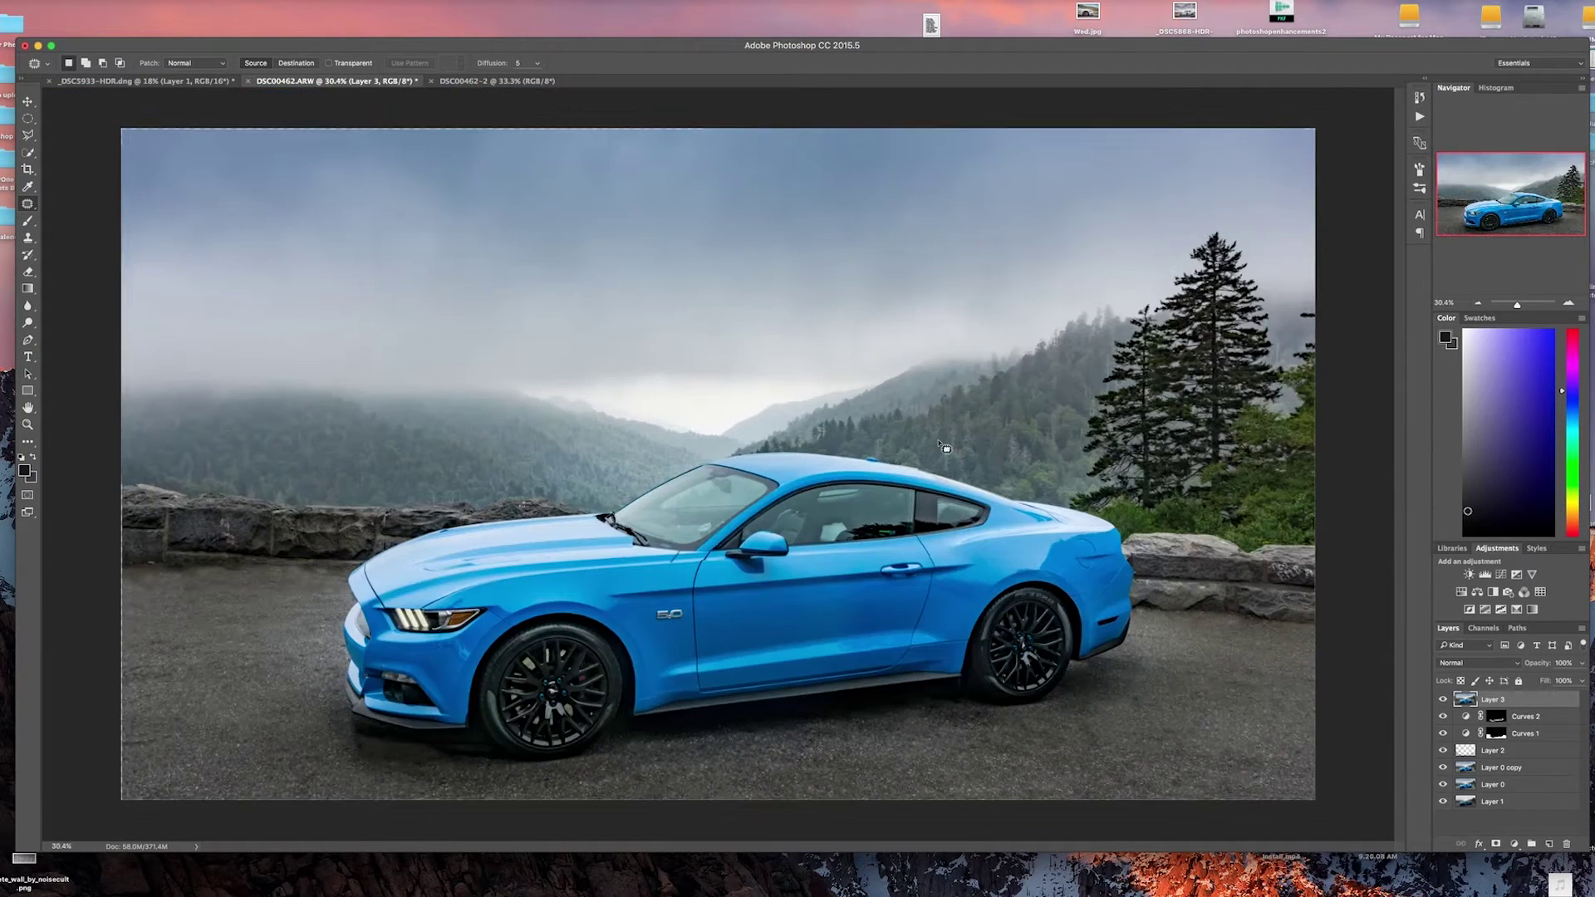
scroll(939, 444, "up", 3)
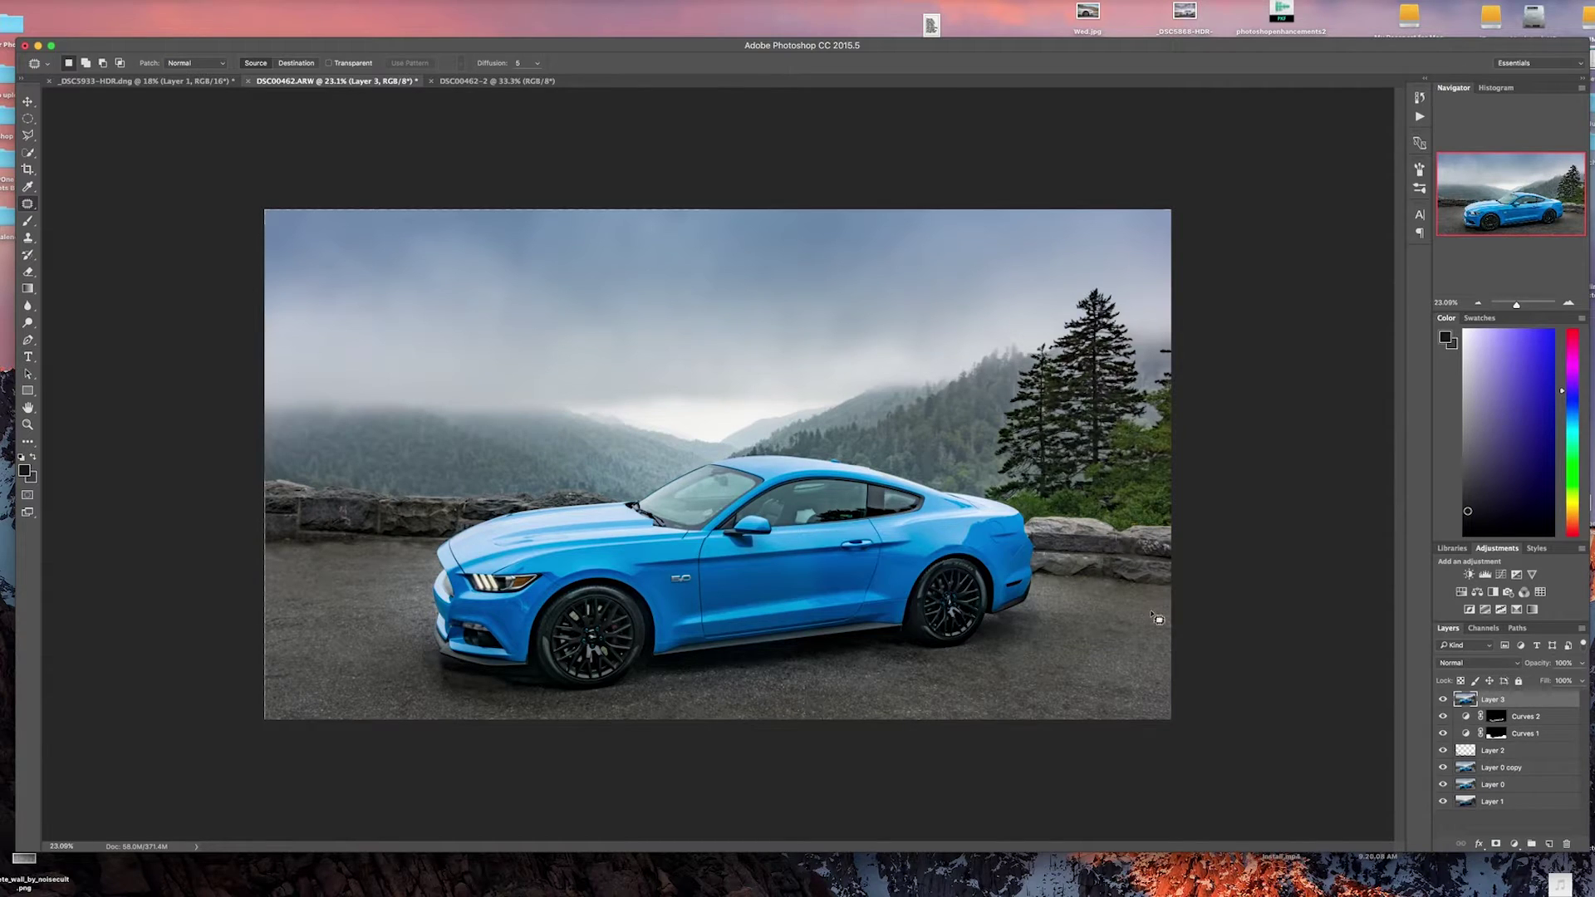
left_click(1443, 702)
left_click(1443, 702)
left_click(1442, 702)
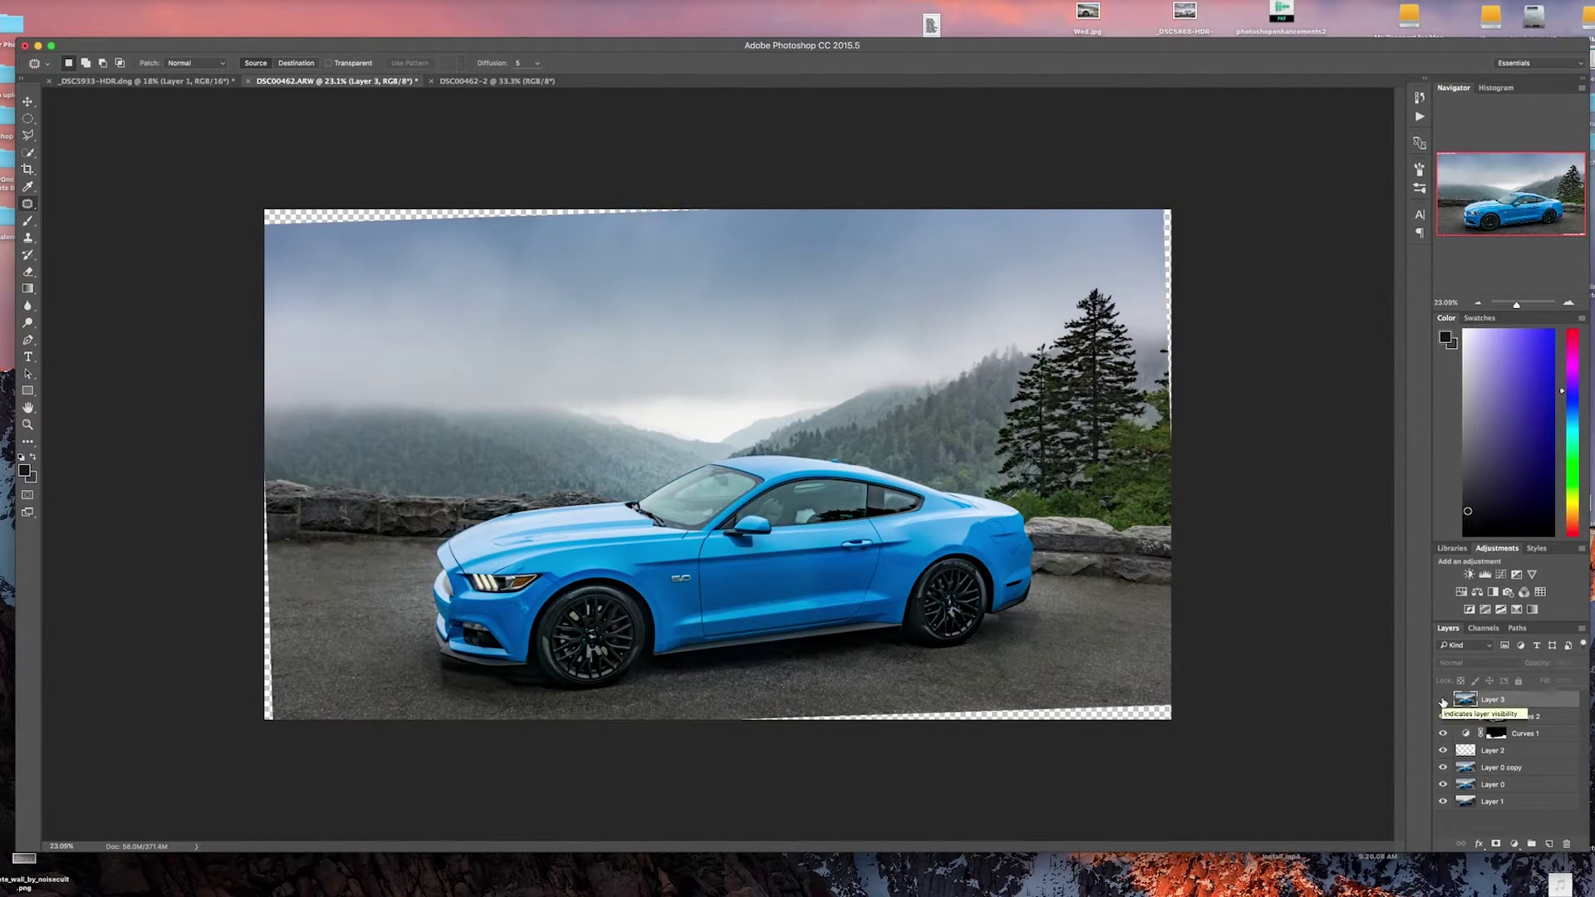
left_click(1443, 702)
left_click(1443, 702)
left_click(1443, 702)
left_click(1443, 702)
left_click(1443, 702)
left_click(1443, 702)
left_click(1443, 702)
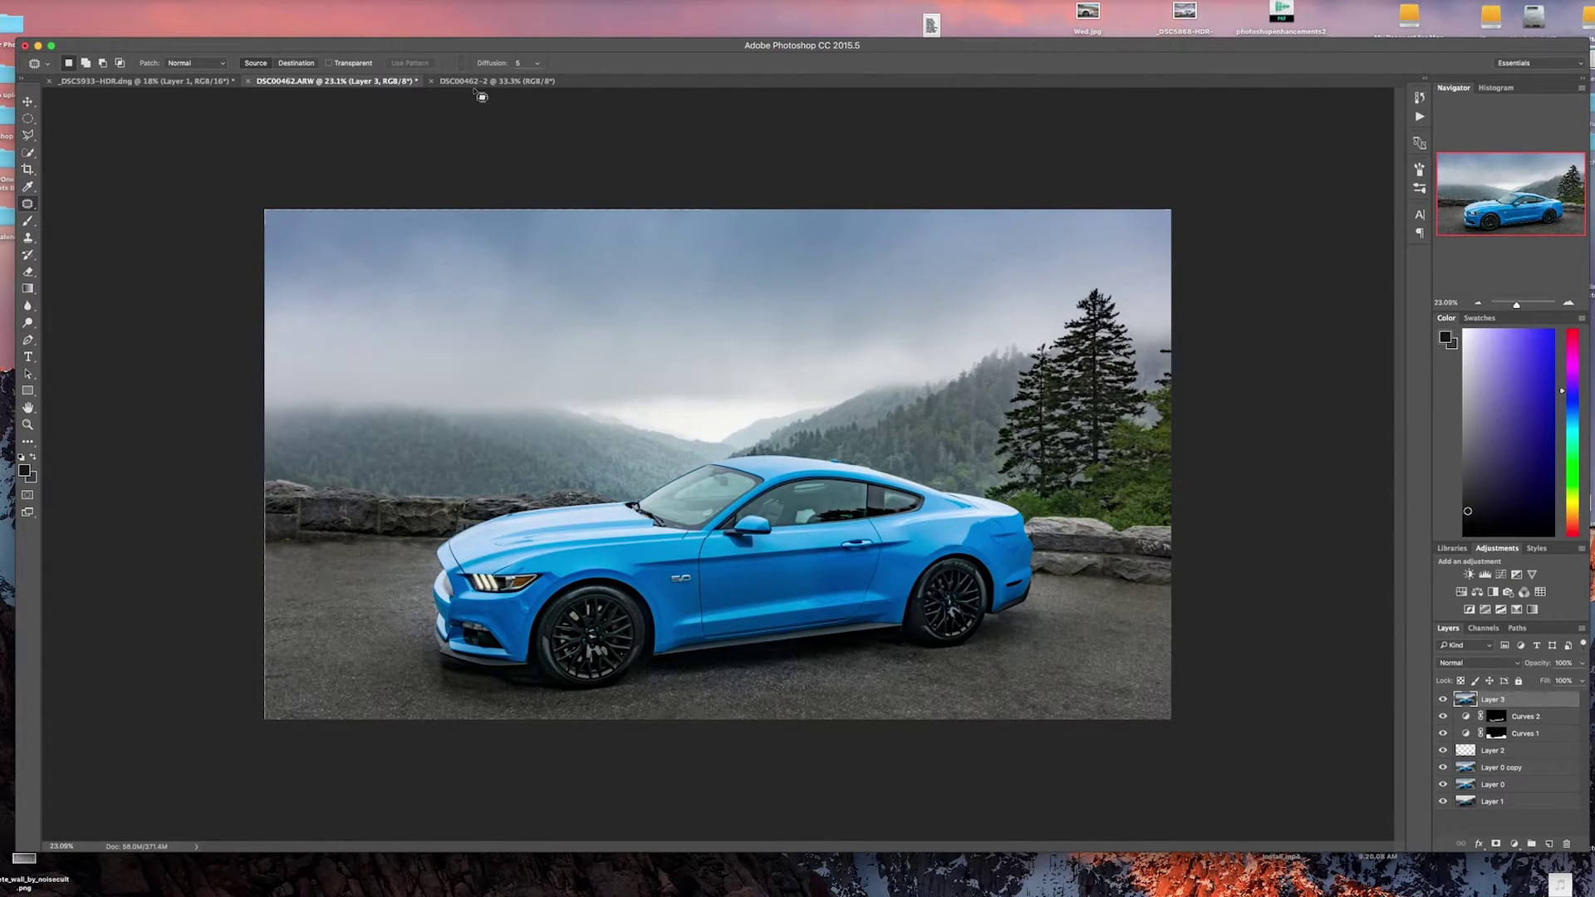
Open Layer 3 in the Nik Collection's Color Efex Pro 4 filter and enlarge its window.
left_click(270, 1)
mouse_move(339, 278)
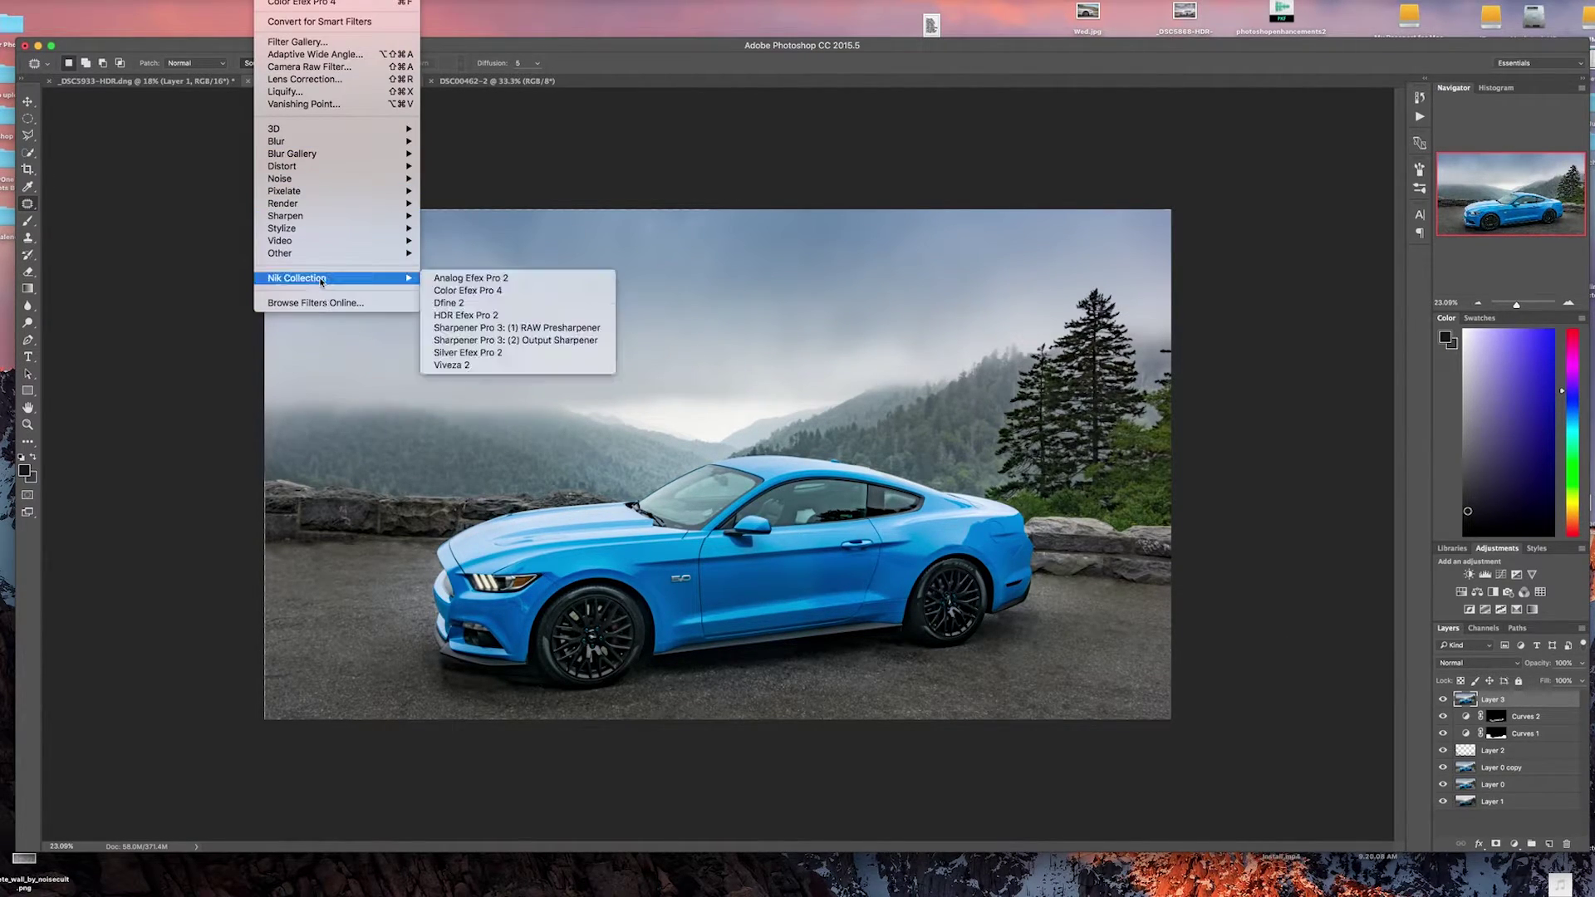
left_click(434, 289)
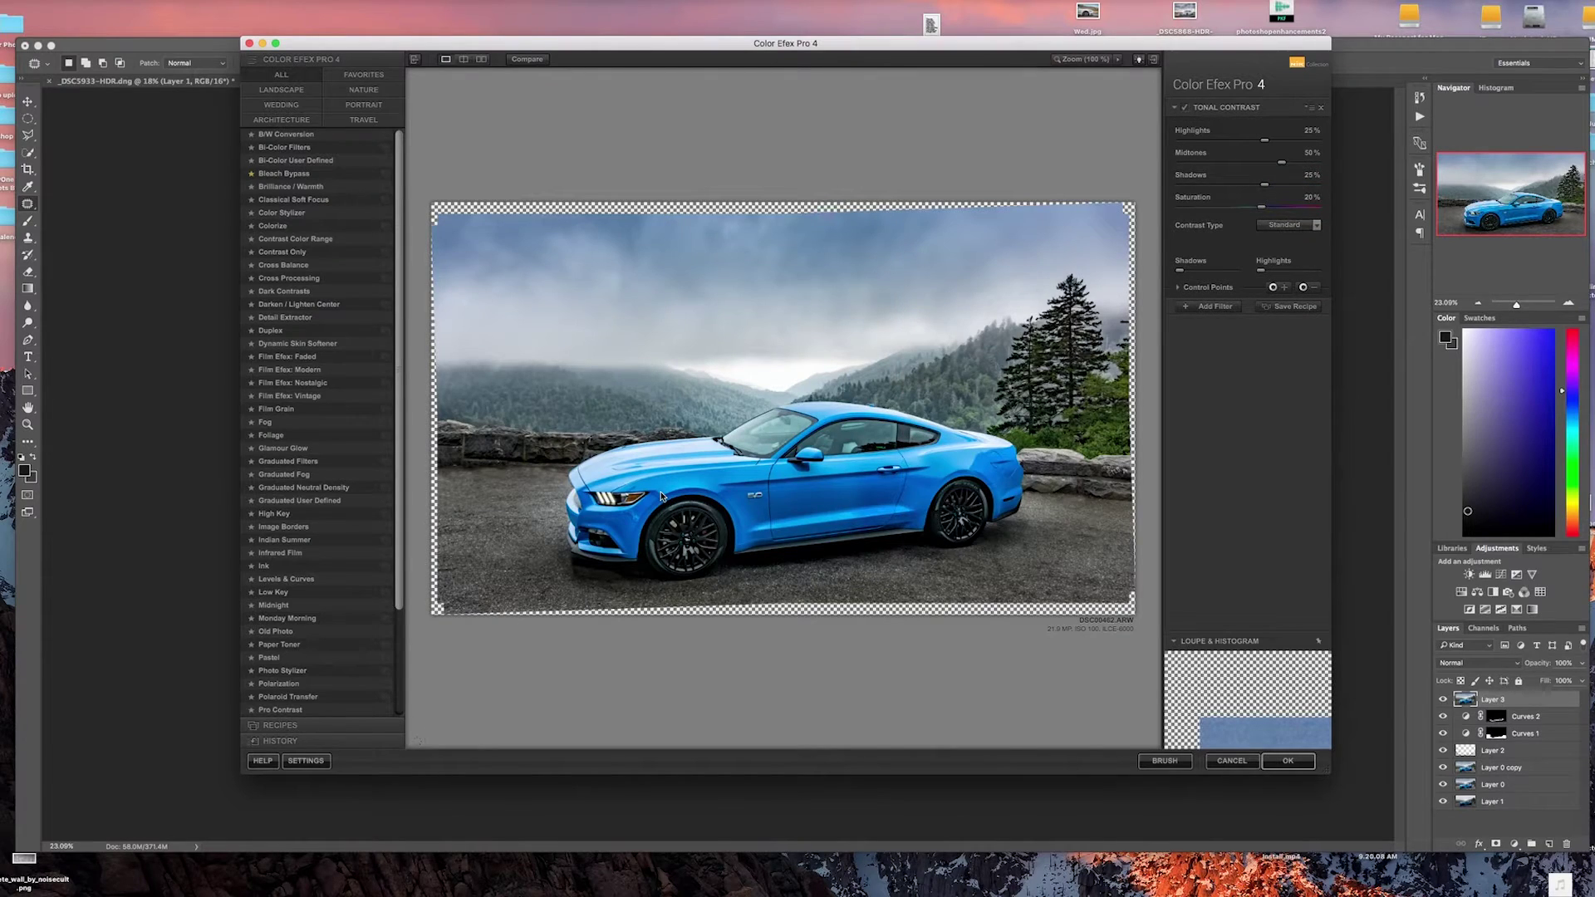
left_click_drag(252, 775, 17, 879)
left_click_drag(651, 46, 689, 32)
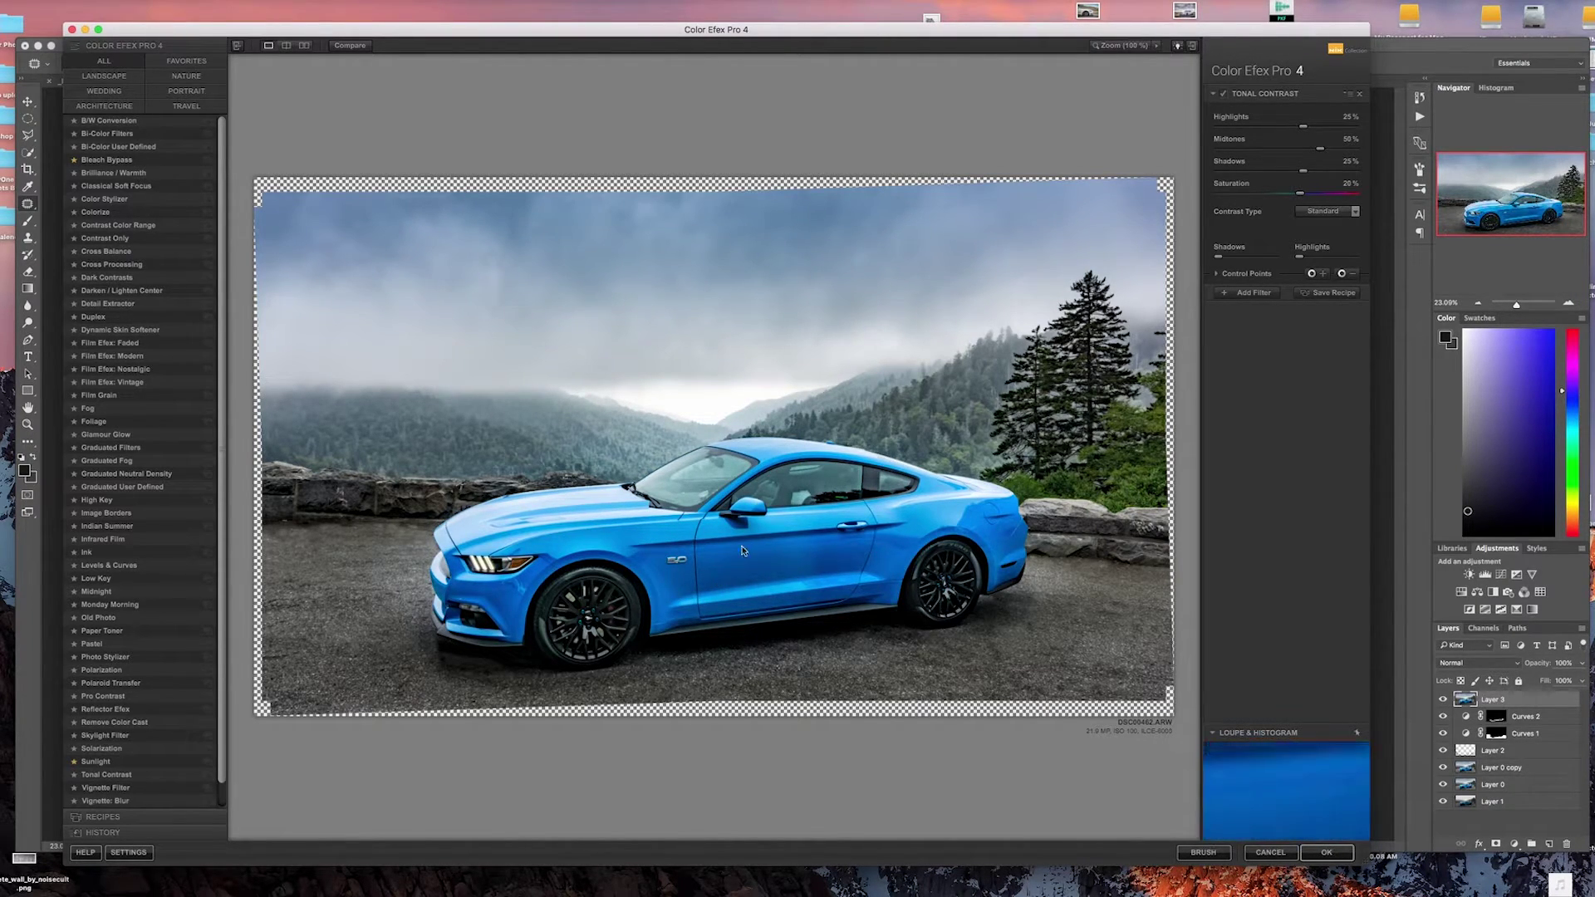
Add a Darken / Lighten Center filter with shape 2 and place its center on the car's side behind the front wheel.
left_click(1236, 295)
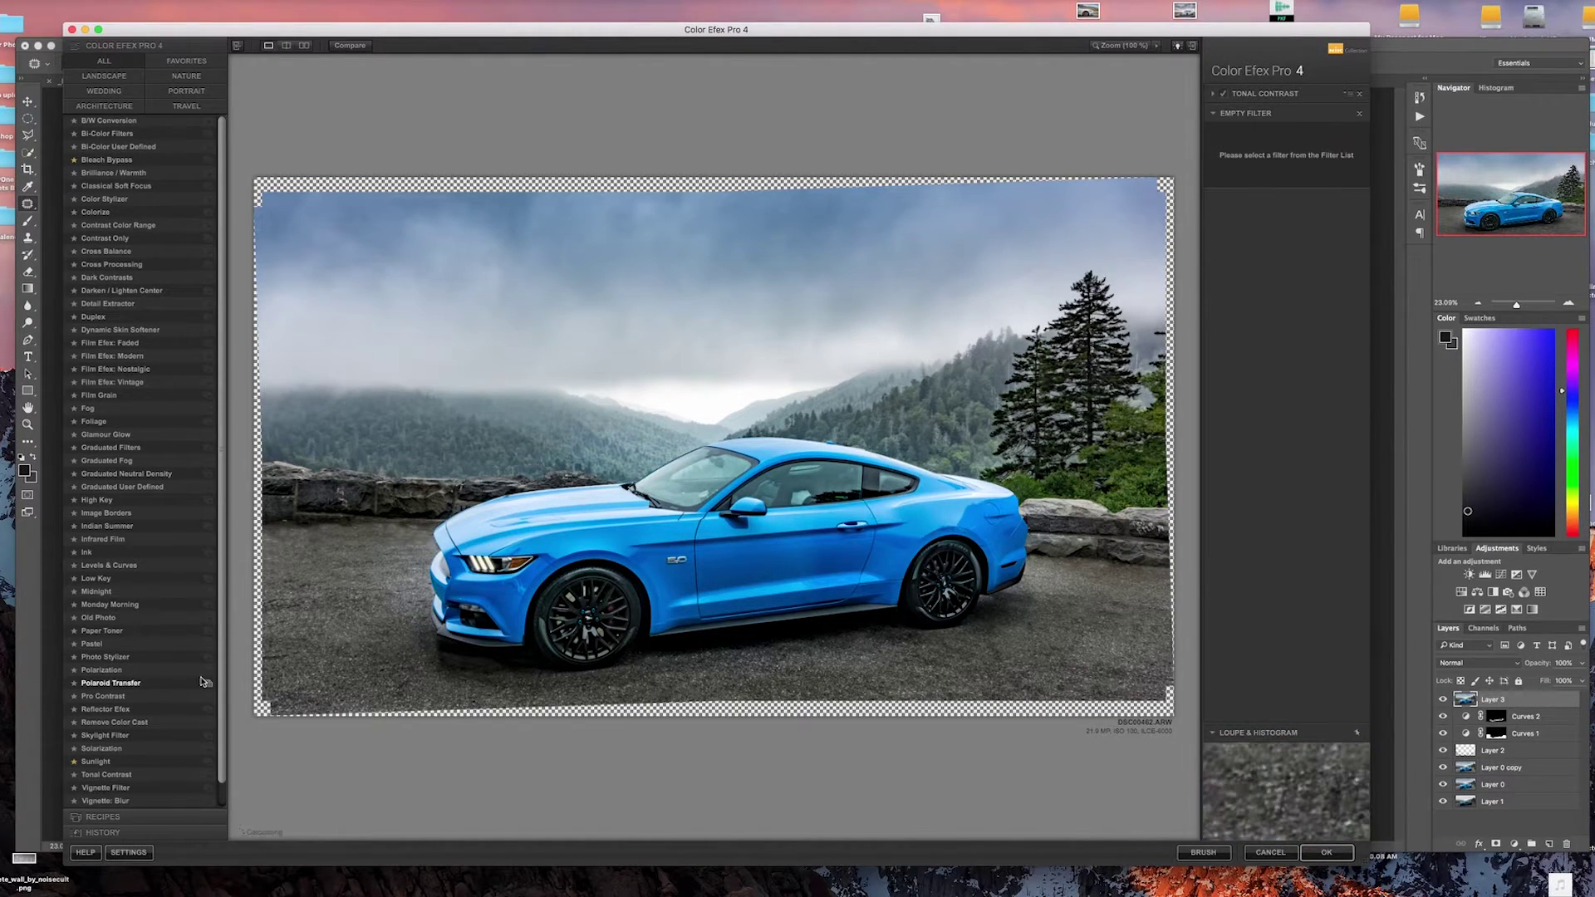
left_click(106, 293)
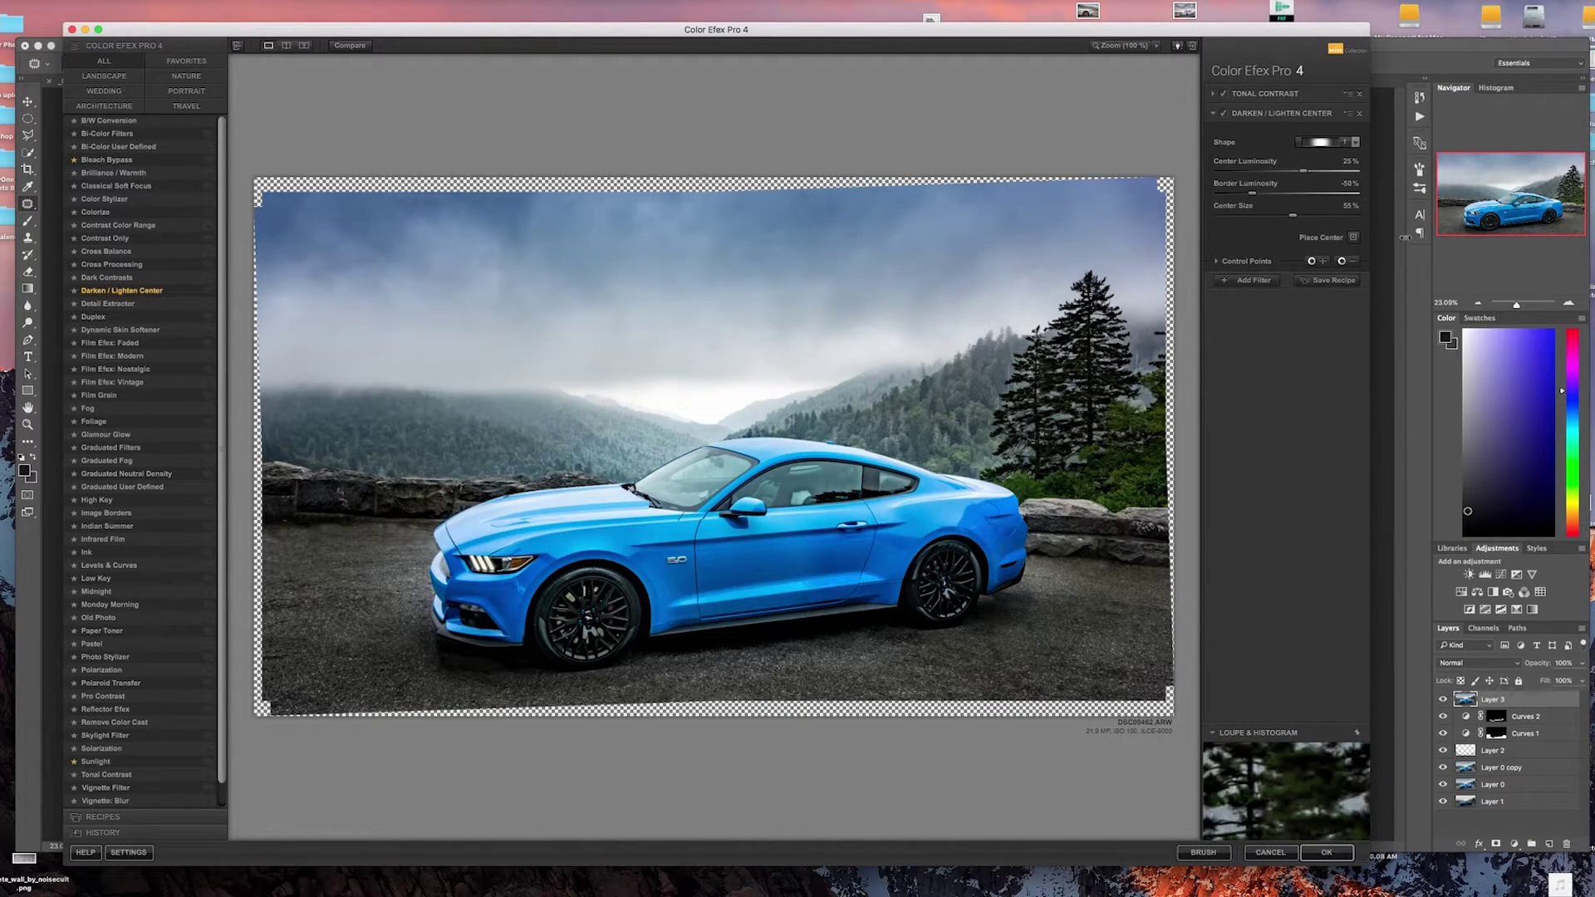
left_click(1355, 142)
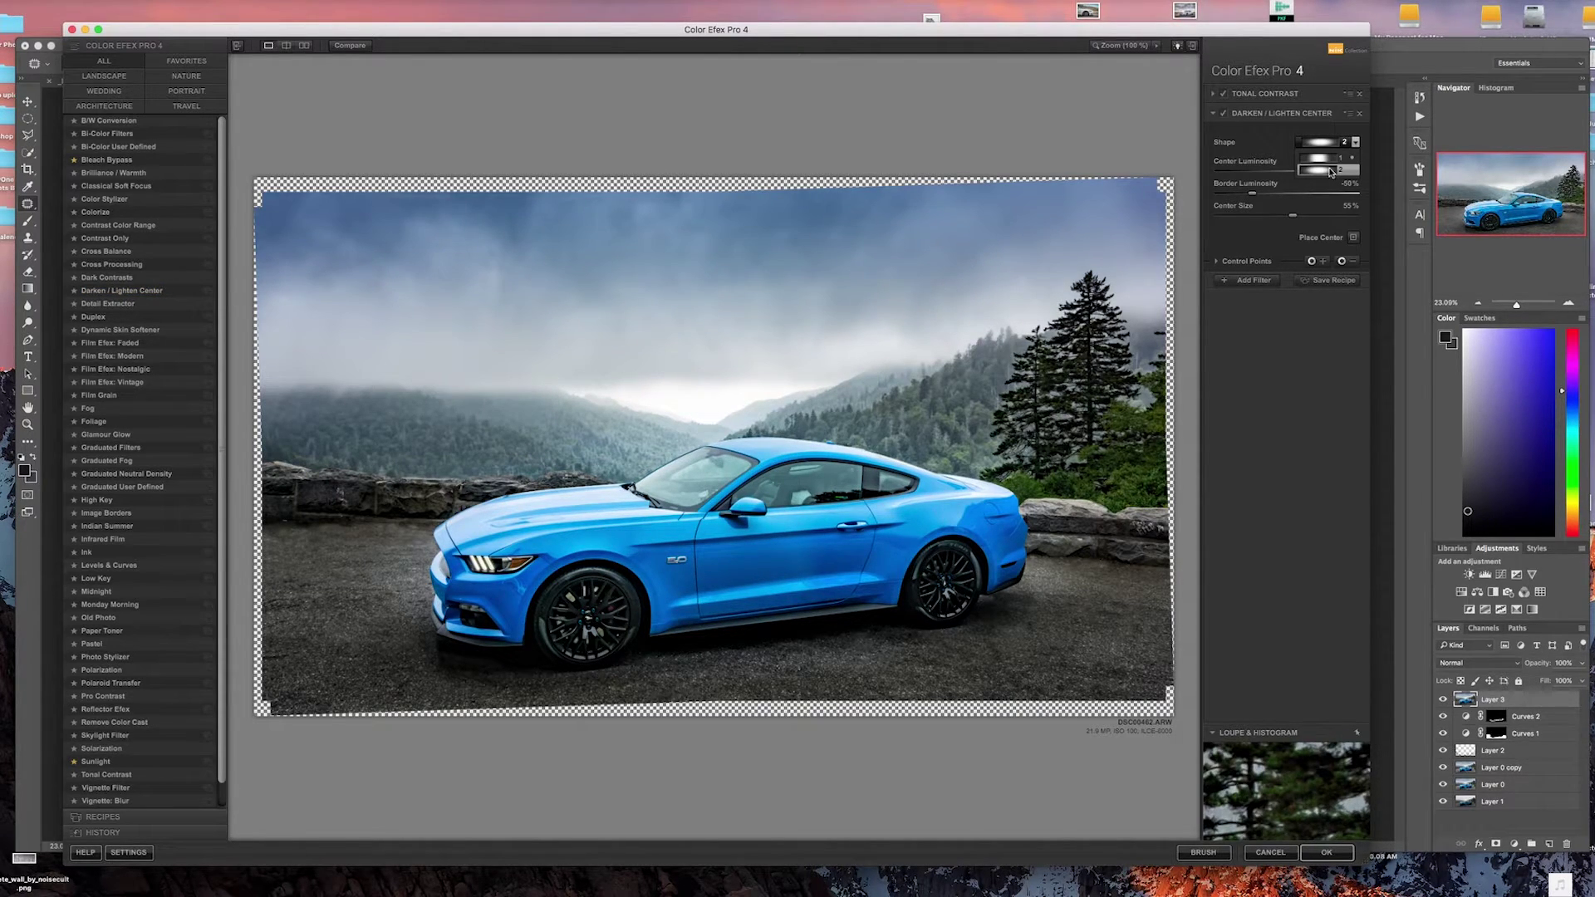
left_click(1325, 172)
left_click(1352, 238)
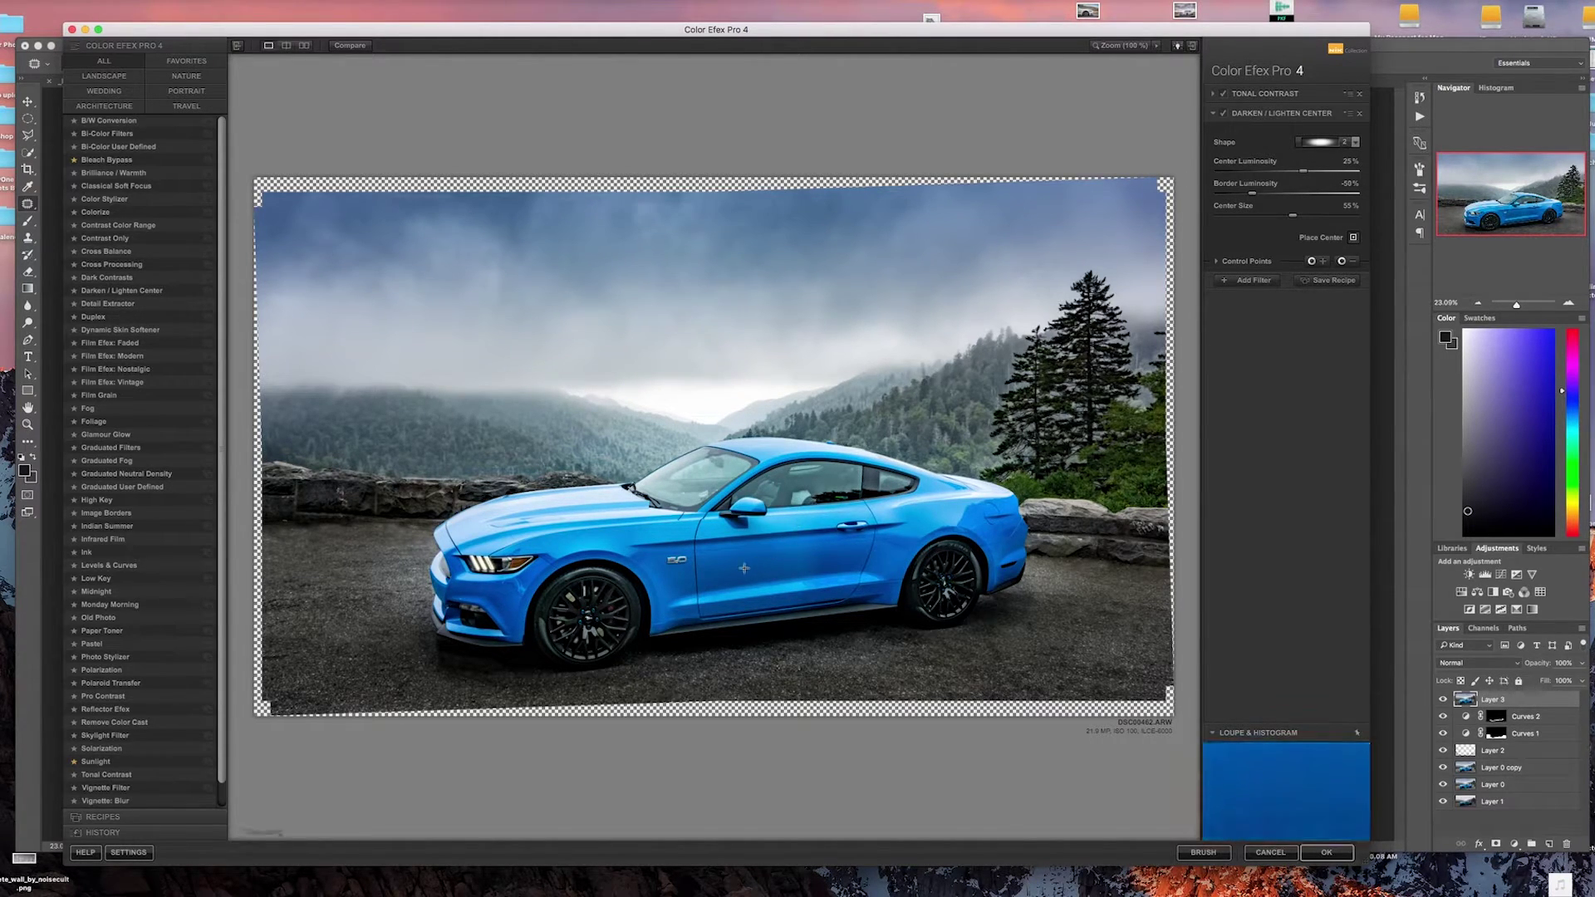
left_click(673, 583)
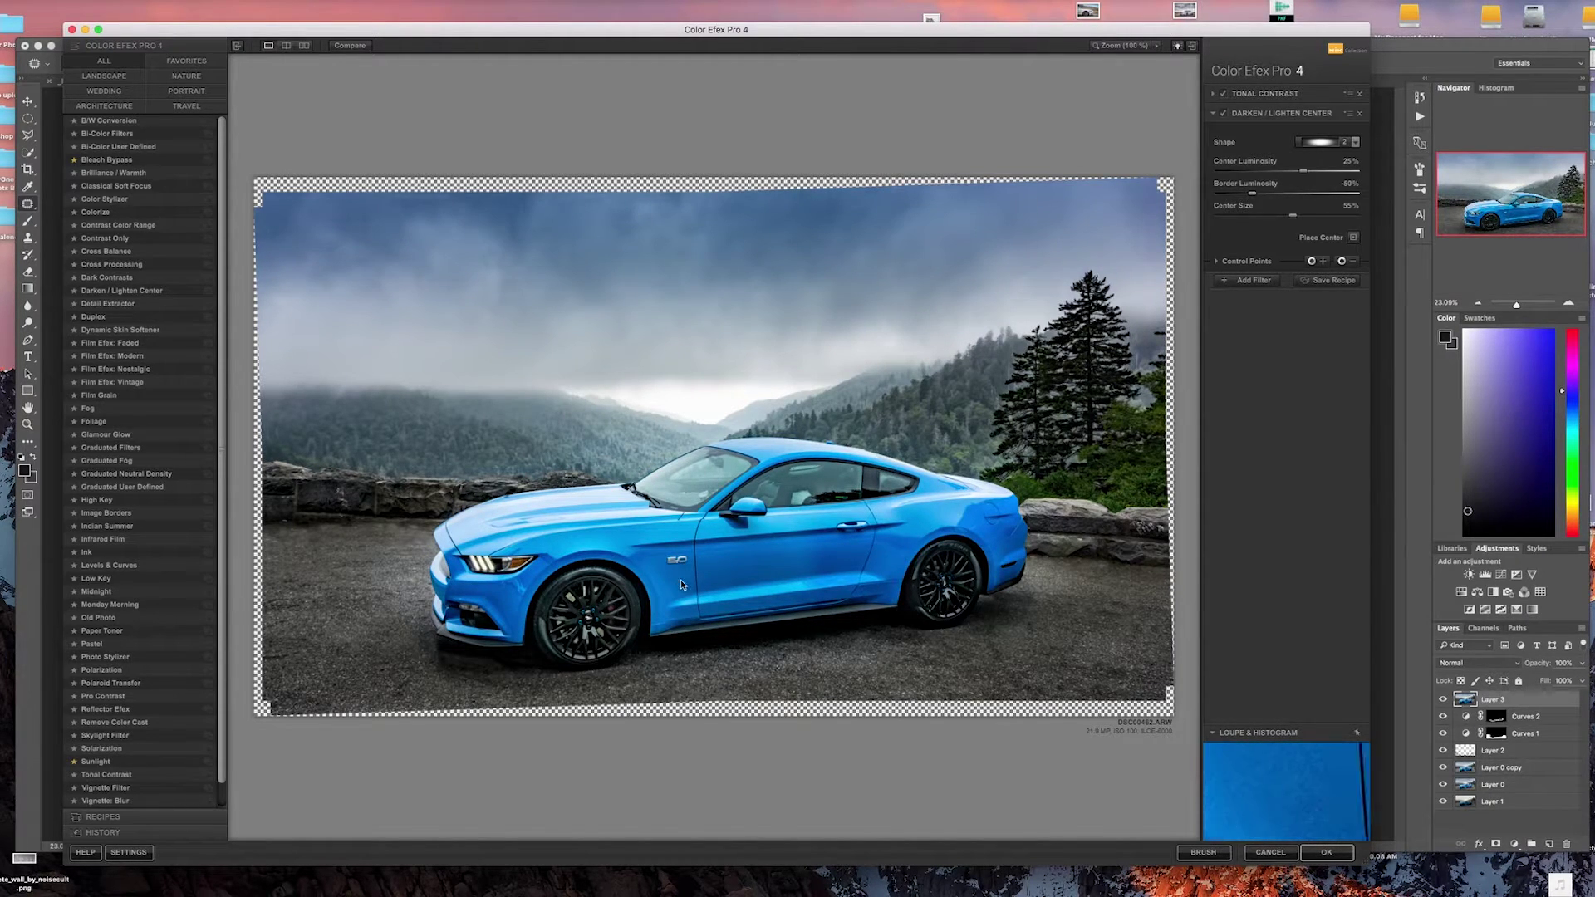
Compare the photo with and without Darken / Lighten Center, and apply the Color Efex Pro filters.
left_click(1222, 115)
left_click(1223, 114)
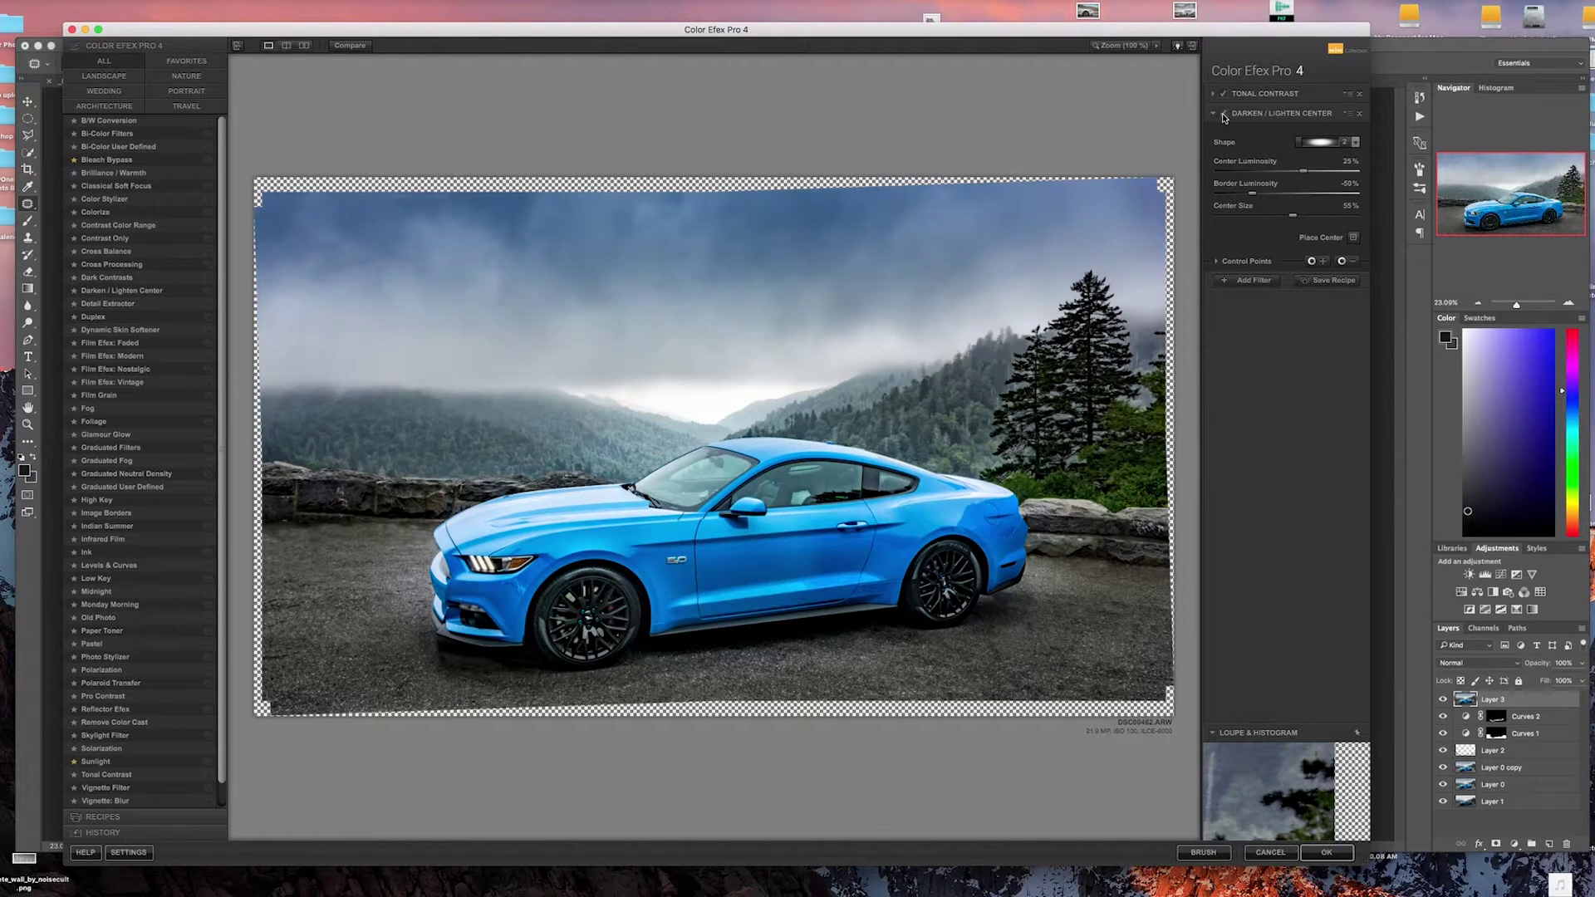
left_click(1222, 115)
left_click(1222, 115)
left_click(1223, 114)
left_click(1223, 114)
left_click(1327, 853)
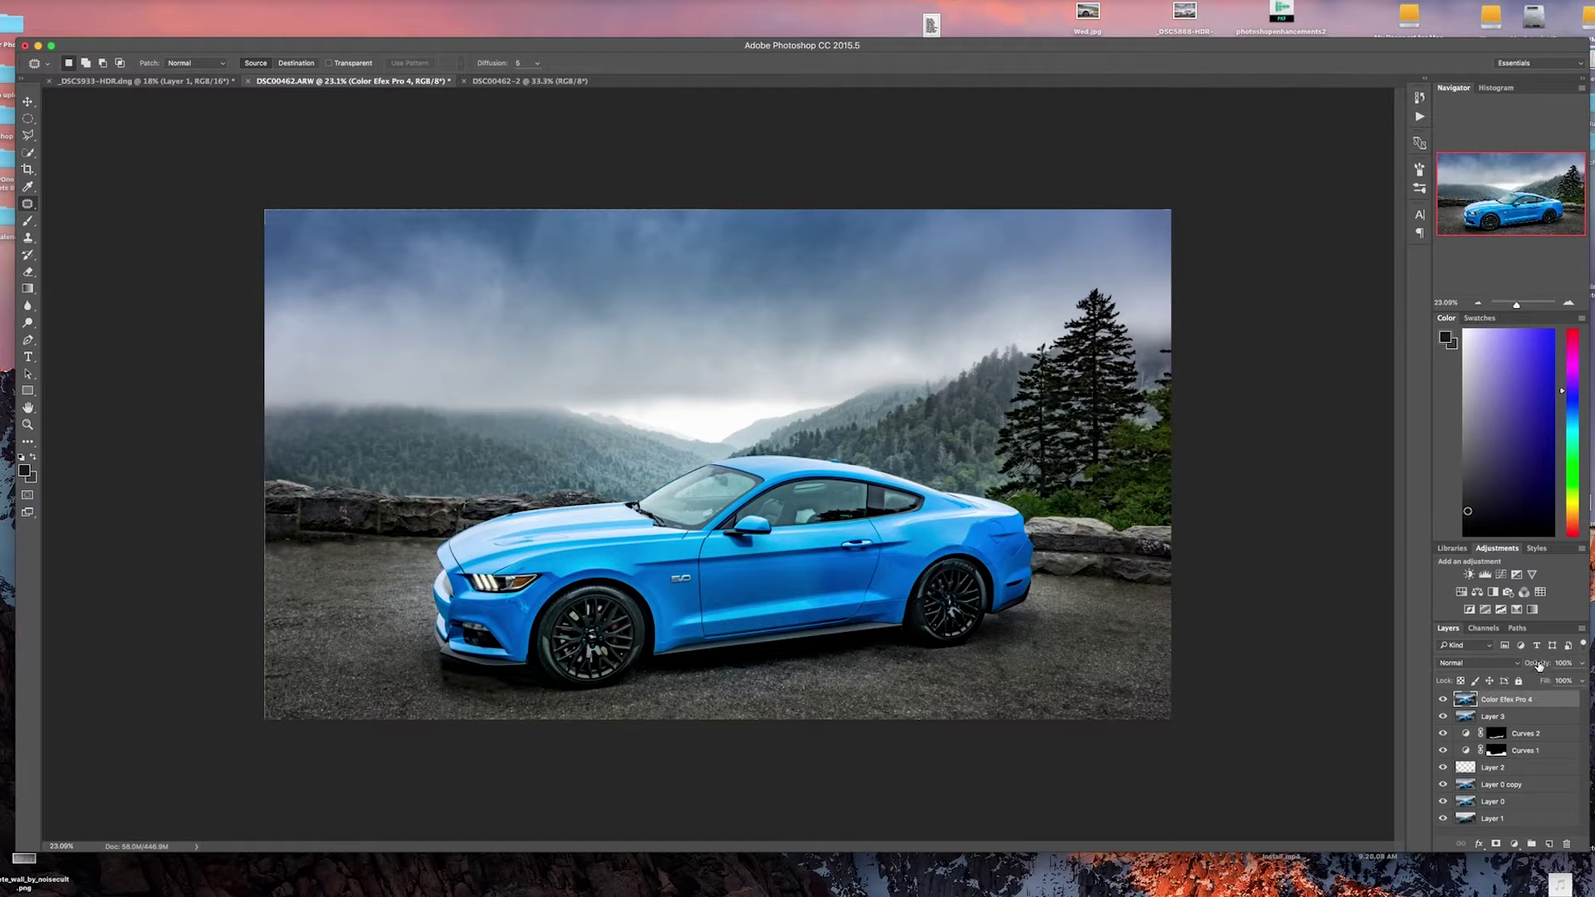
Set the Color Efex Pro 4 layer's opacity to 60% and compare the photo with and without that layer.
left_click_drag(1539, 664, 1522, 665)
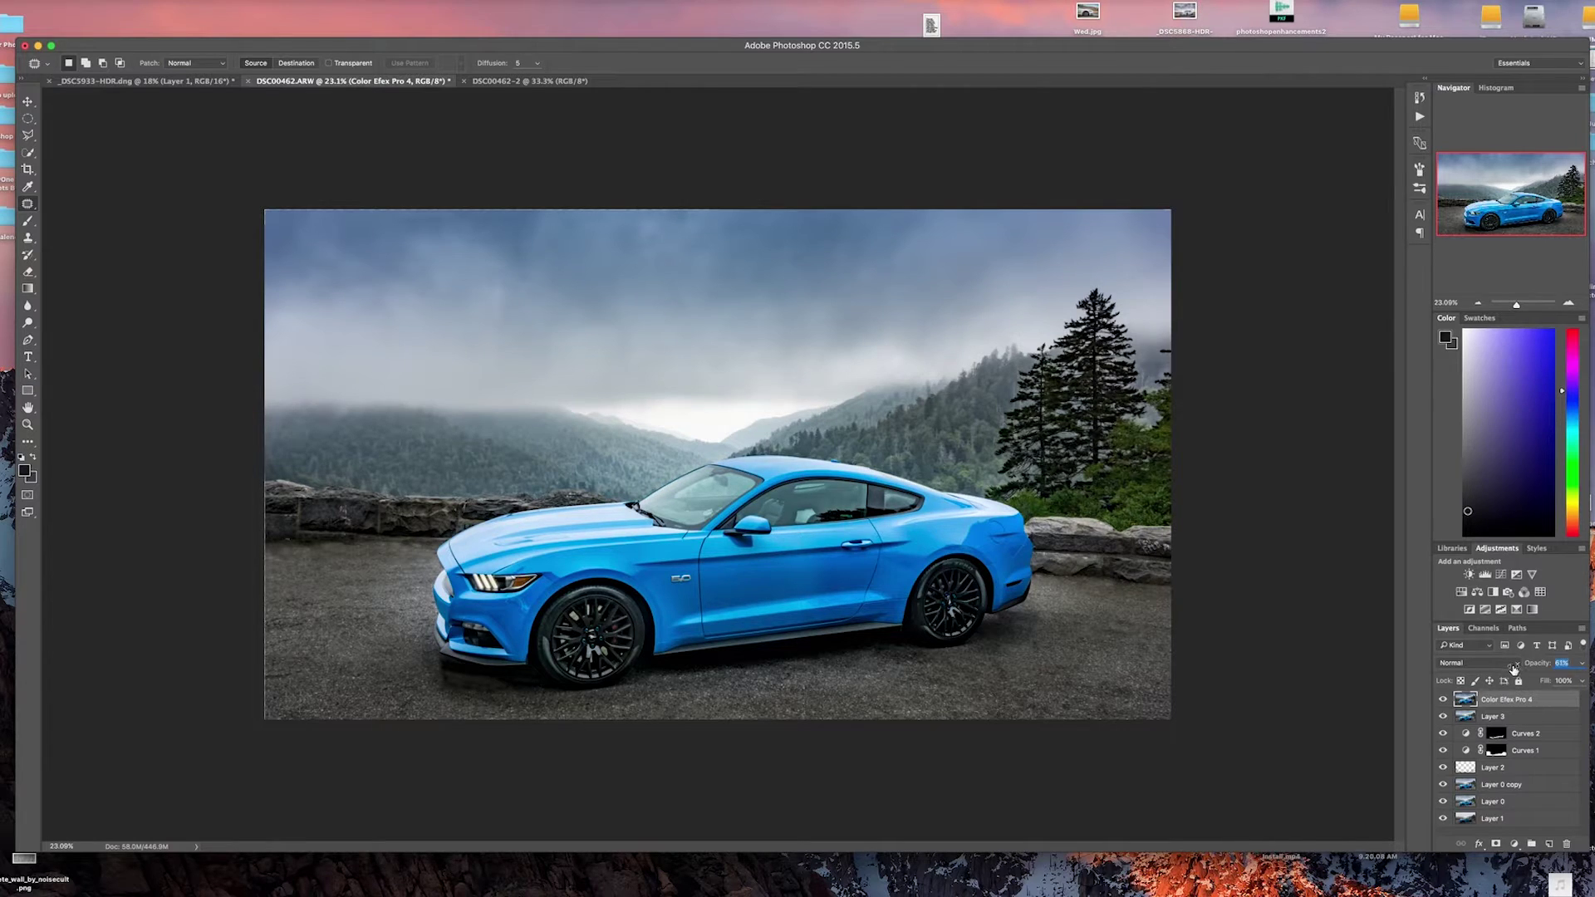
left_click_drag(1511, 669, 1509, 673)
left_click(1443, 700)
left_click(1442, 701)
left_click(1443, 700)
left_click(1443, 700)
Trace the windshield's upper edge with the Pen tool, from the base of the wipers up to the roof corner above the mirror.
scroll(815, 656, "up", 2)
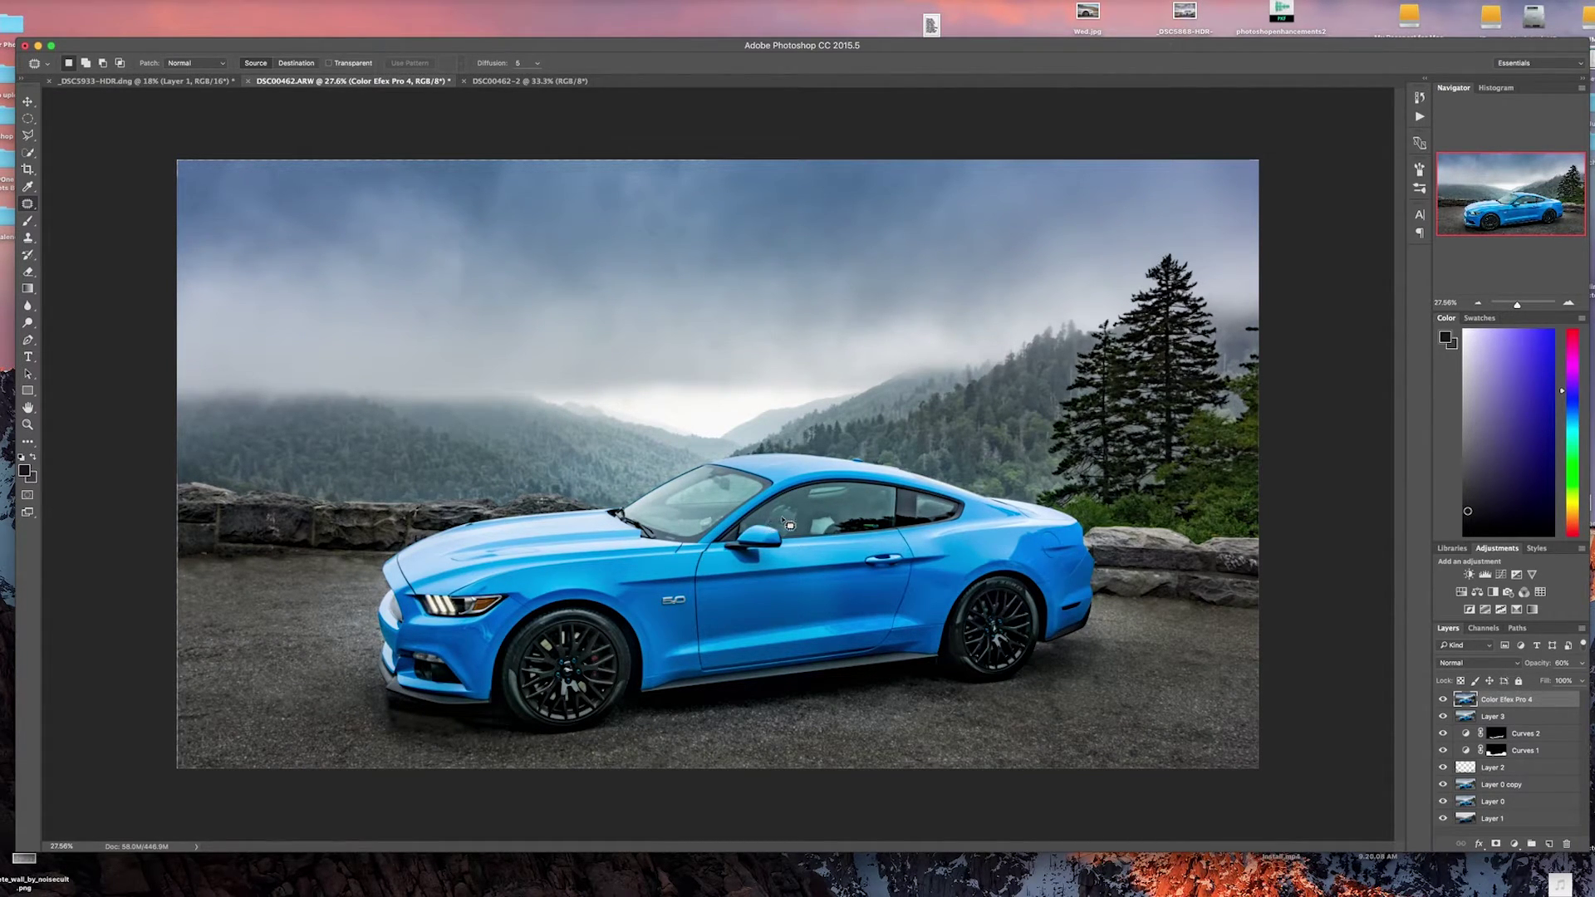
scroll(777, 526, "up", 6)
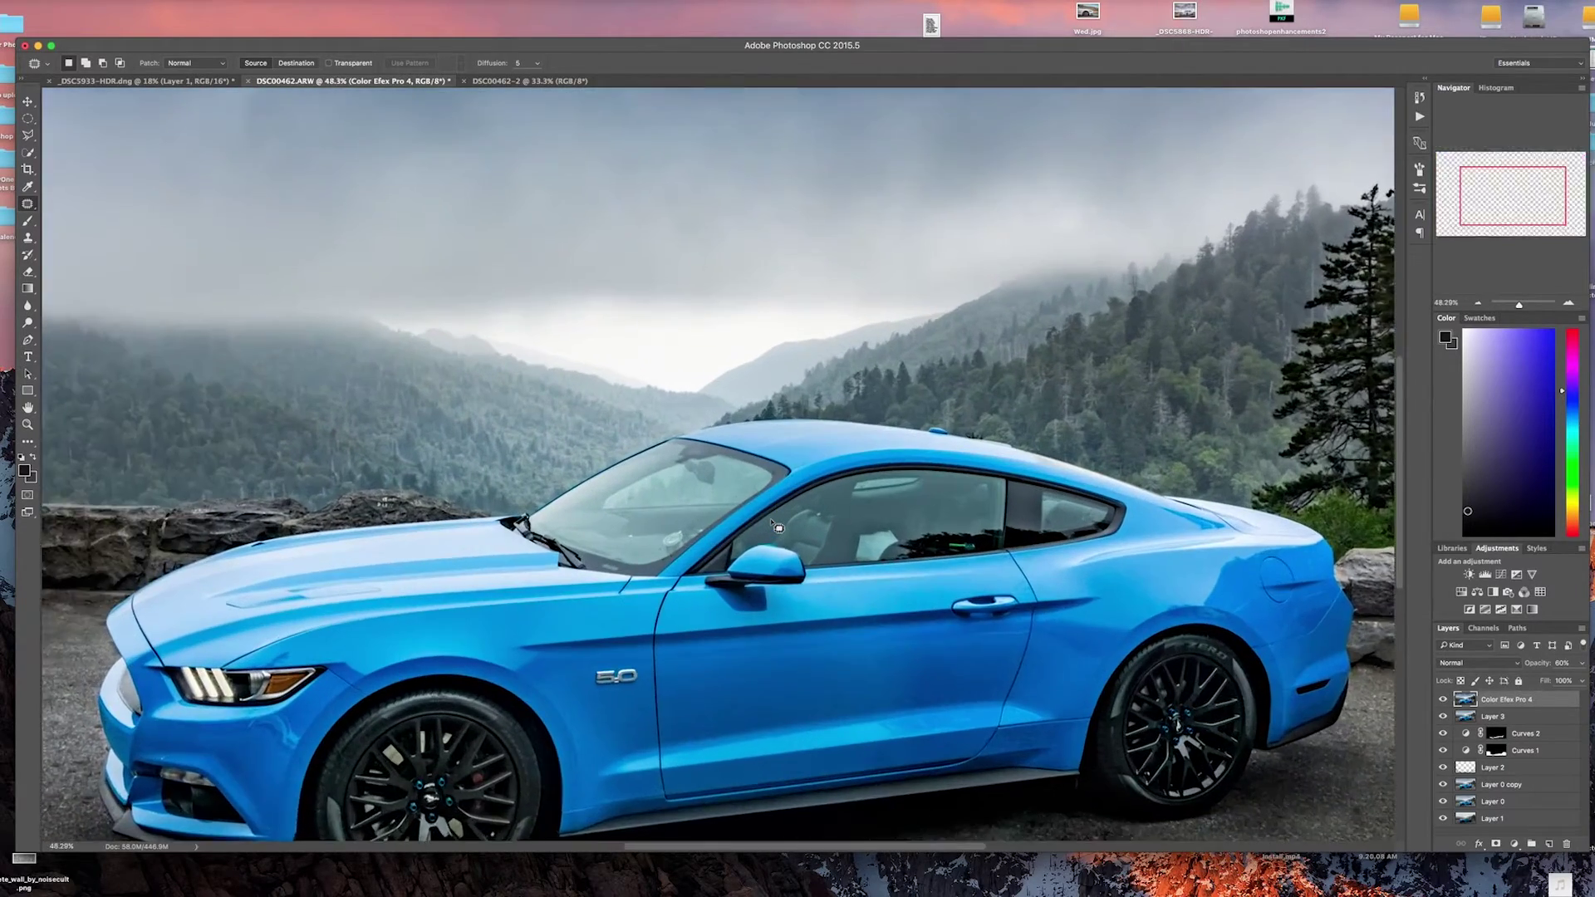
scroll(598, 518, "up", 4)
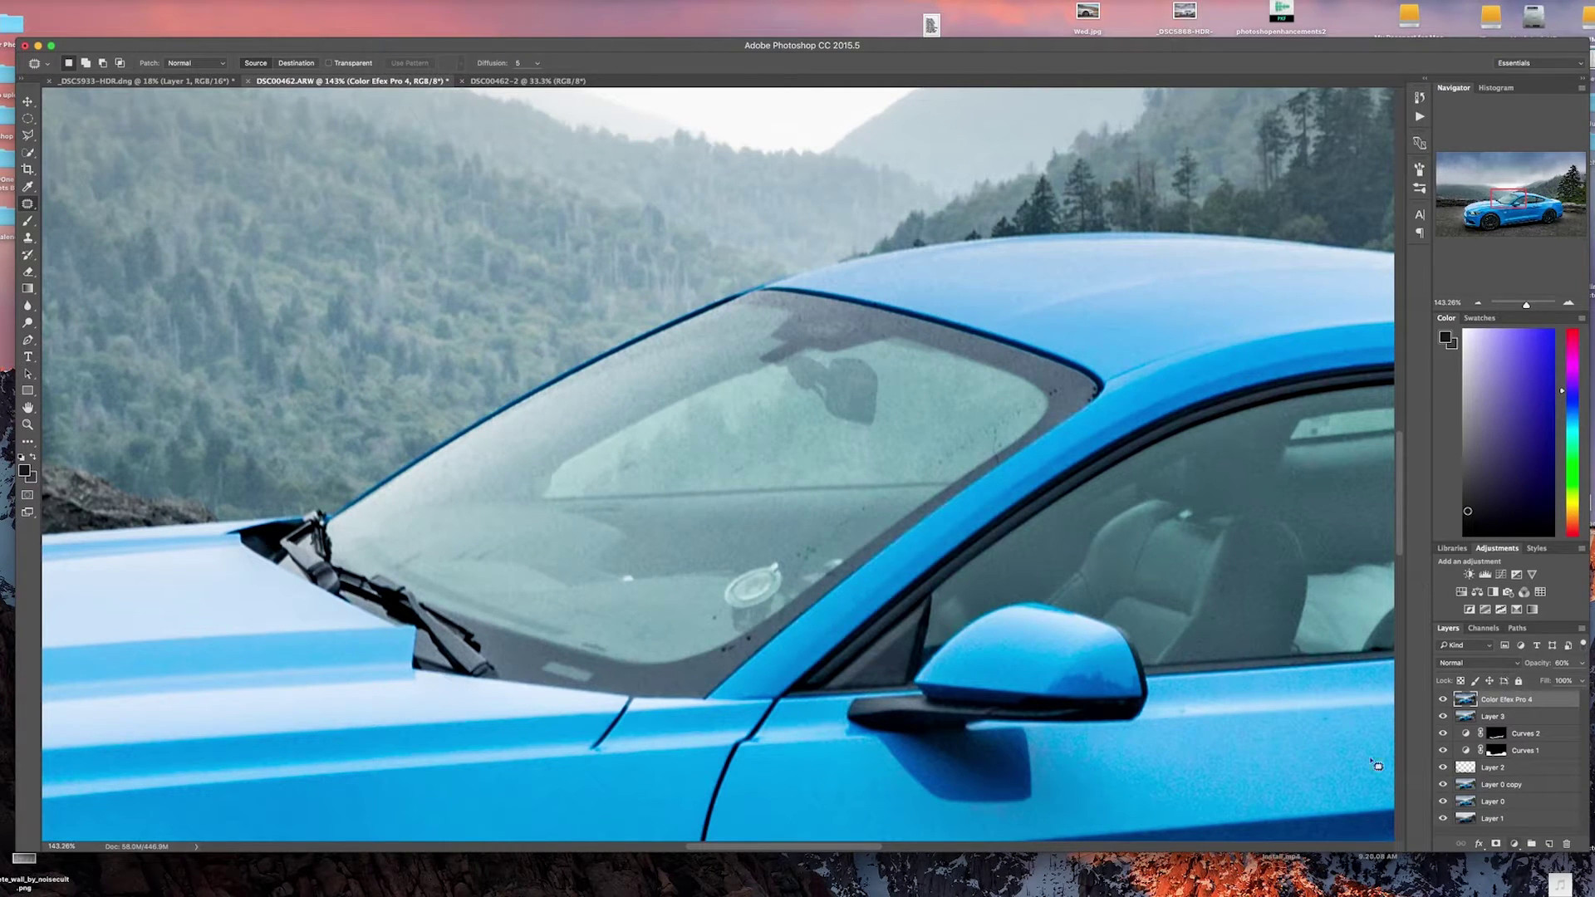
left_click(27, 339)
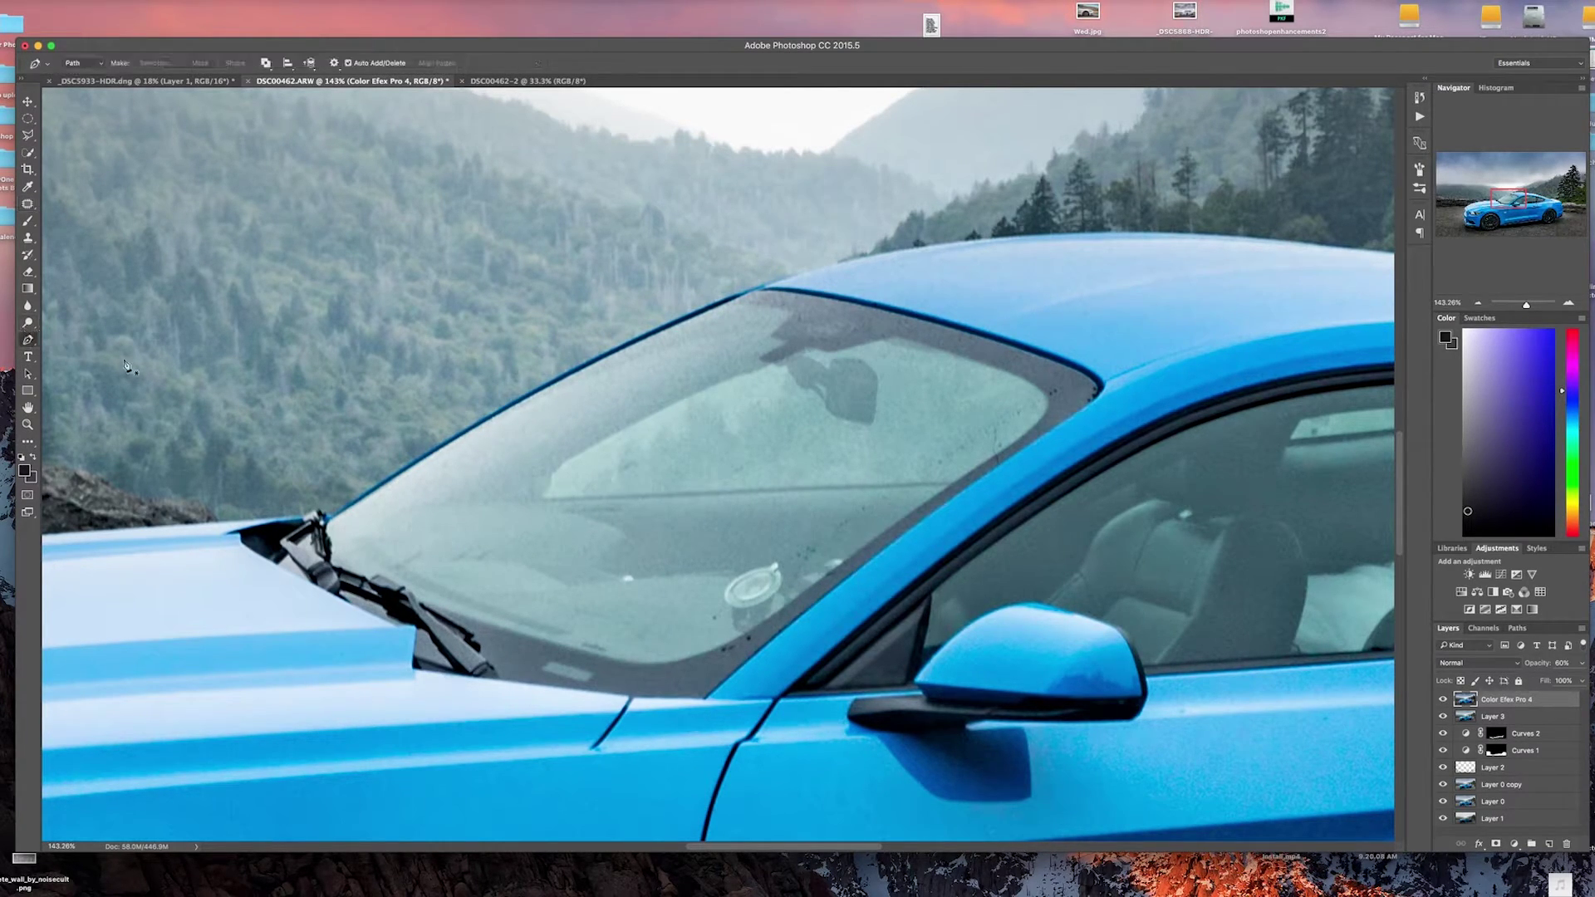
left_click(331, 523)
left_click(613, 353)
left_click_drag(894, 311, 909, 318)
left_click(1042, 355)
left_click(1097, 384)
Continue the windshield path down the blue pillar, along the lower glass edge and around the wiper.
left_click(825, 596)
left_click(732, 673)
left_click(703, 698)
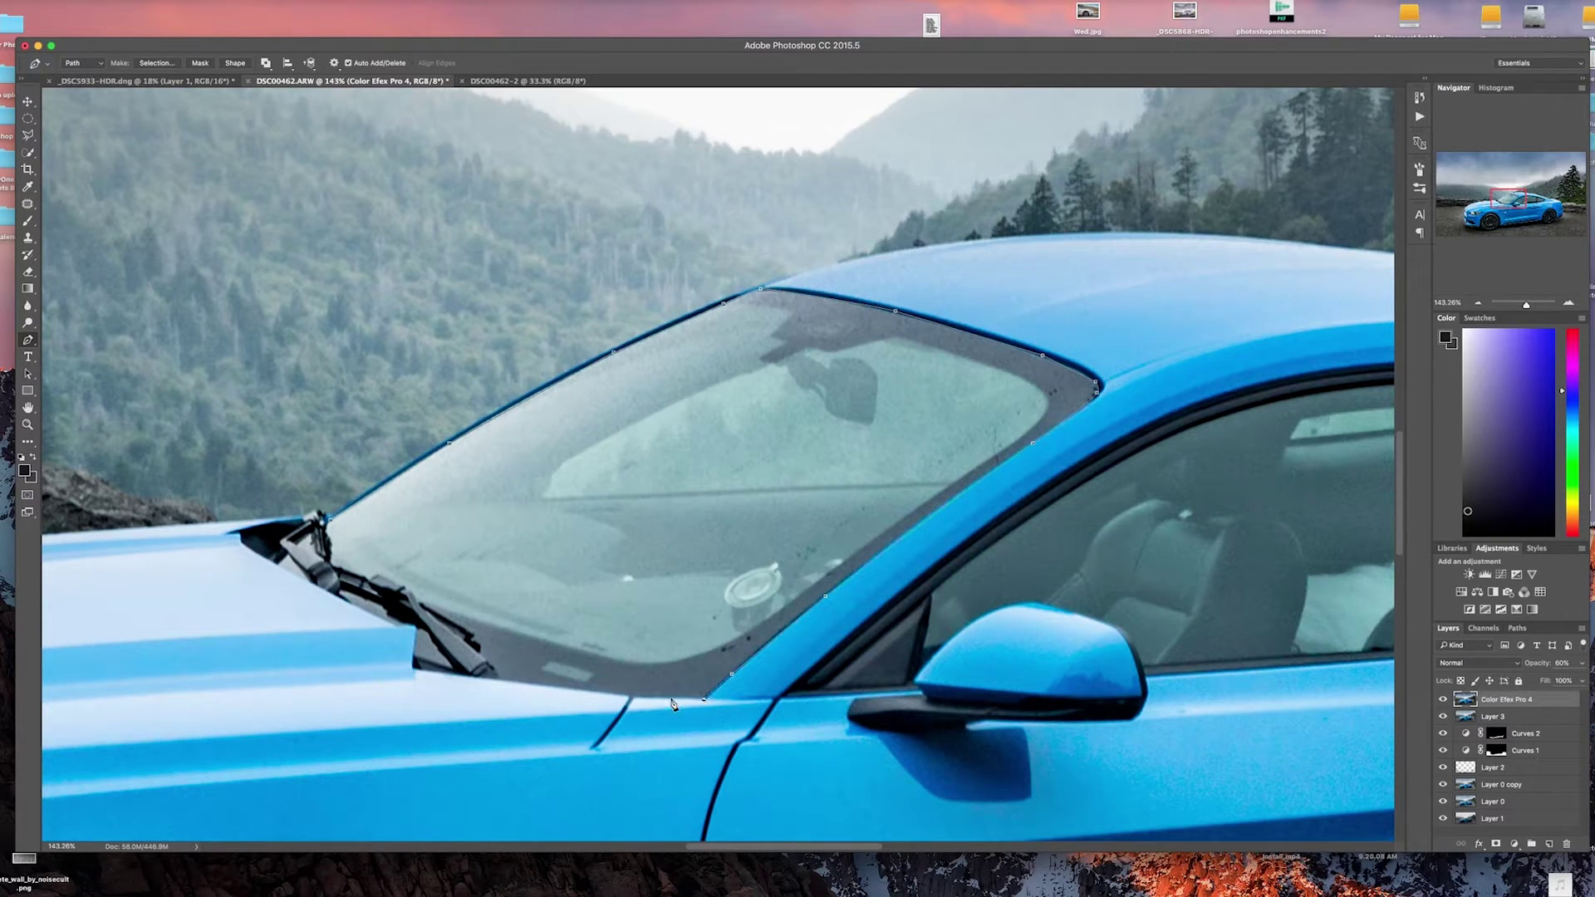
left_click(564, 687)
left_click(488, 665)
left_click(474, 636)
left_click(415, 595)
left_click(379, 574)
Load the windshield path as a selection and fill it with the dark foreground color on a new layer.
left_click(1550, 845)
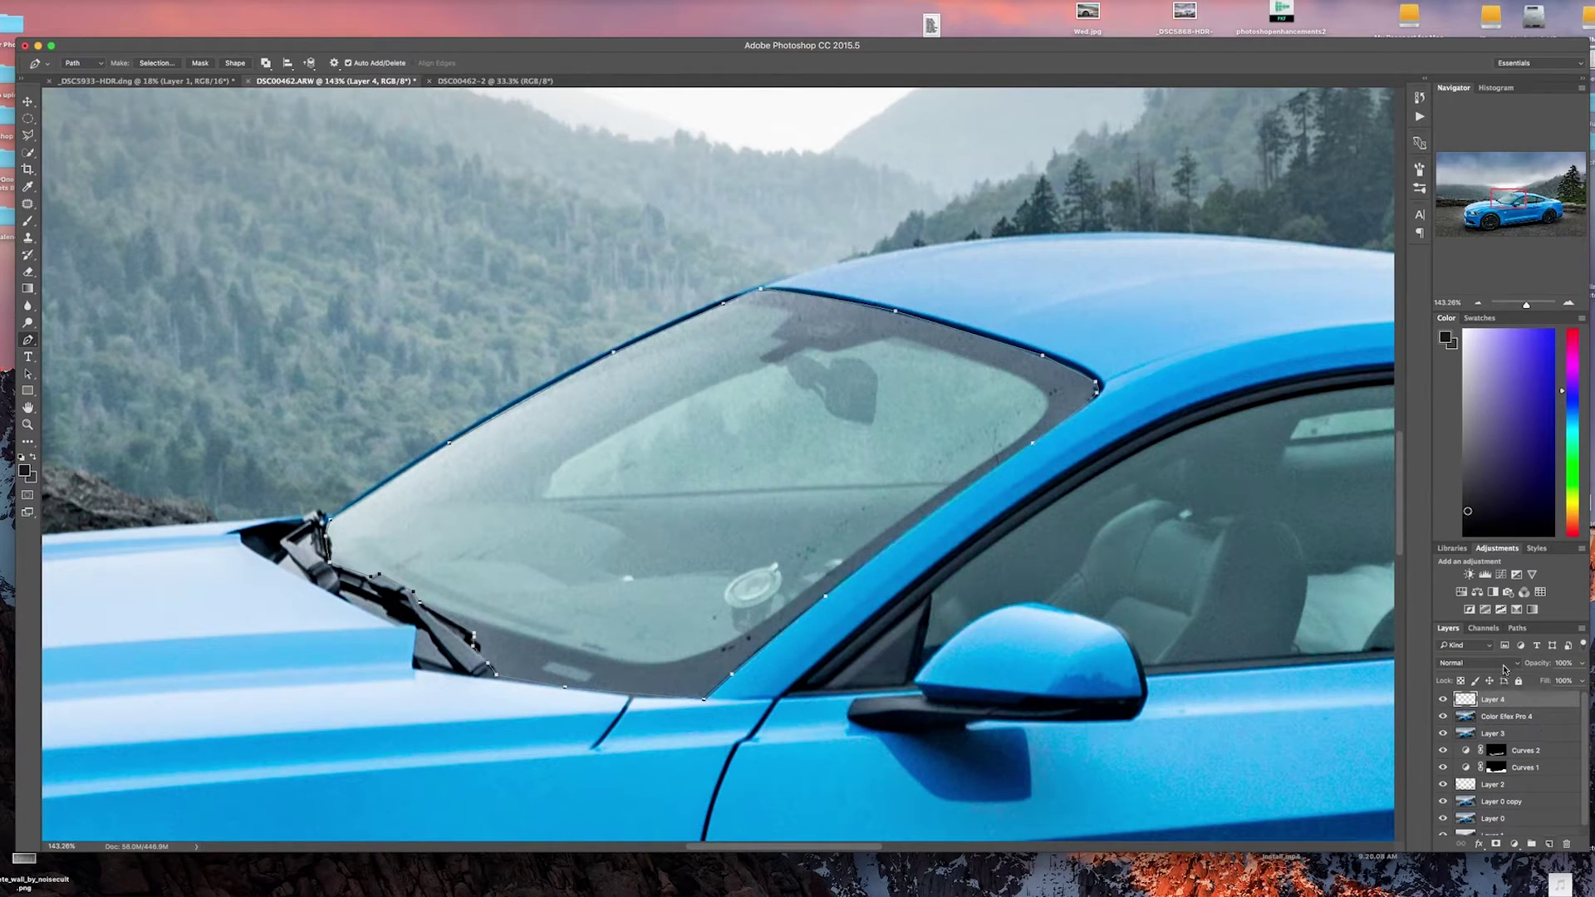
left_click(1518, 629)
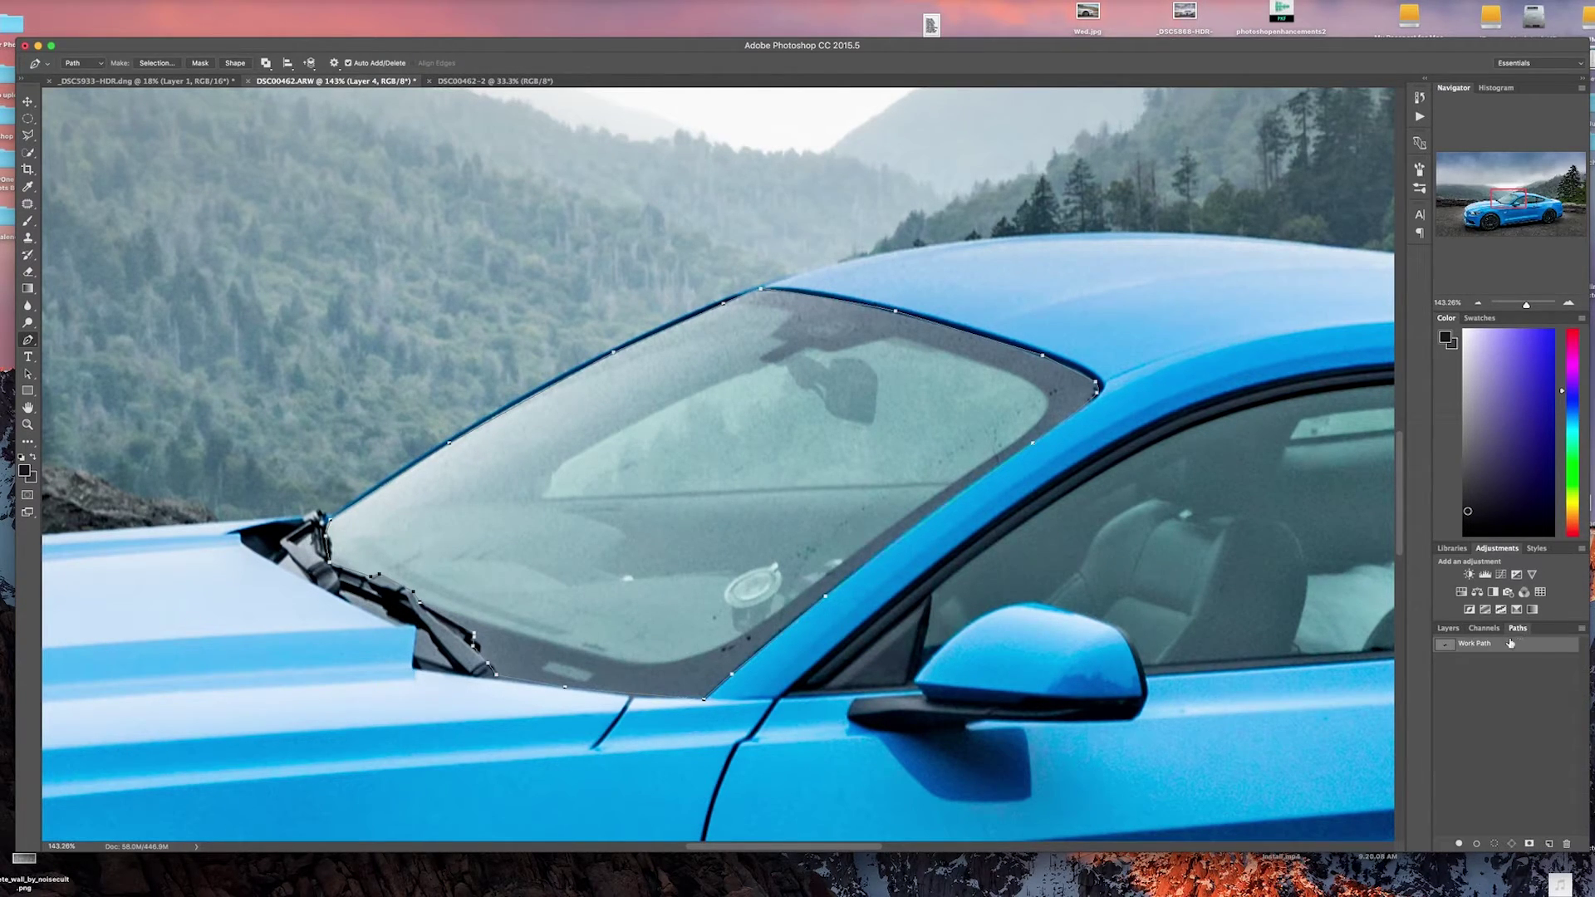
left_click(1453, 646, "super")
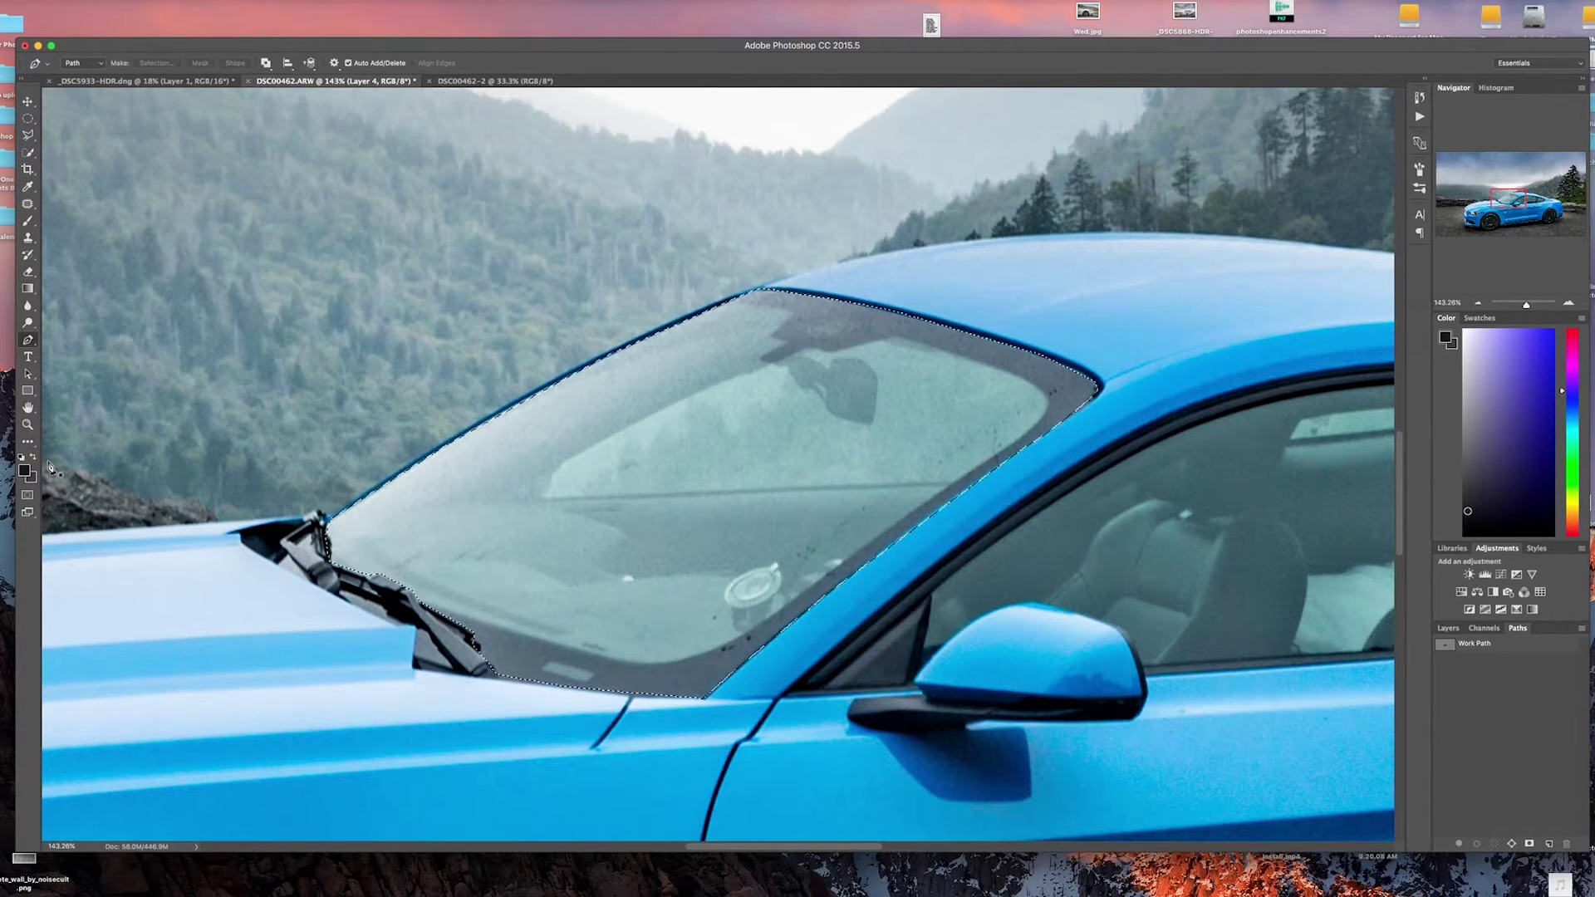
key("alt+BackSpace")
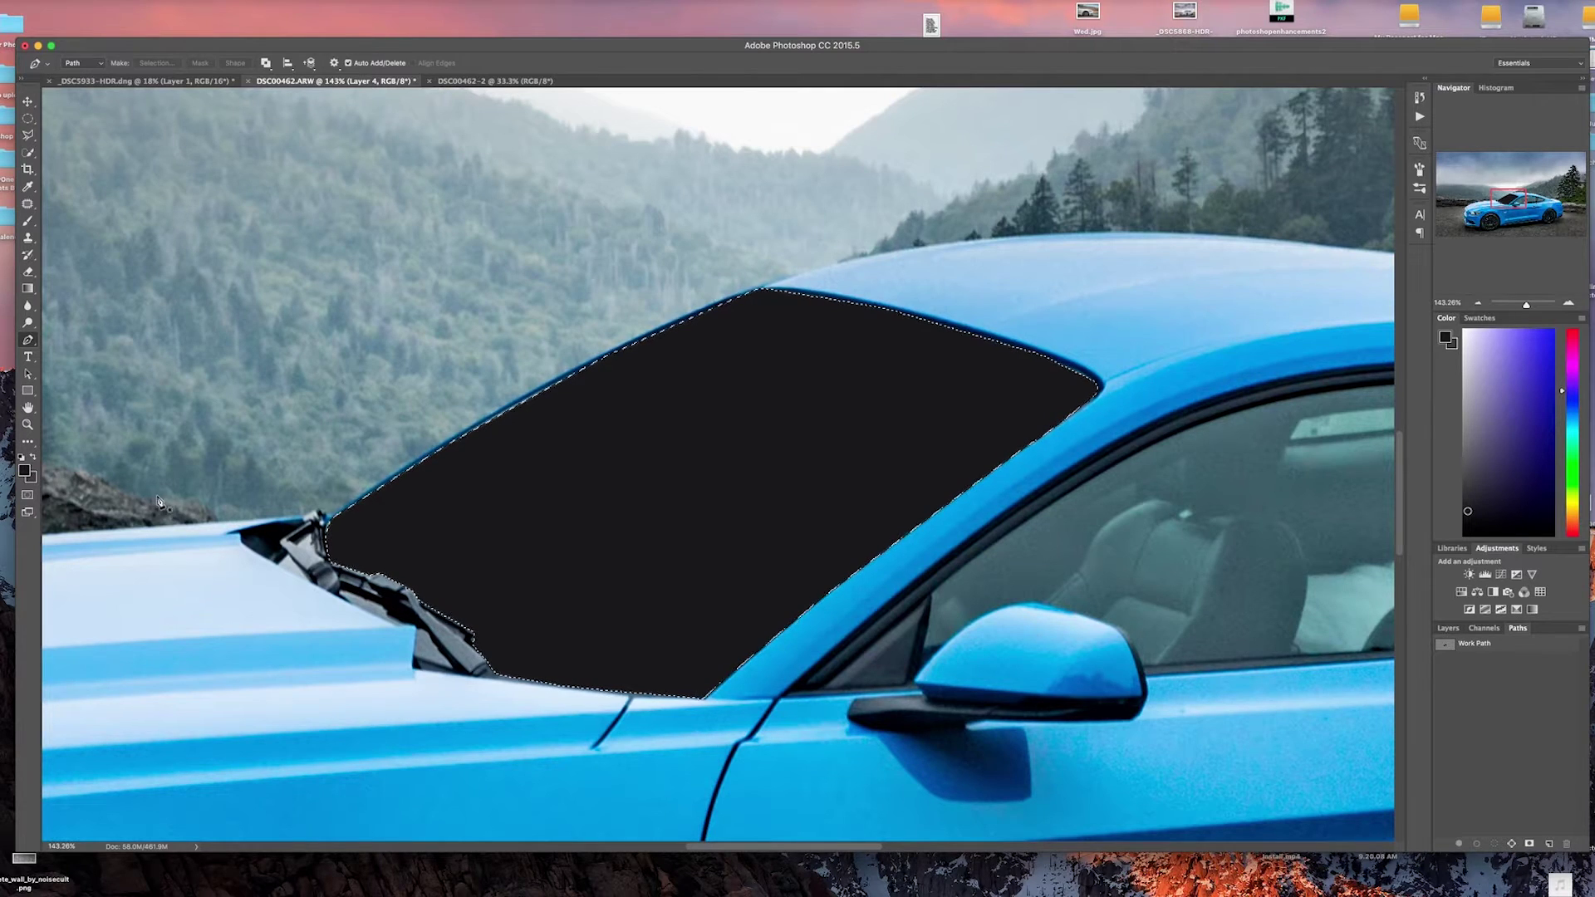
On another new layer, apply a white-to-transparent gradient from the windshield's roof corner toward its middle, and deselect.
left_click(1448, 628)
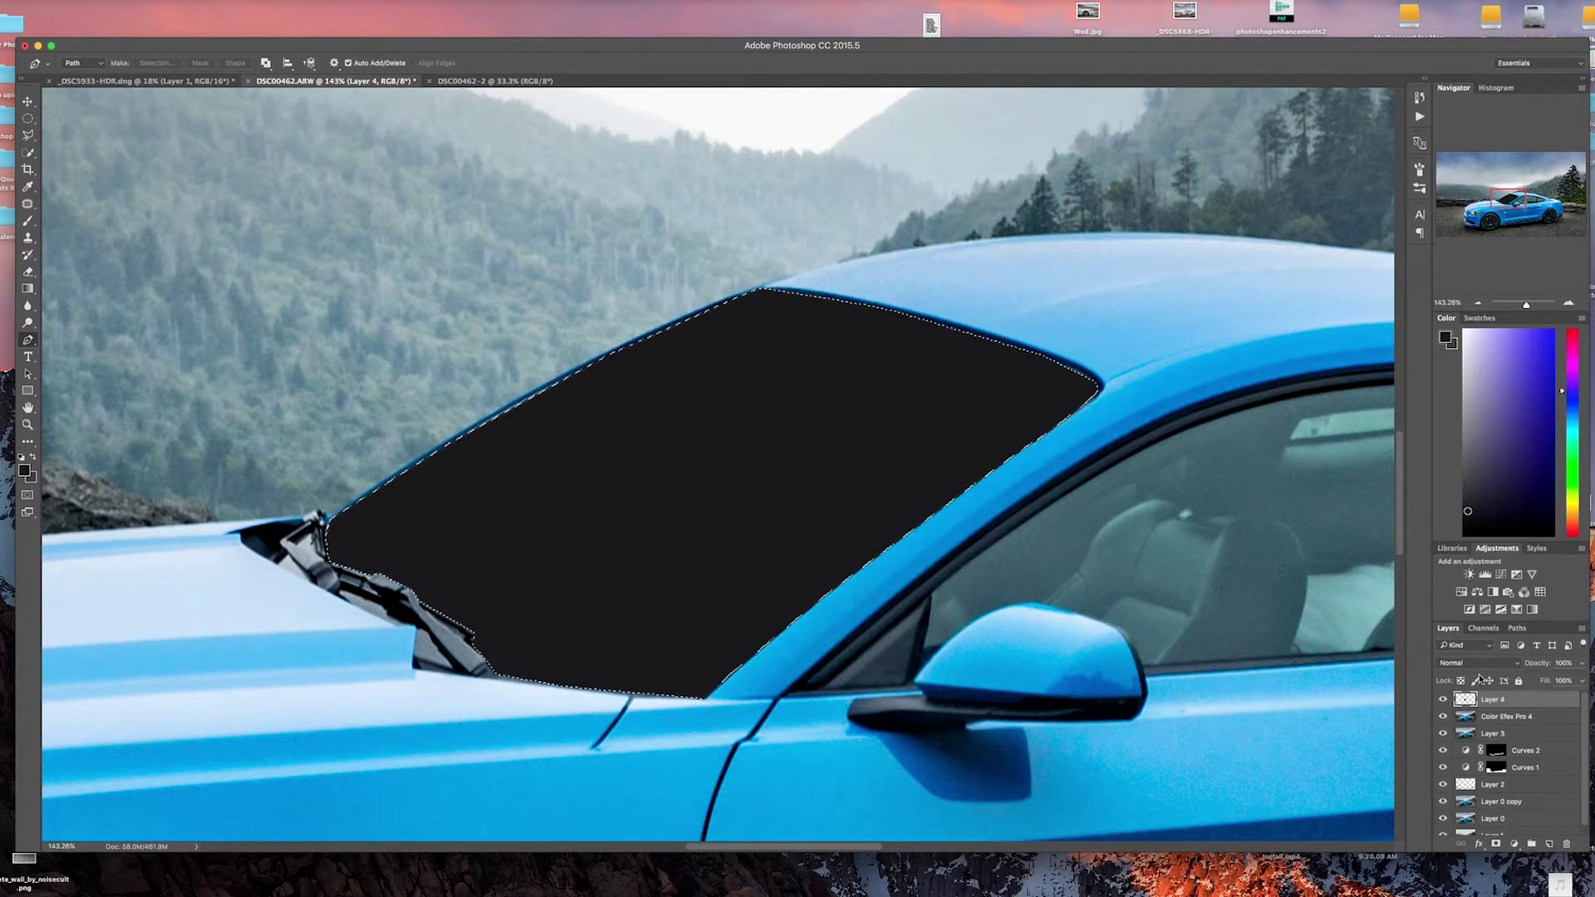
left_click(1548, 844)
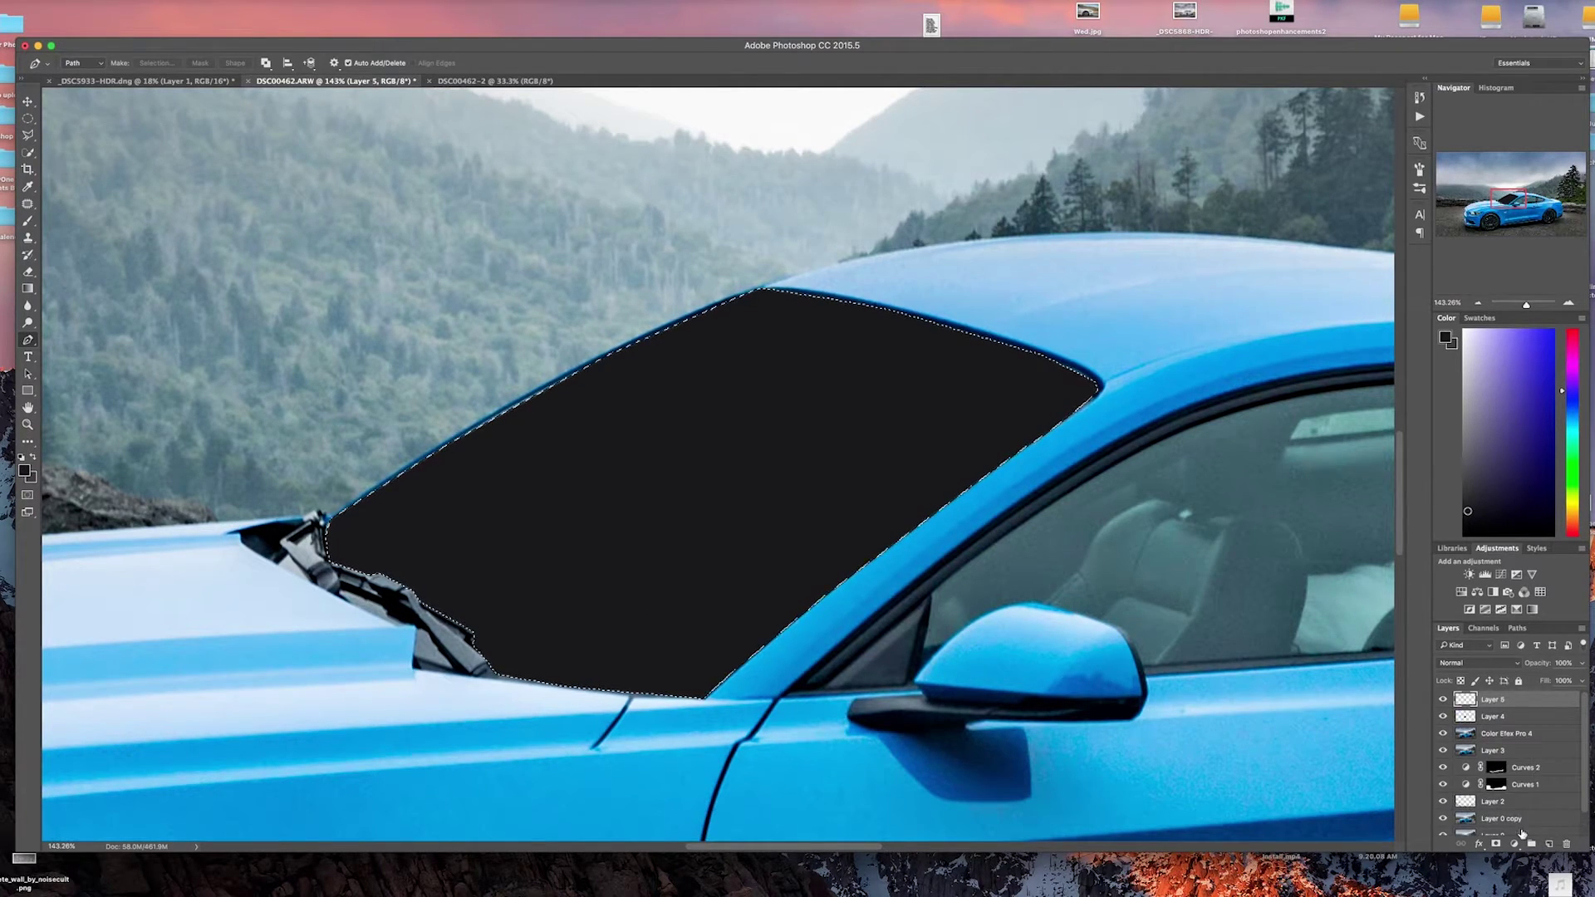
left_click(27, 289)
key("d")
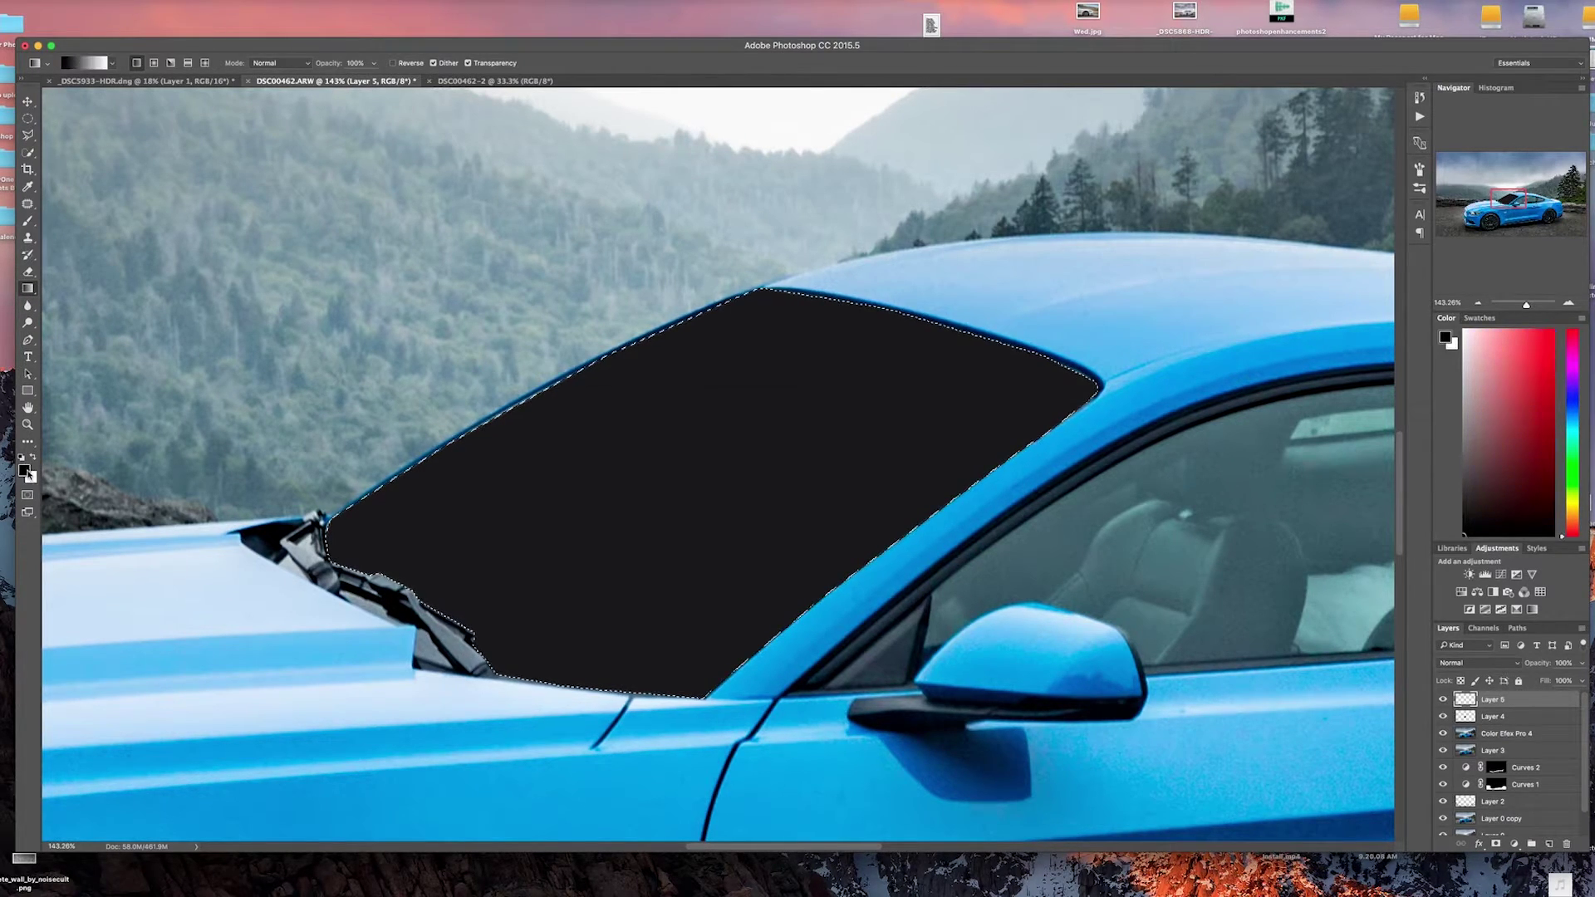
left_click(33, 459)
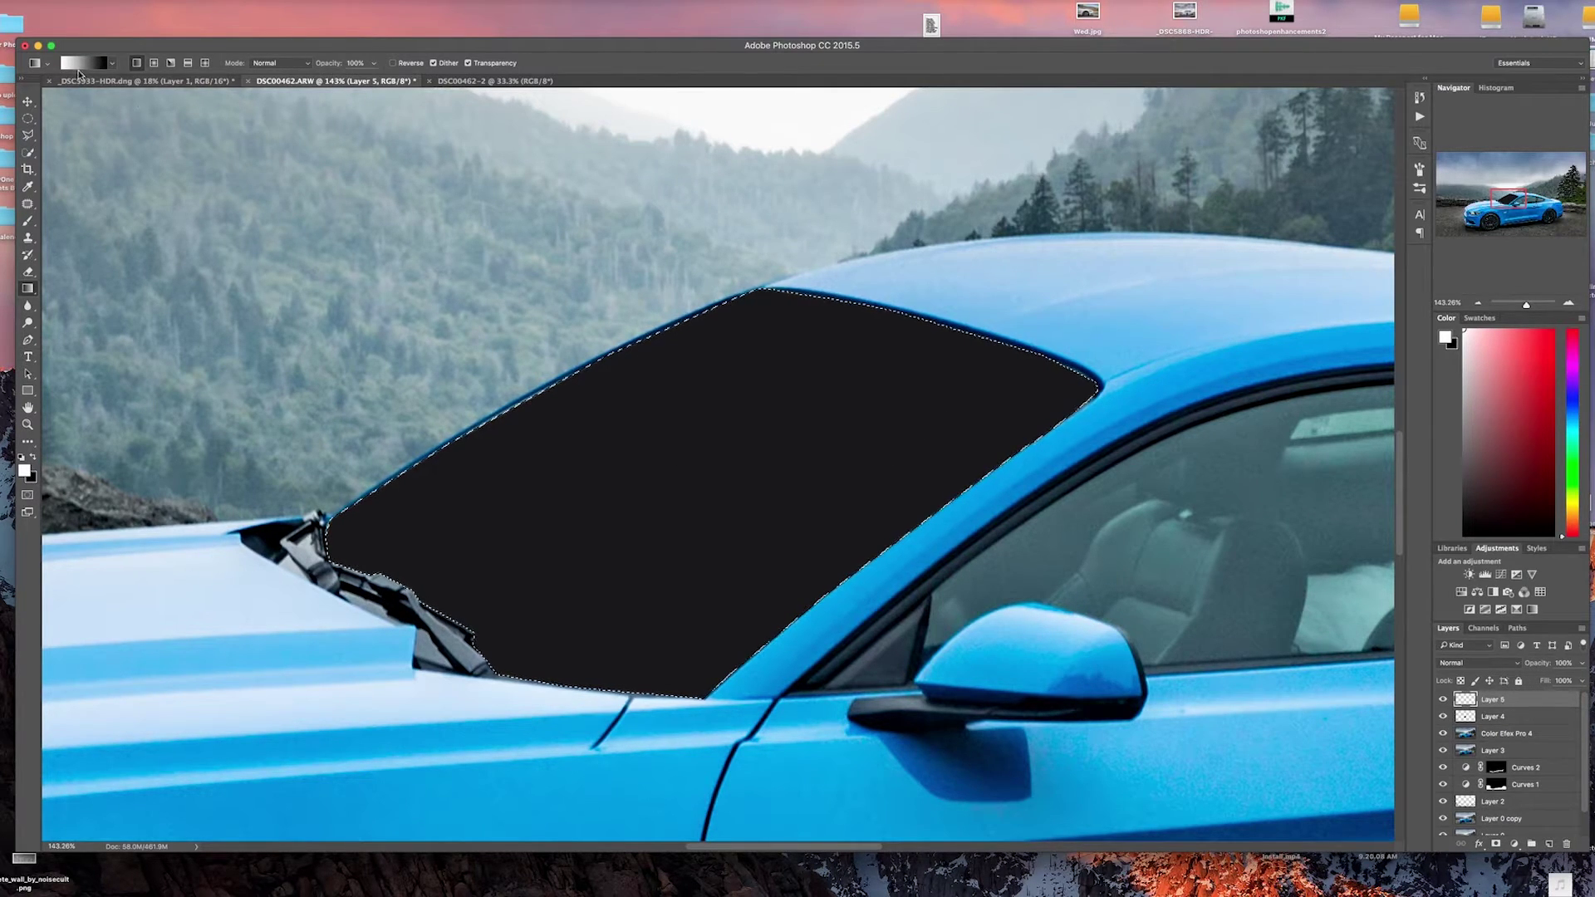
left_click(111, 64)
left_click(62, 91)
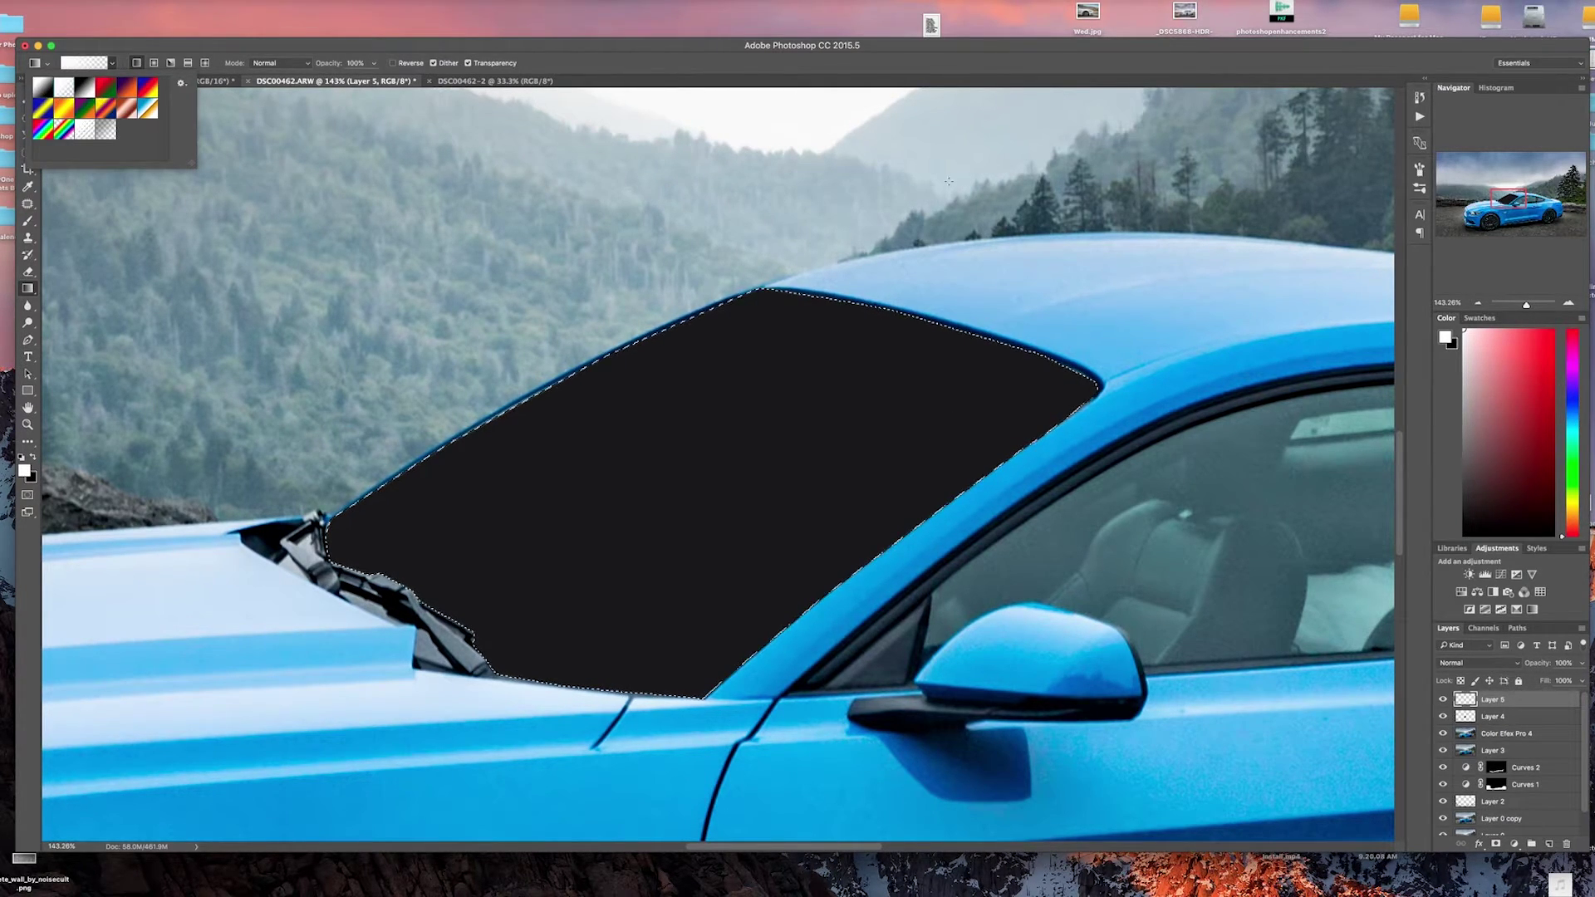
left_click(1283, 277)
left_click_drag(1282, 277, 792, 515)
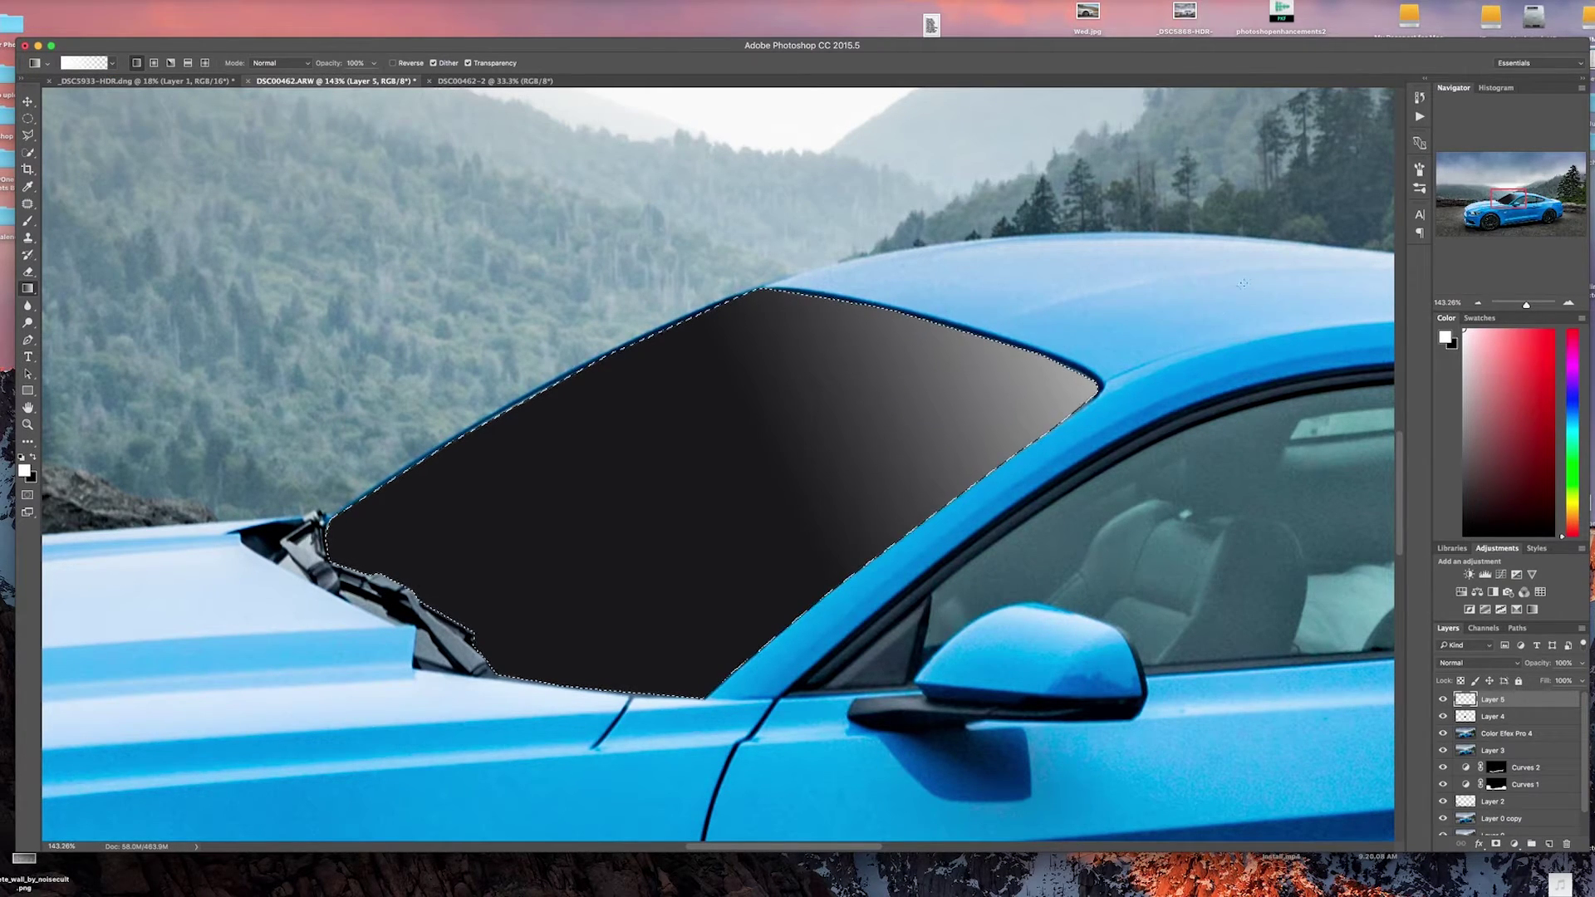
left_click_drag(1246, 273, 675, 529)
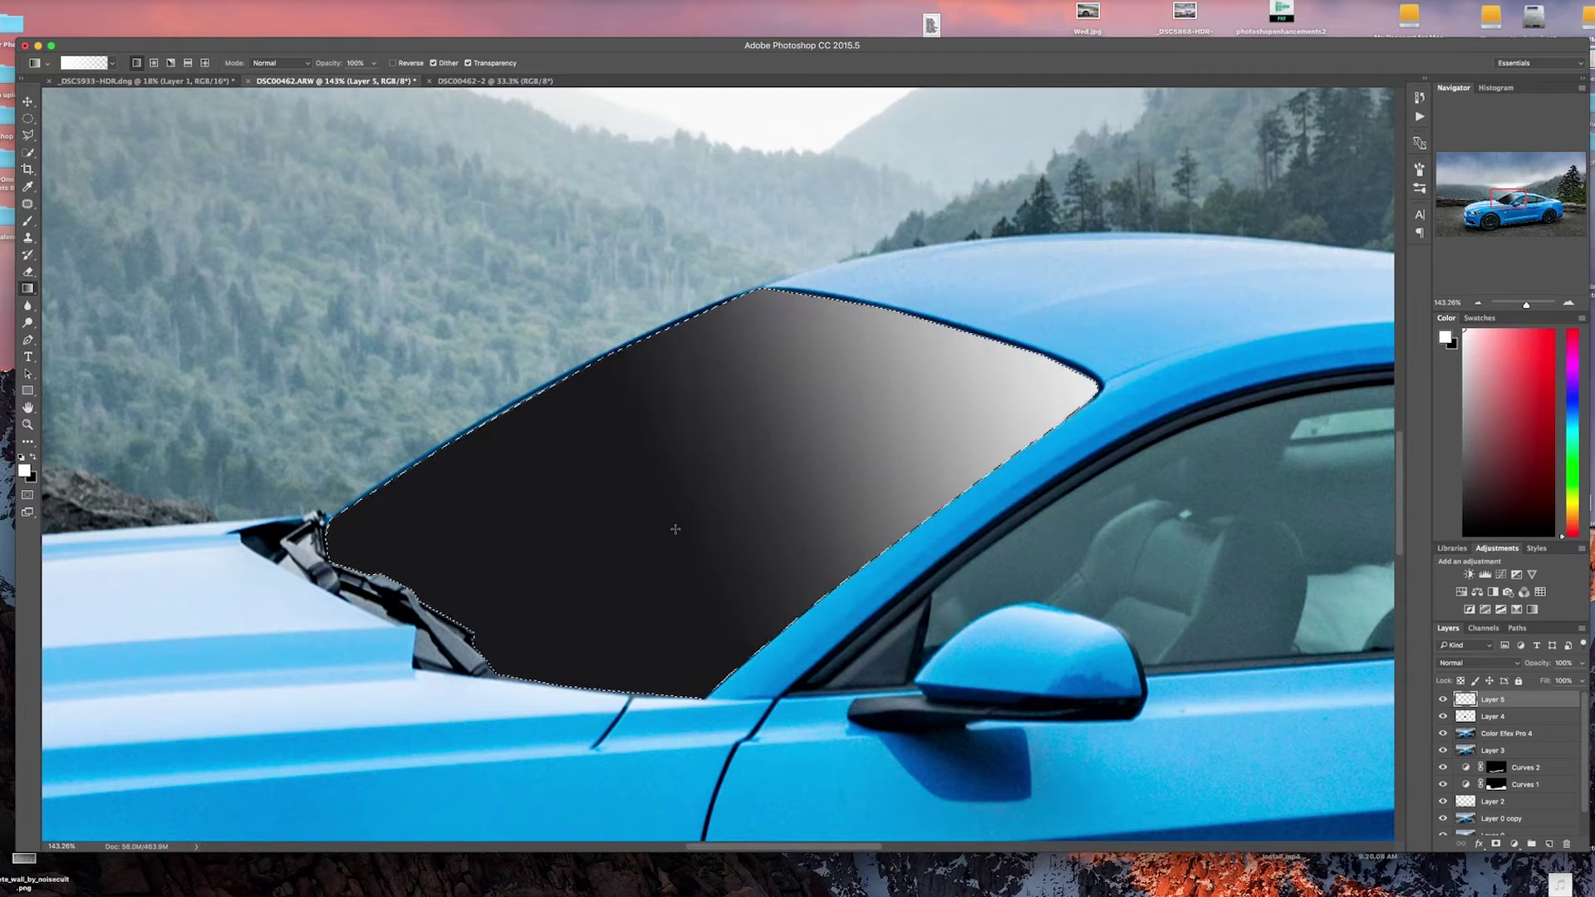
scroll(729, 533, "down", 12)
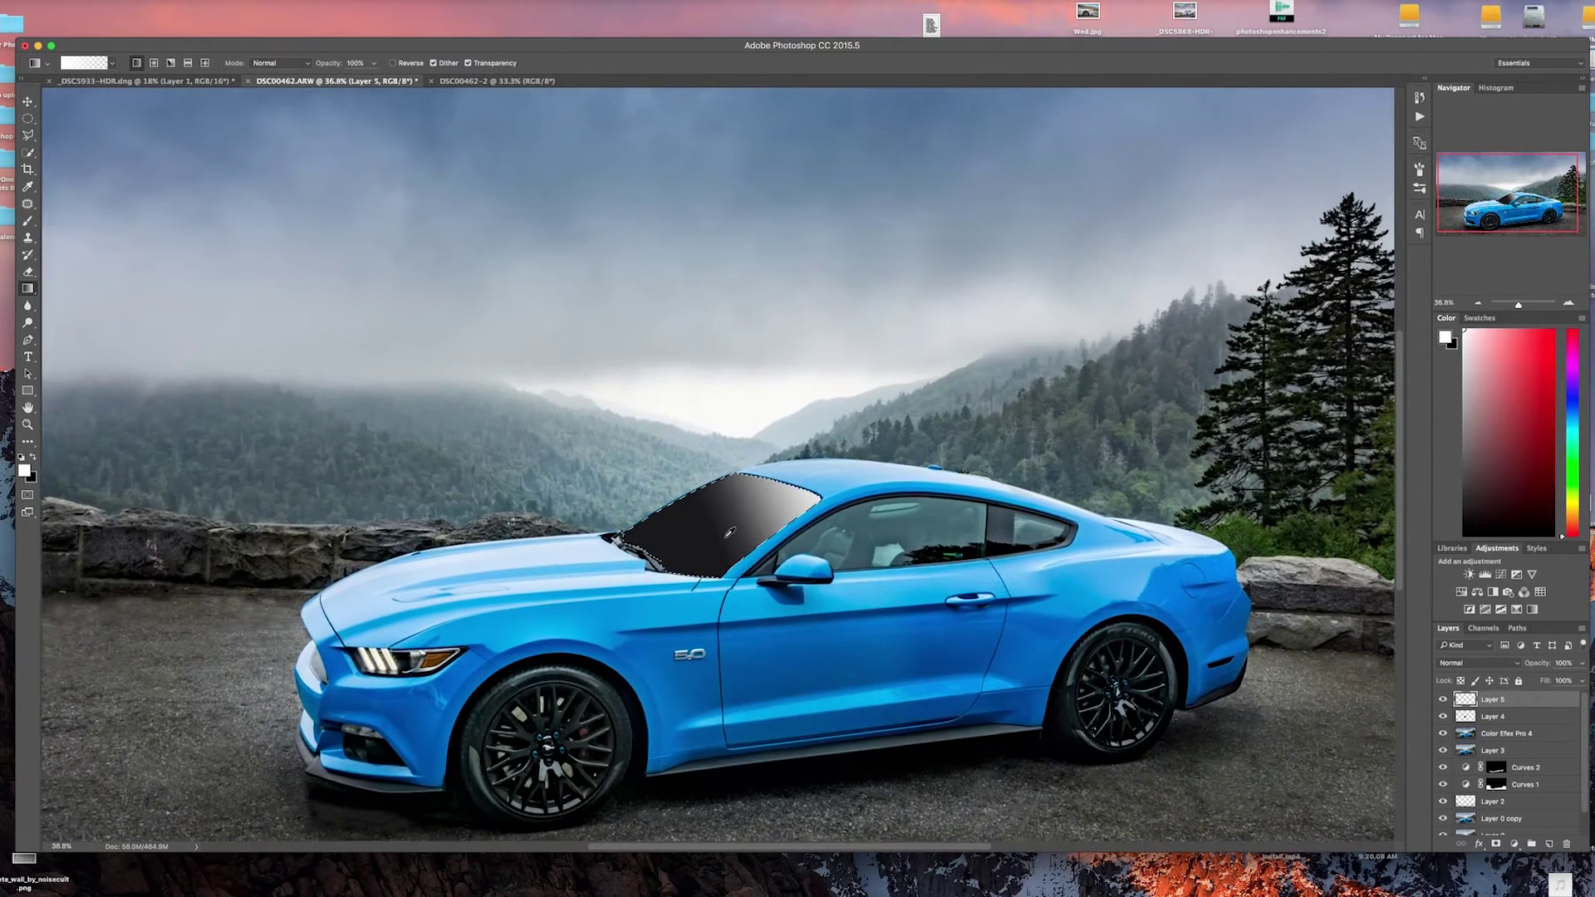
scroll(734, 534, "up", 2)
key("ctrl+d")
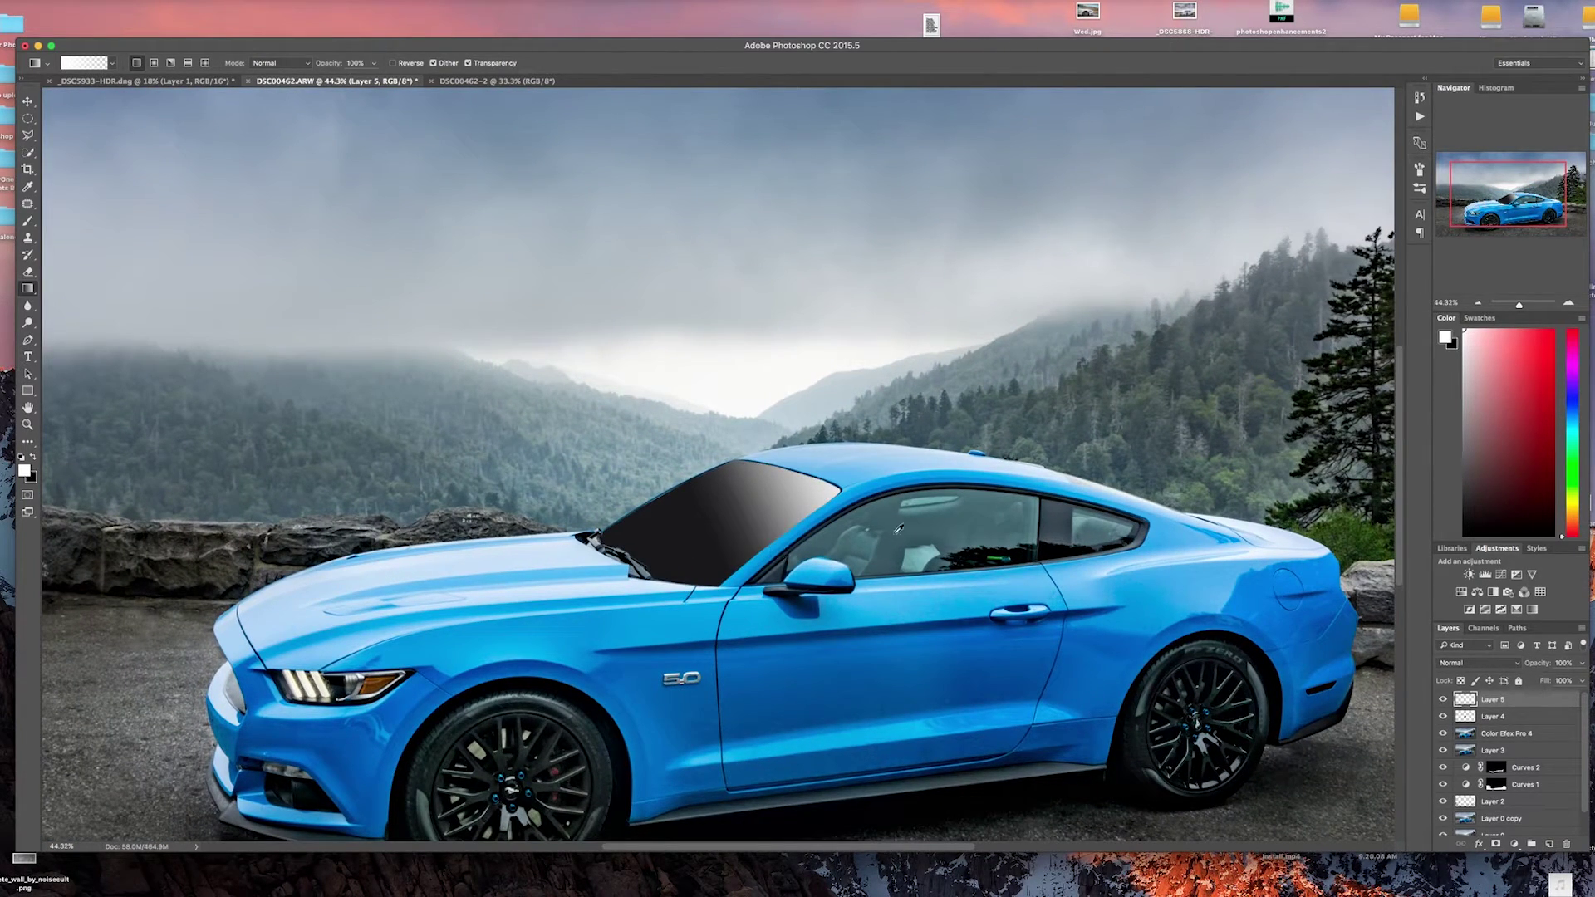
Trace the upper edge of the side windows with the Pen tool, from the mirror around the rear quarter window's curved end.
scroll(902, 531, "up", 5)
scroll(908, 538, "right", 2)
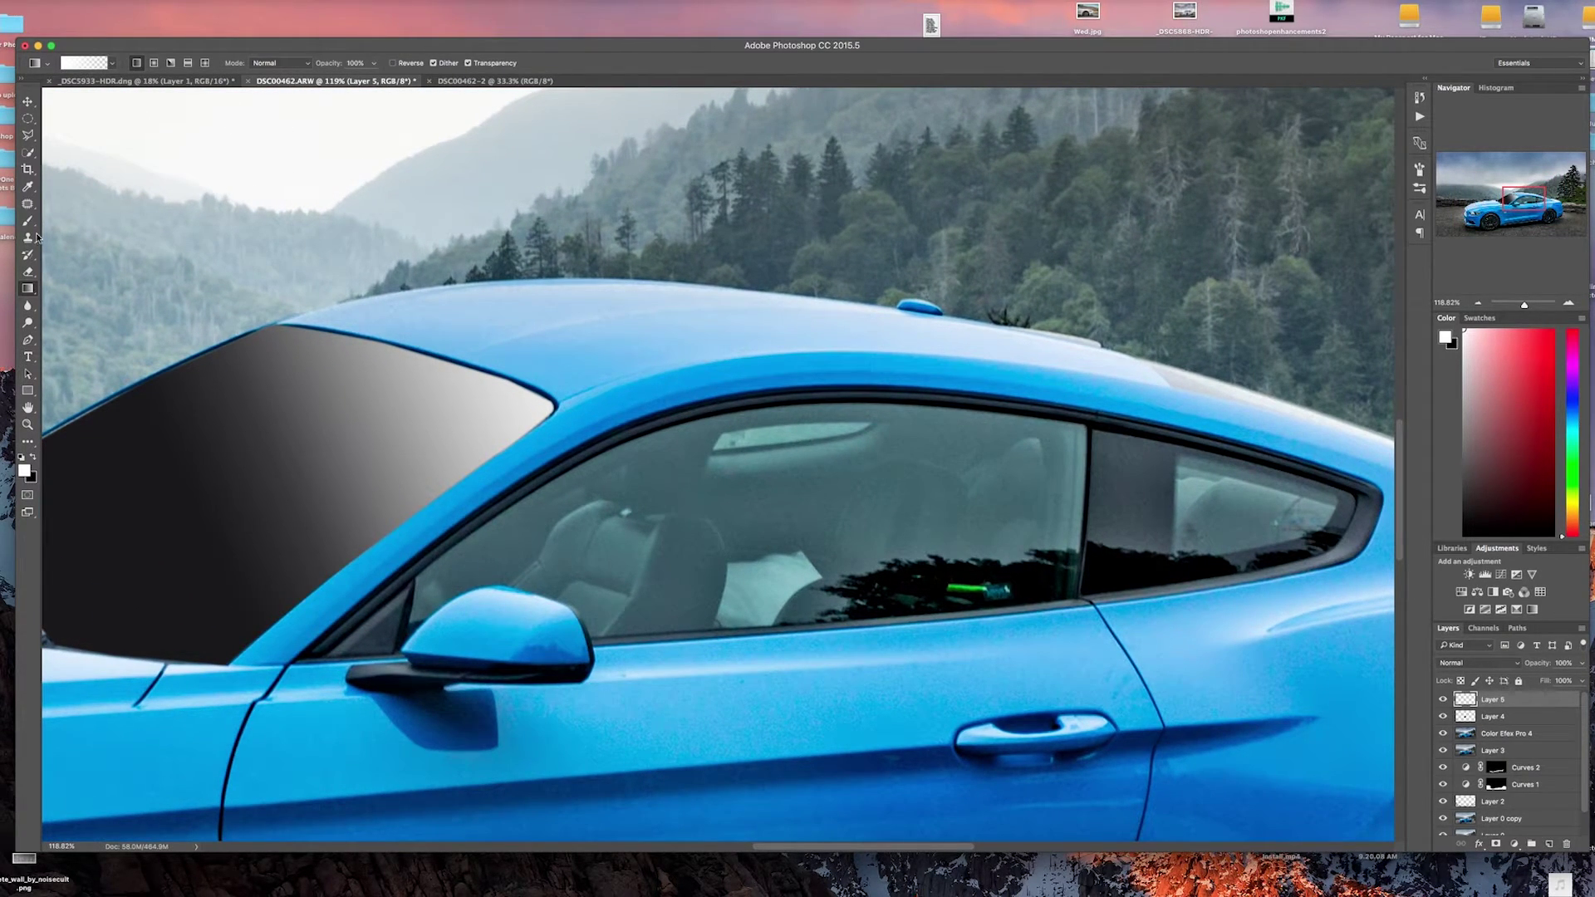
left_click(27, 339)
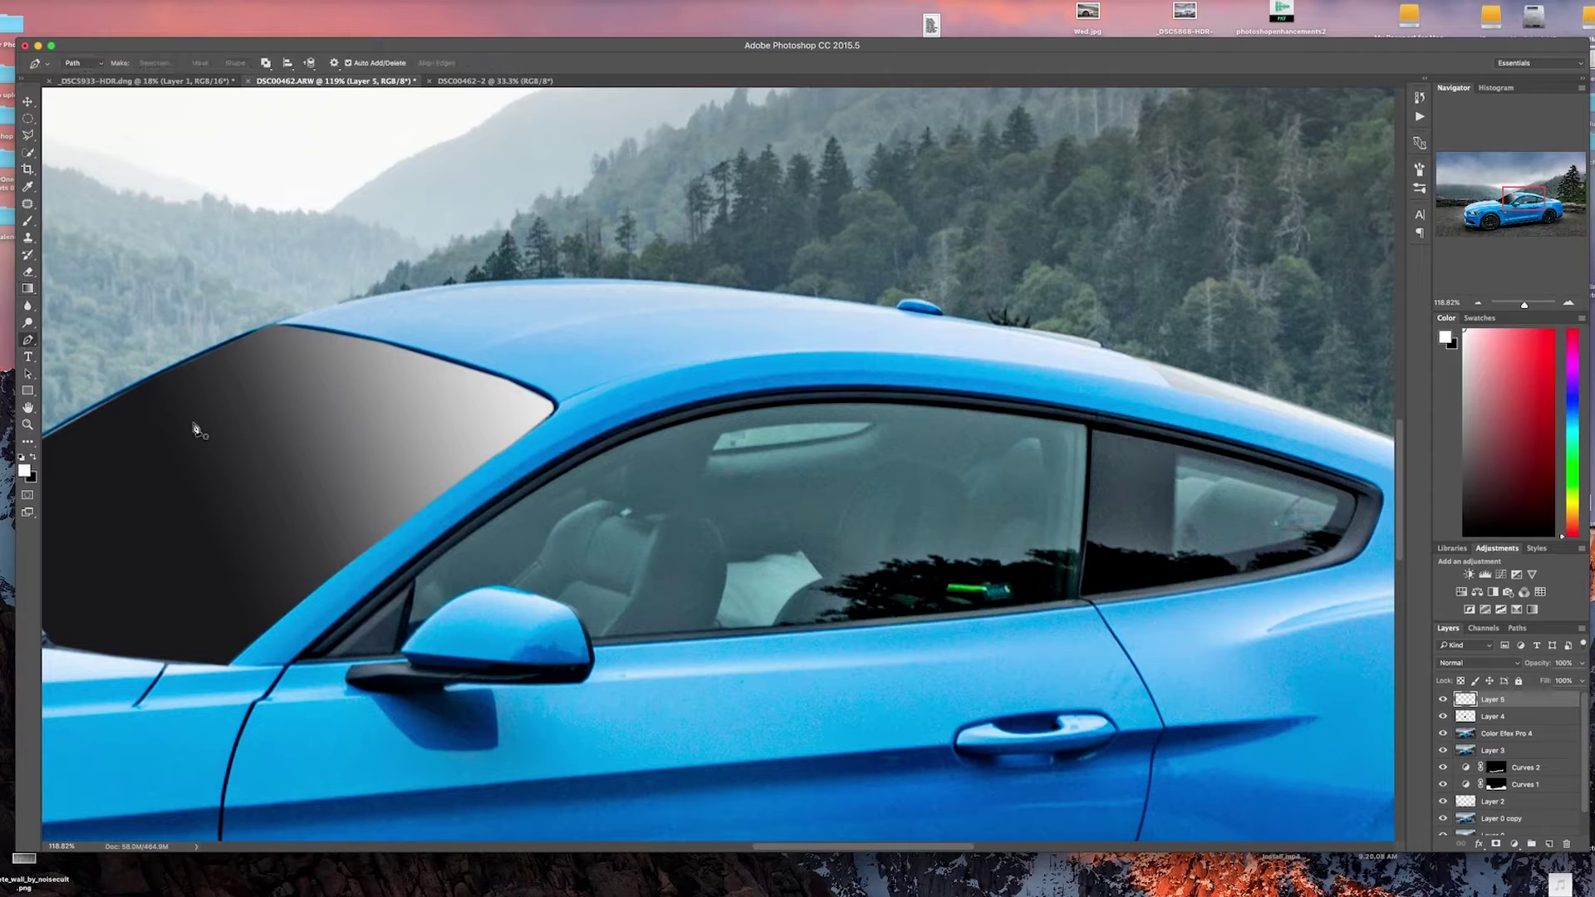
left_click(411, 622)
left_click_drag(668, 429, 756, 415)
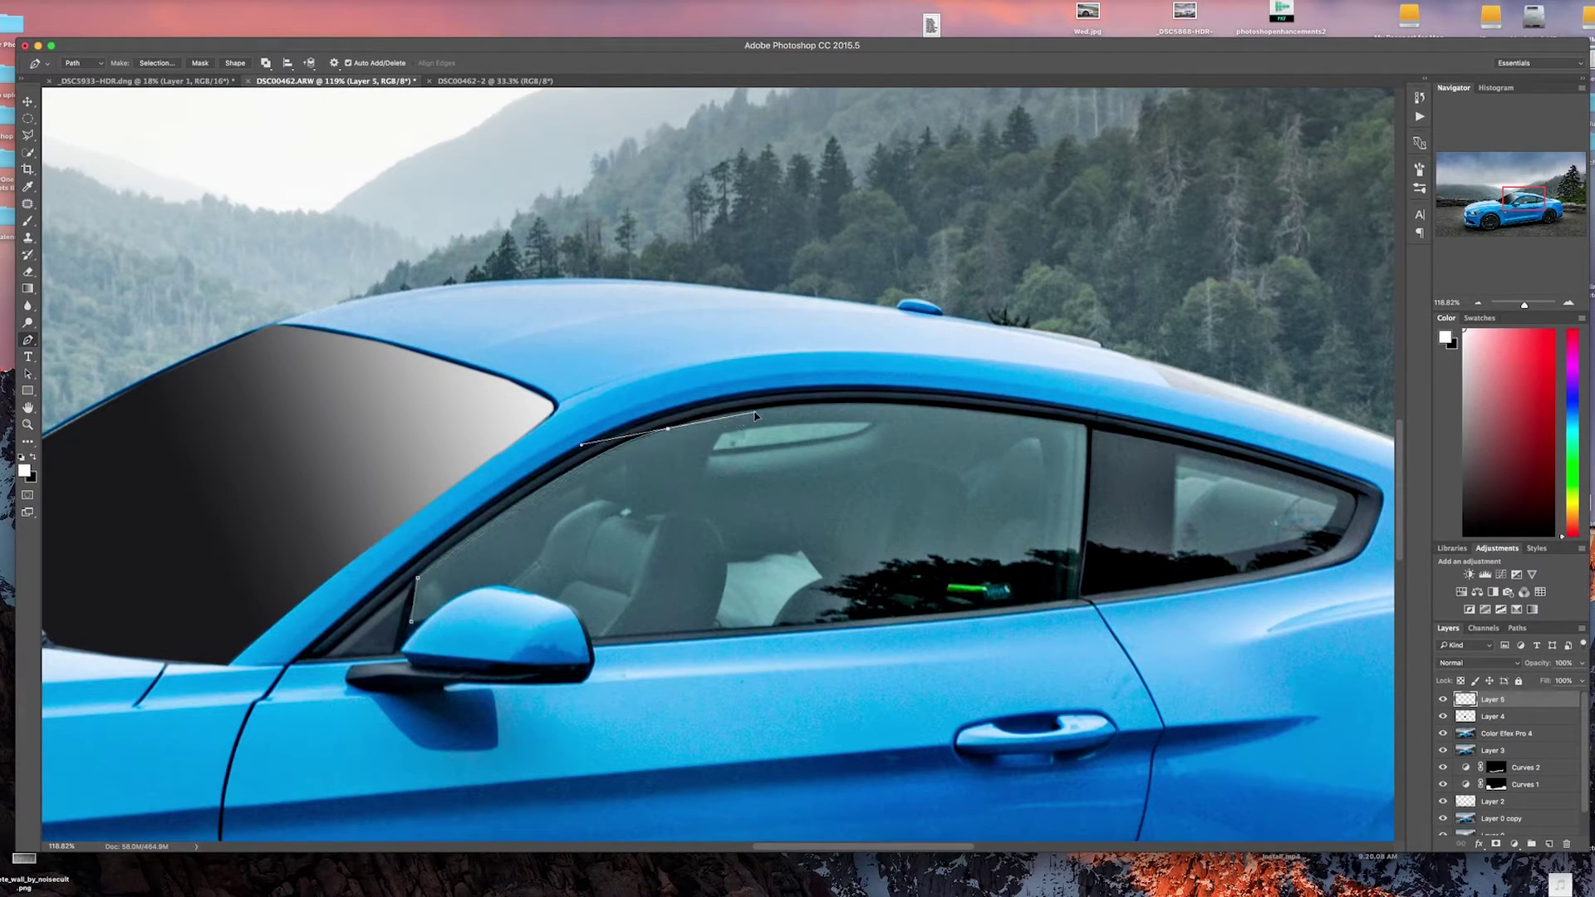
left_click_drag(963, 409, 1091, 425)
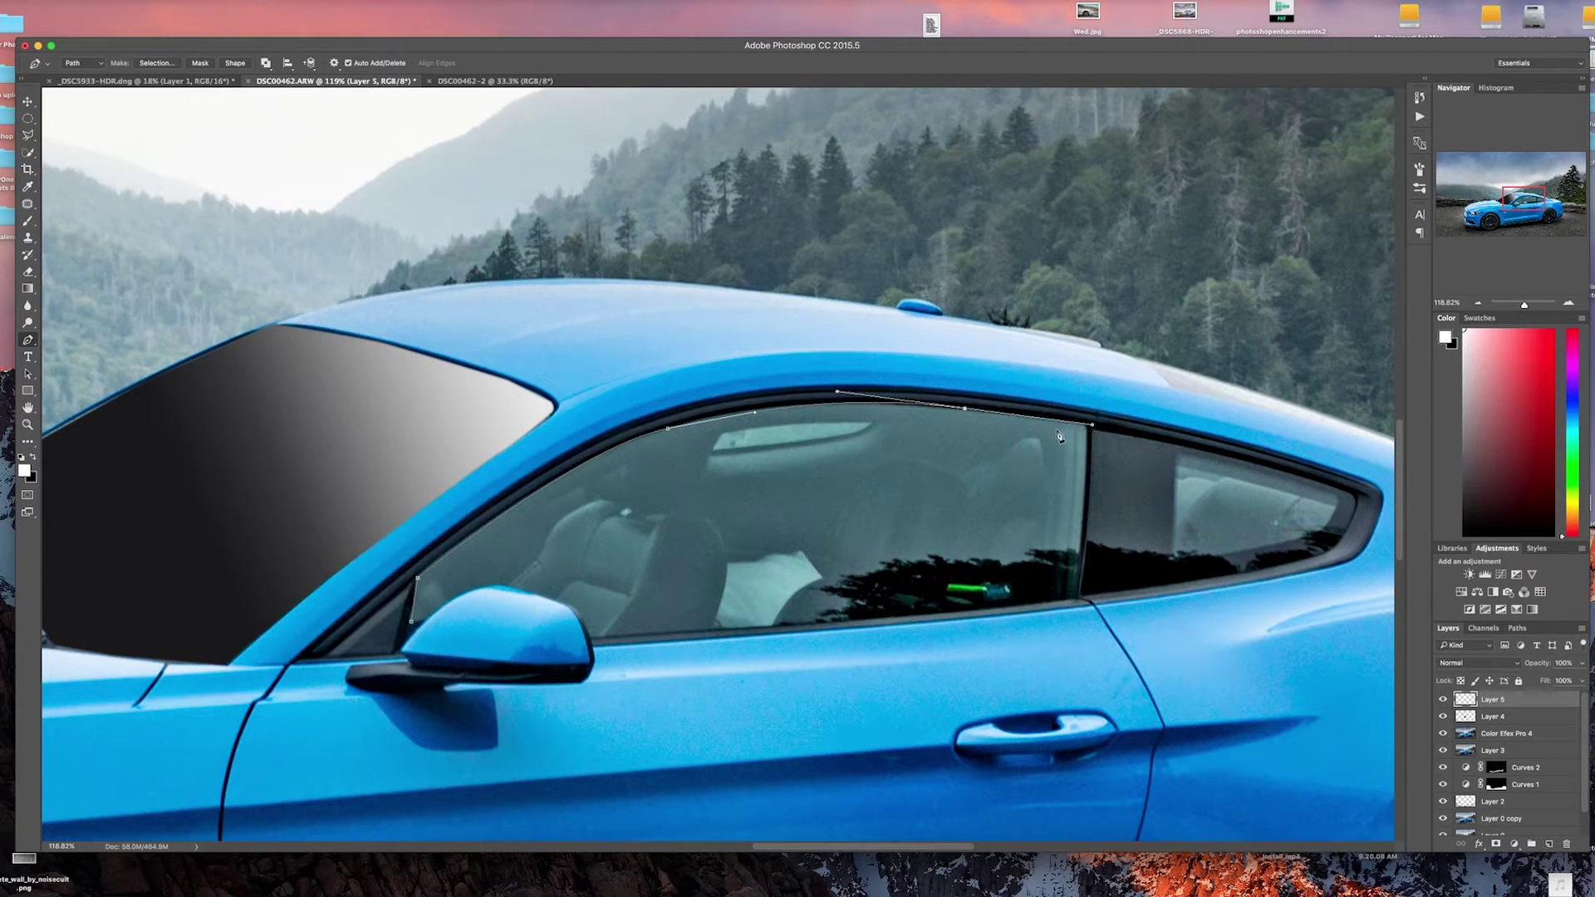
left_click(1240, 458)
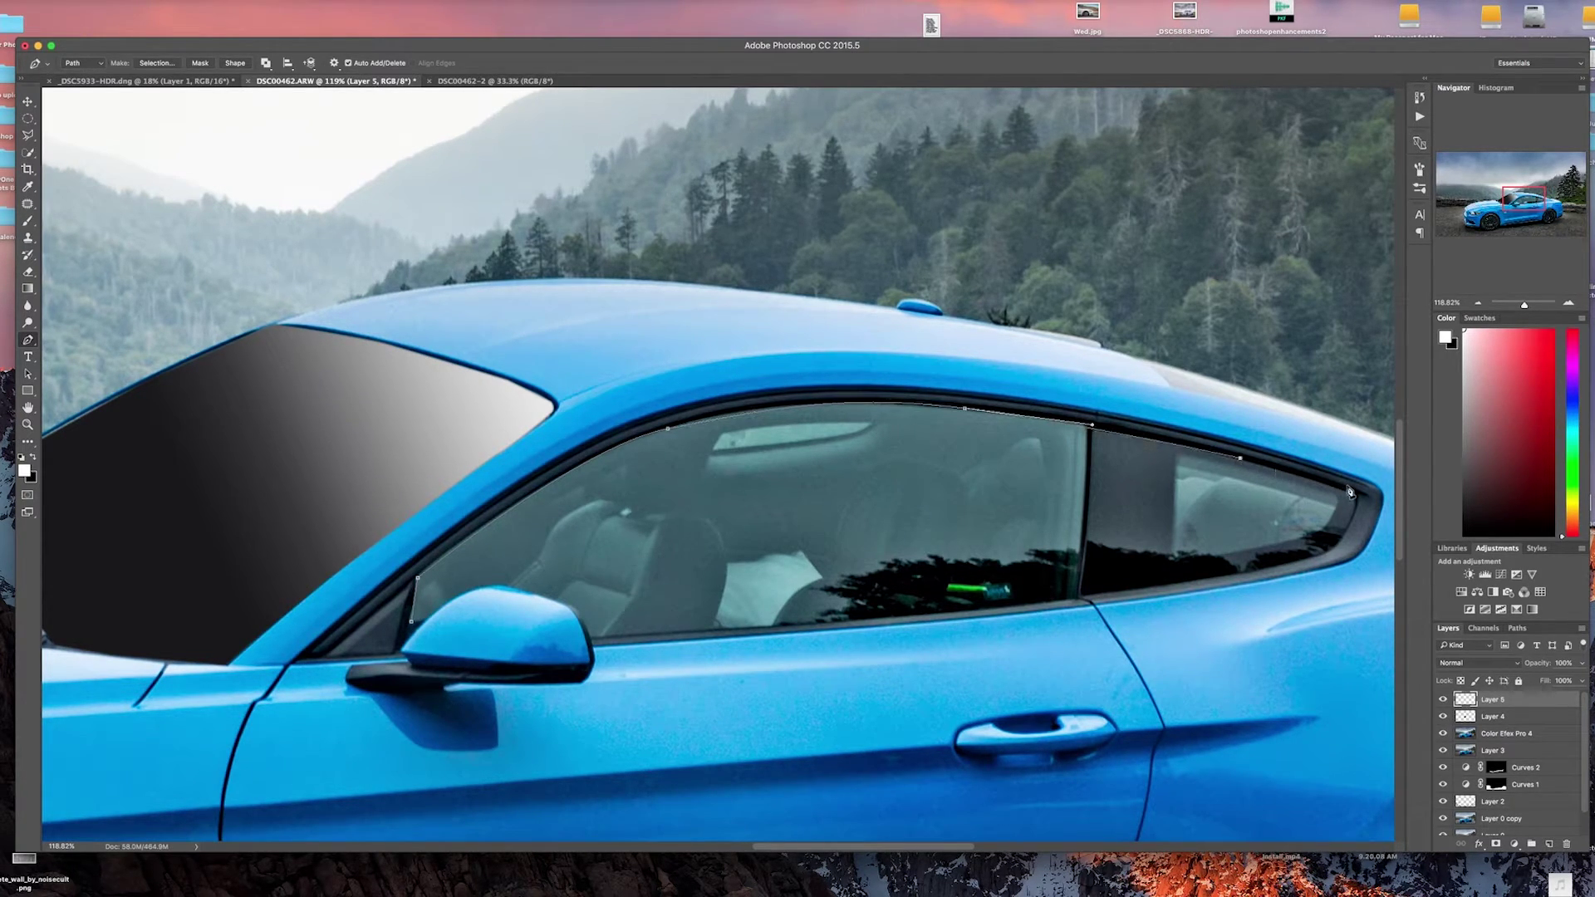
left_click_drag(1352, 494, 1360, 506)
left_click_drag(1319, 557, 1304, 564)
Continue the side-window path along the lower glass edge and over the top of the side mirror.
left_click(1079, 597)
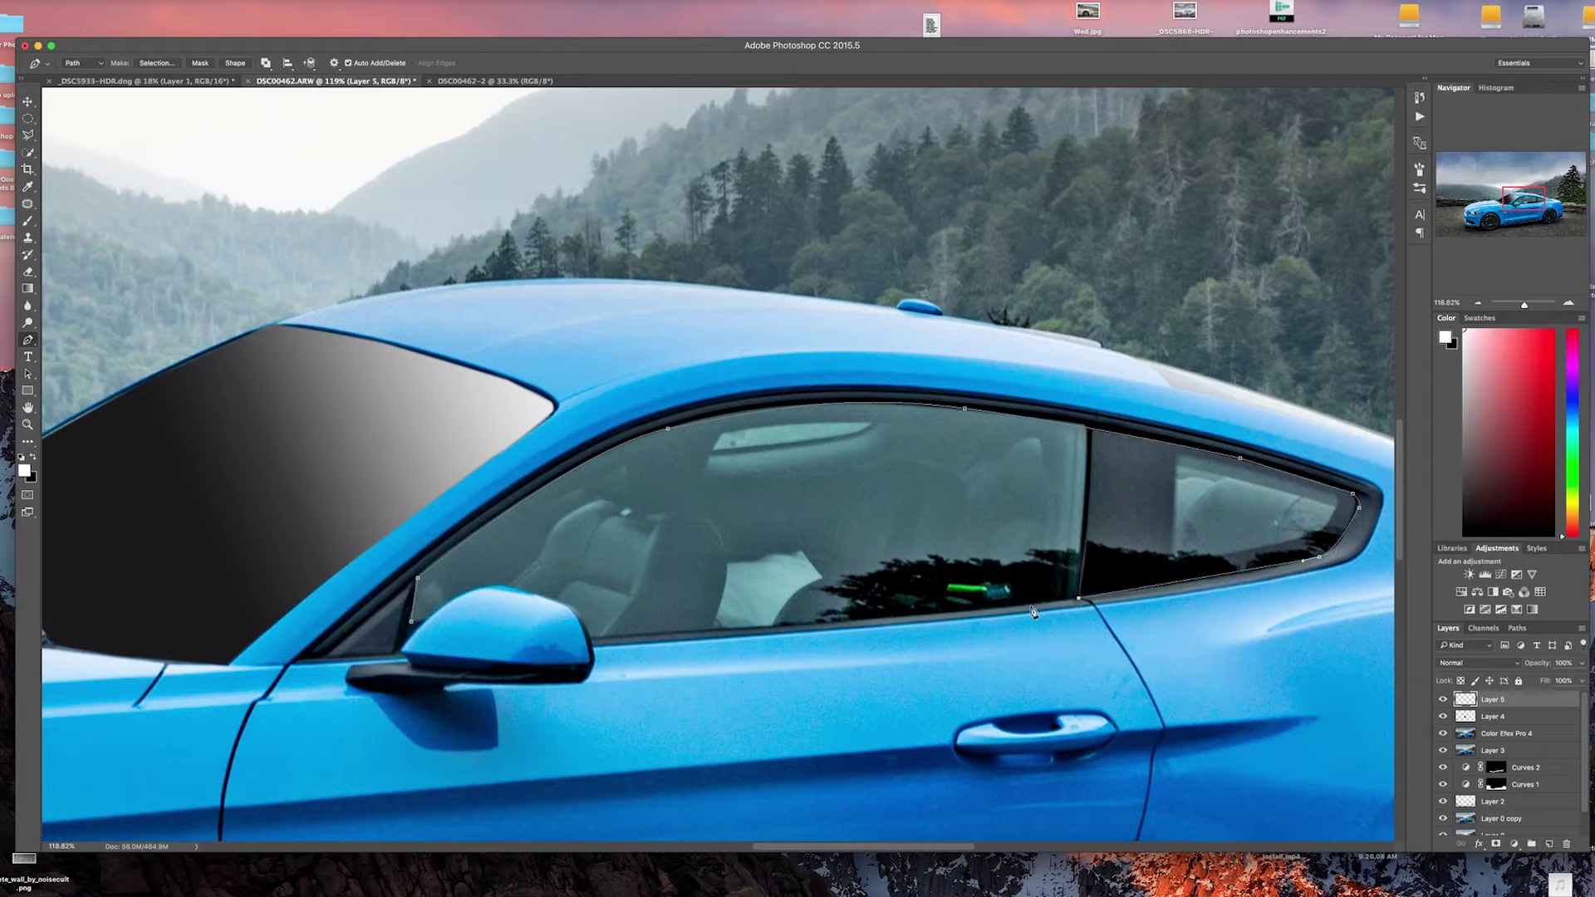
left_click(715, 629)
left_click(592, 636)
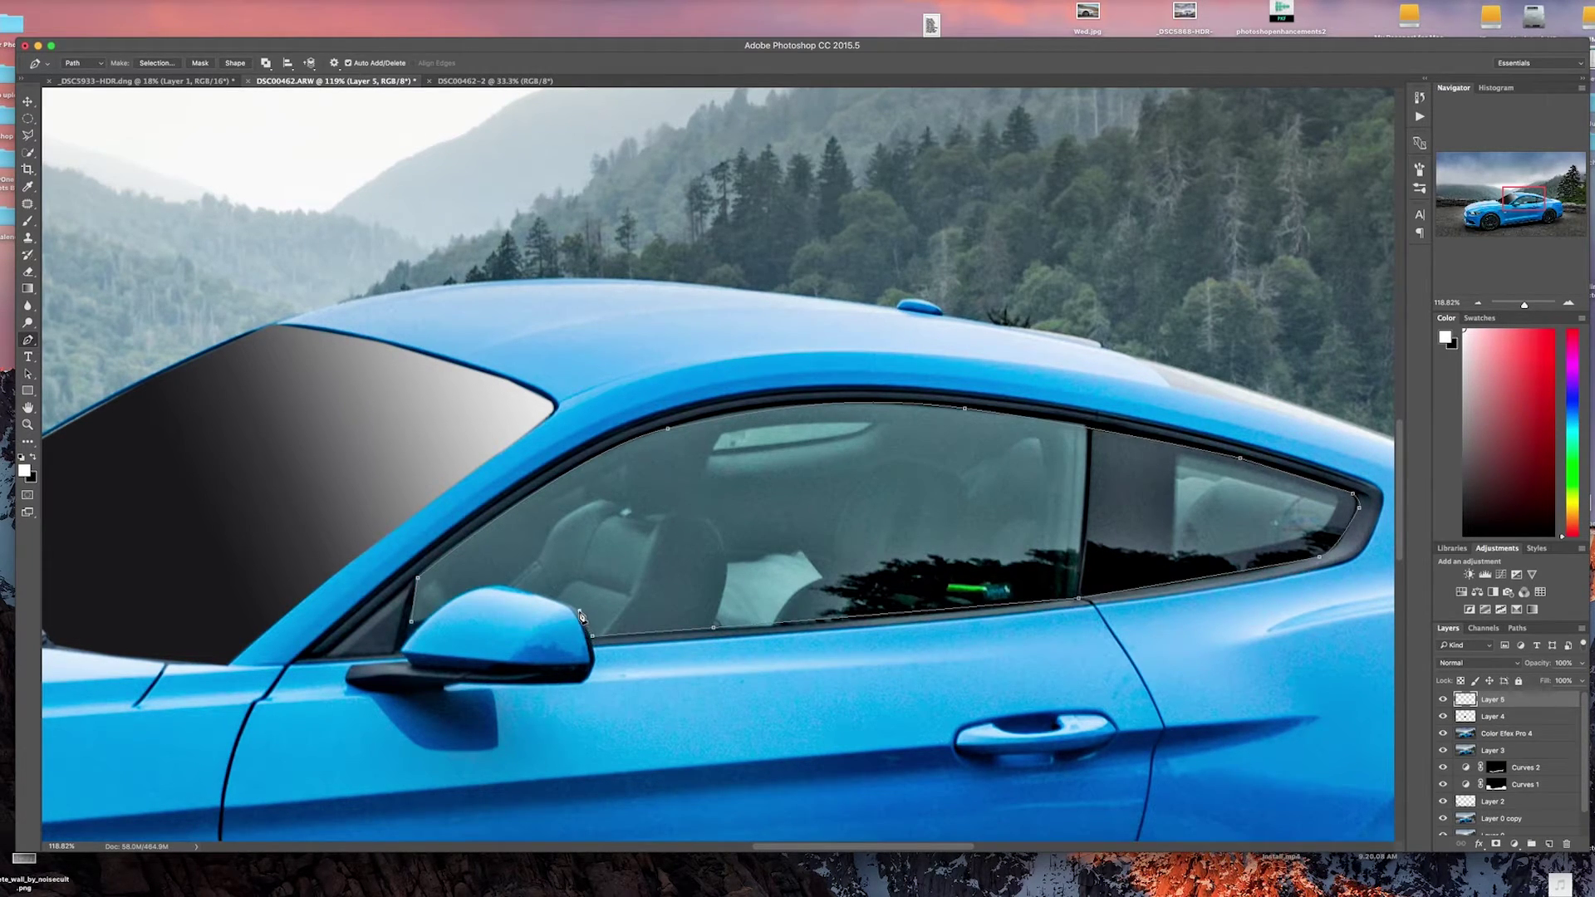
left_click(579, 610)
left_click(492, 587)
left_click_drag(426, 622, 419, 631)
Load the side-window path as a selection and fill it with black on a new layer.
left_click(1549, 844)
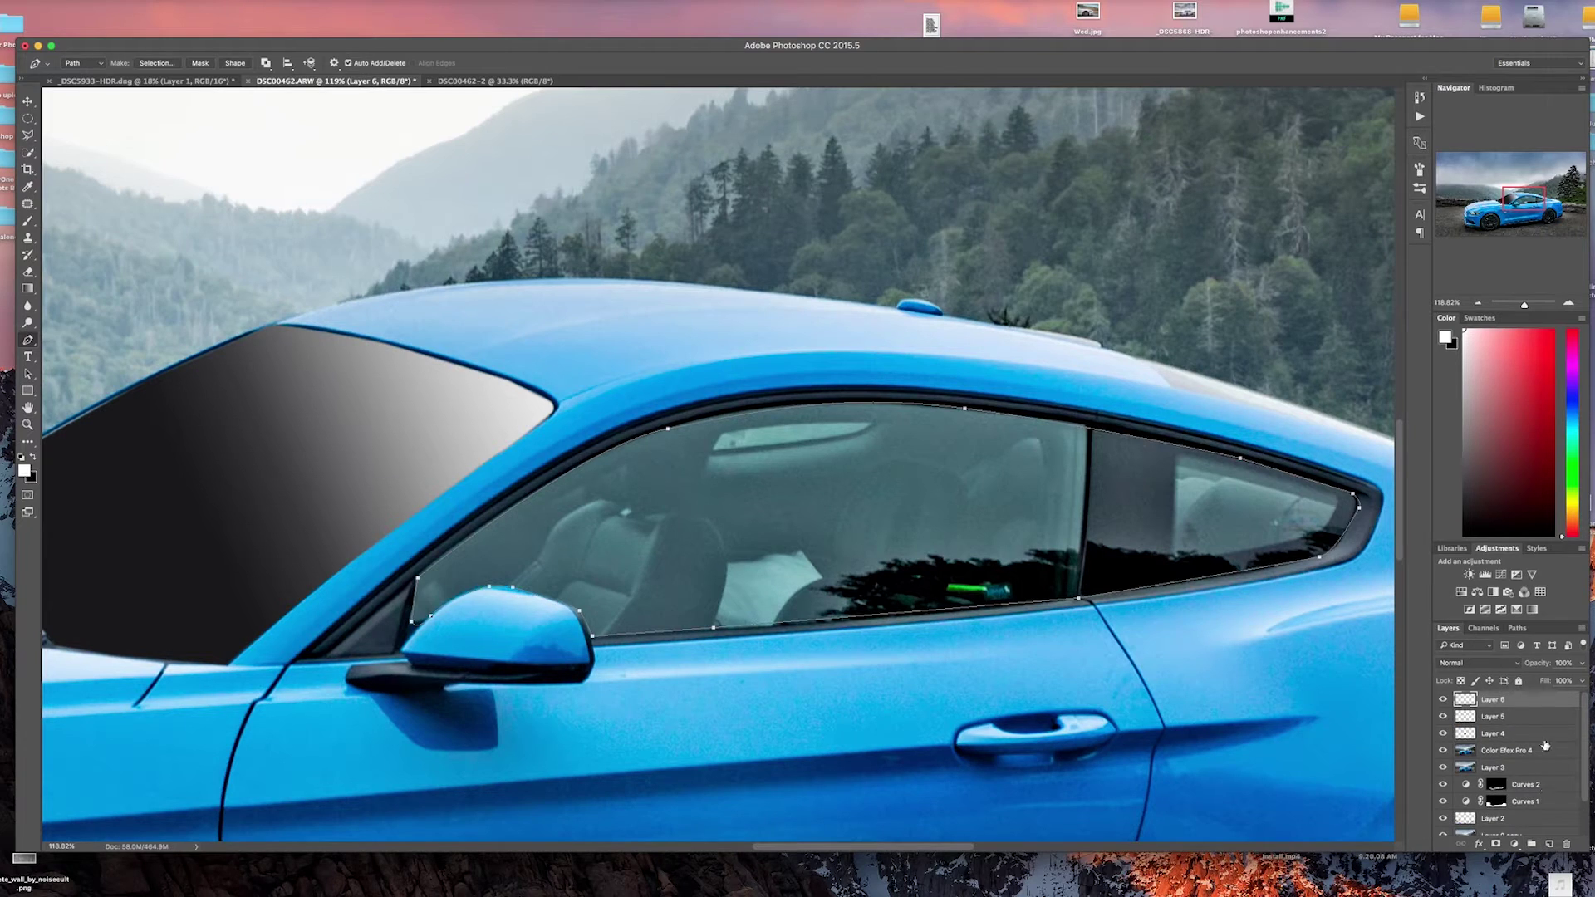
left_click(1517, 628)
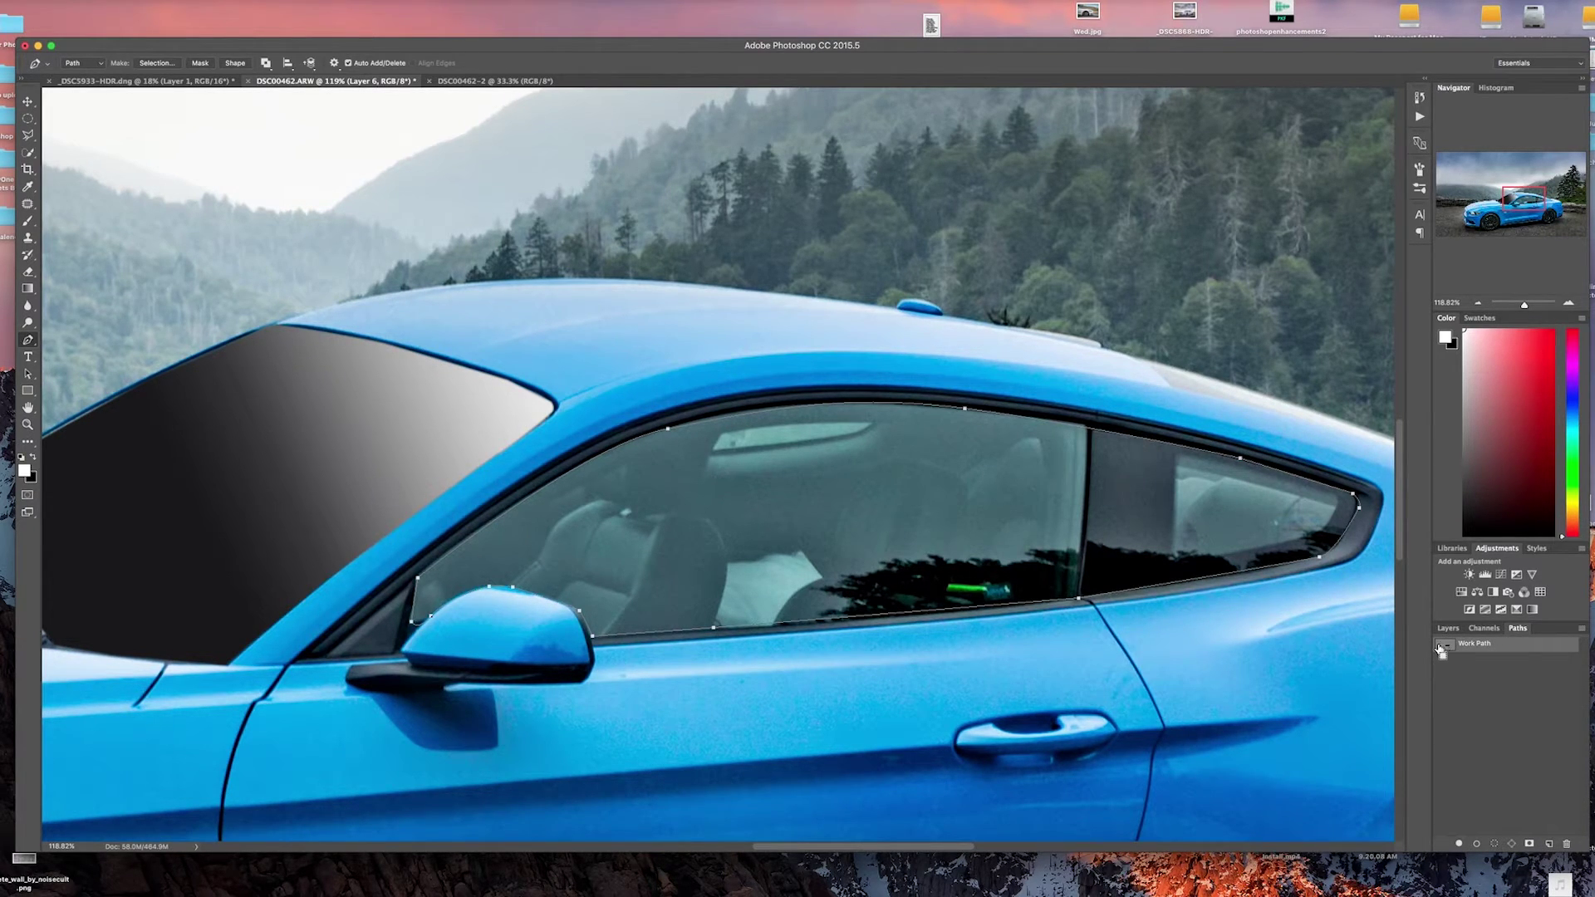
left_click(1441, 648, "super")
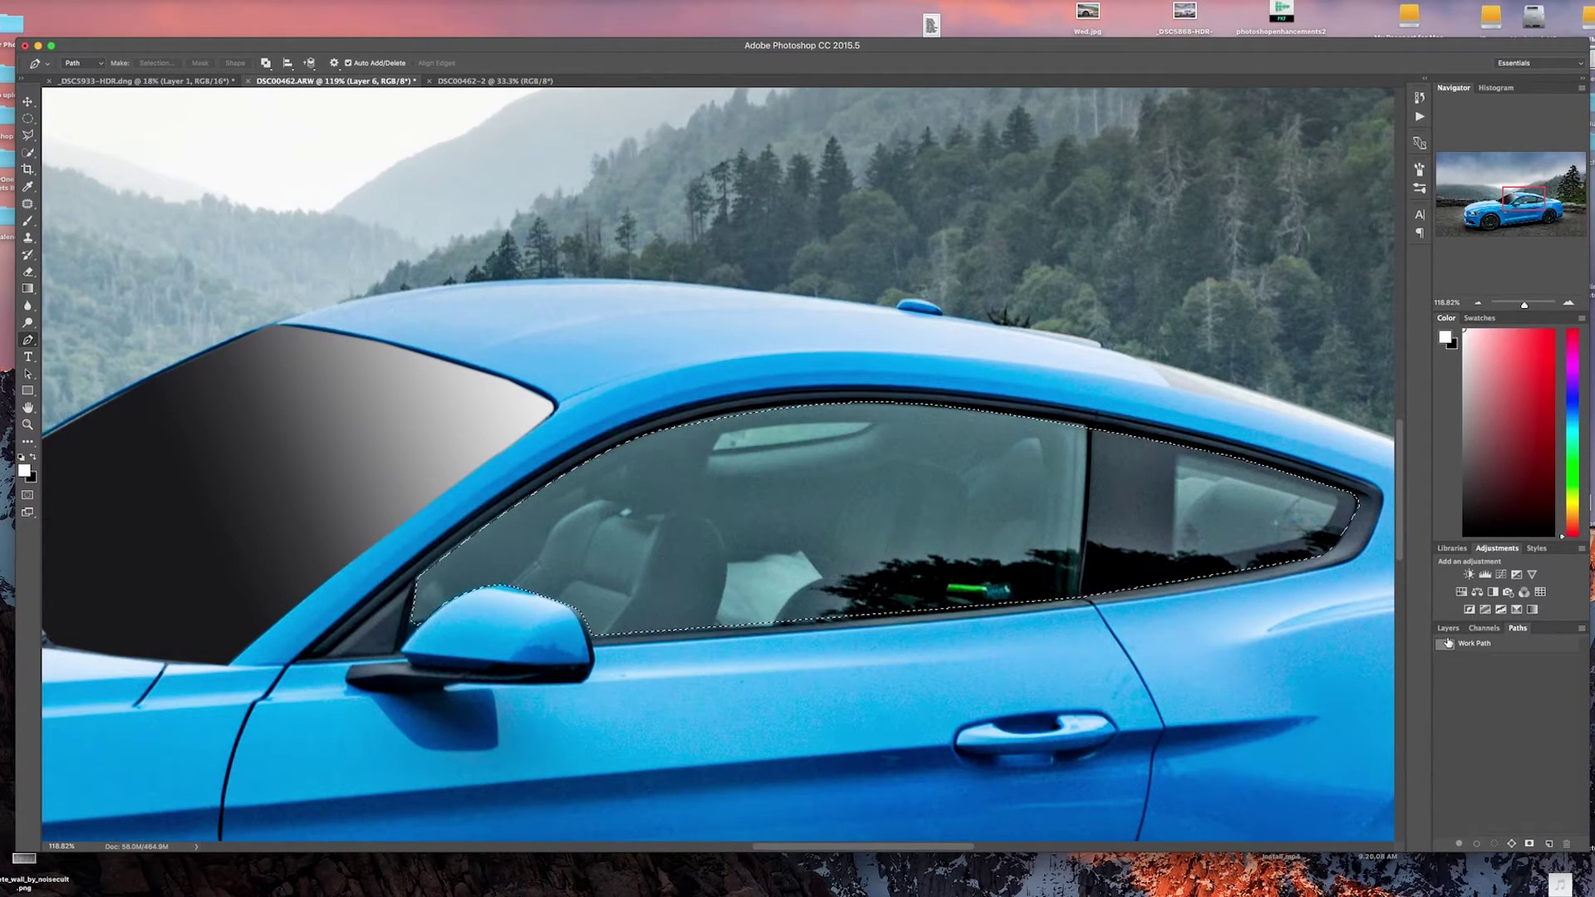
left_click(1448, 629)
key("x")
key("alt+BackSpace")
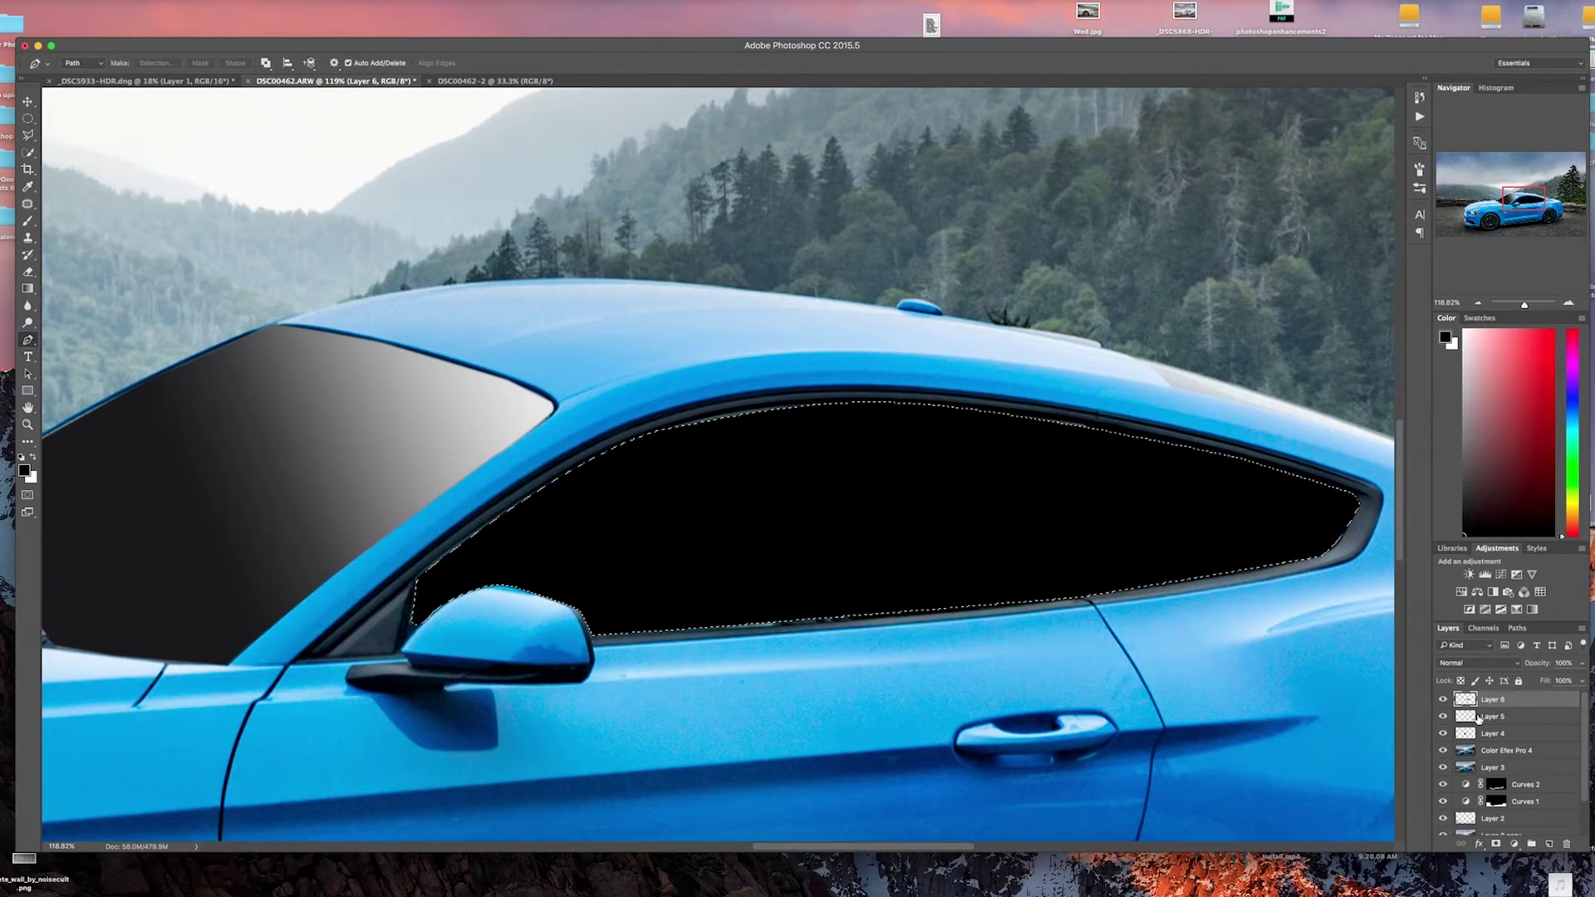
Add another new layer above the black side-window fill and ready the Gradient tool with white as the foreground color.
left_click(1547, 844)
scroll(641, 523, "down", 1)
key("x")
scroll(250, 448, "down", 1)
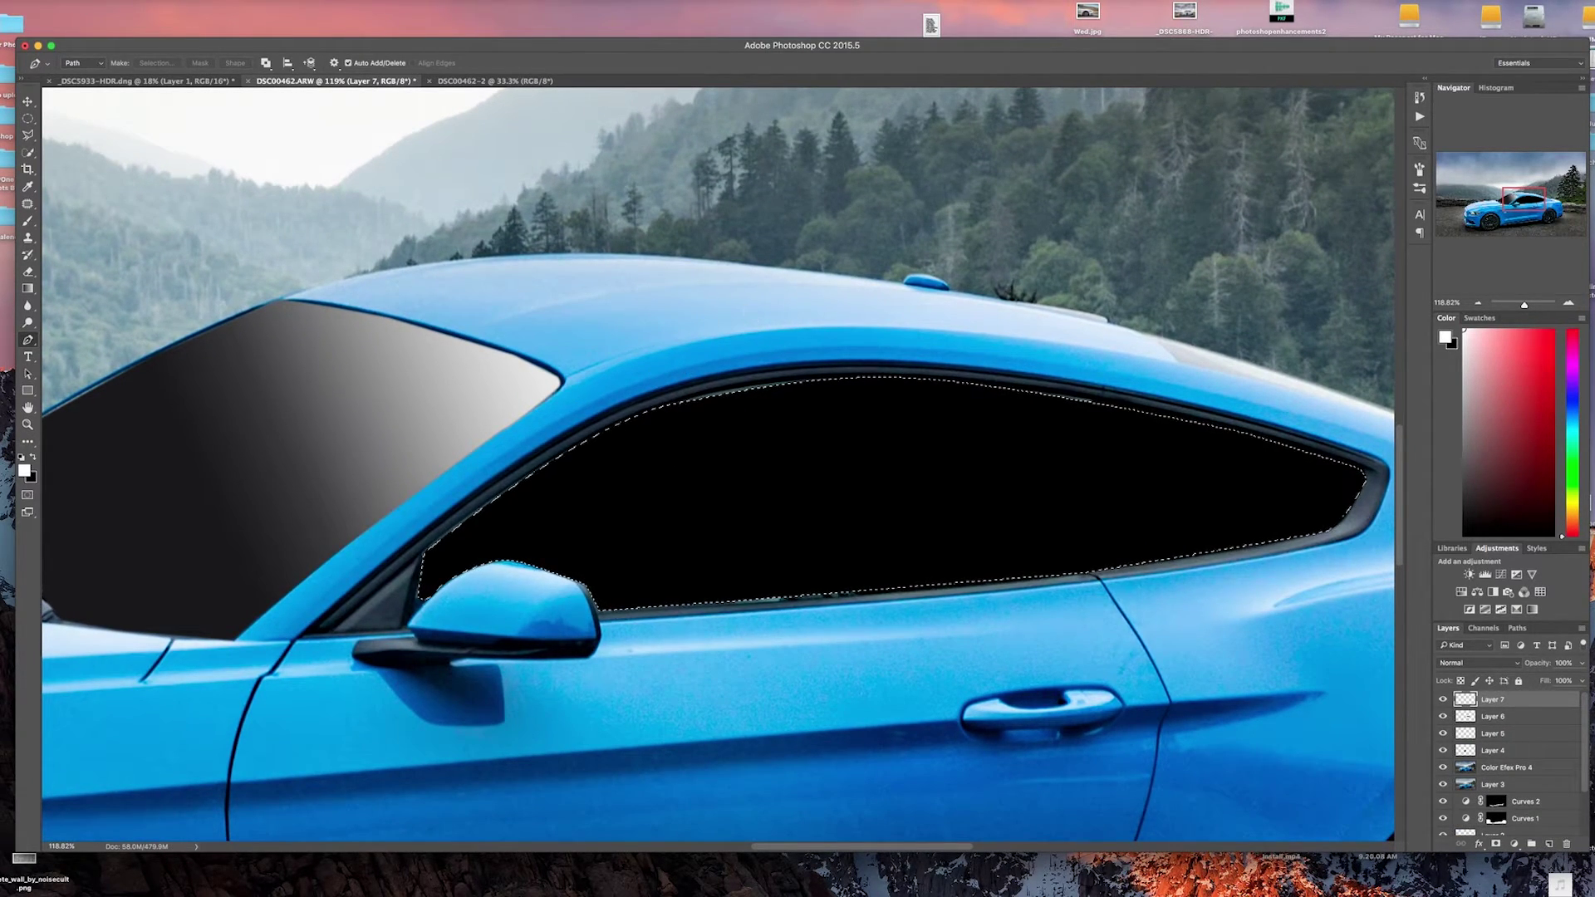
left_click(28, 290)
Try two white-to-transparent gradients across the side windows at different angles, undoing each one.
left_click_drag(1153, 242, 632, 585)
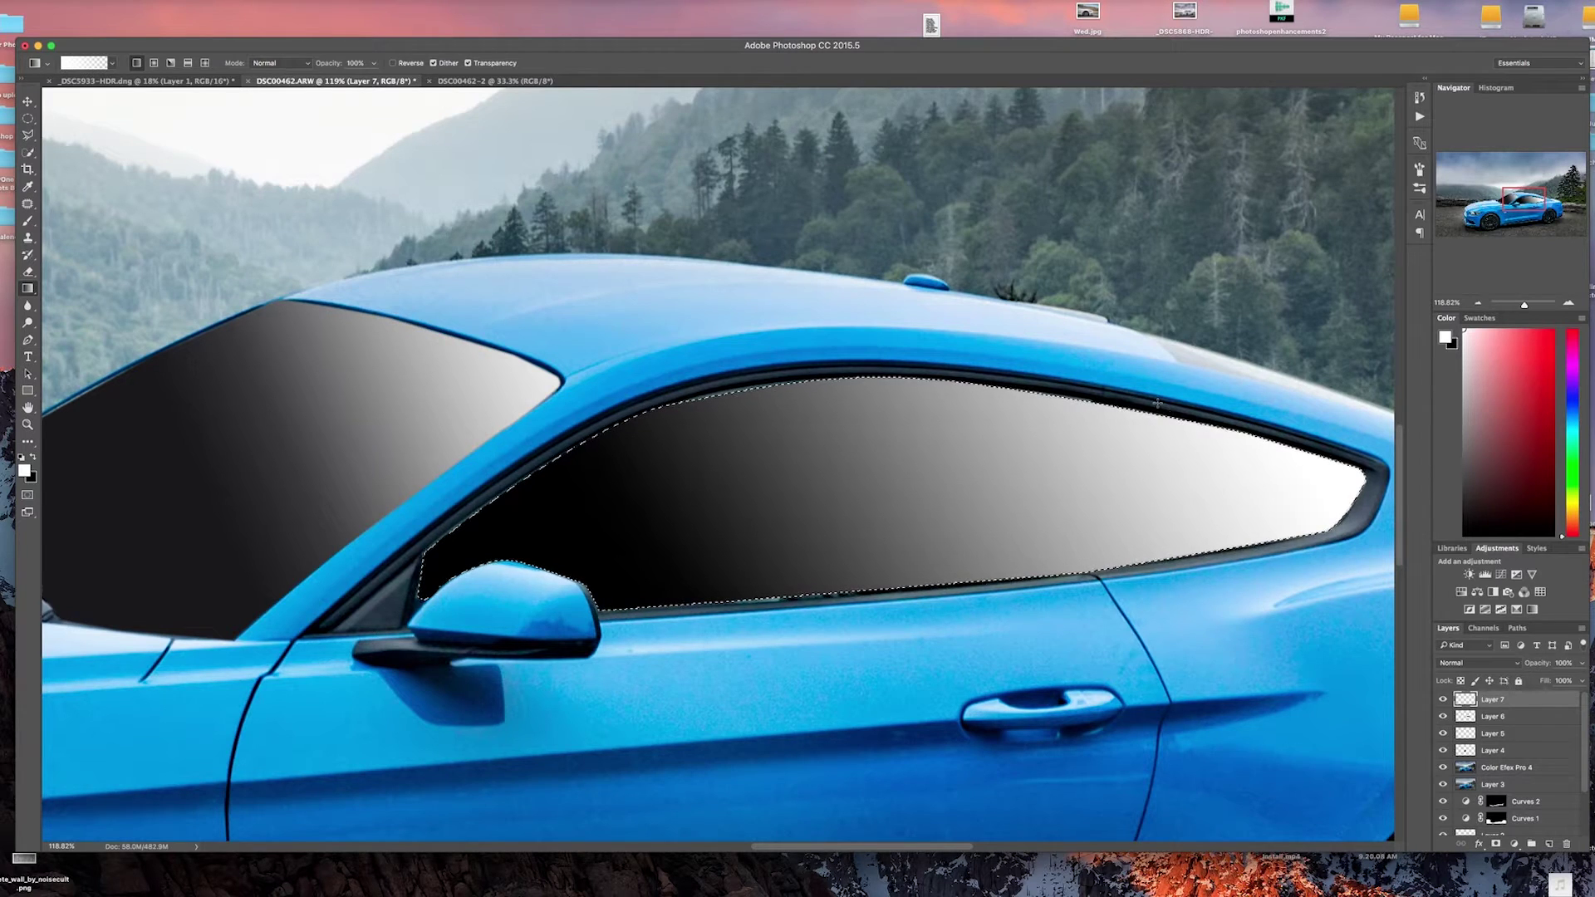
key("super+z")
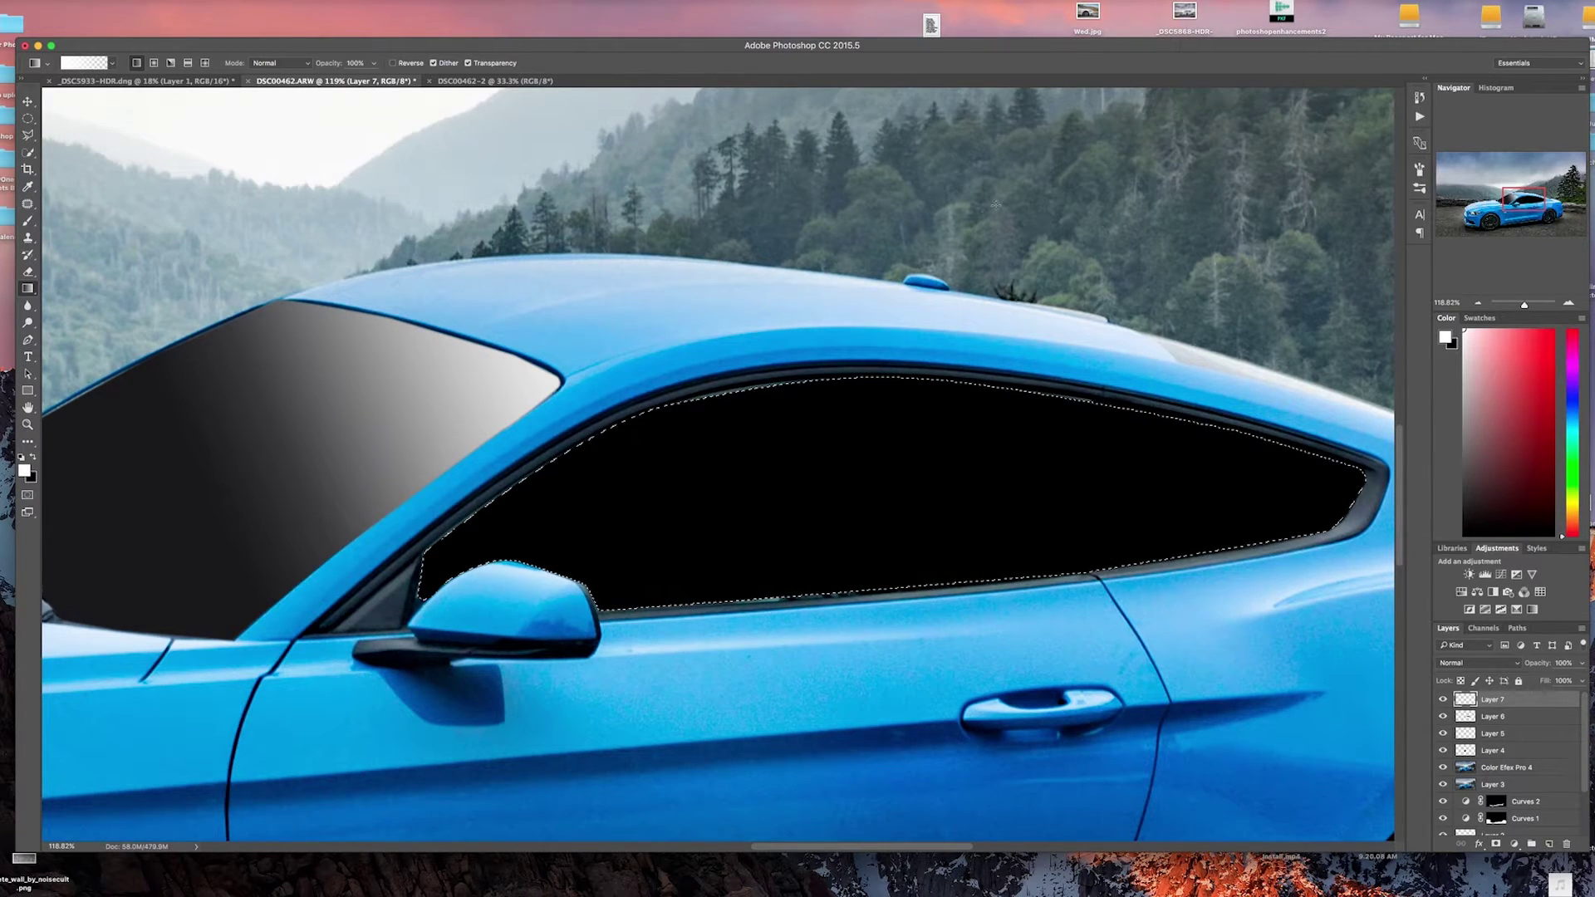
left_click_drag(1034, 172, 863, 499)
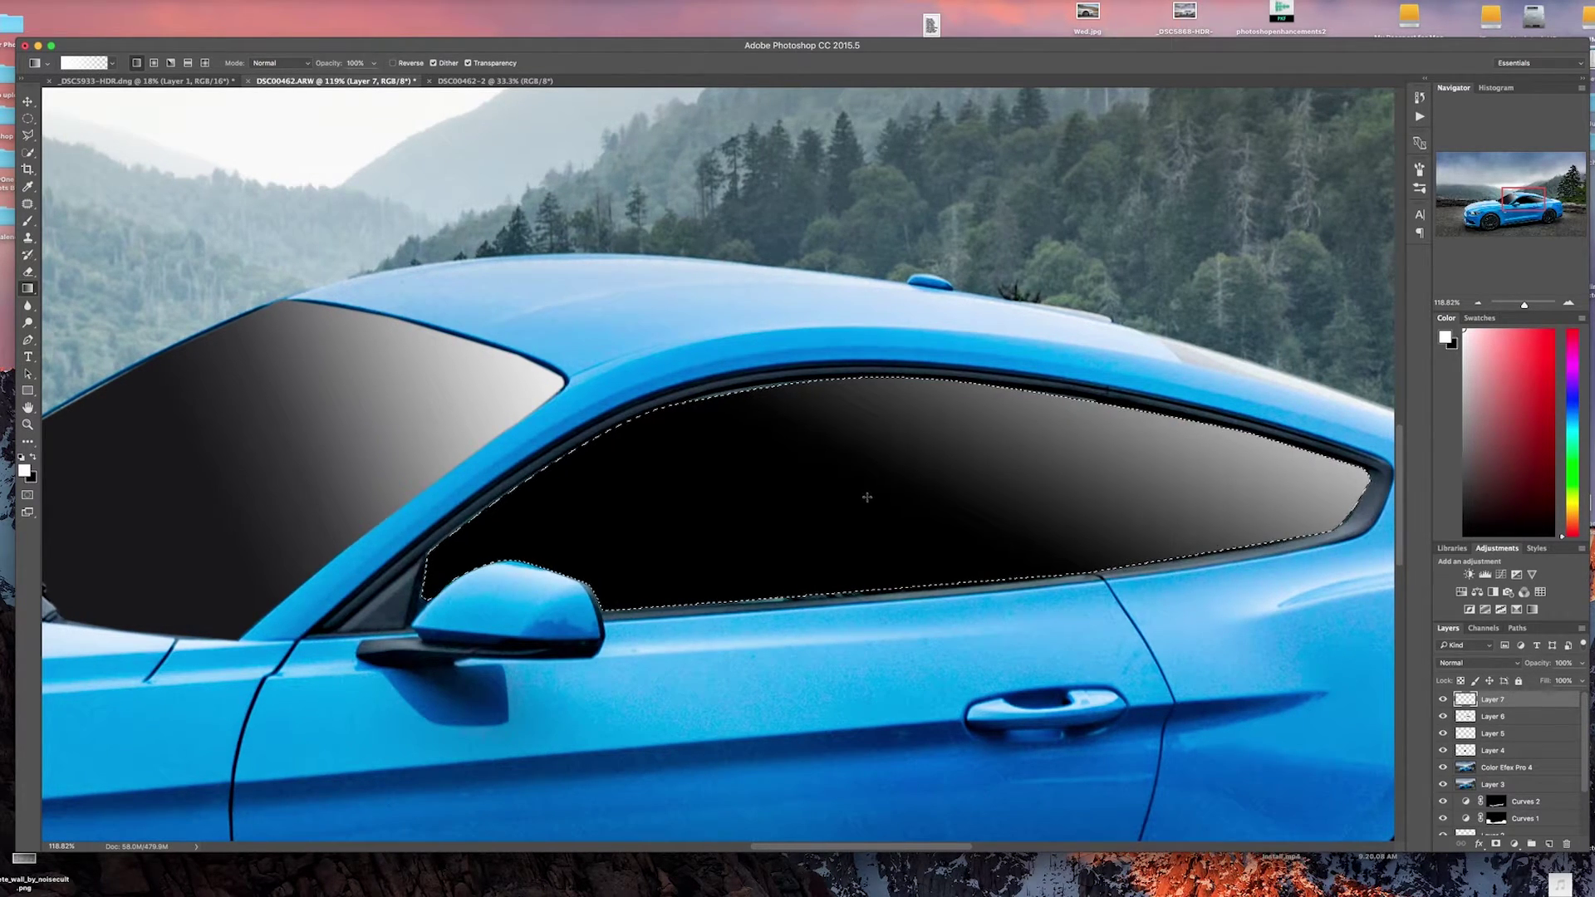
key("super+z")
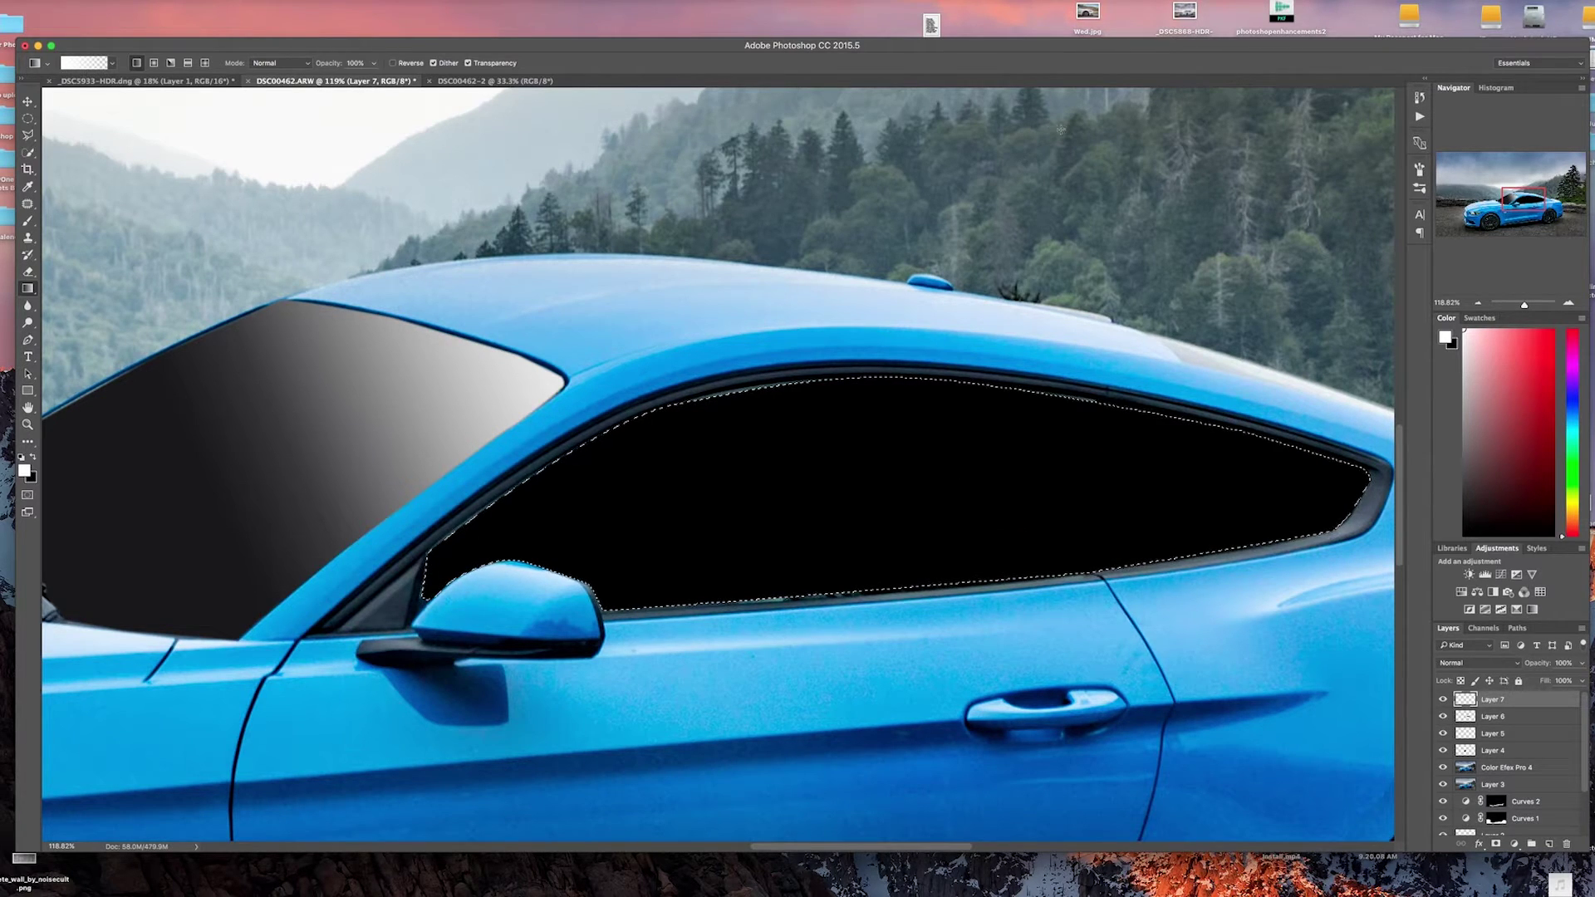
Draw two overlapping white-to-transparent gradients from above the roof down into the side windows, and clear the selection.
left_click_drag(1029, 118, 966, 496)
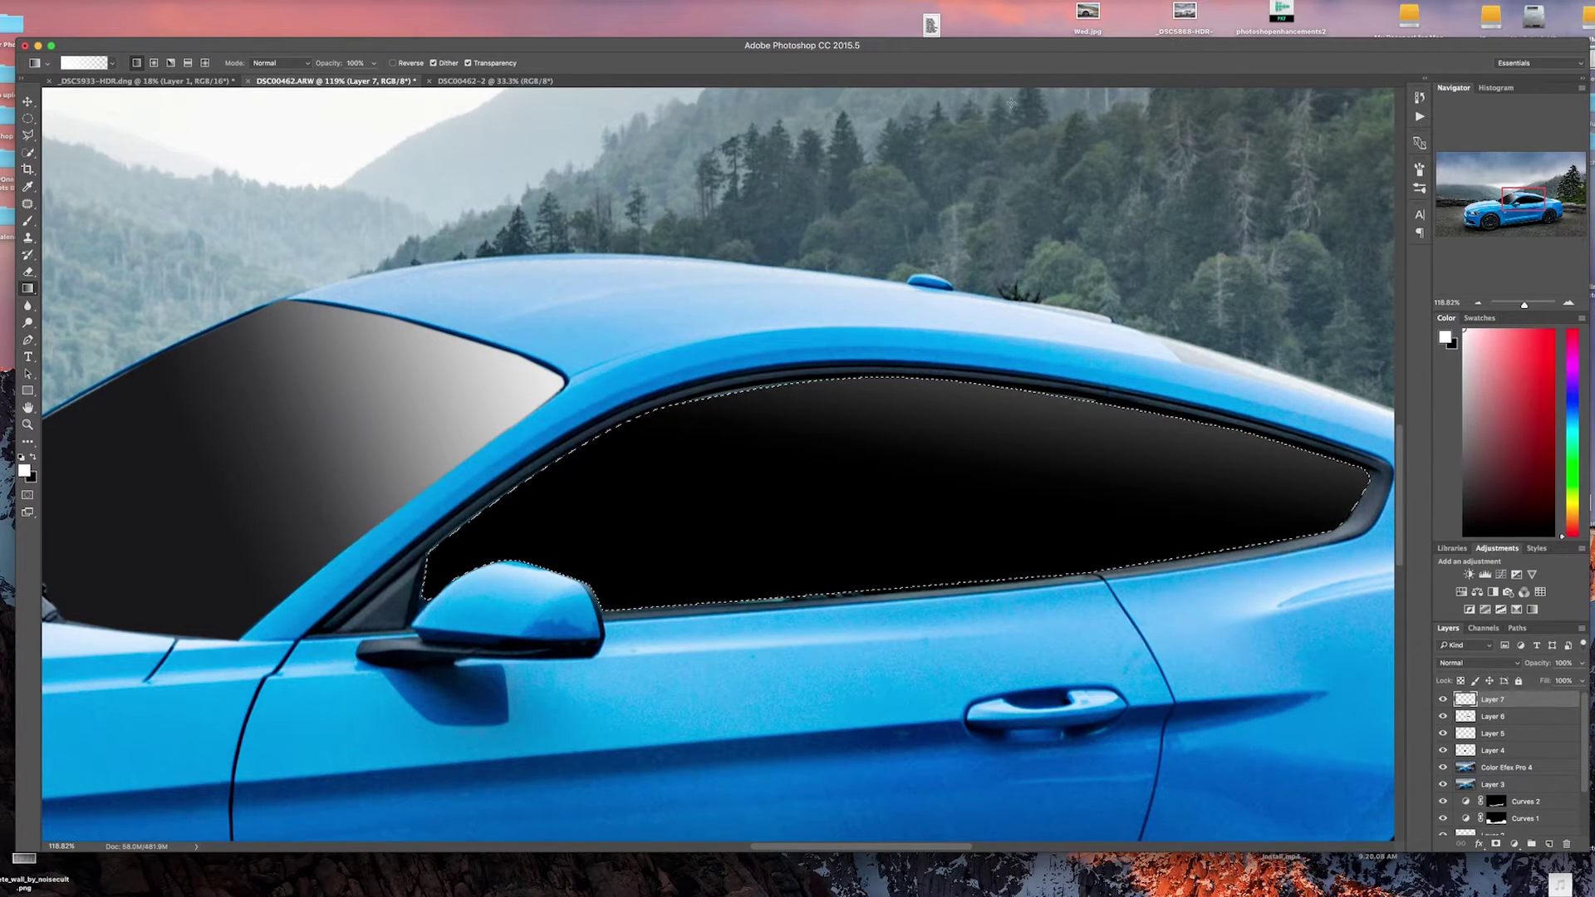
left_click_drag(971, 106, 981, 475)
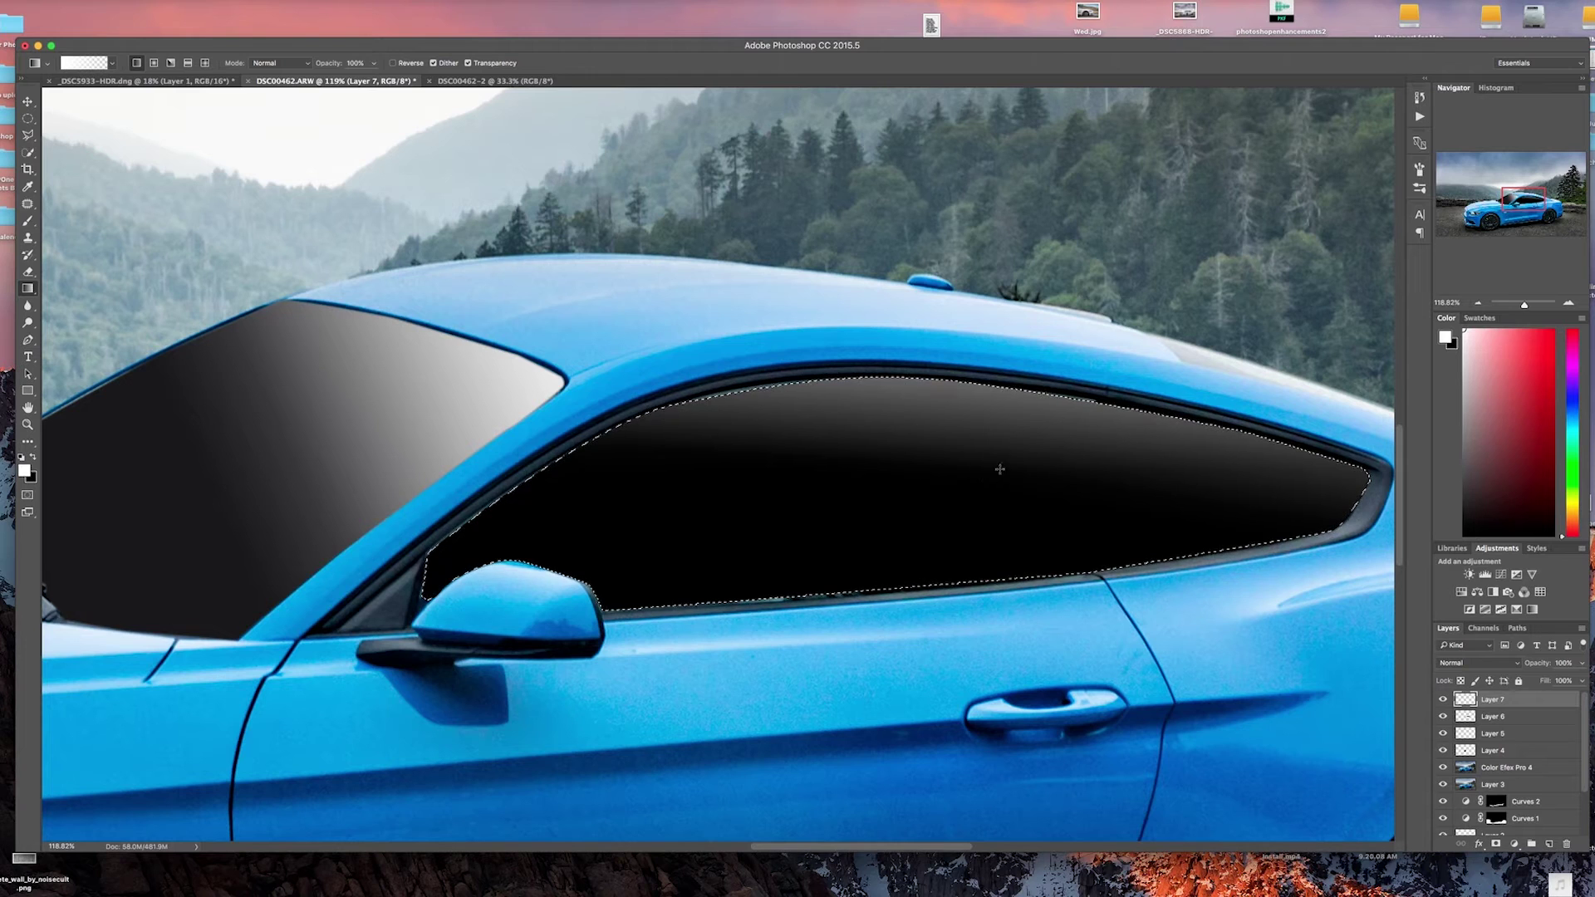
scroll(1221, 580, "down", 5)
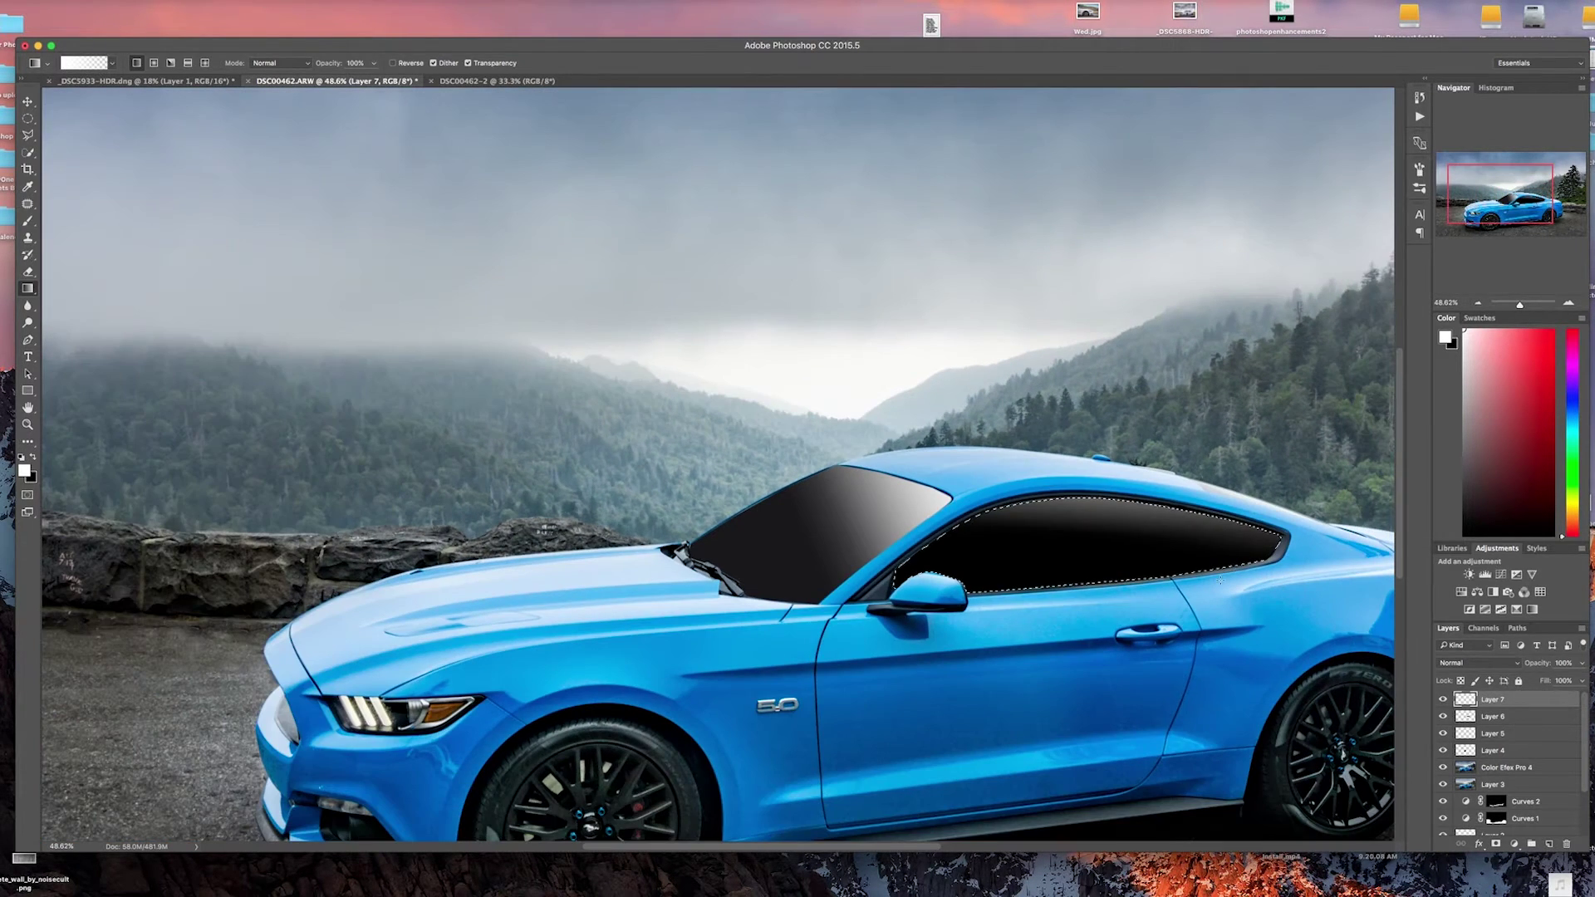
key("super+d")
scroll(1267, 615, "right", 4)
scroll(1267, 615, "down", 2)
scroll(1267, 614, "left", 2)
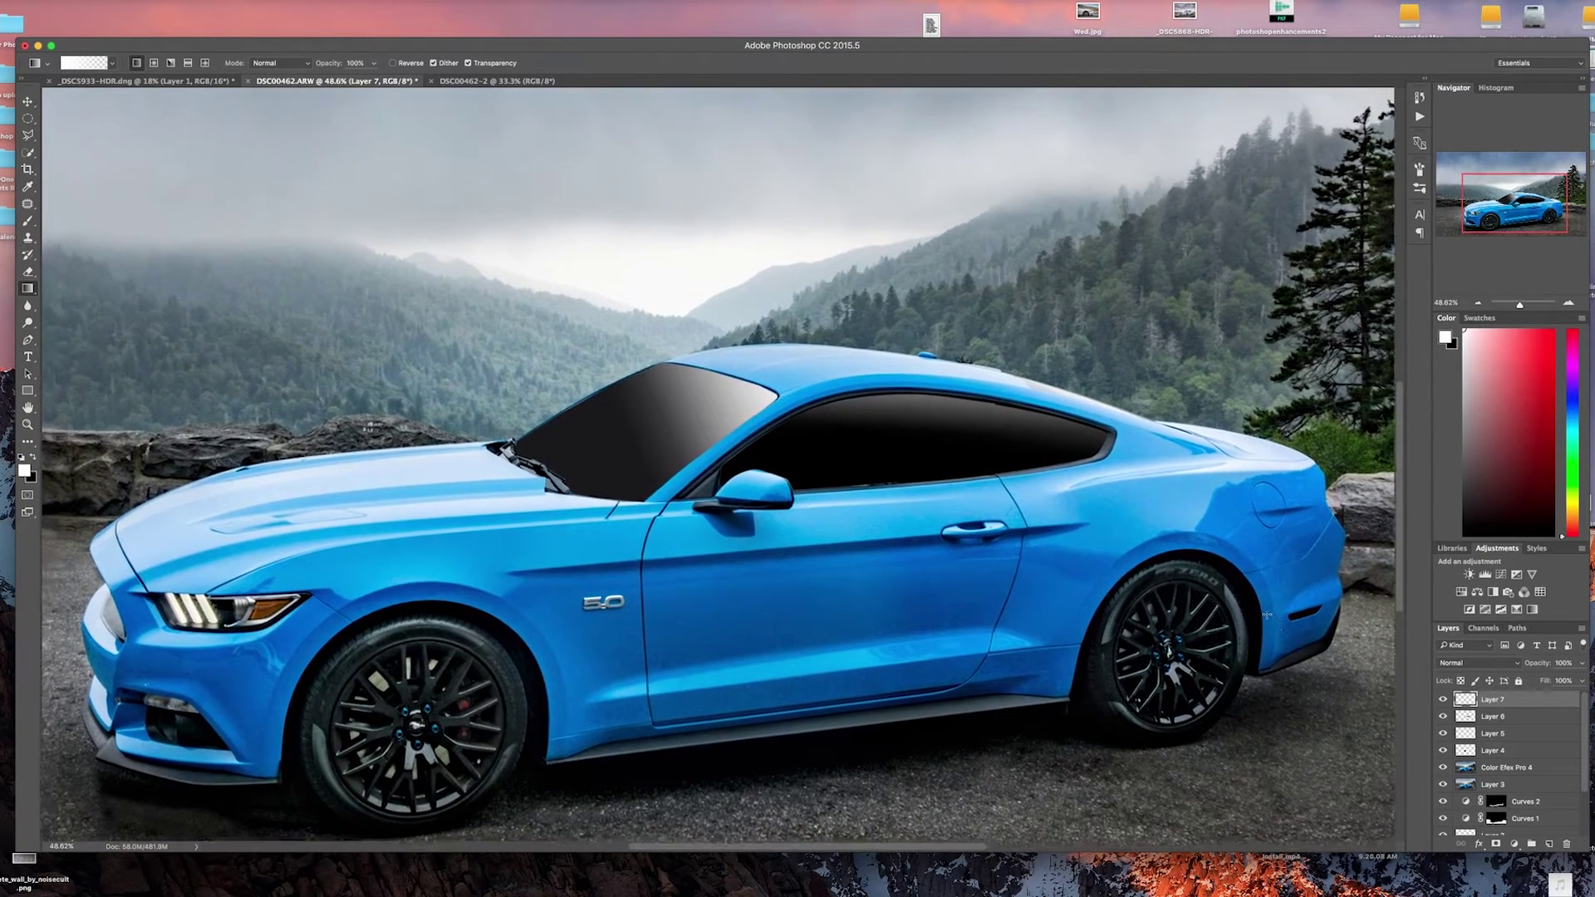
scroll(1267, 614, "left", 2)
scroll(1267, 615, "up", 1)
Lower the opacity of the windshield's black fill layer to 41% and of its white gradient layer to 76%.
left_click(1499, 751)
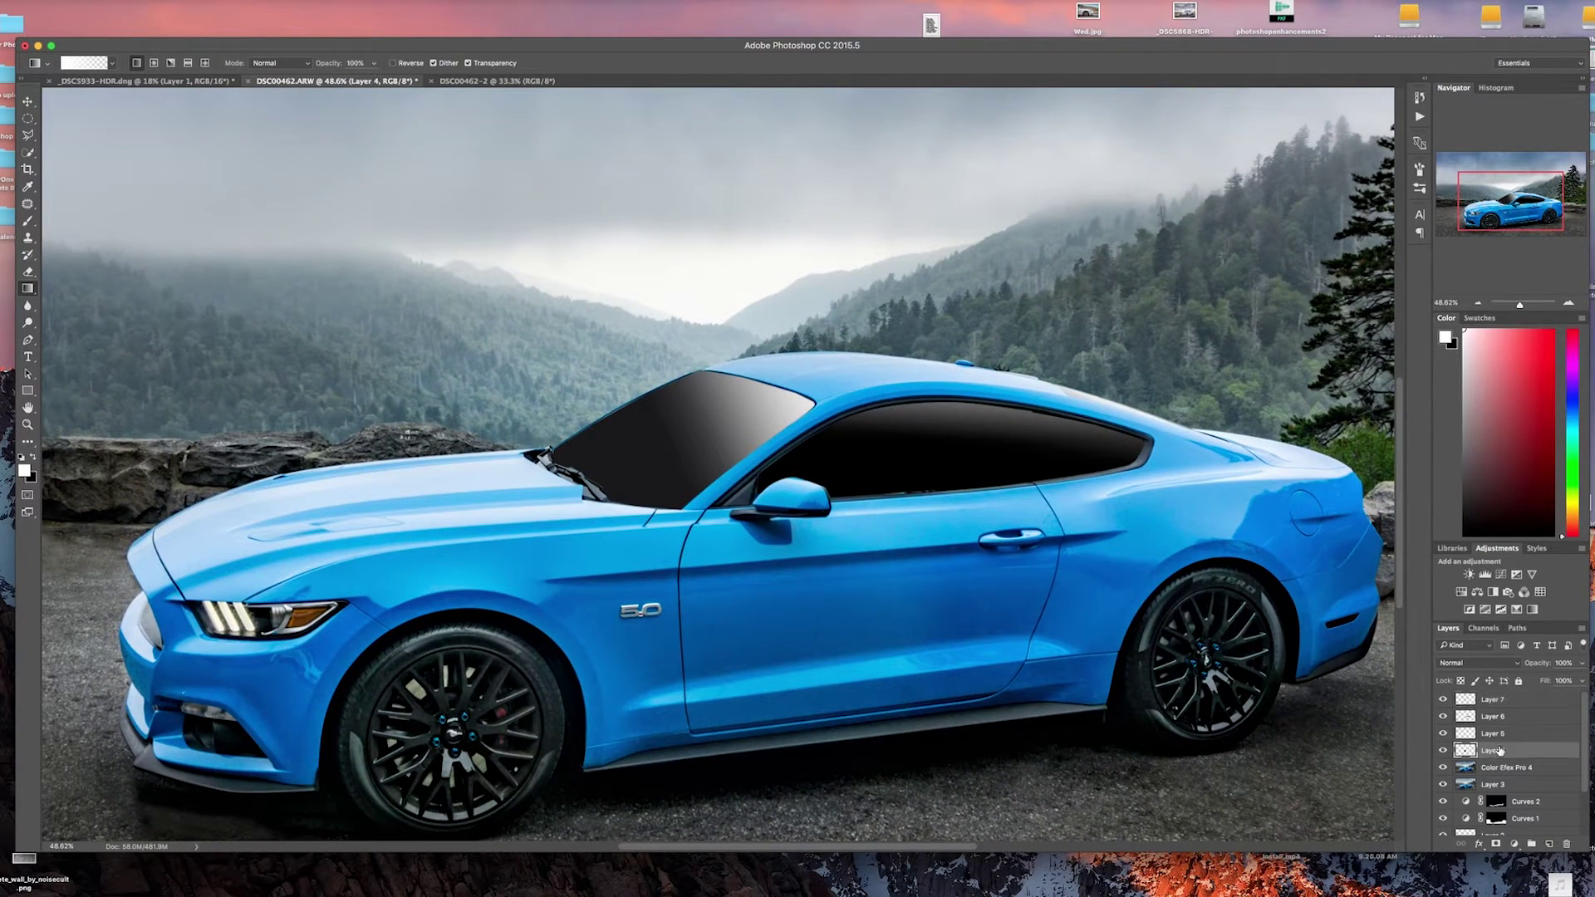
left_click_drag(1539, 667, 1501, 665)
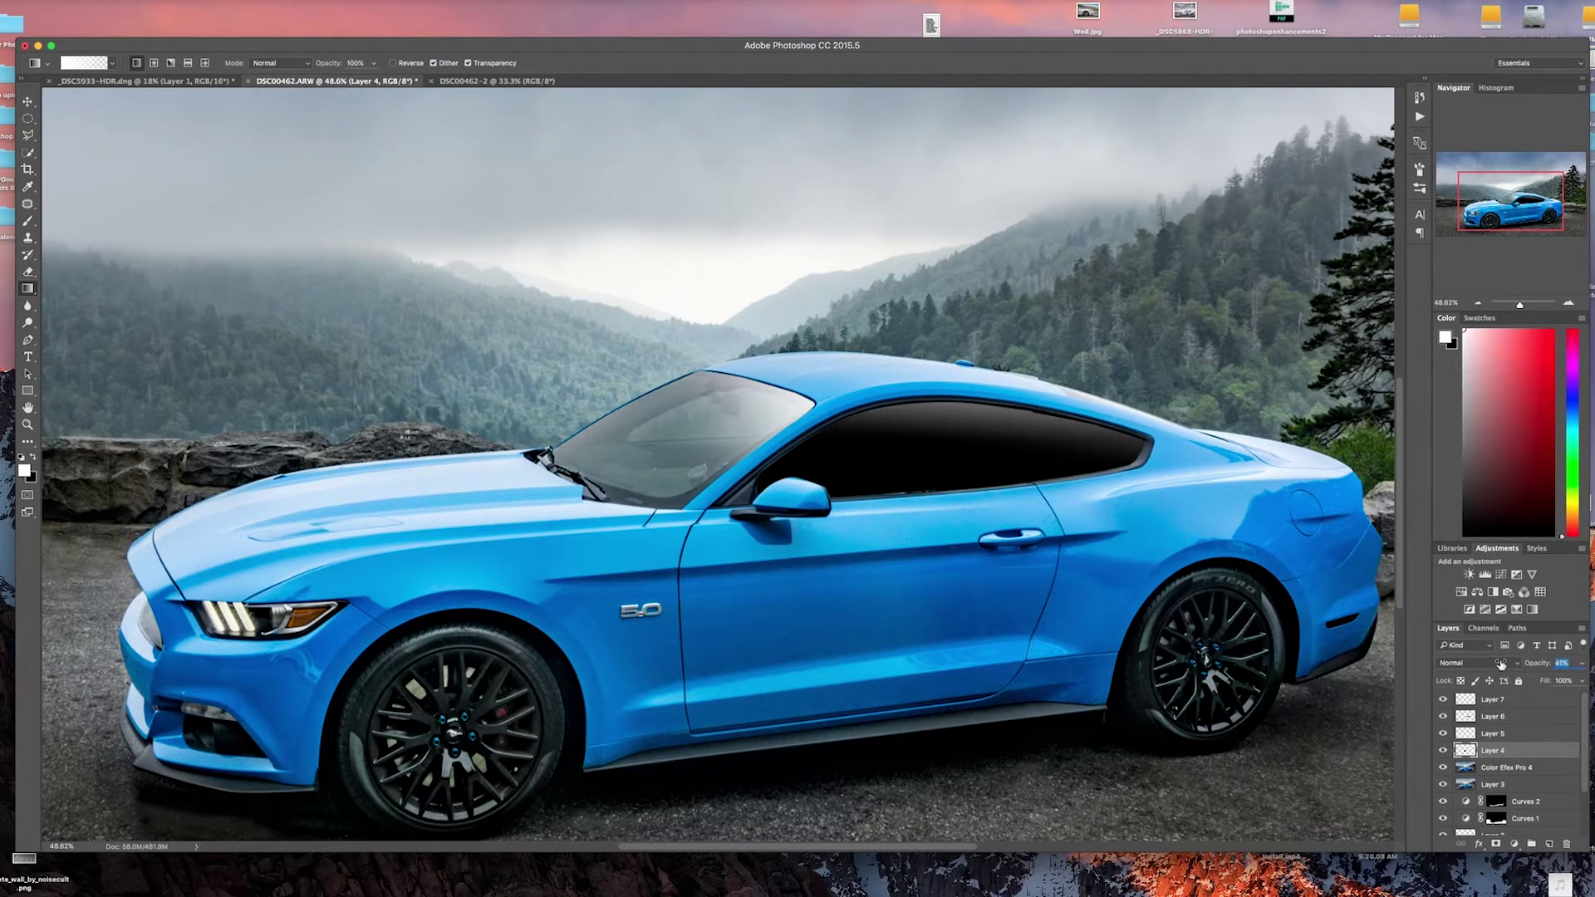
left_click(1492, 734)
left_click_drag(1539, 667, 1526, 666)
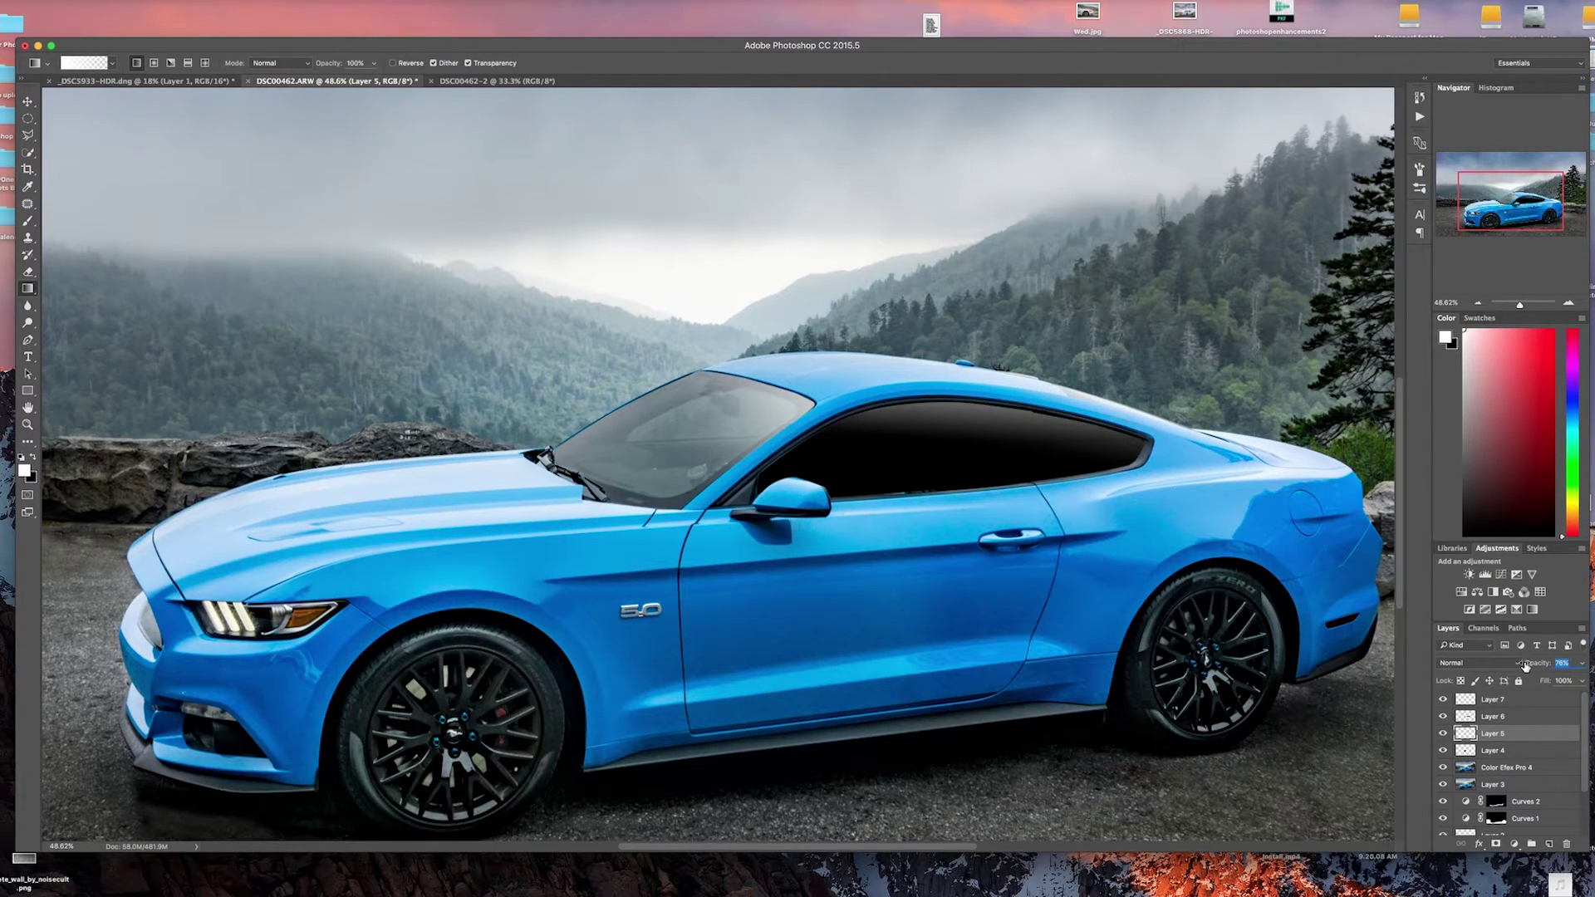
left_click(1493, 750)
left_click_drag(1538, 666, 1543, 665)
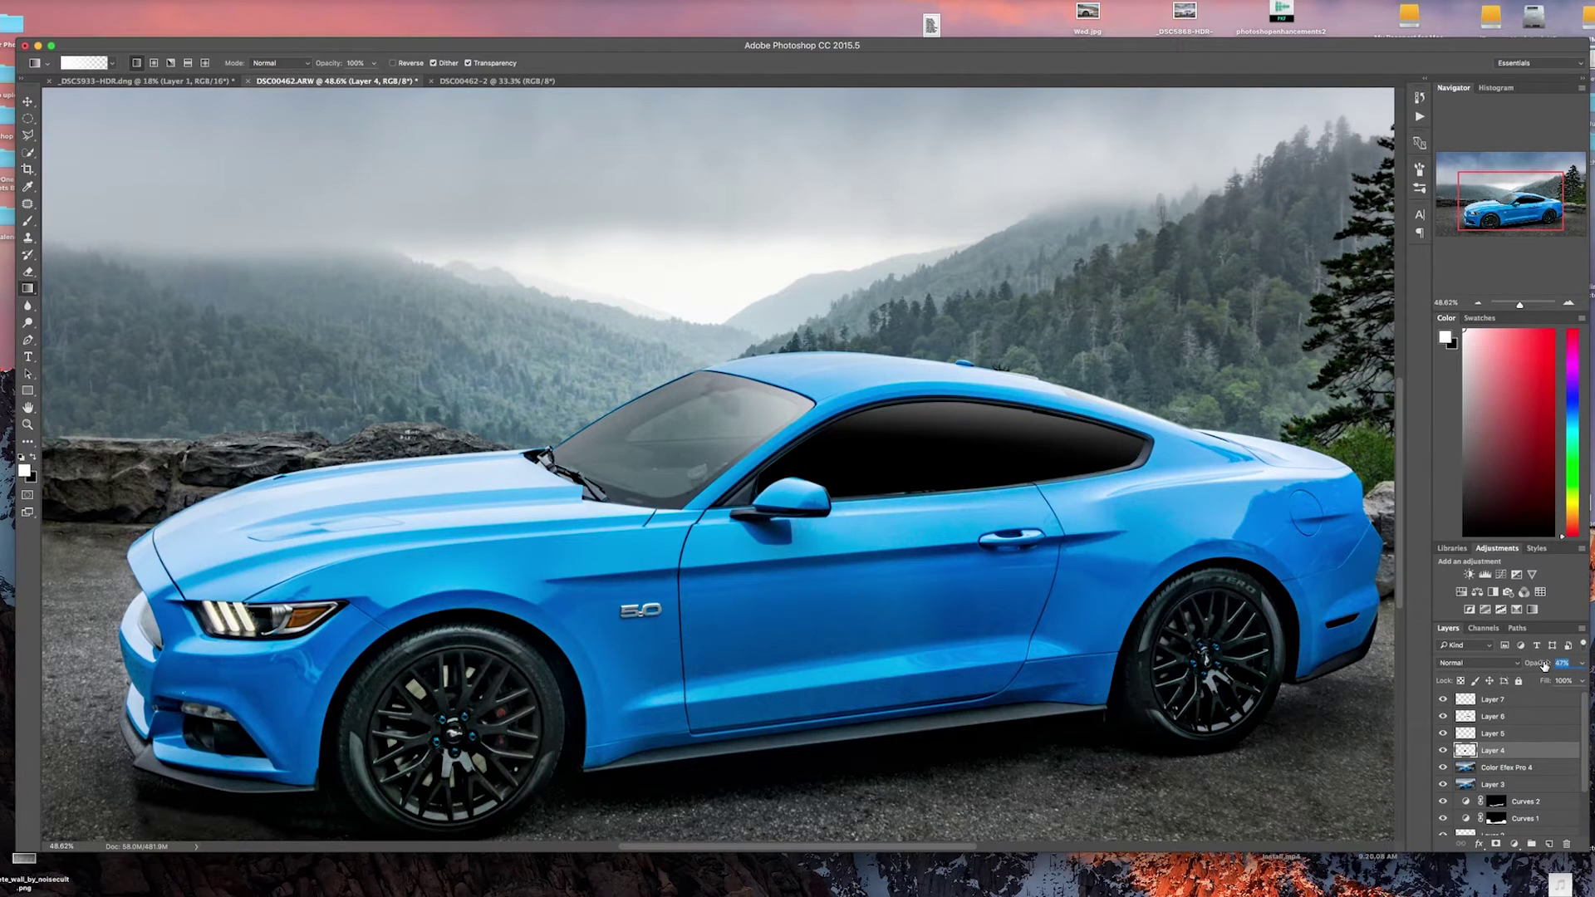
Set the side windows' black fill layer to 55% opacity and lower the opacity of their white gradient layer.
left_click(1479, 717)
left_click_drag(1517, 667, 1523, 667)
left_click(1496, 703)
left_click(1509, 716)
scroll(720, 564, "down", 10)
scroll(719, 563, "up", 7)
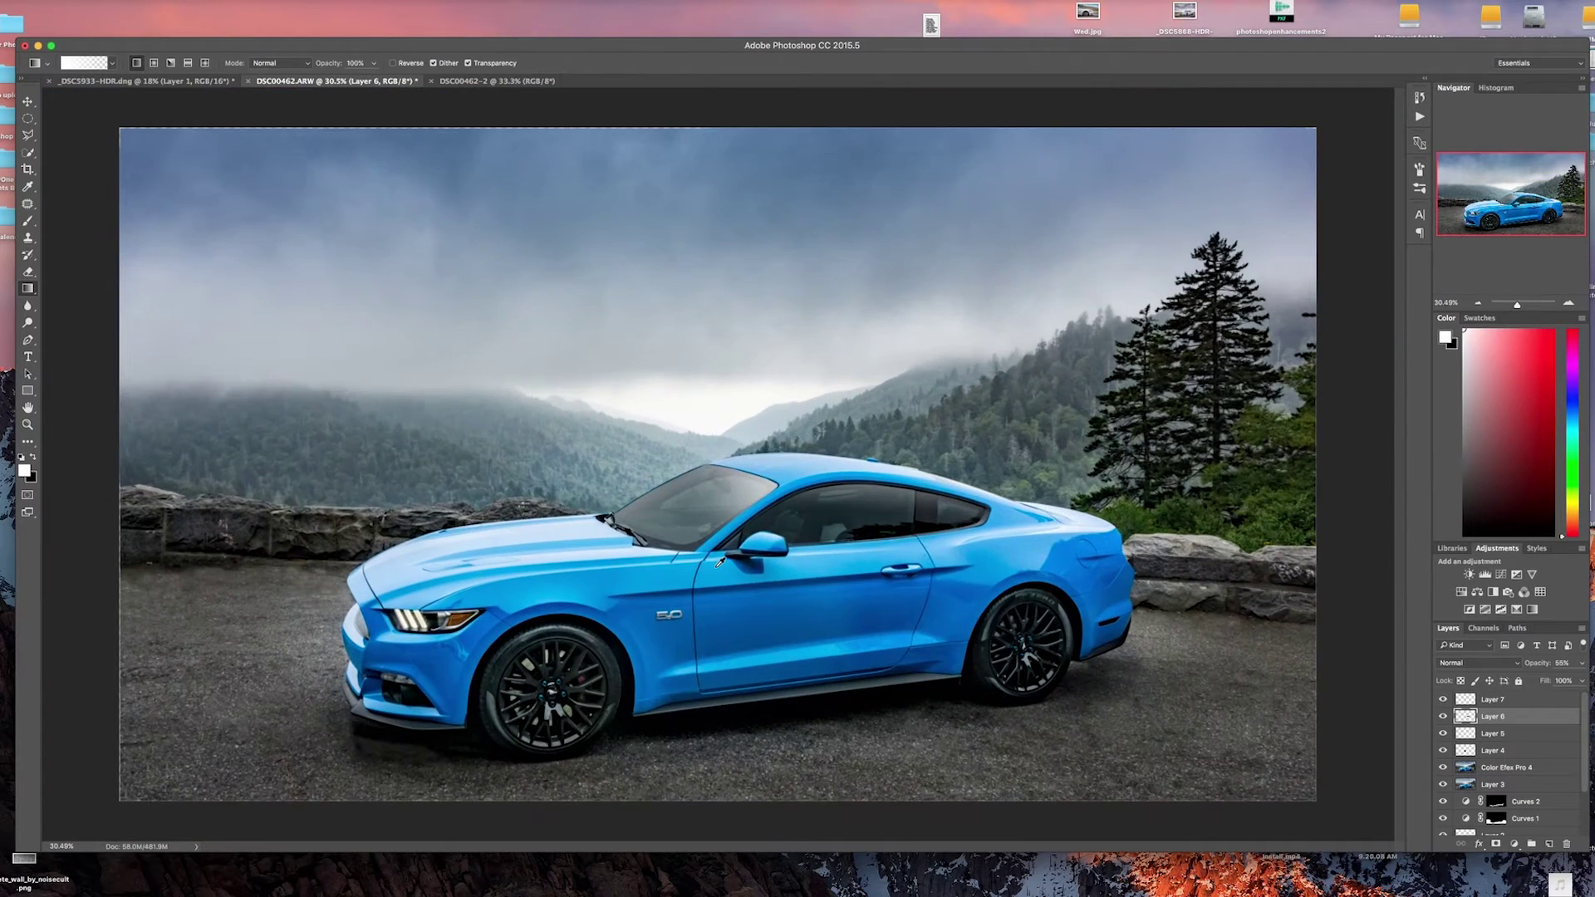
scroll(721, 563, "down", 1)
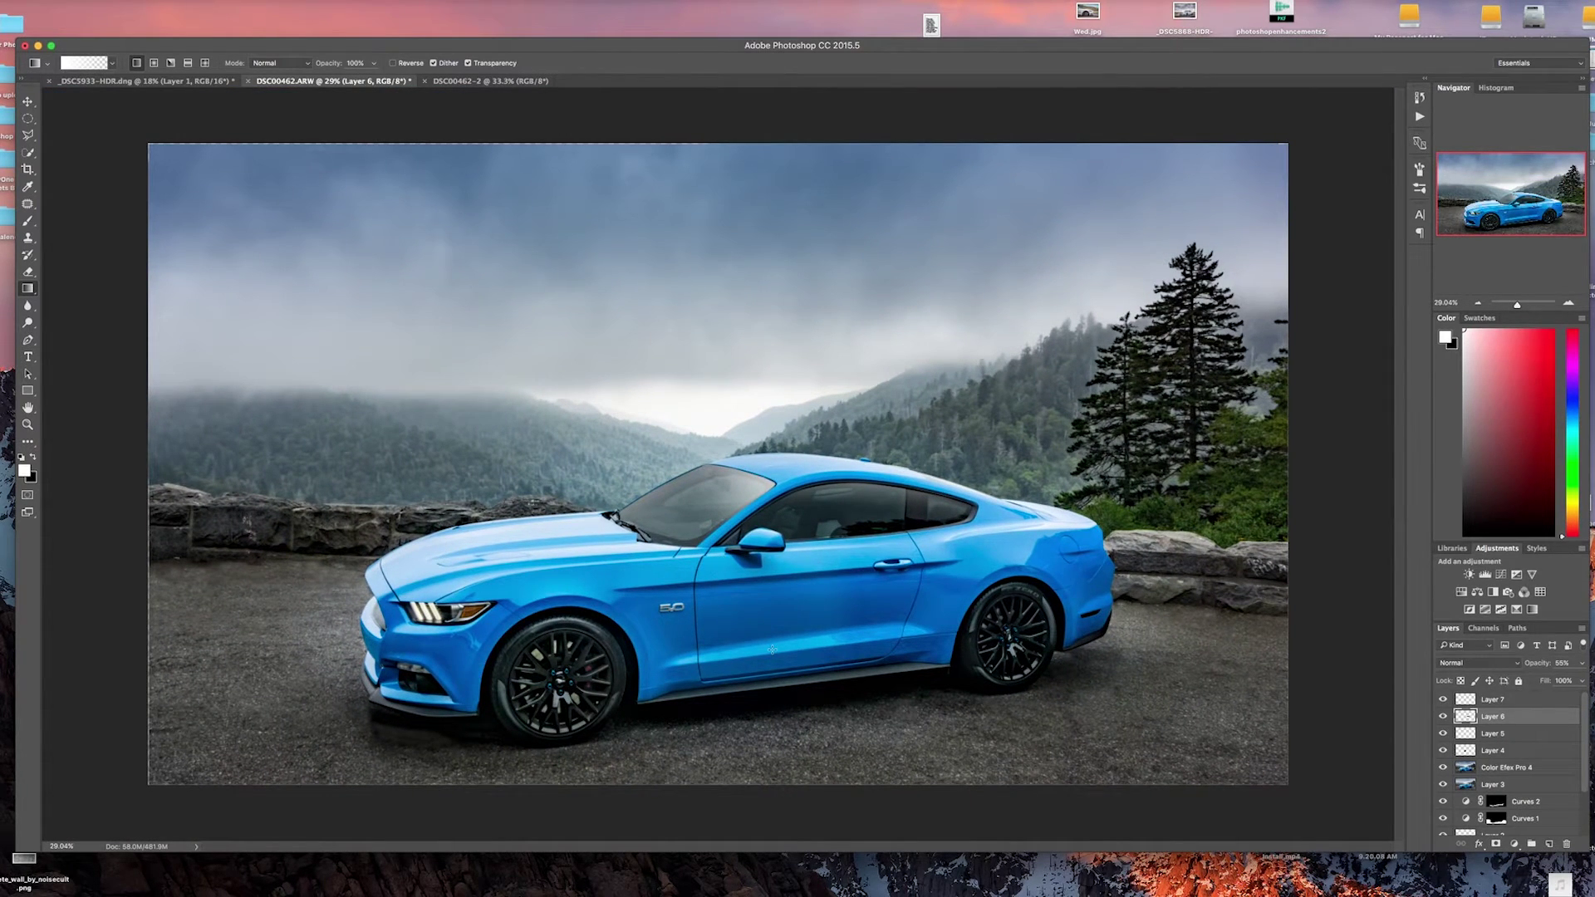
Group the four window fill and gradient layers, Layer 4 through Layer 7.
left_click(1500, 699)
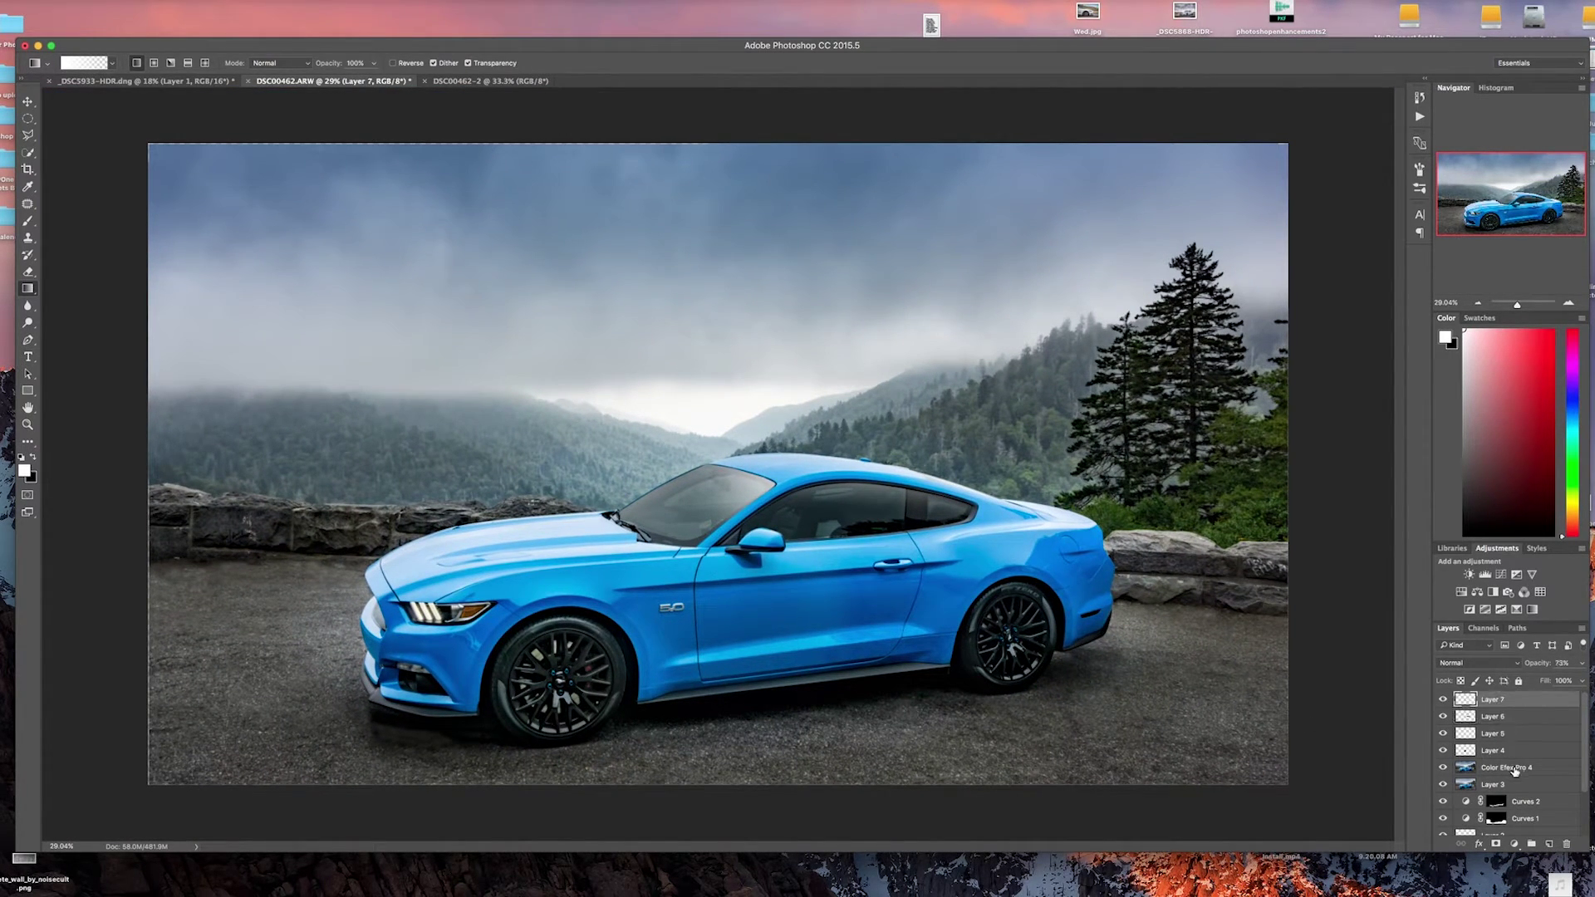
left_click(1505, 752, "shift")
left_click(1531, 844)
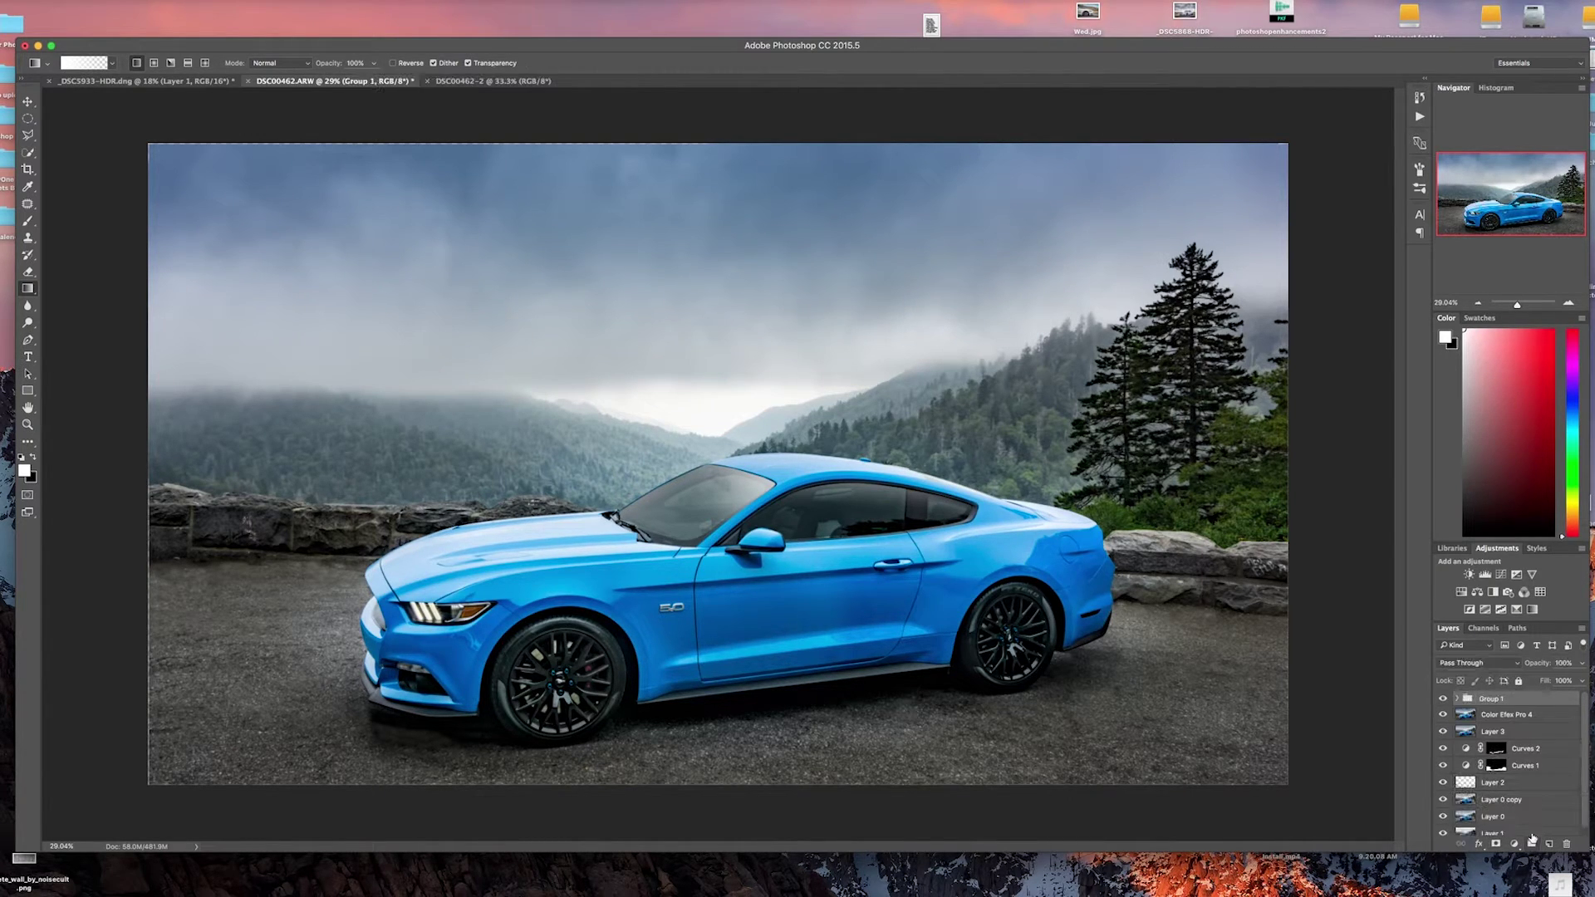
Toggle the window group's visibility repeatedly to compare the car with and without the darkened glass.
left_click(1445, 700)
left_click(1446, 700)
left_click(1445, 699)
left_click(1446, 700)
left_click(1446, 699)
left_click(1445, 700)
left_click(1445, 699)
left_click(1446, 699)
scroll(999, 603, "down", 6)
scroll(1001, 601, "up", 6)
scroll(1000, 603, "up", 2)
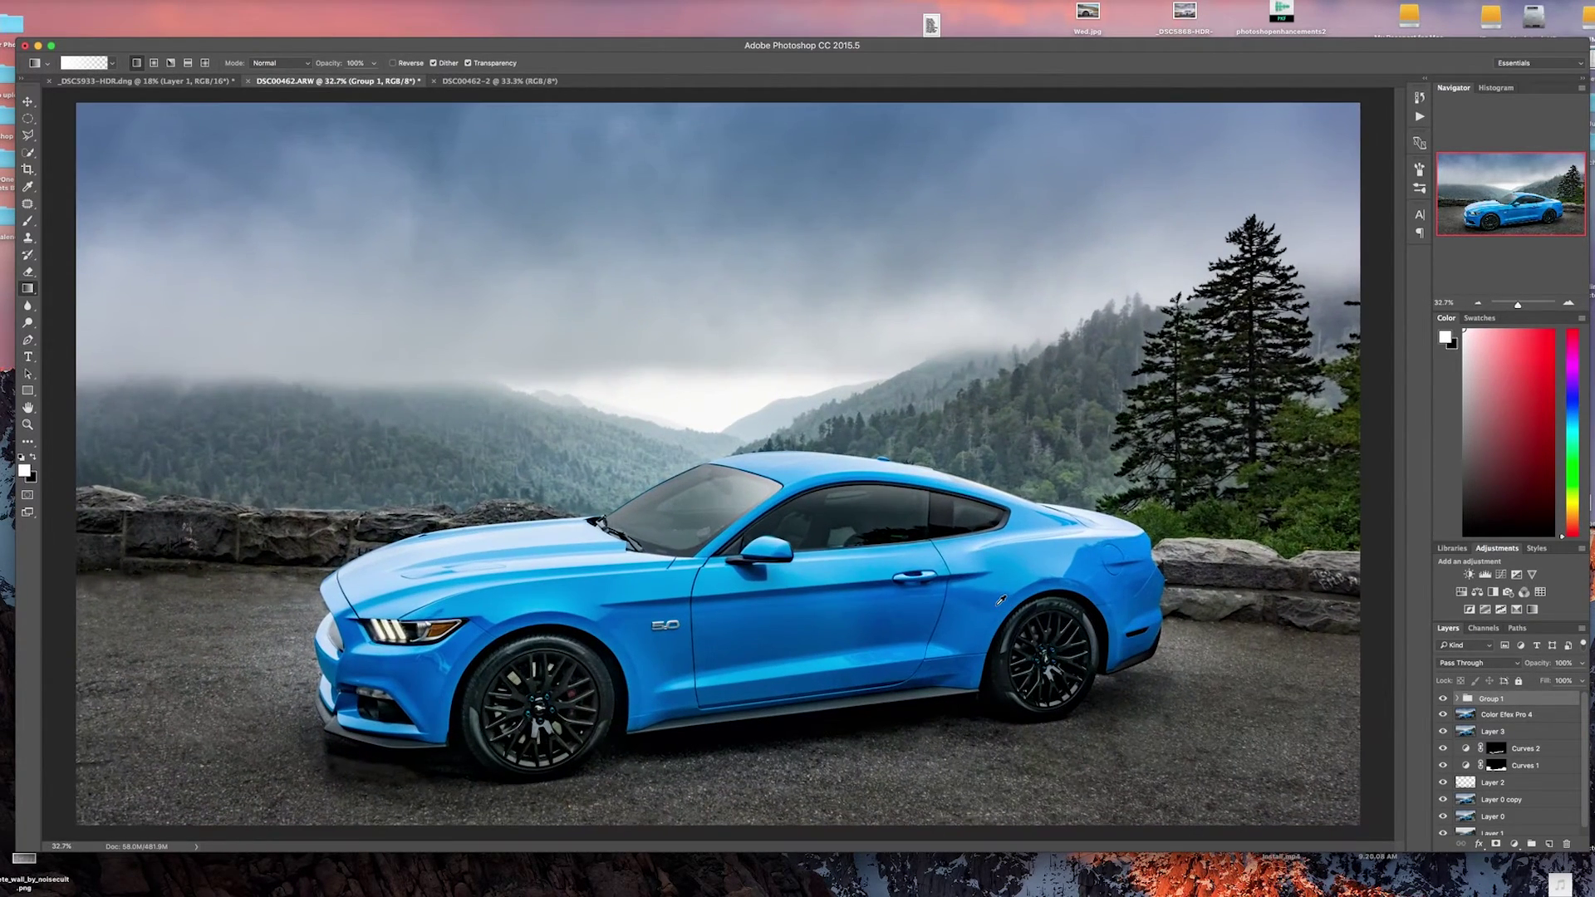
scroll(1000, 603, "down", 1)
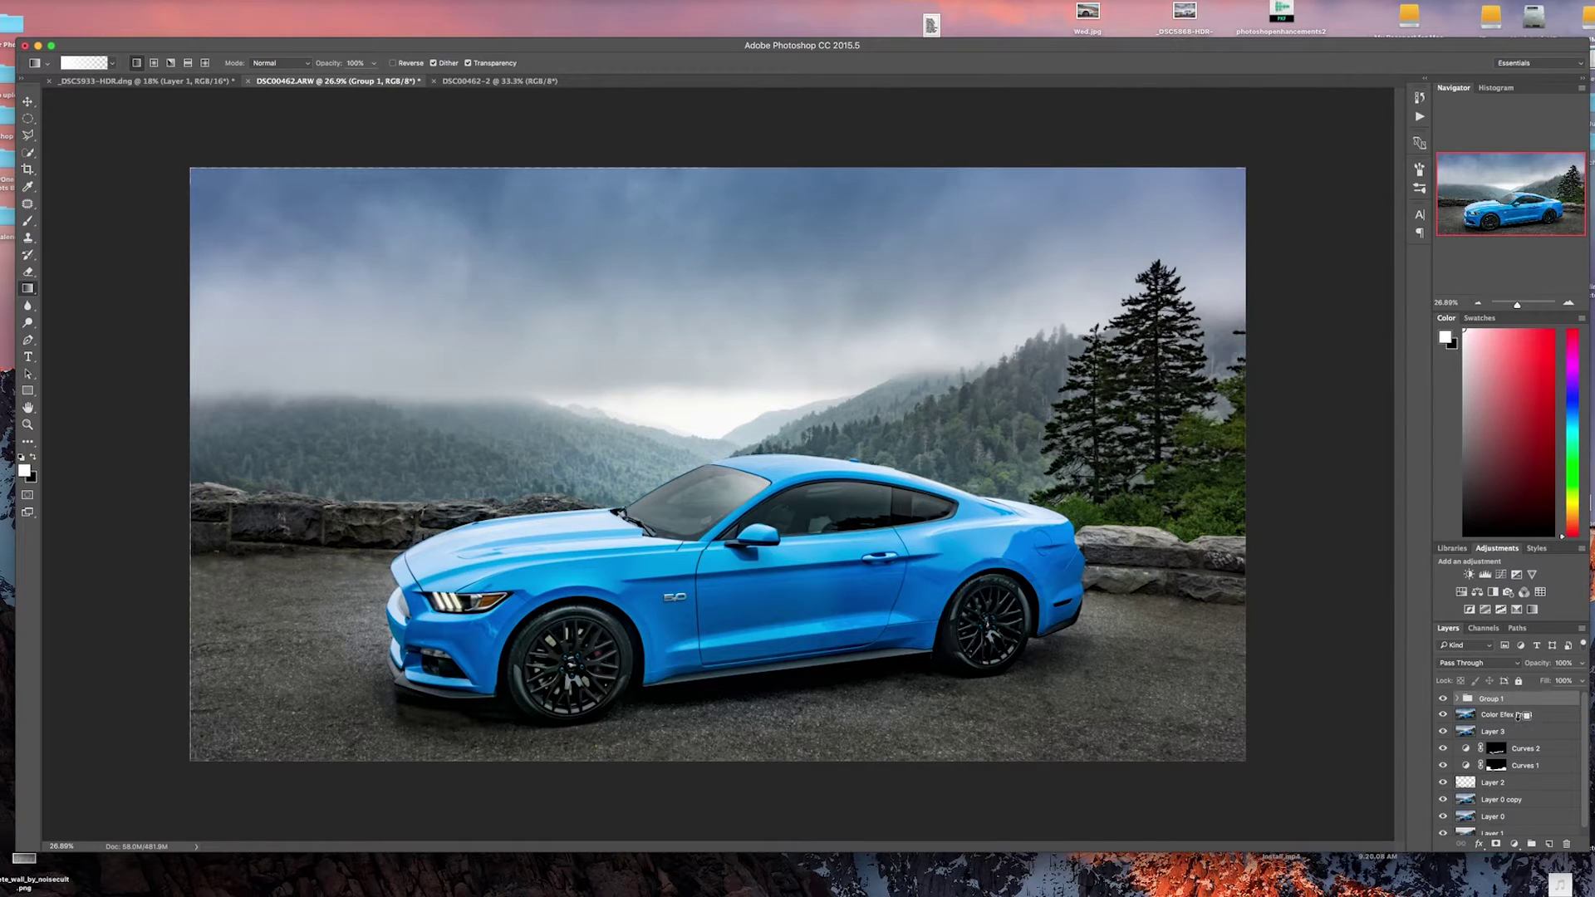
Stamp all visible layers into a new top layer, and gather the edit layers from Group 1 to Layer 0 into a hidden group.
key("super+alt+shift+e")
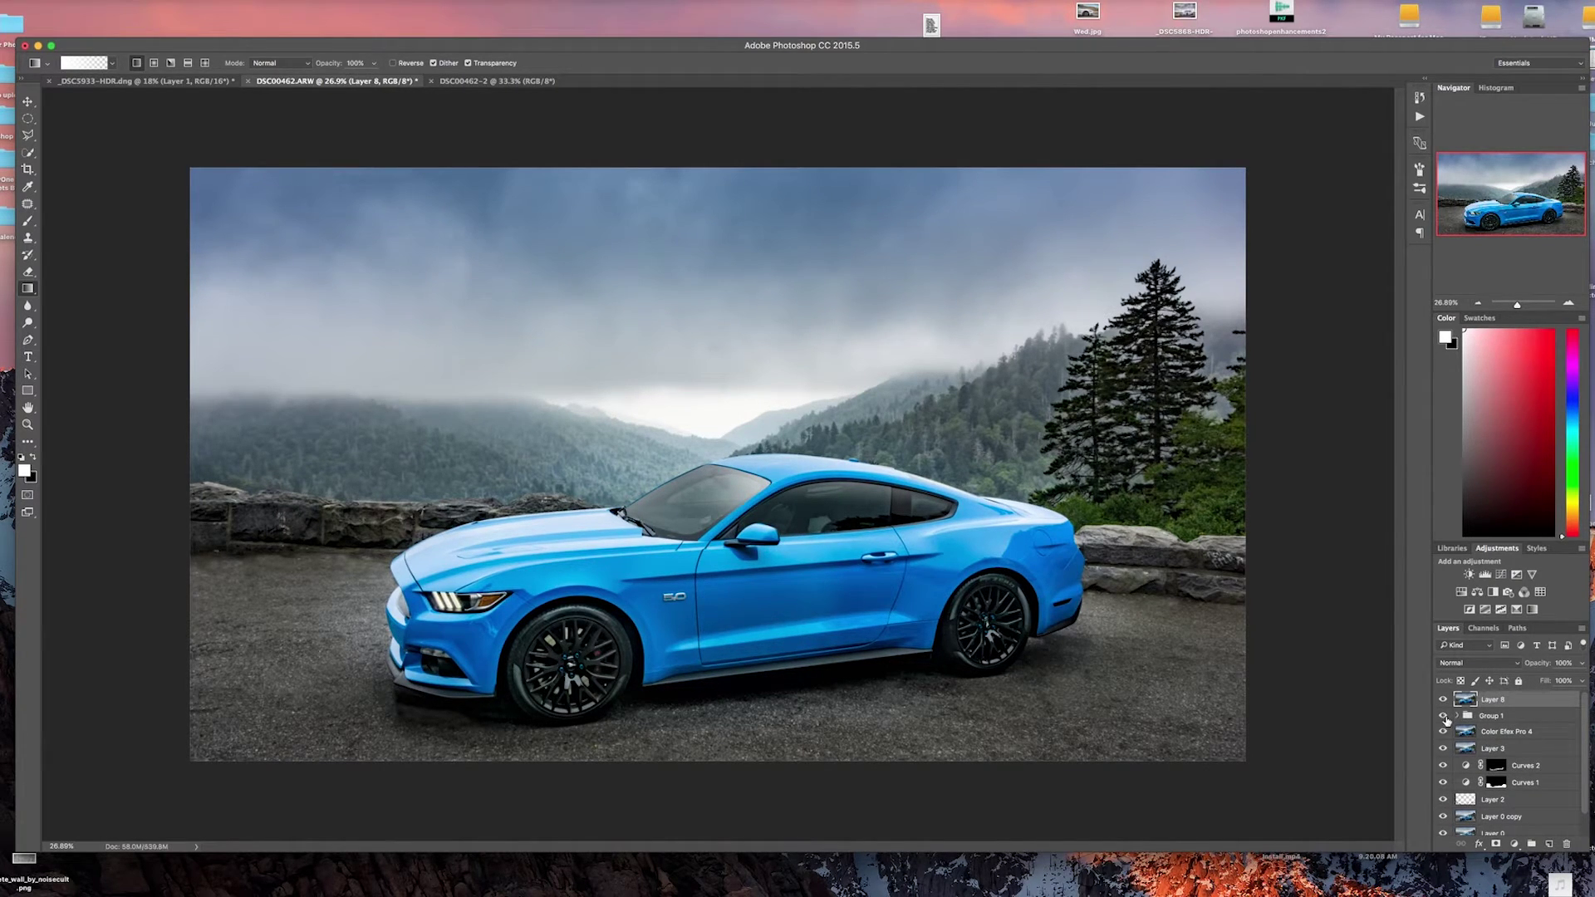
scroll(1502, 724, "down", 2)
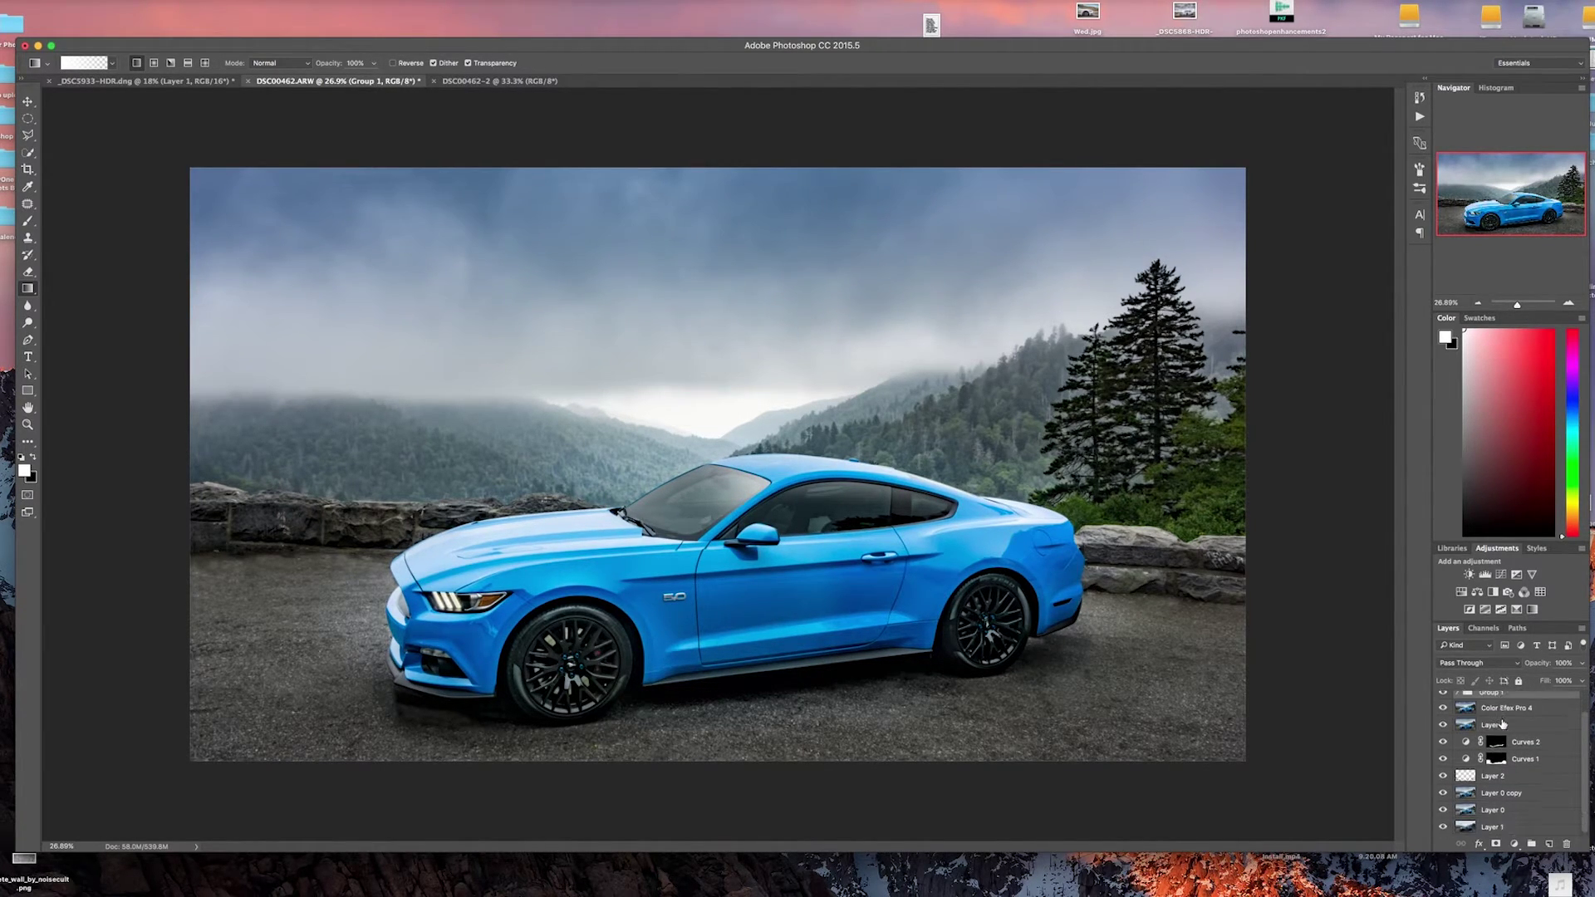
left_click(1499, 817, "shift")
left_click(1531, 843)
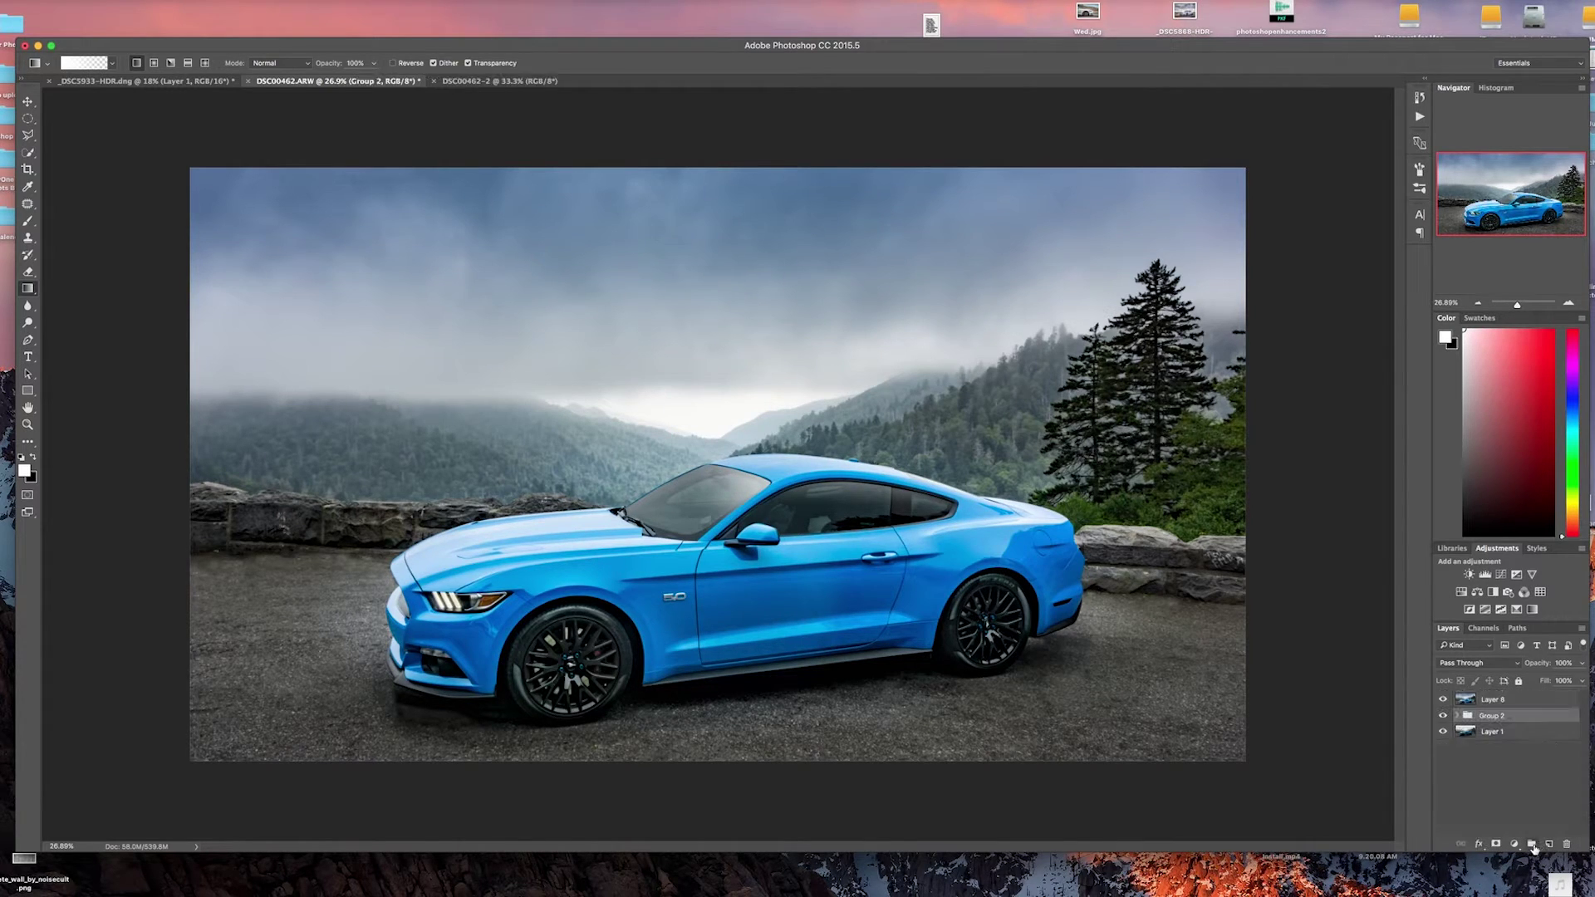
left_click(1442, 716)
Toggle the merged top layer's visibility to compare the edited image with the original photo.
left_click(1443, 701)
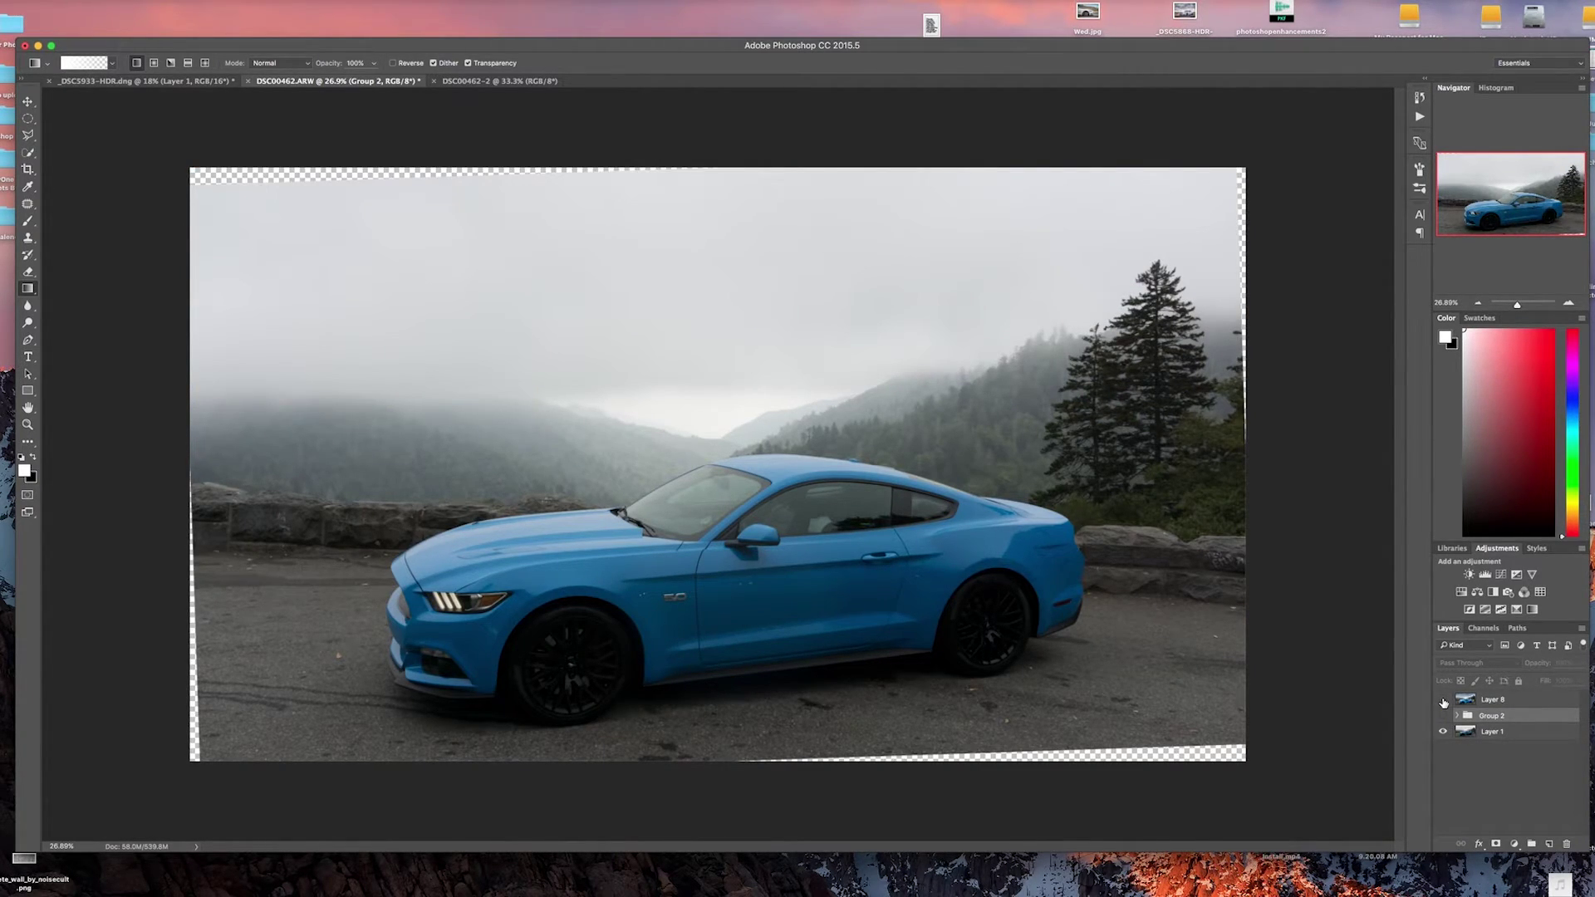
left_click(1443, 700)
left_click(1444, 701)
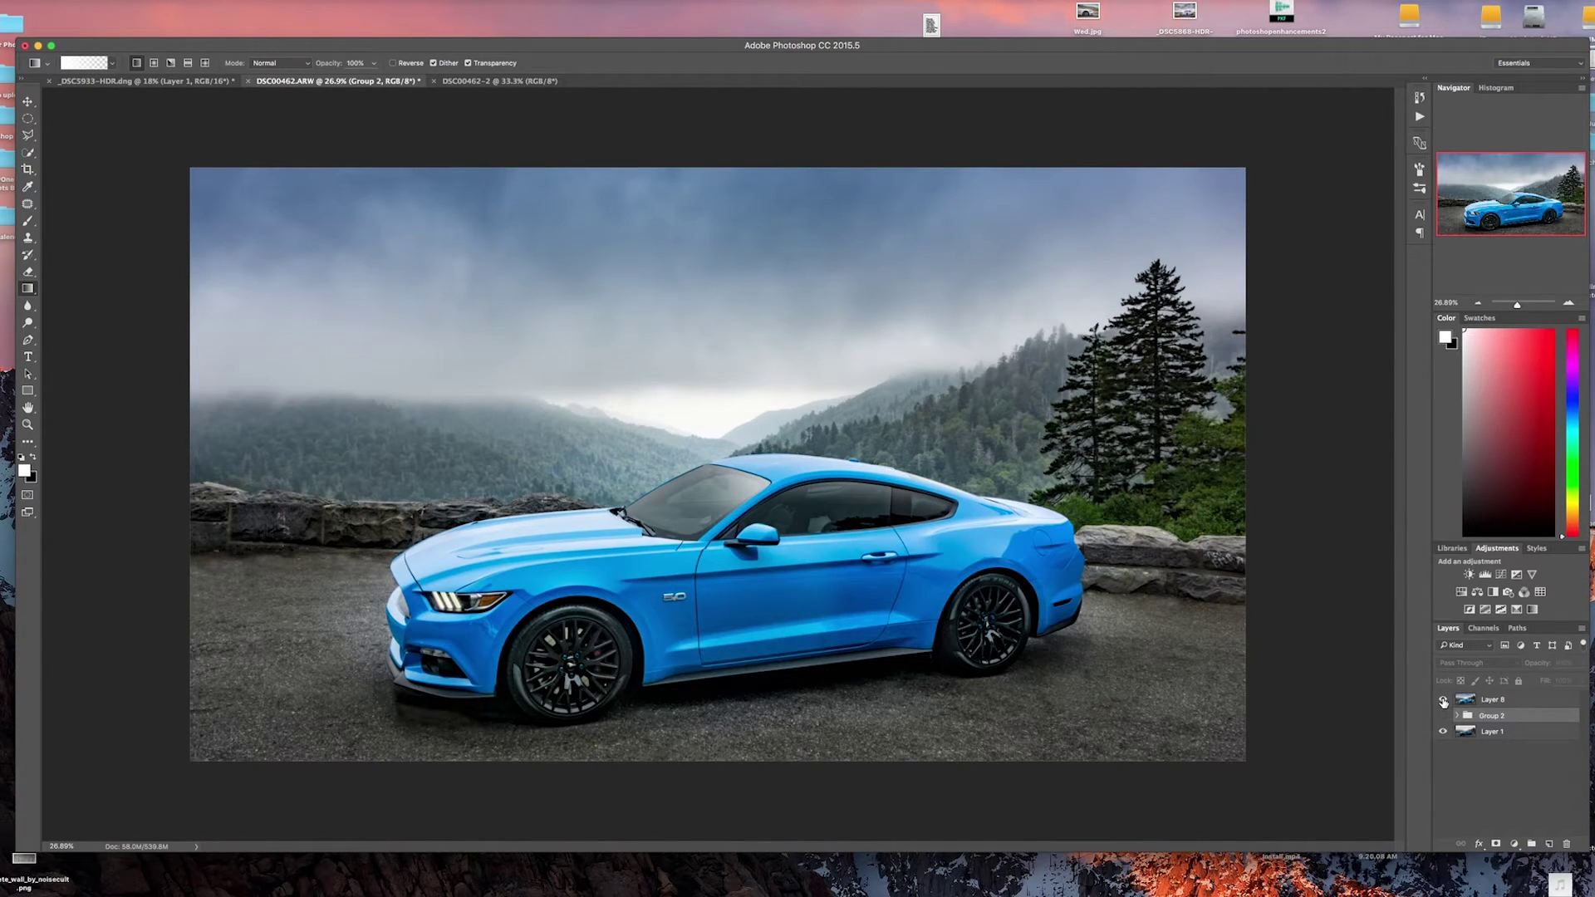
left_click(1444, 702)
left_click(1444, 702)
left_click(1444, 702)
left_click(1443, 702)
Duplicate the merged Layer 8 and ready the Pen tool for drawing a path.
left_click(27, 340)
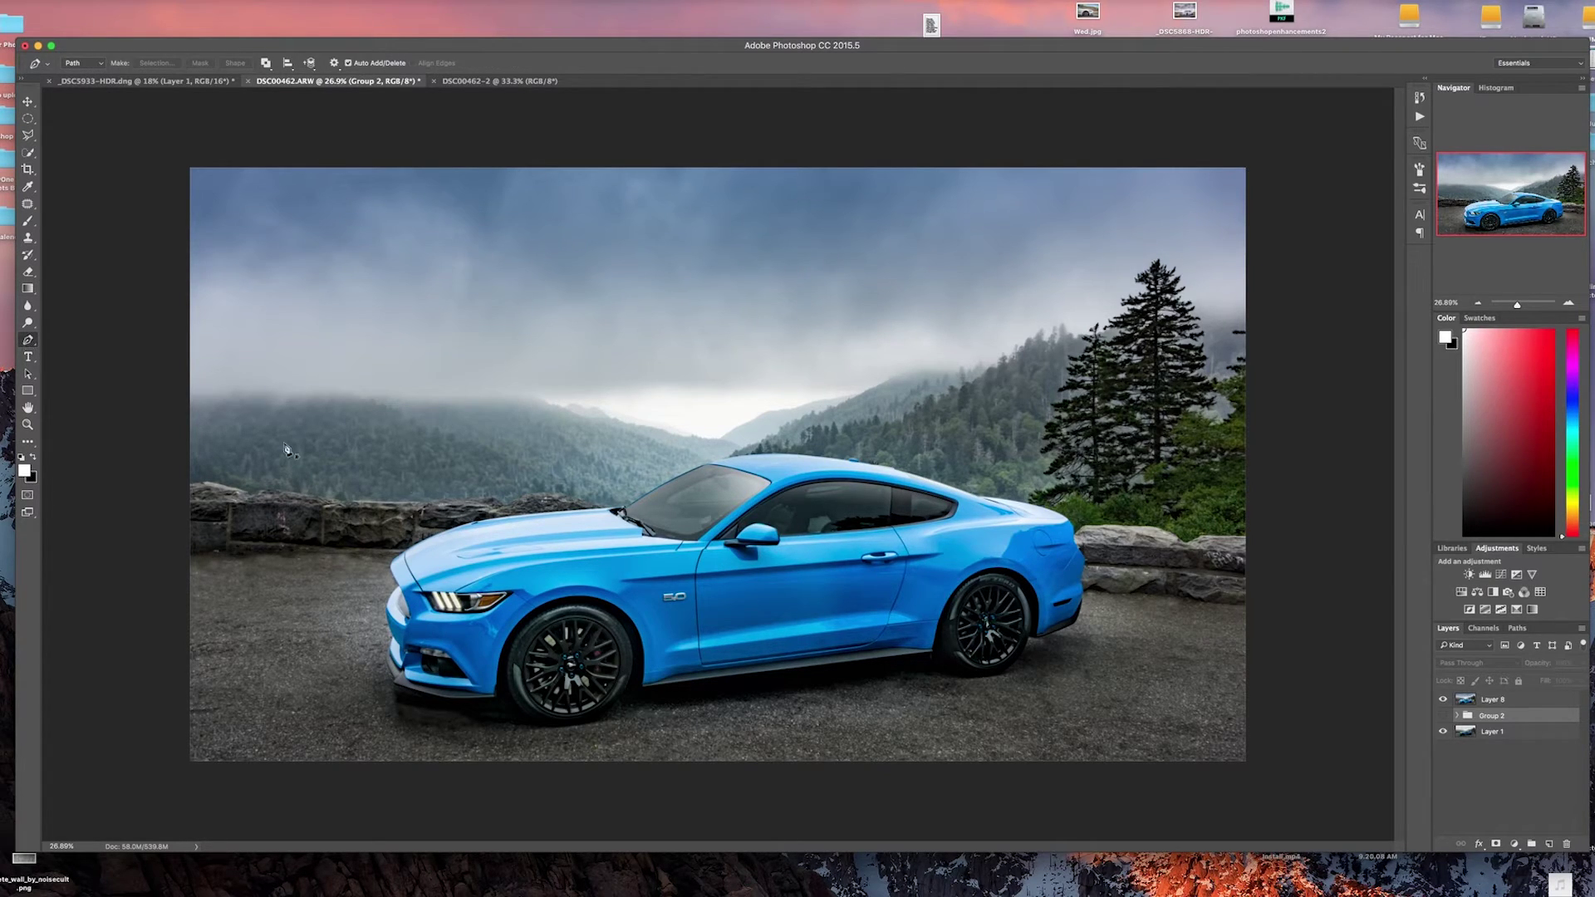
left_click(1525, 704)
key("super+j")
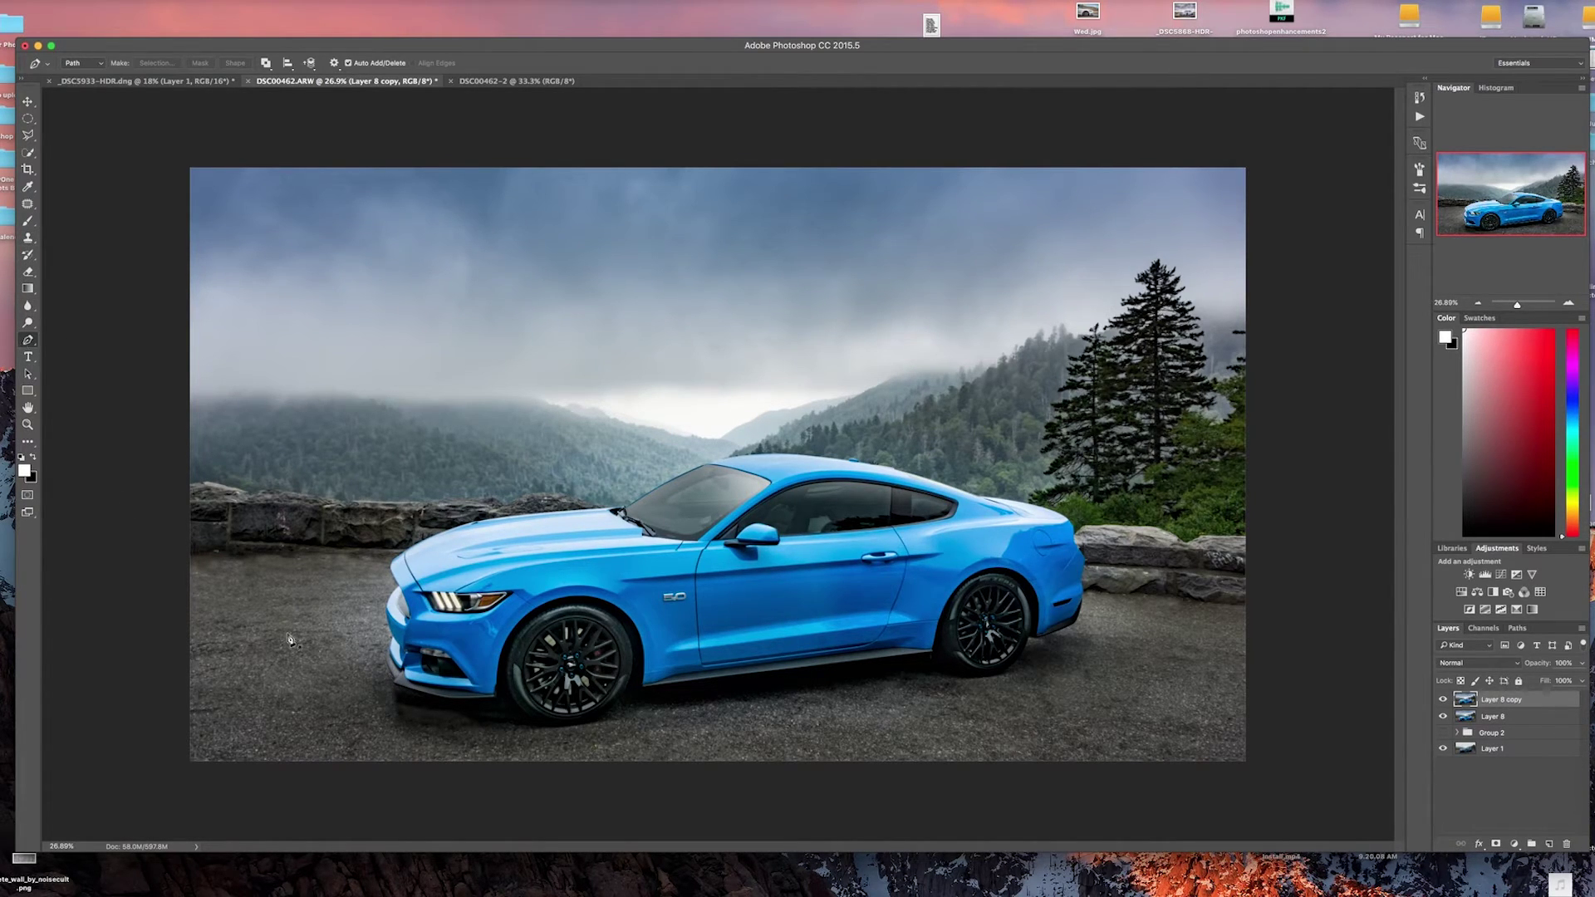
Start a Pen path outside the photo's lower-left edge and run it beneath the front bumper to the front wheel arch.
key("super+plus")
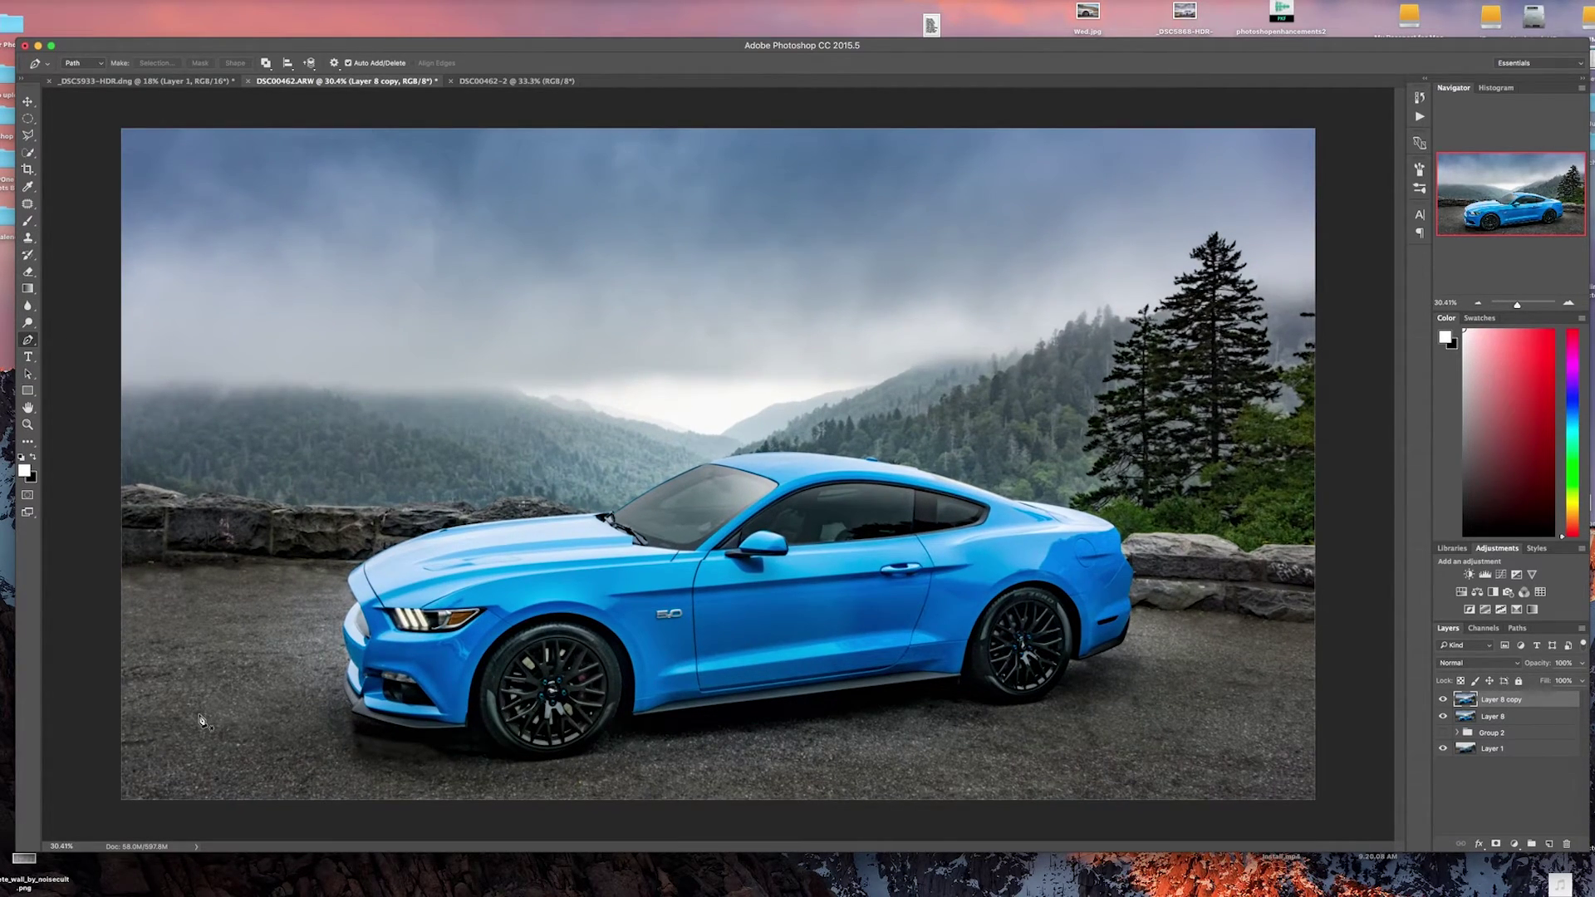
scroll(103, 770, "up", 4)
scroll(116, 782, "left", 5)
scroll(116, 783, "down", 3)
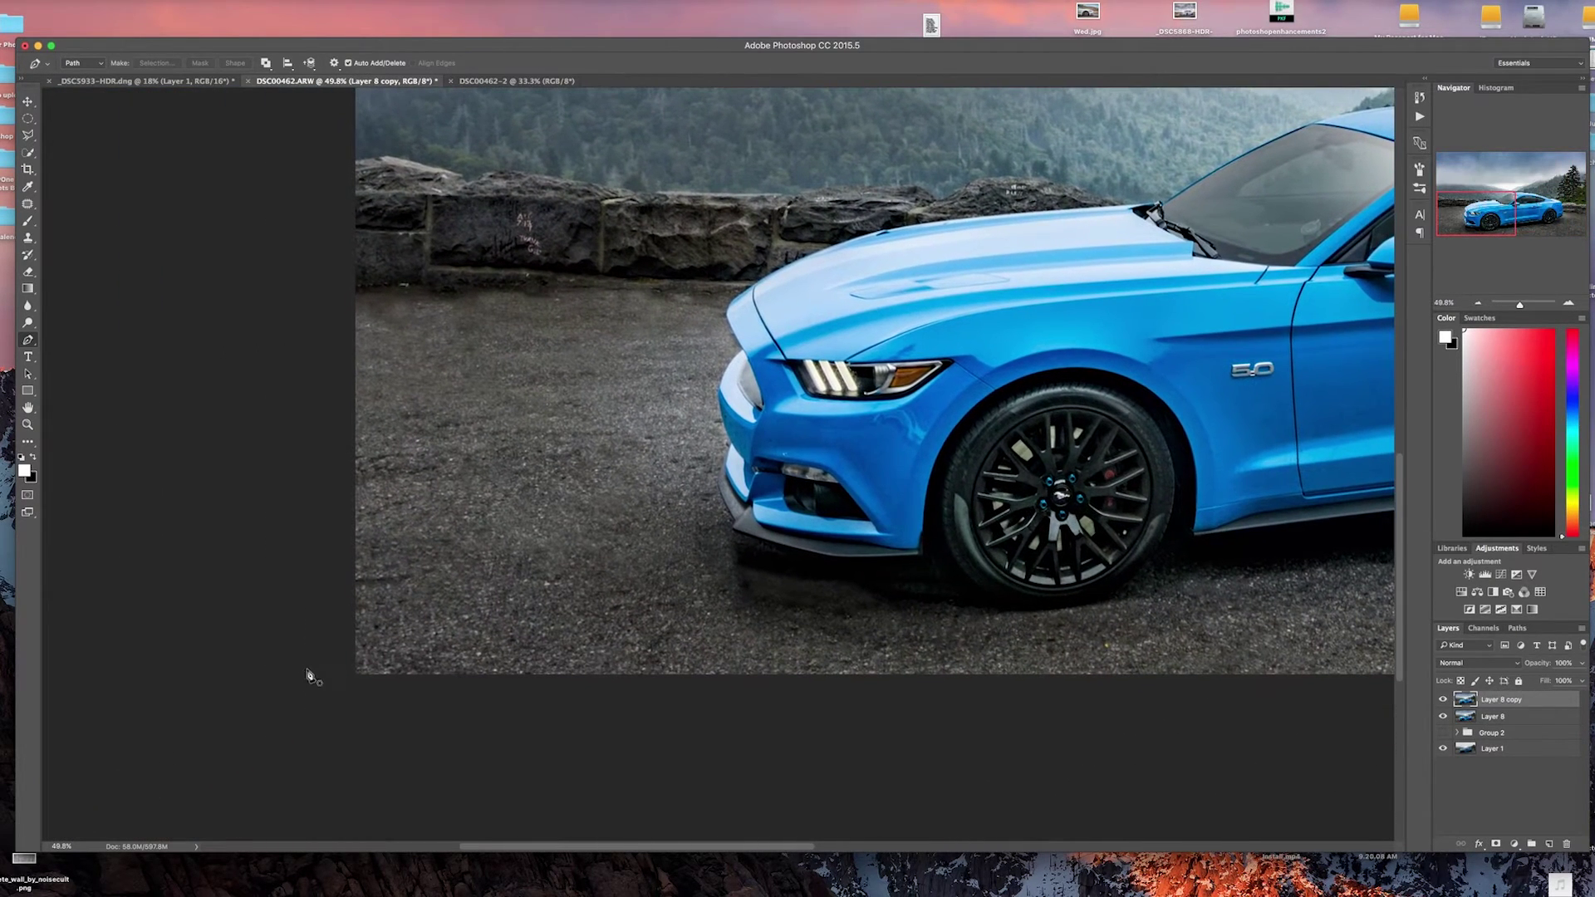
left_click(320, 583)
left_click(830, 560)
left_click_drag(858, 561, 866, 563)
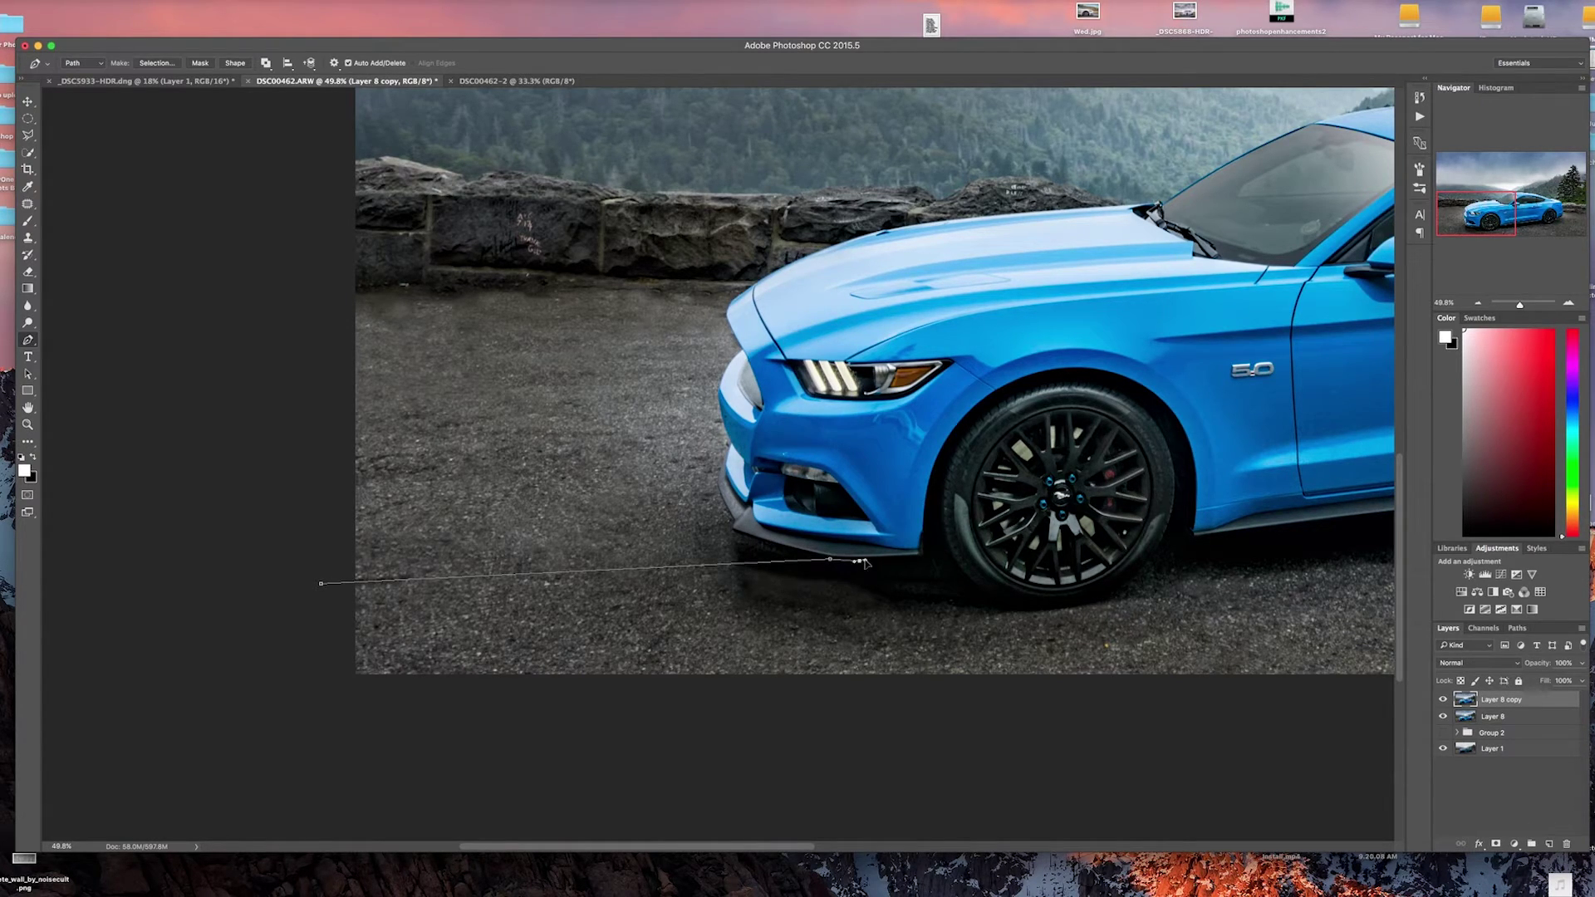
left_click(922, 559)
Continue the path over the front wheel arch and along the bottom of the side skirt to the rear wheel.
left_click(928, 516)
left_click_drag(964, 420, 1191, 530)
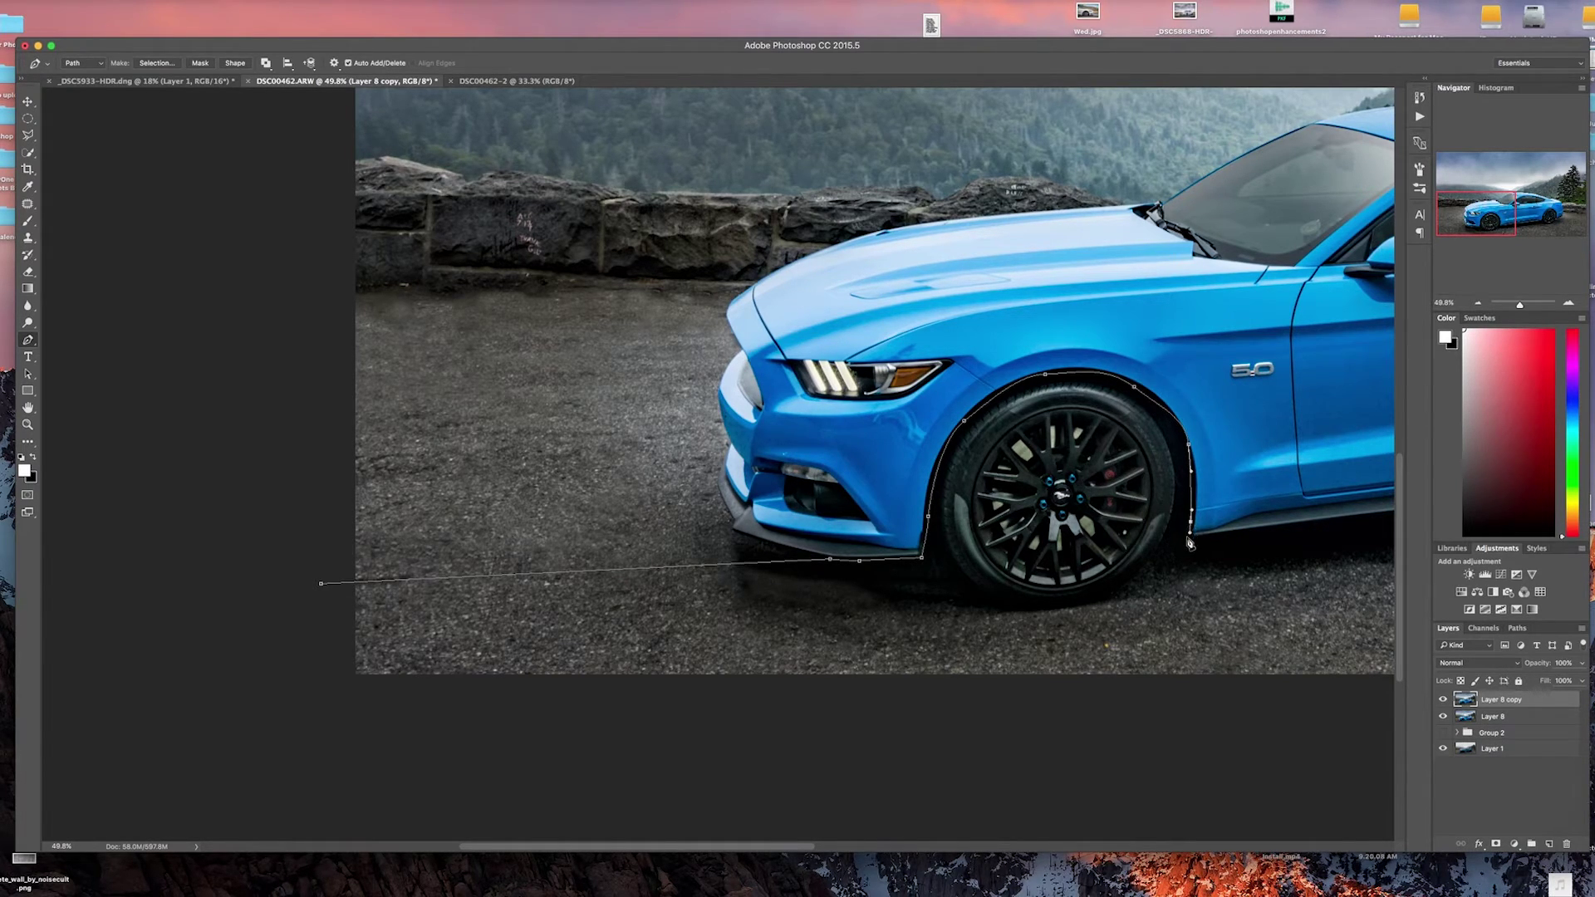
scroll(1191, 546, "right", 10)
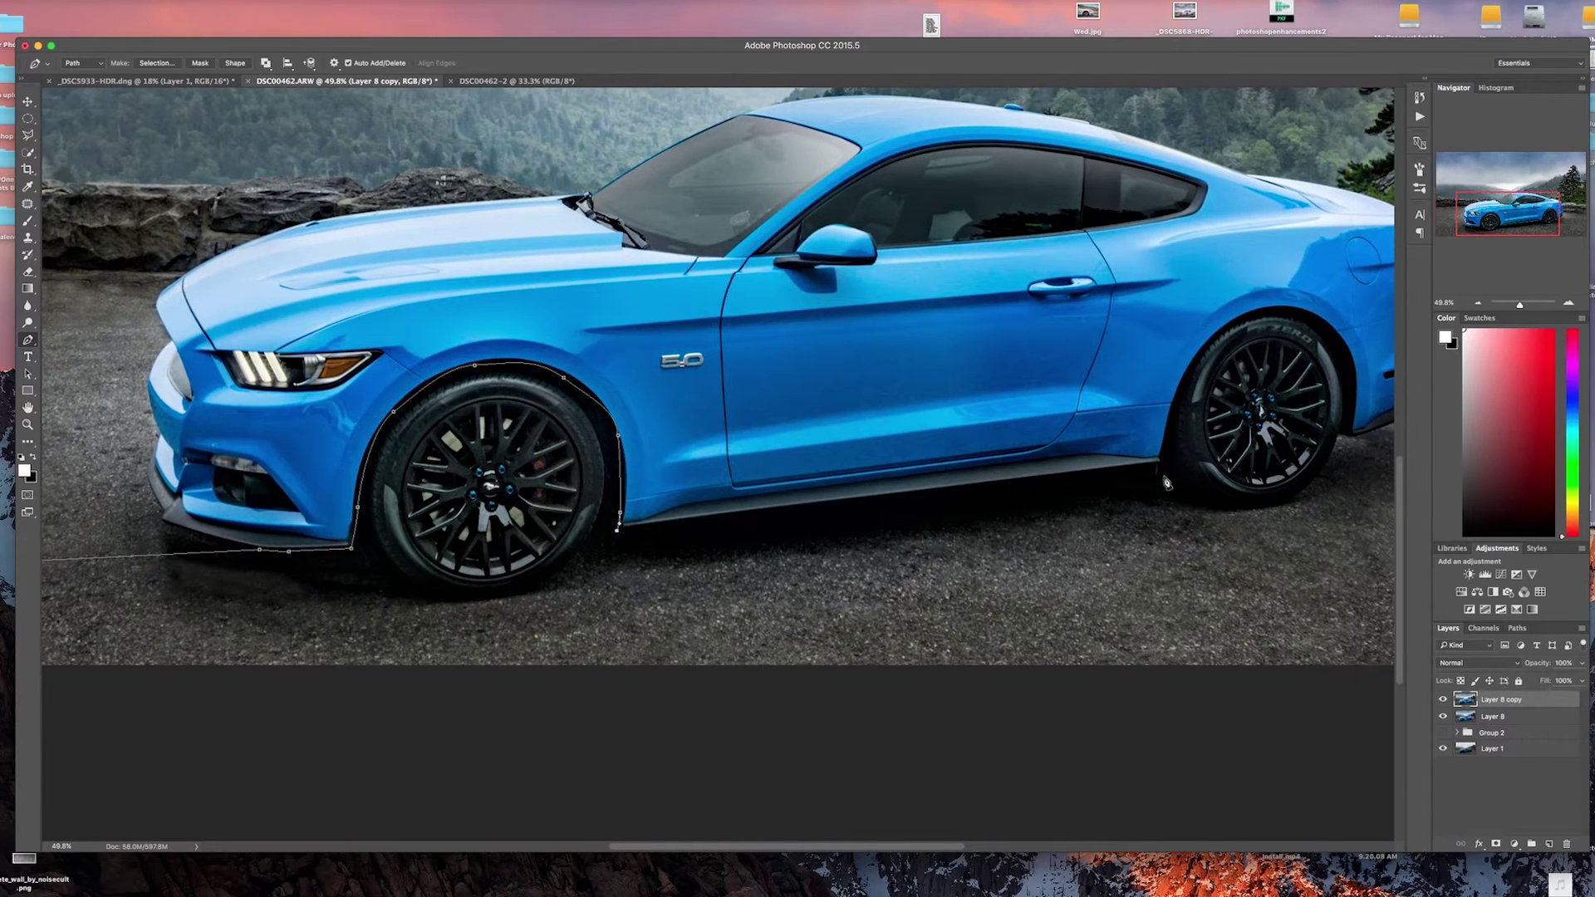
left_click(1163, 468)
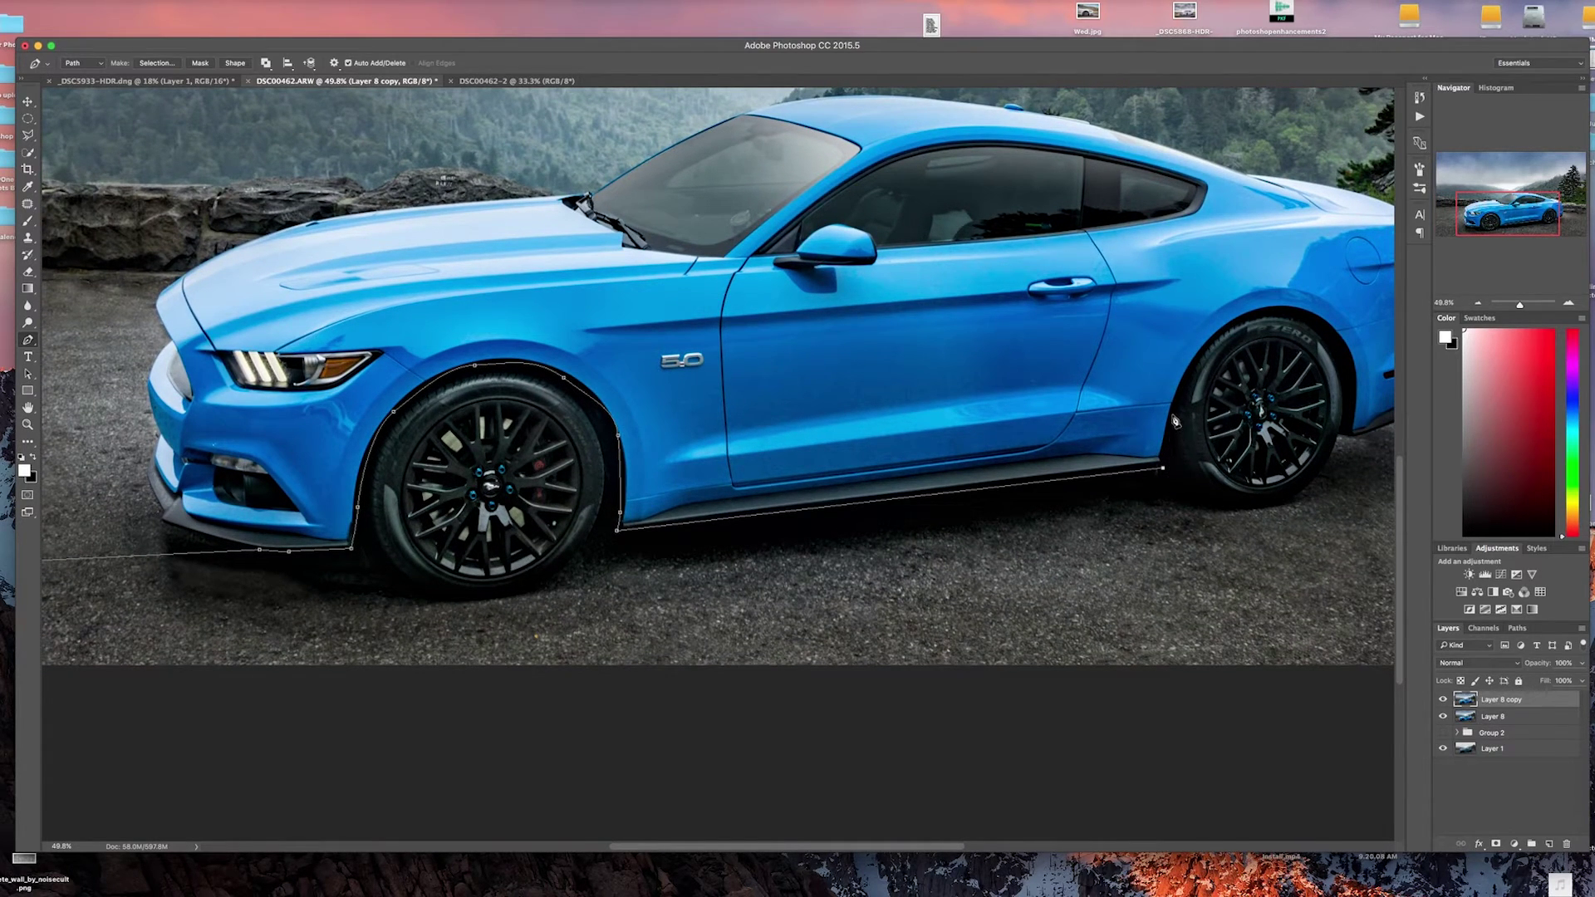
Trace the path up the front curve of the rear wheel arch, correcting its anchor point and handle to fit the edge.
left_click(1175, 406)
left_click_drag(1214, 340, 1313, 317)
key("ctrl+z")
scroll(1232, 357, "up", 5)
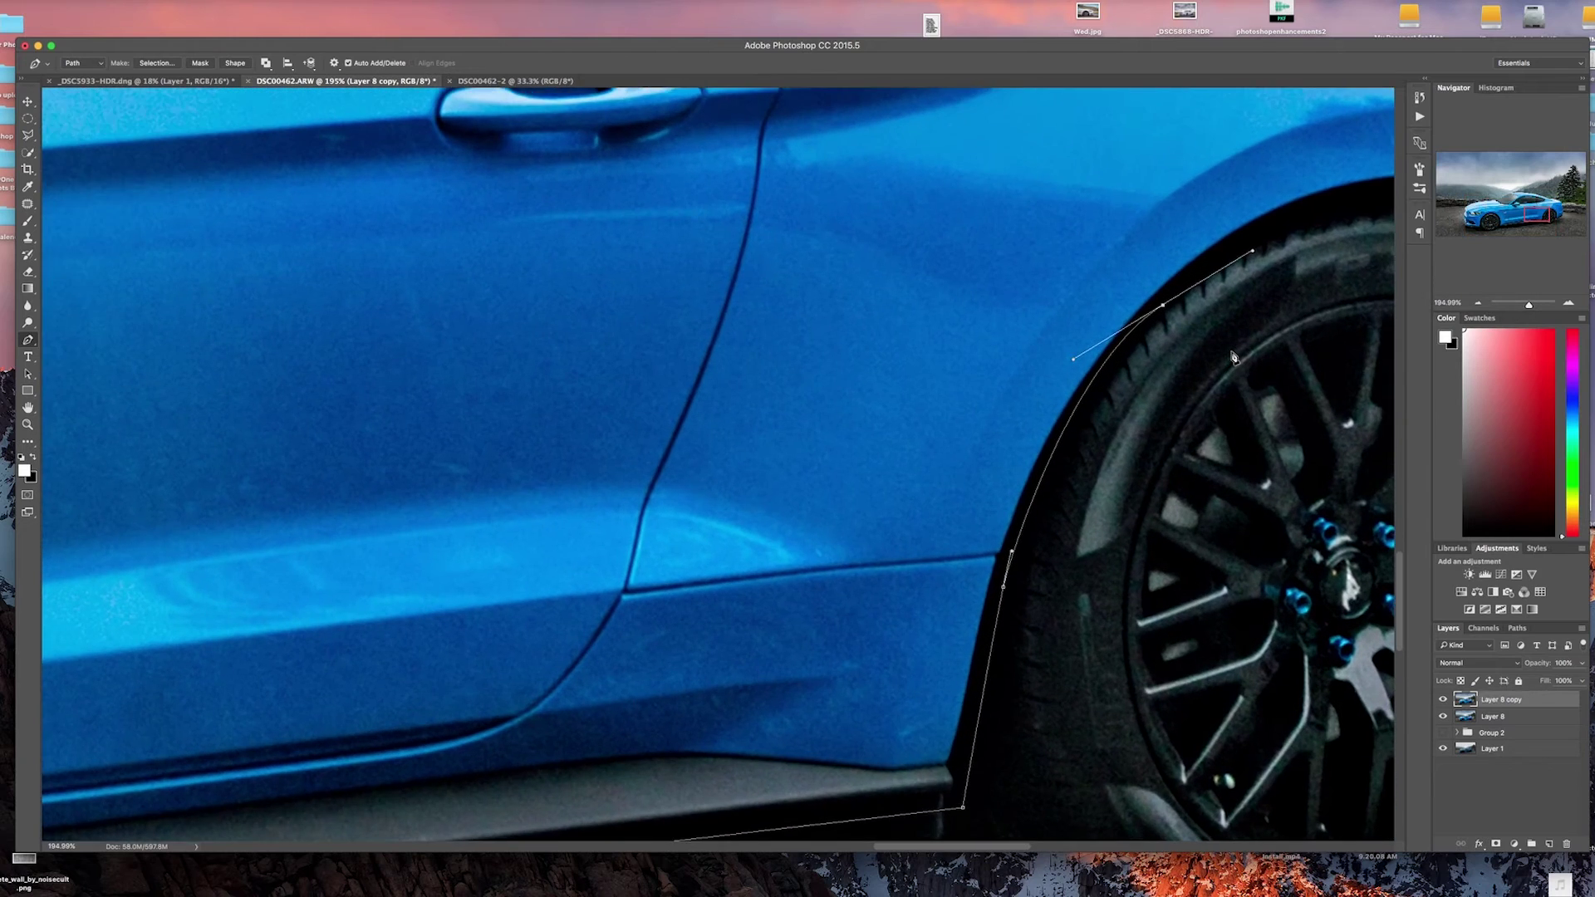
scroll(1233, 357, "up", 1)
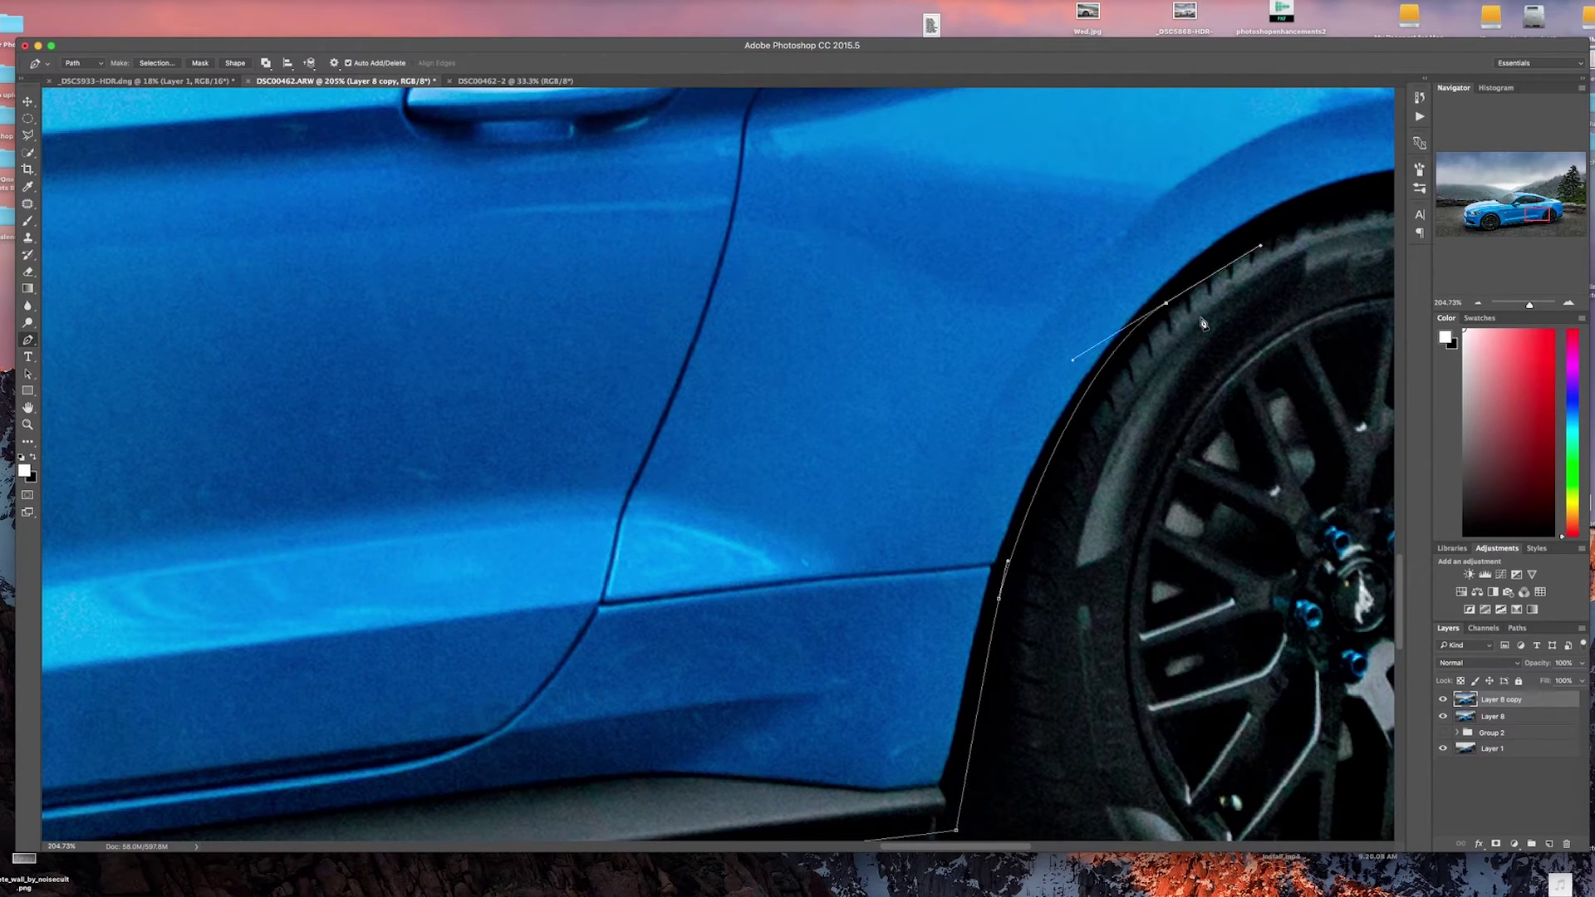
scroll(1203, 324, "right", 6)
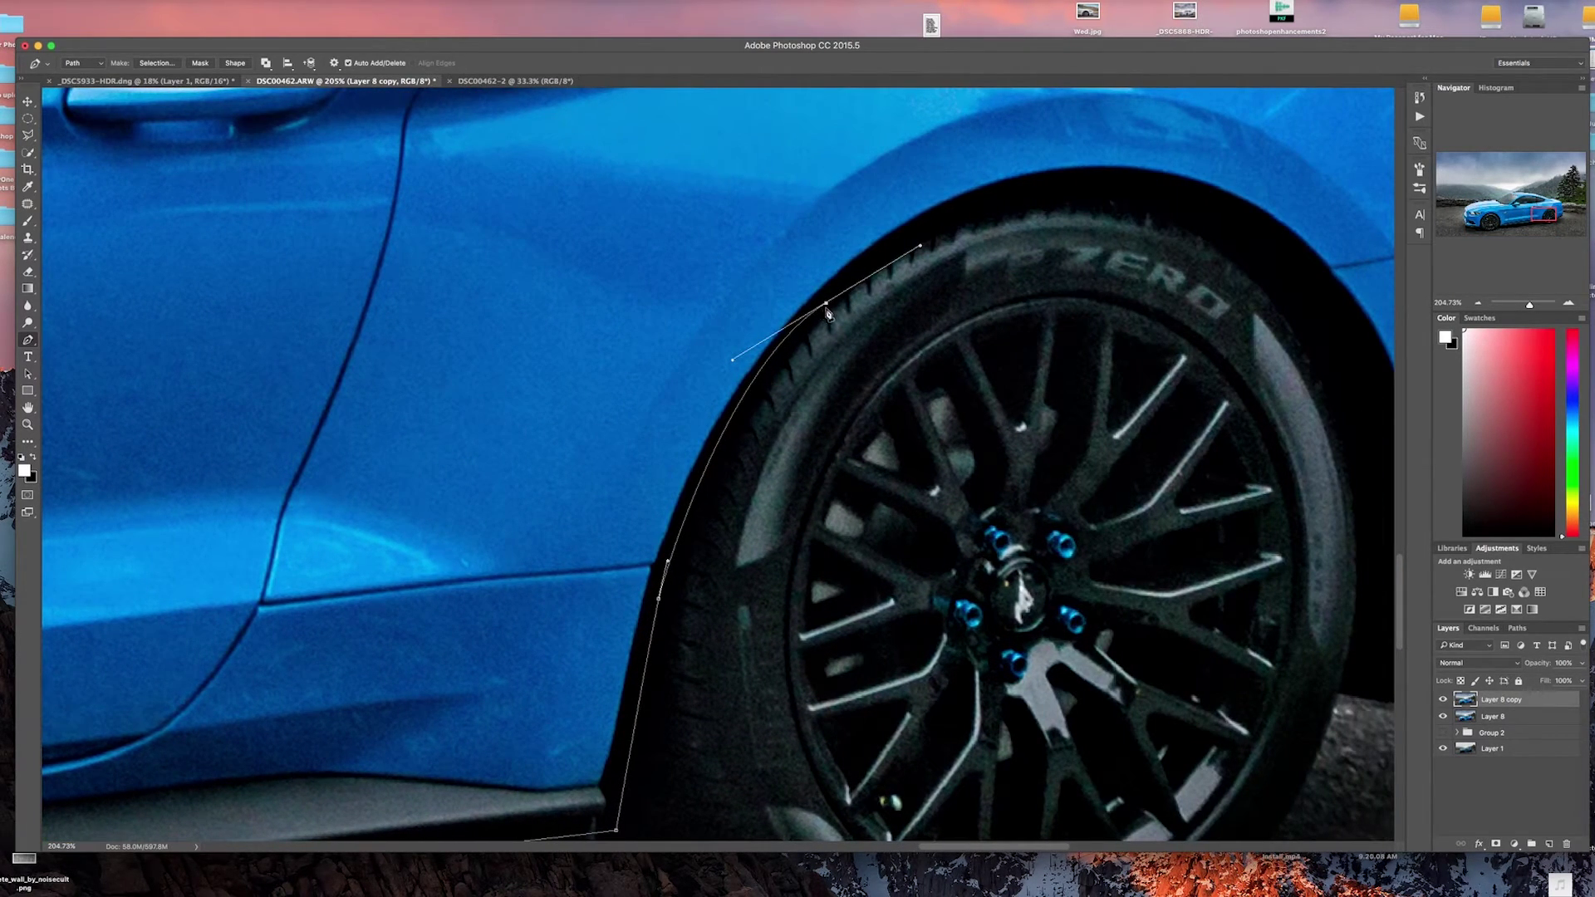
left_click_drag(826, 304, 826, 296)
left_click_drag(959, 203, 989, 190)
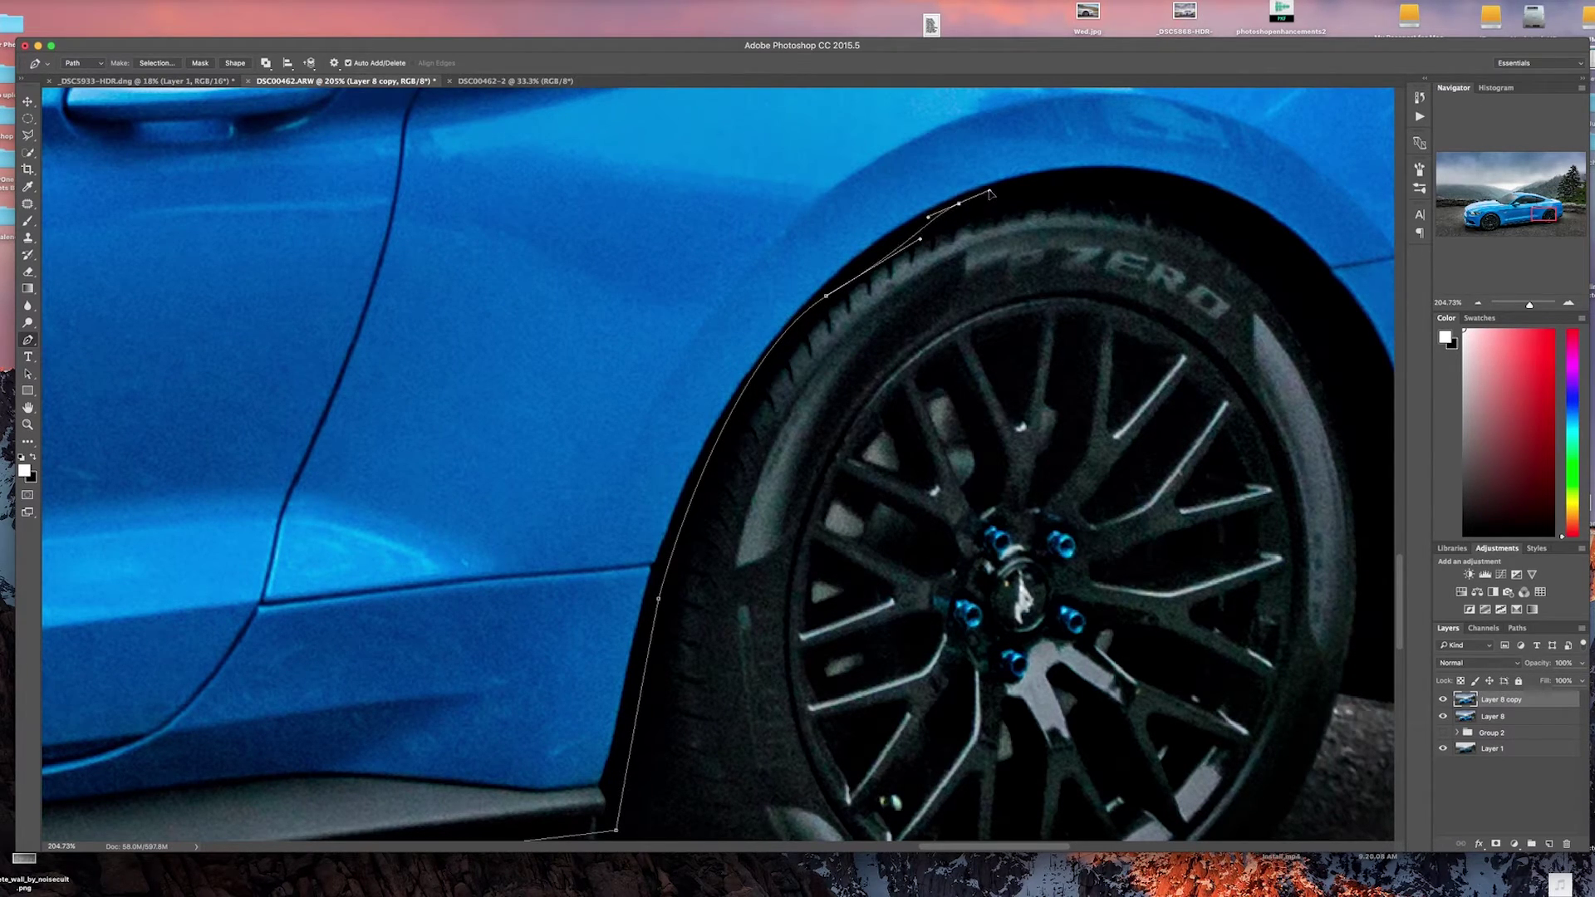
left_click_drag(920, 239, 912, 224)
Continue the path over the top of the rear wheel arch and down behind the tyre to the rear bumper's lower edge.
left_click_drag(1174, 179, 1260, 200)
scroll(1260, 199, "right", 5)
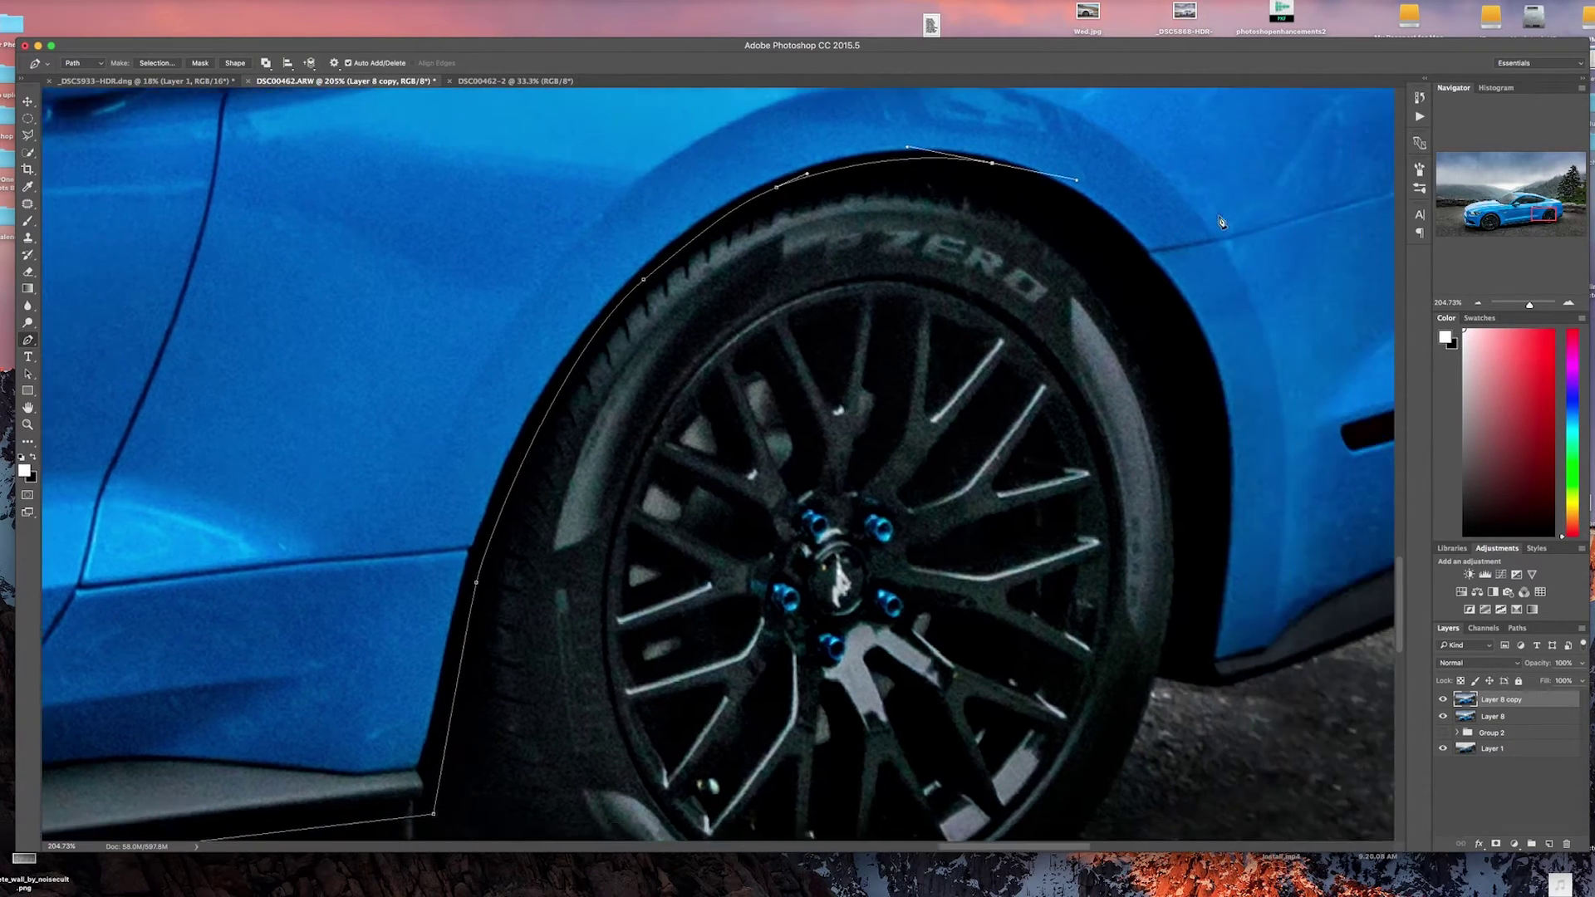
left_click(1098, 329)
left_click_drag(1099, 332, 1115, 378)
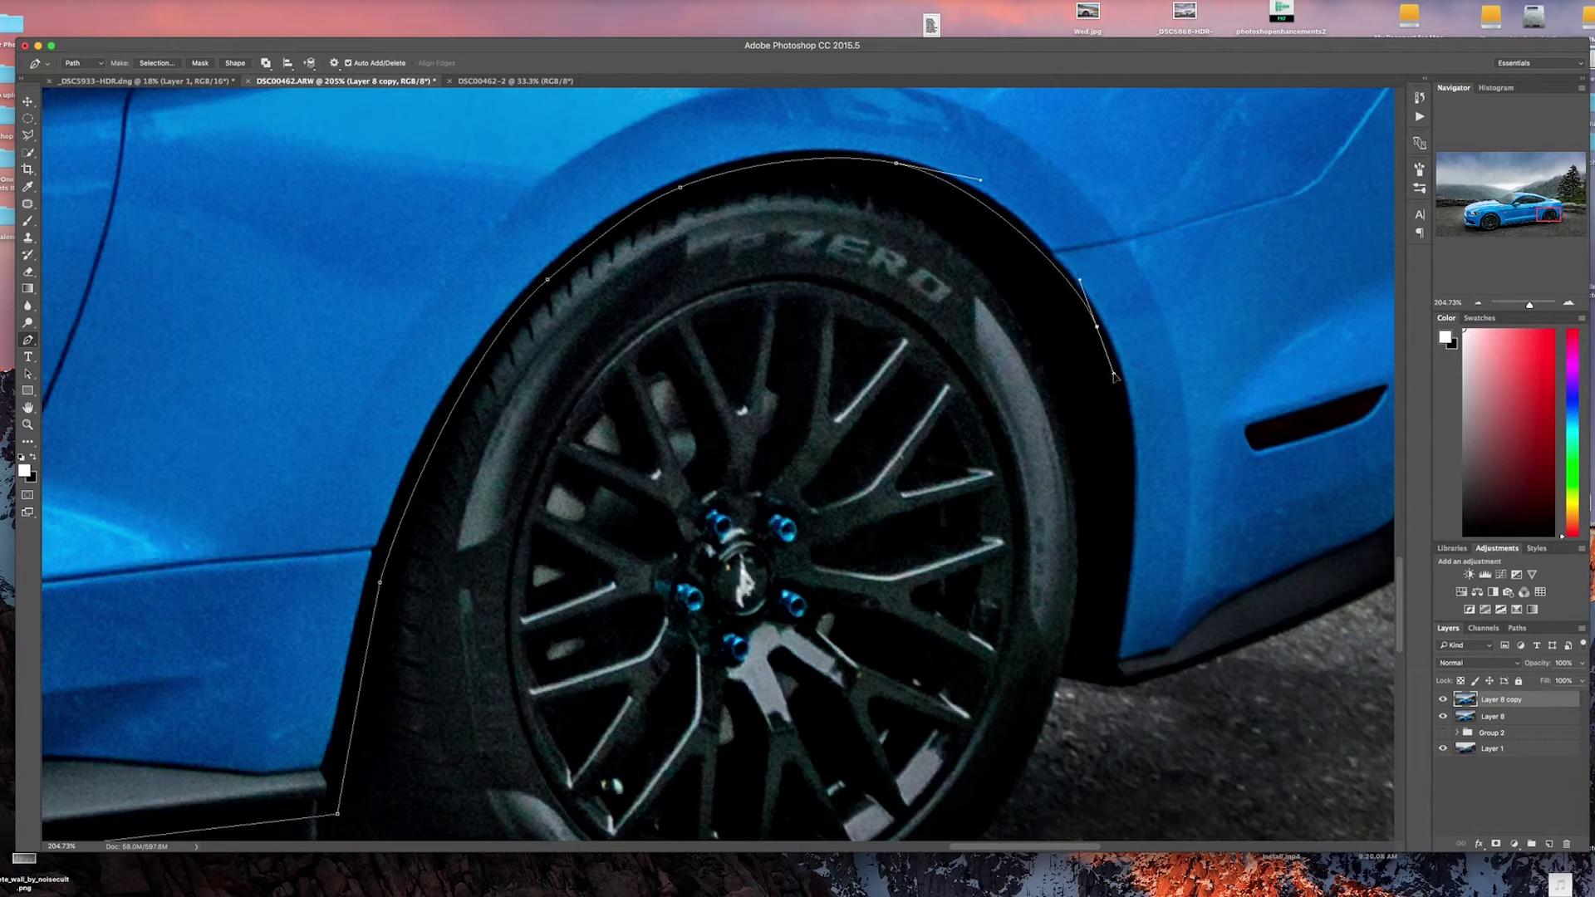
left_click_drag(1109, 642, 1106, 677)
left_click(1103, 689)
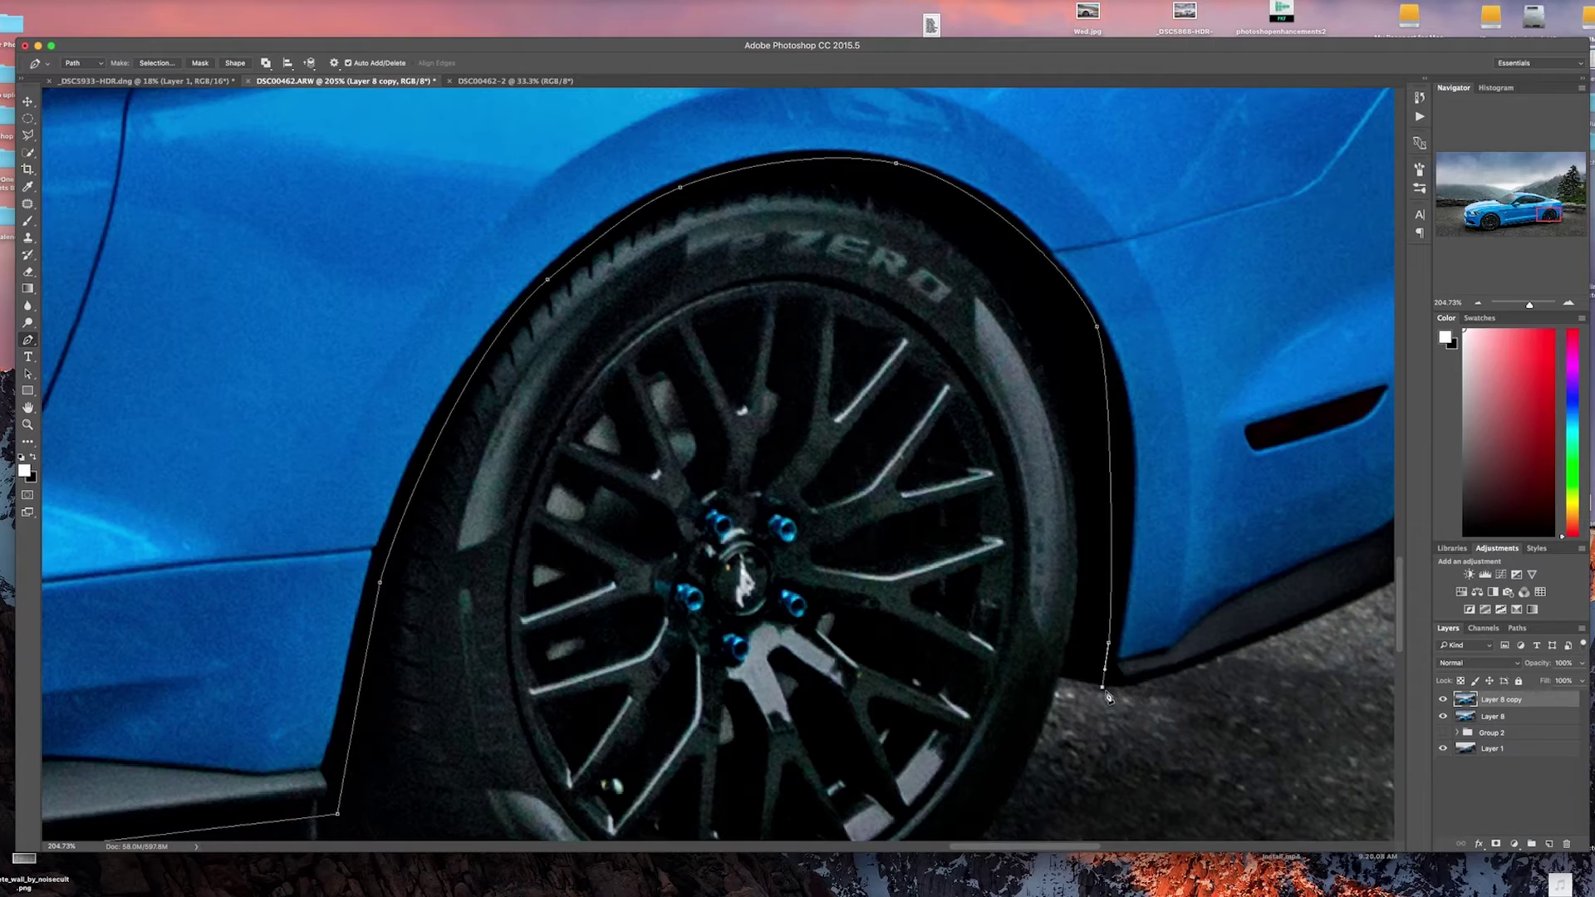
scroll(1108, 698, "down", 2)
scroll(1088, 677, "right", 5)
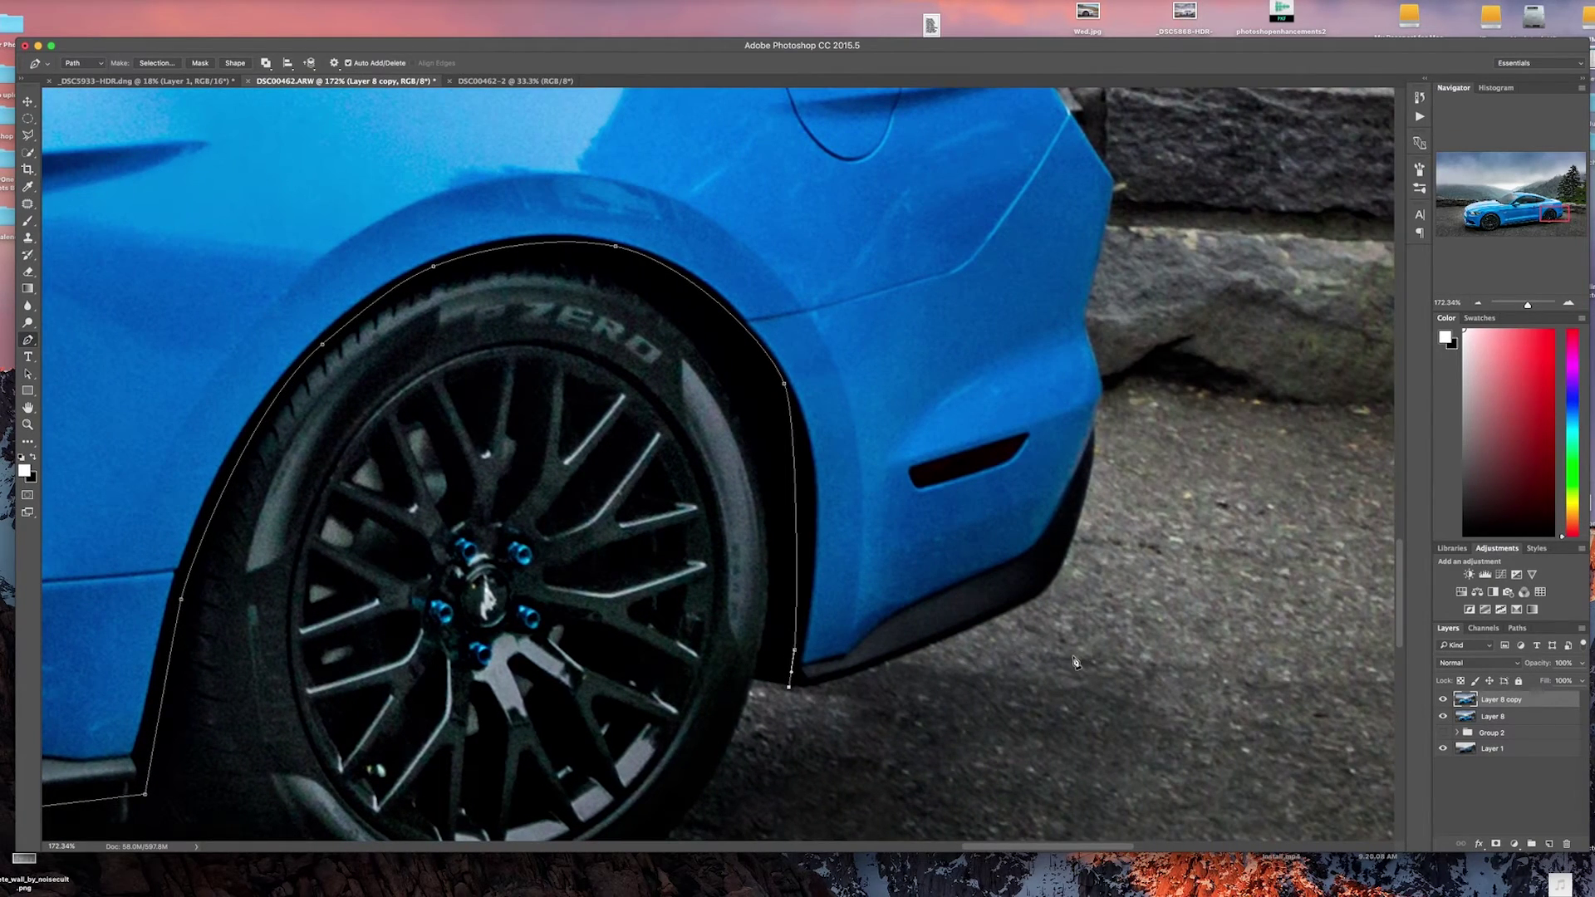
Extend the path past the photo's far edge, around the outside of its upper corners, and close it at the starting anchor.
scroll(1143, 713, "down", 3)
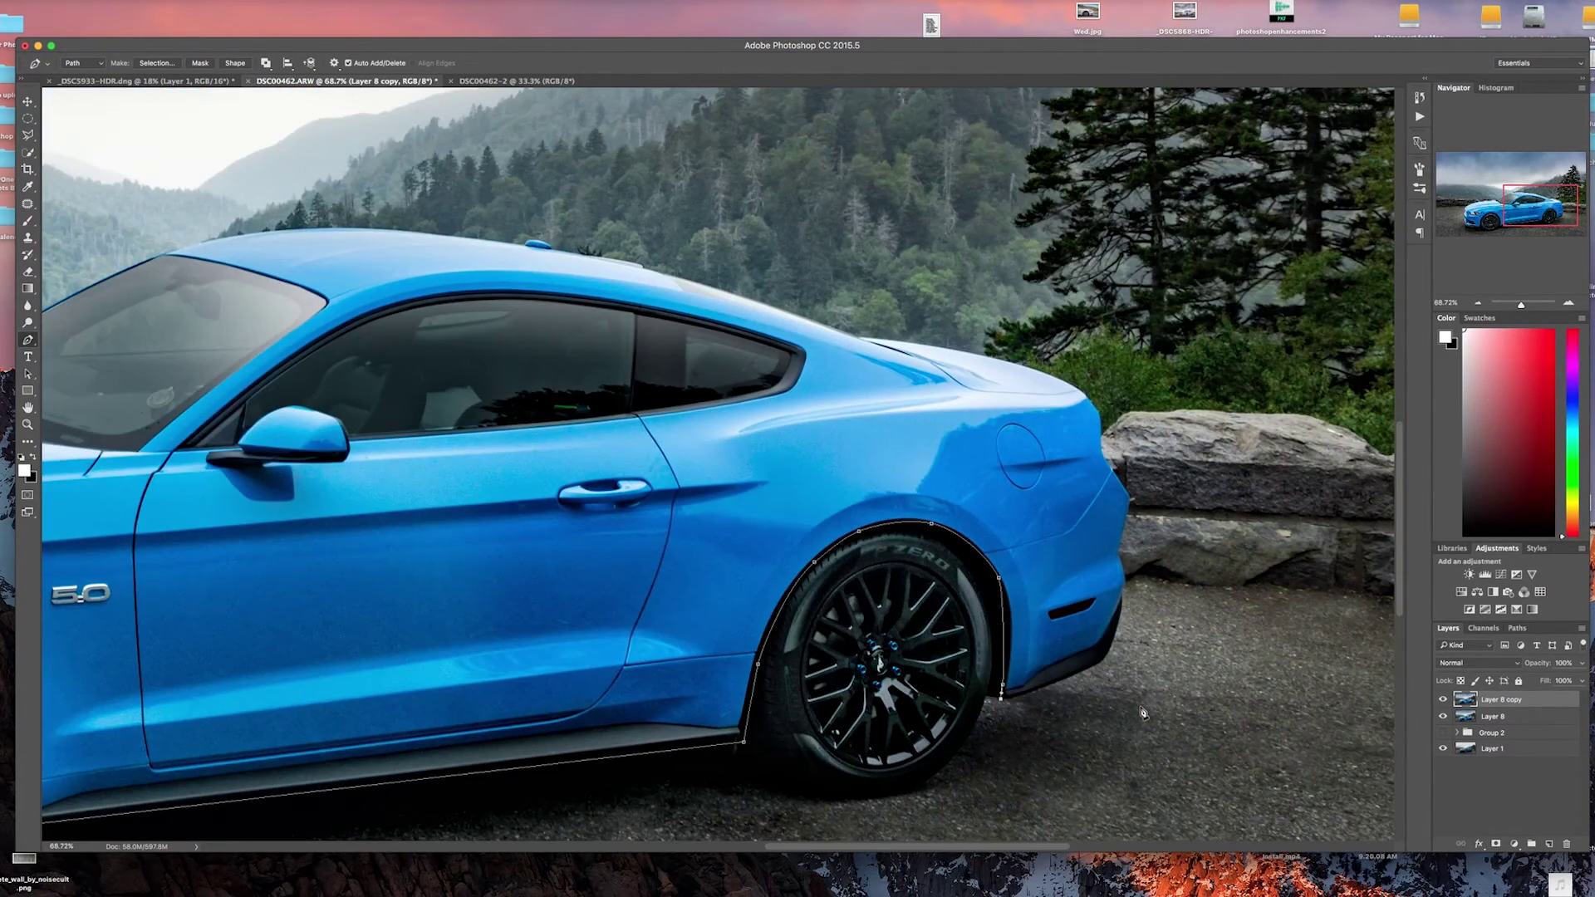
scroll(1143, 713, "down", 2)
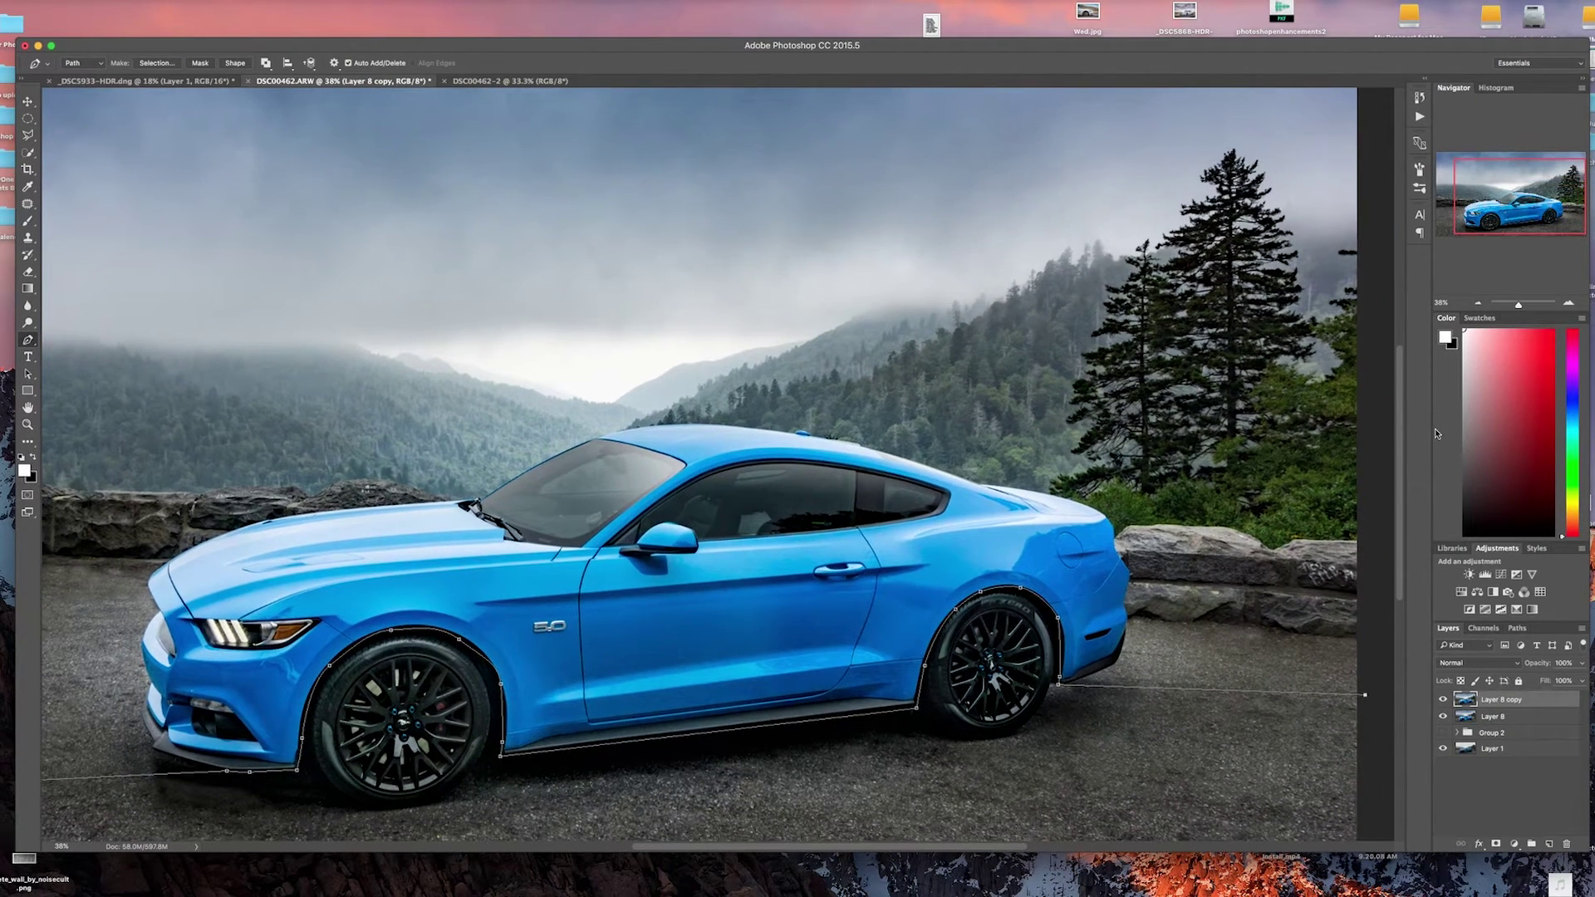
scroll(1278, 573, "down", 3)
scroll(1277, 573, "up", 2)
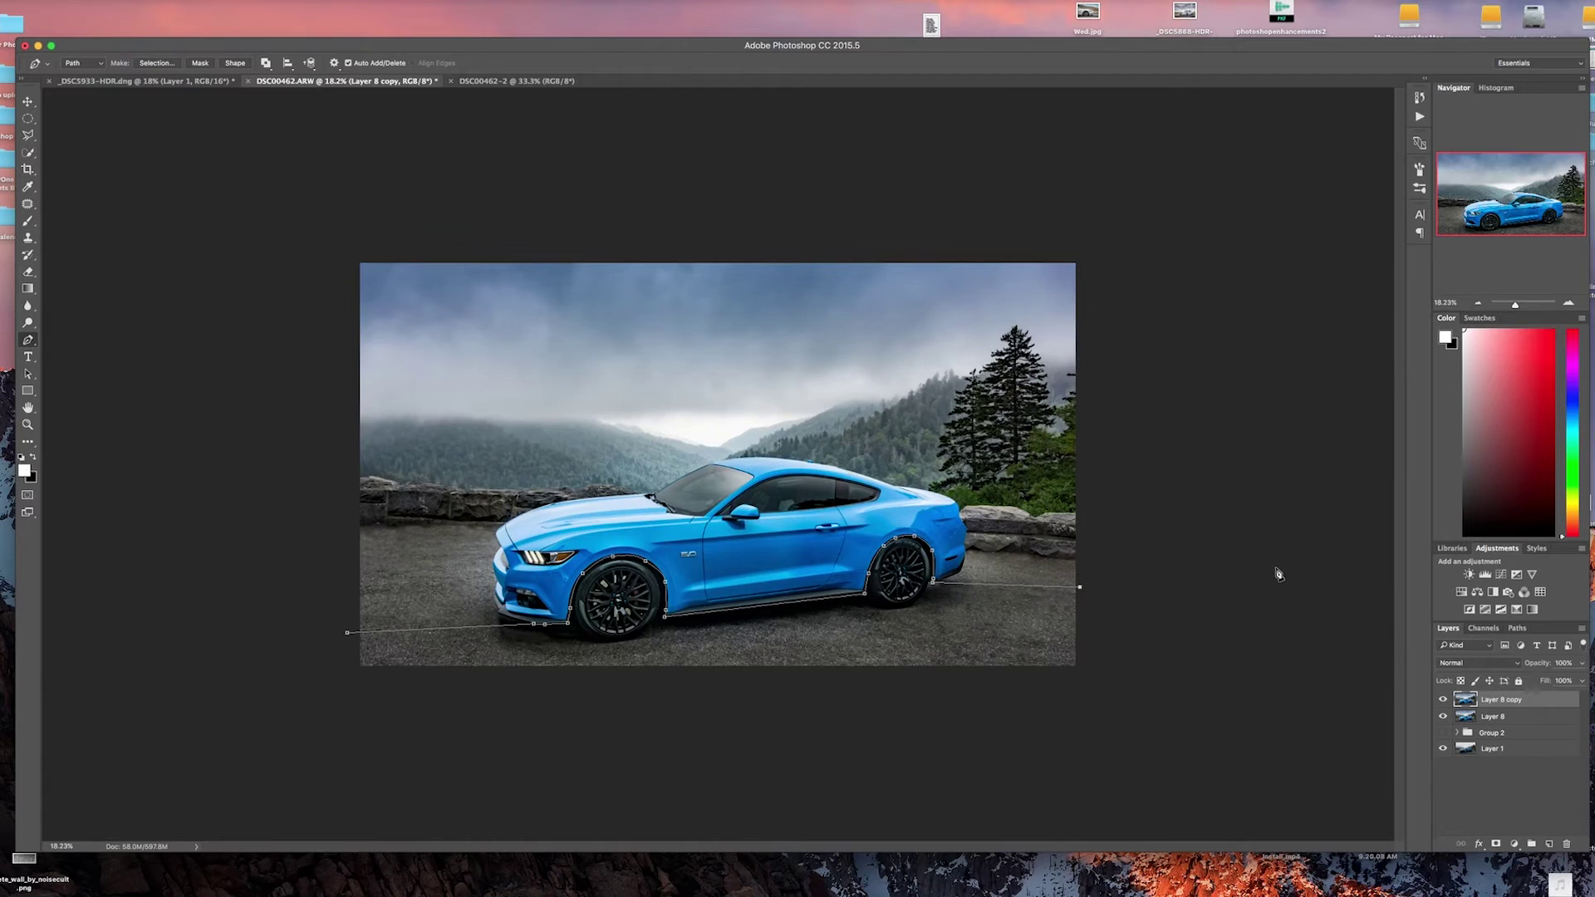
left_click(1278, 143)
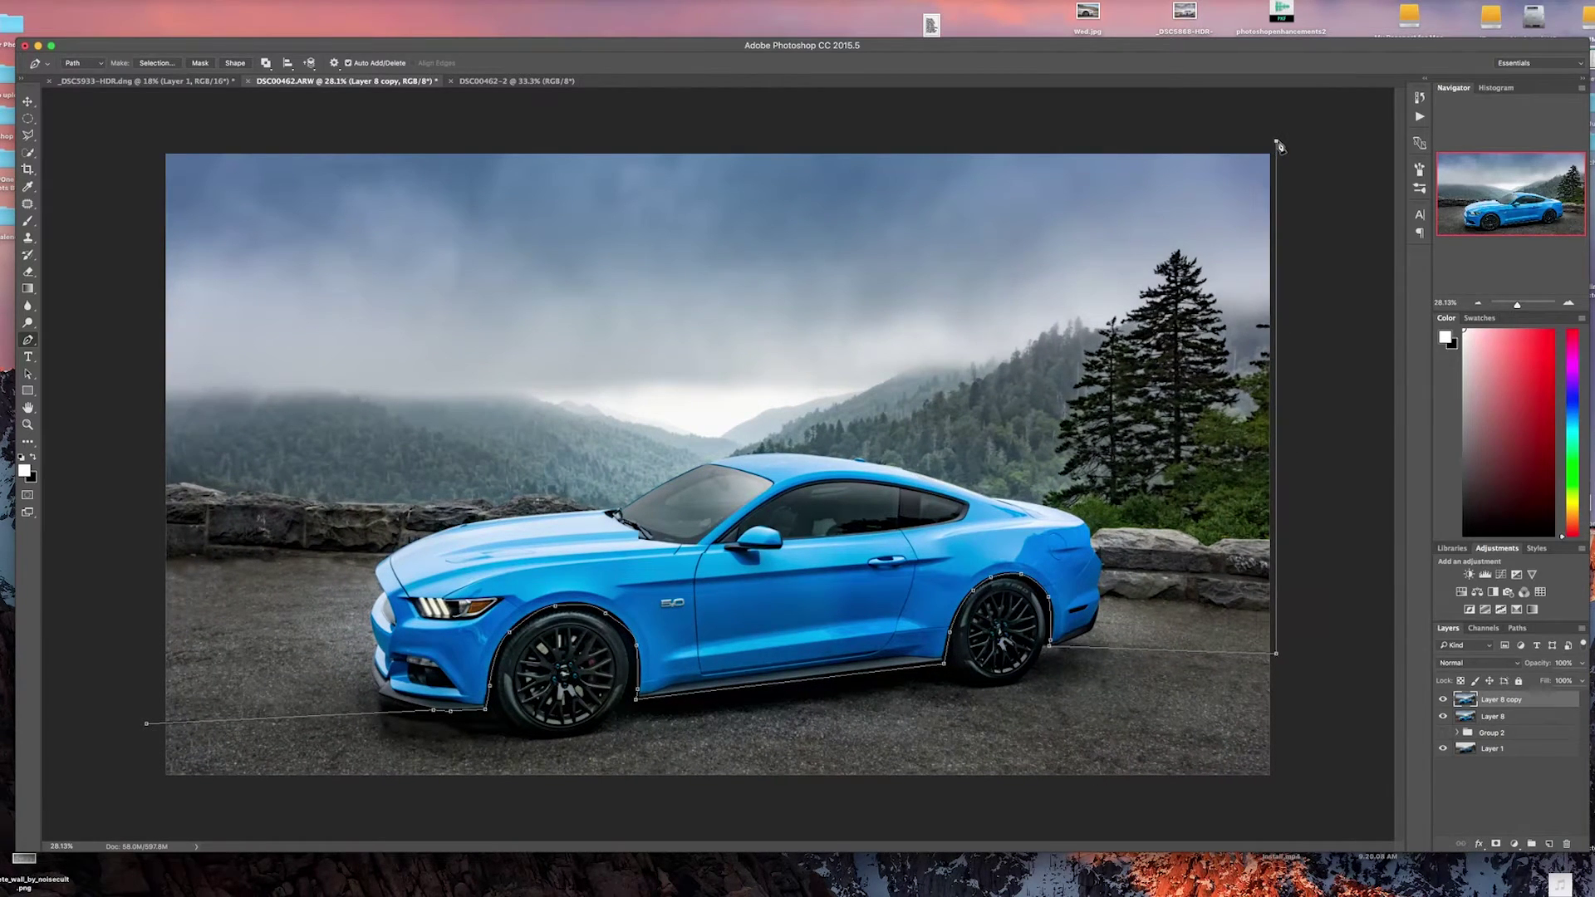
left_click(154, 142)
left_click(148, 728)
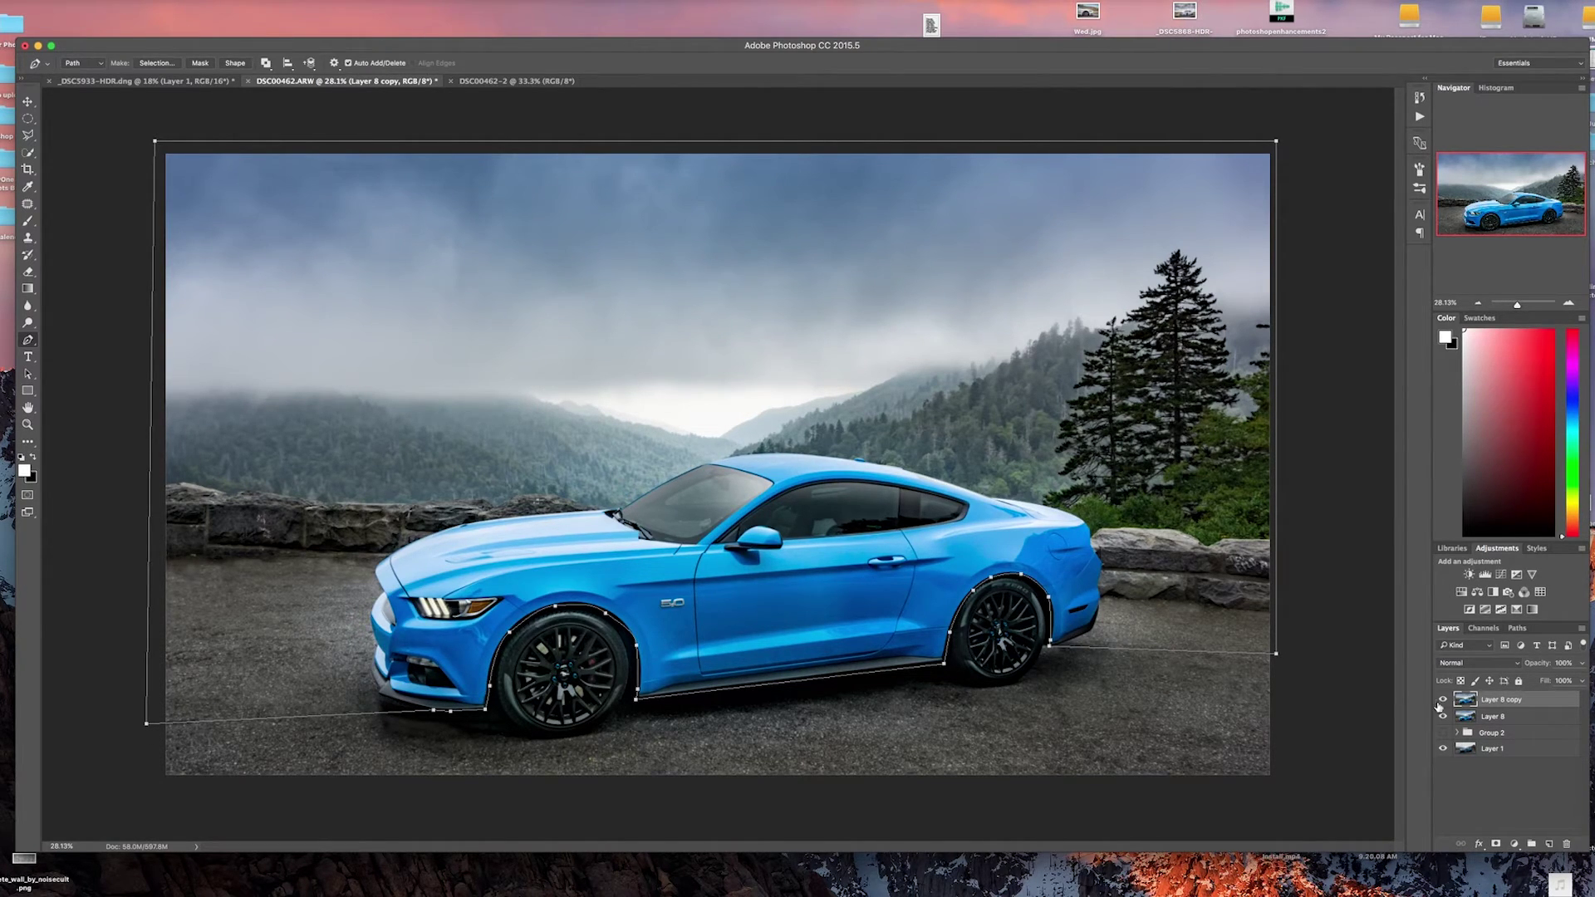
Load the Work Path as a selection and copy that area of Layer 8 copy onto a new layer.
left_click(1517, 629)
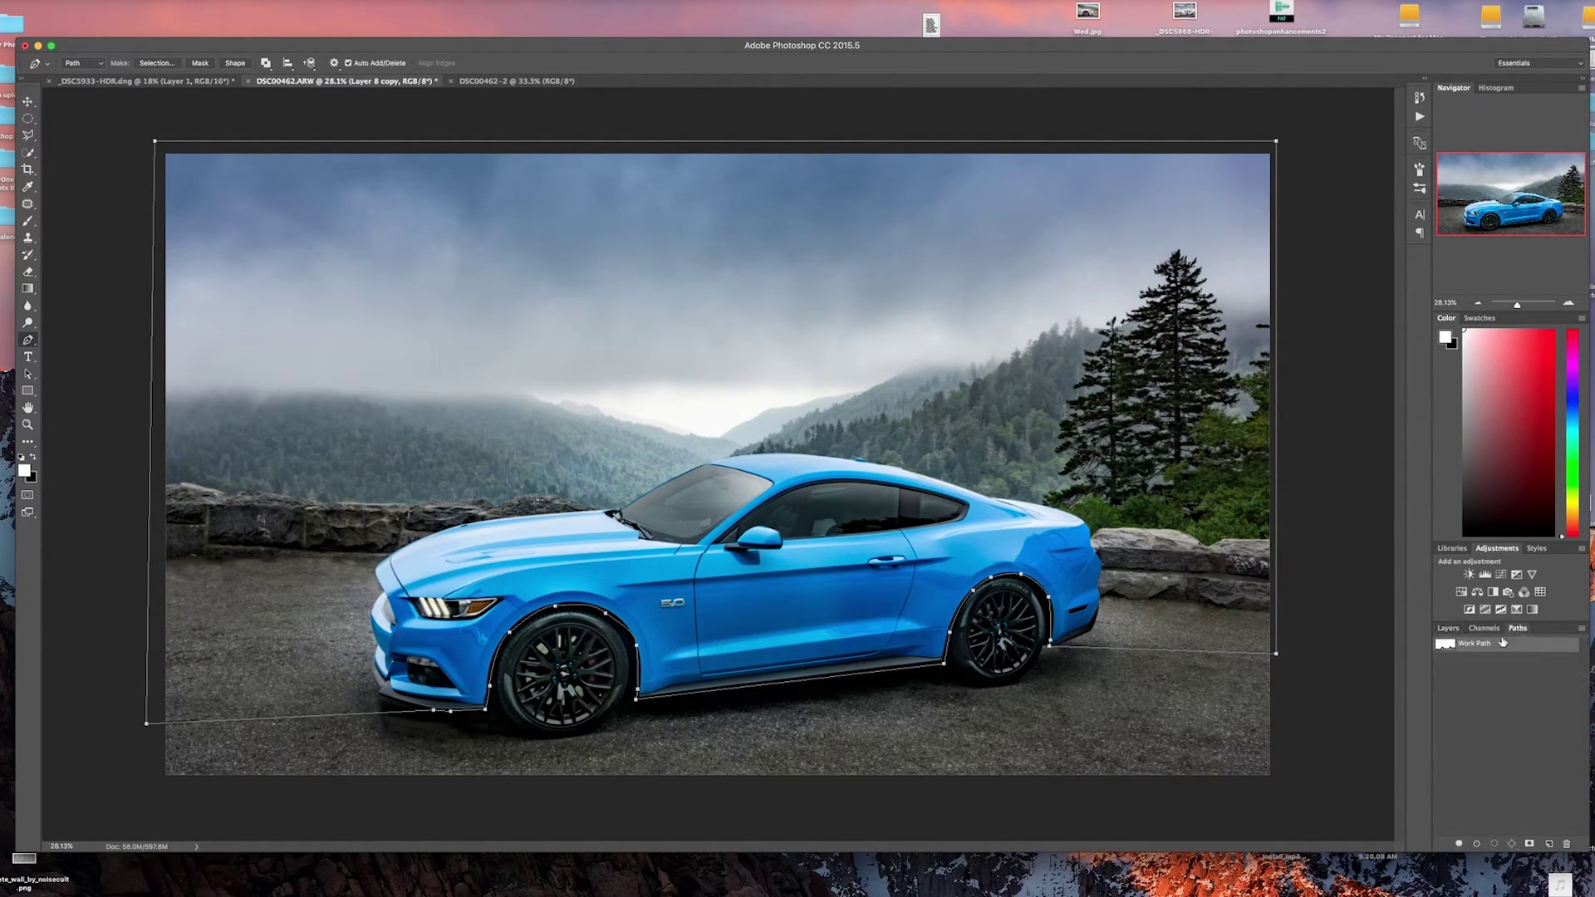
left_click(1446, 646, "super")
left_click(1448, 630)
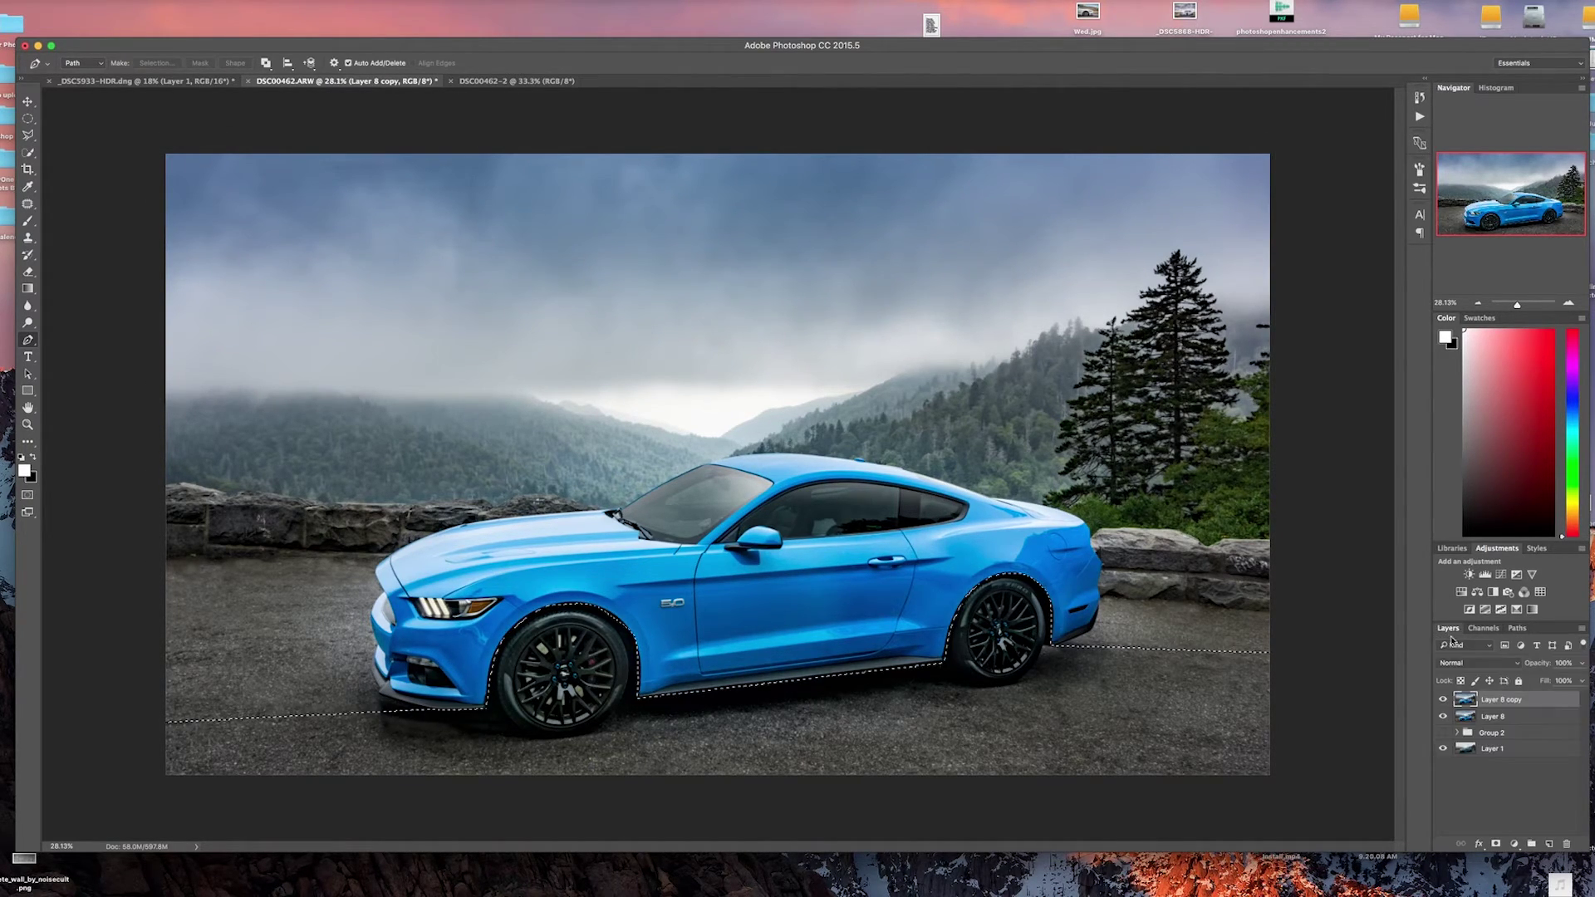
key("super+j")
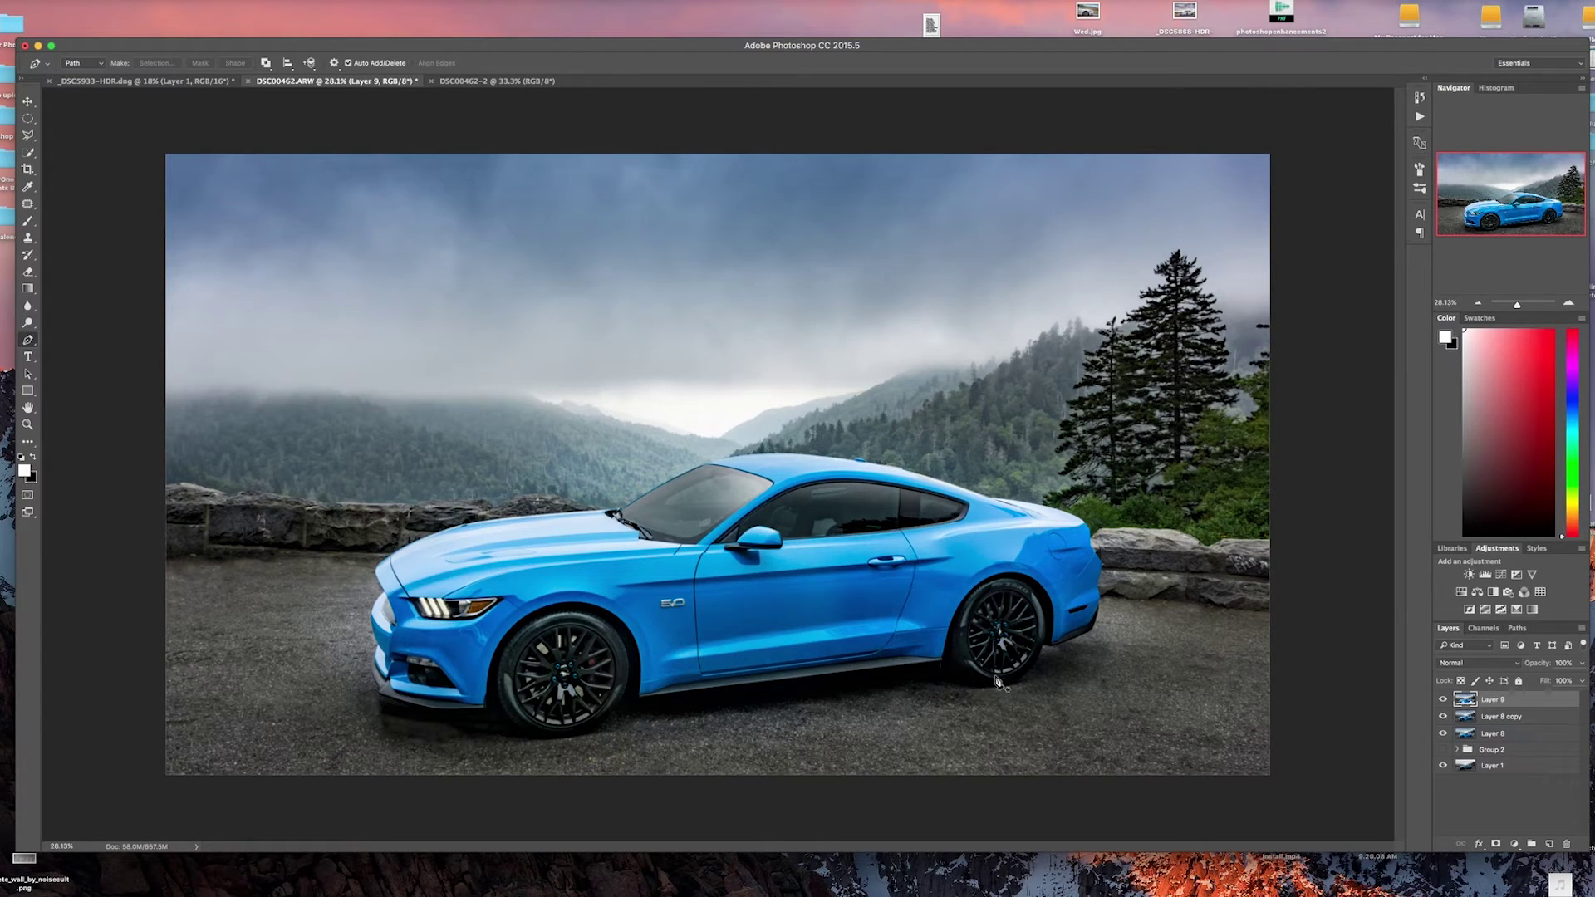
Isolate Layer 9 to inspect the cut-out car body and background, and show the layers beneath it again.
left_click(1442, 701)
left_click(1442, 701)
left_click(1442, 700, "alt")
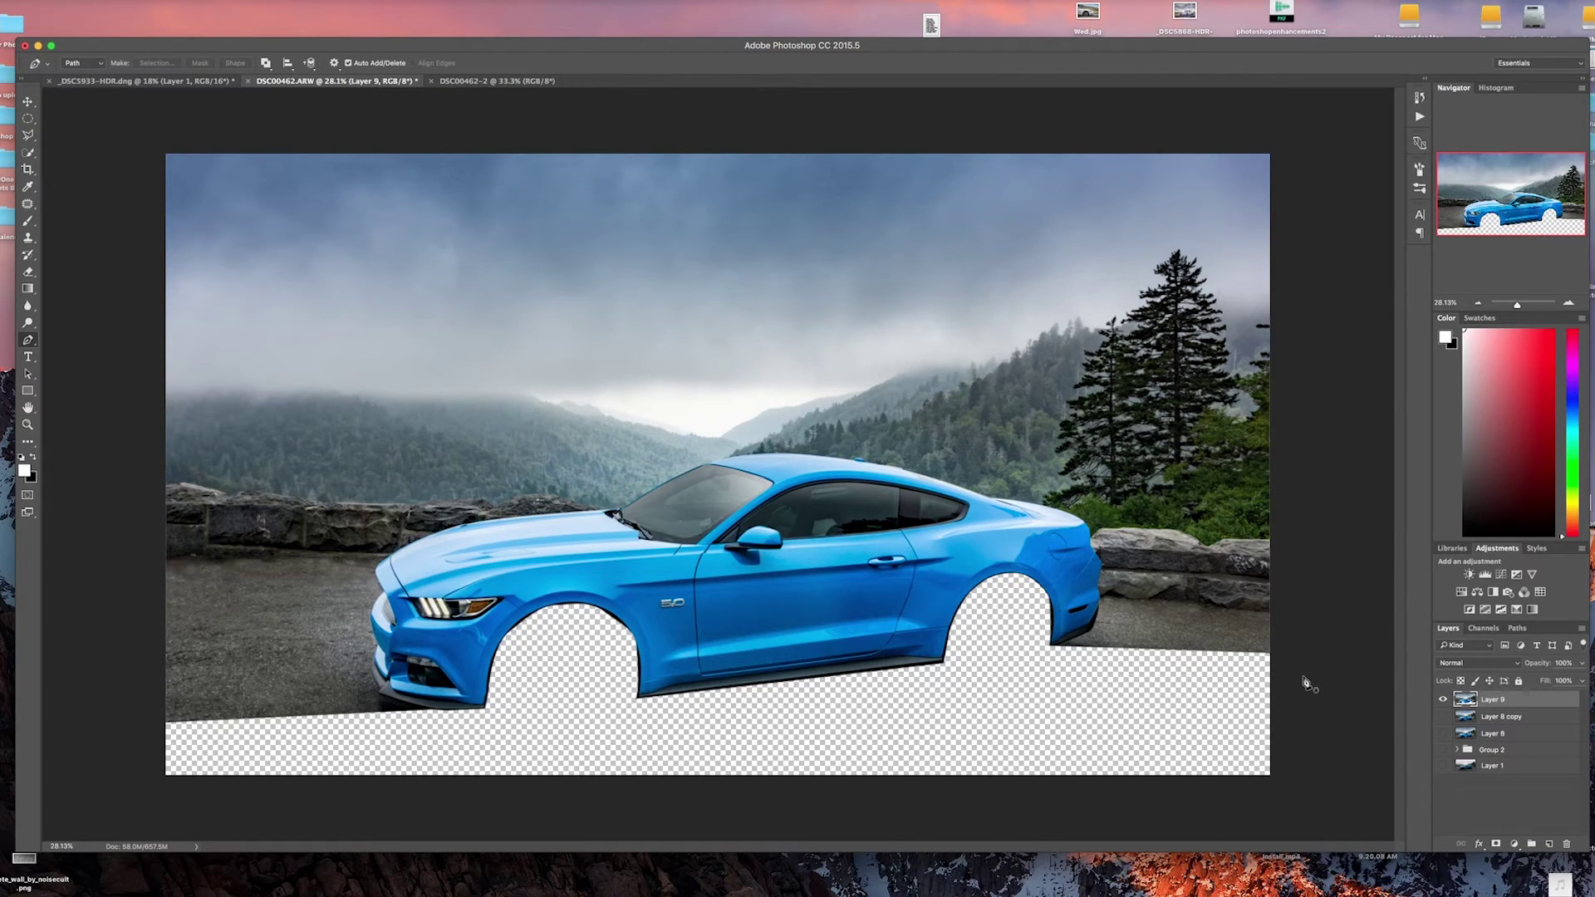
left_click_drag(1444, 721, 1442, 736)
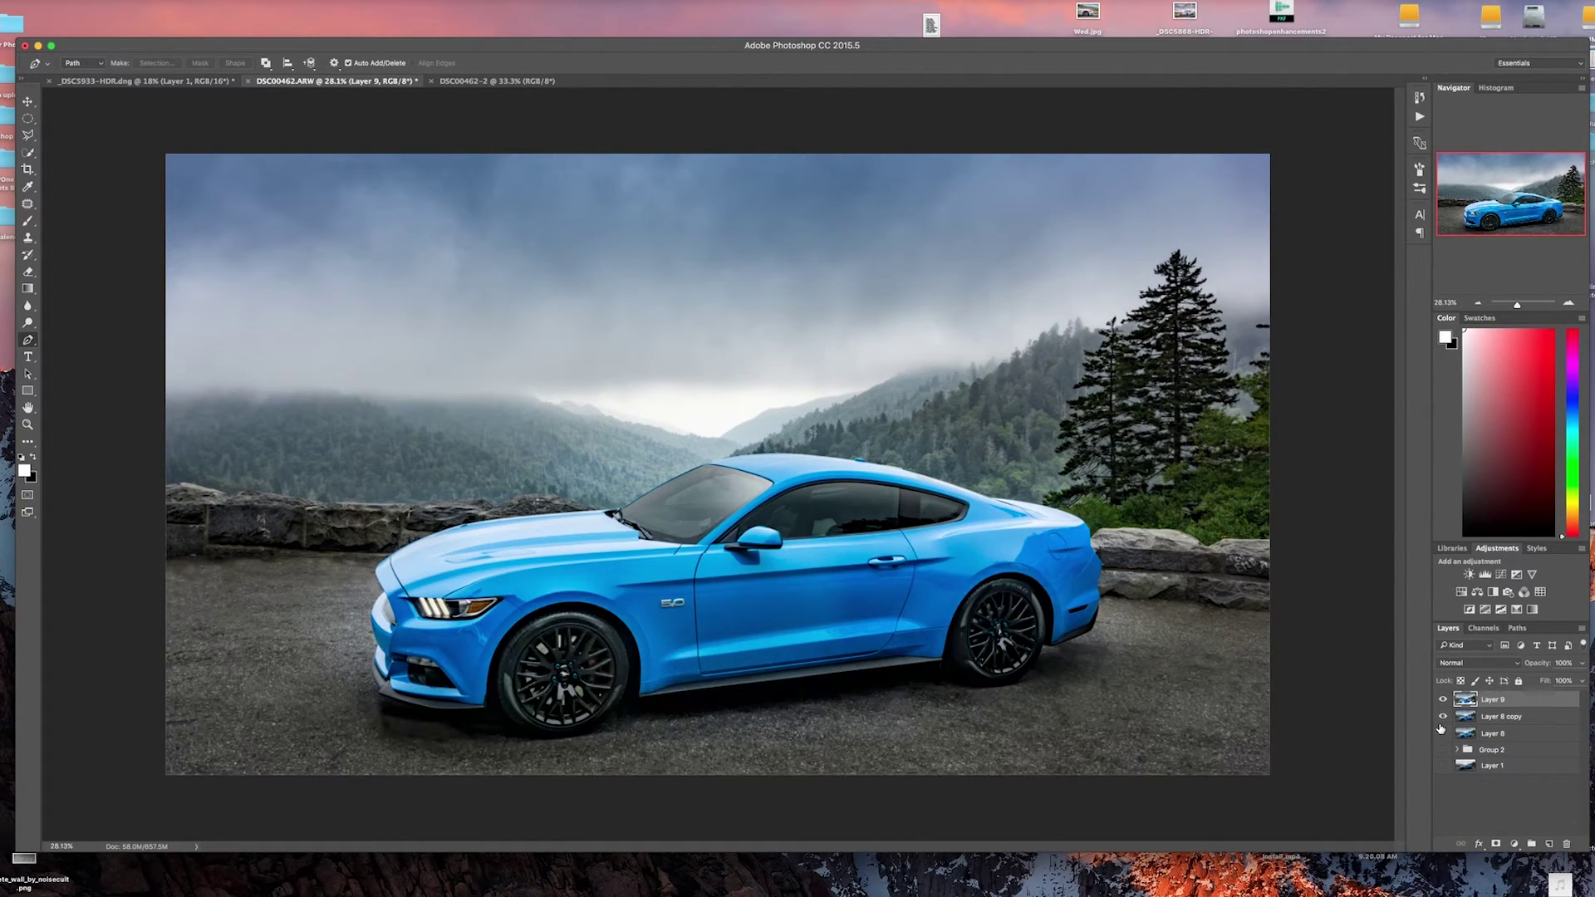
left_click(1444, 766)
Nudge Layer 9 down slightly with the Move tool so the car body sits lower over the wheels.
left_click(26, 101)
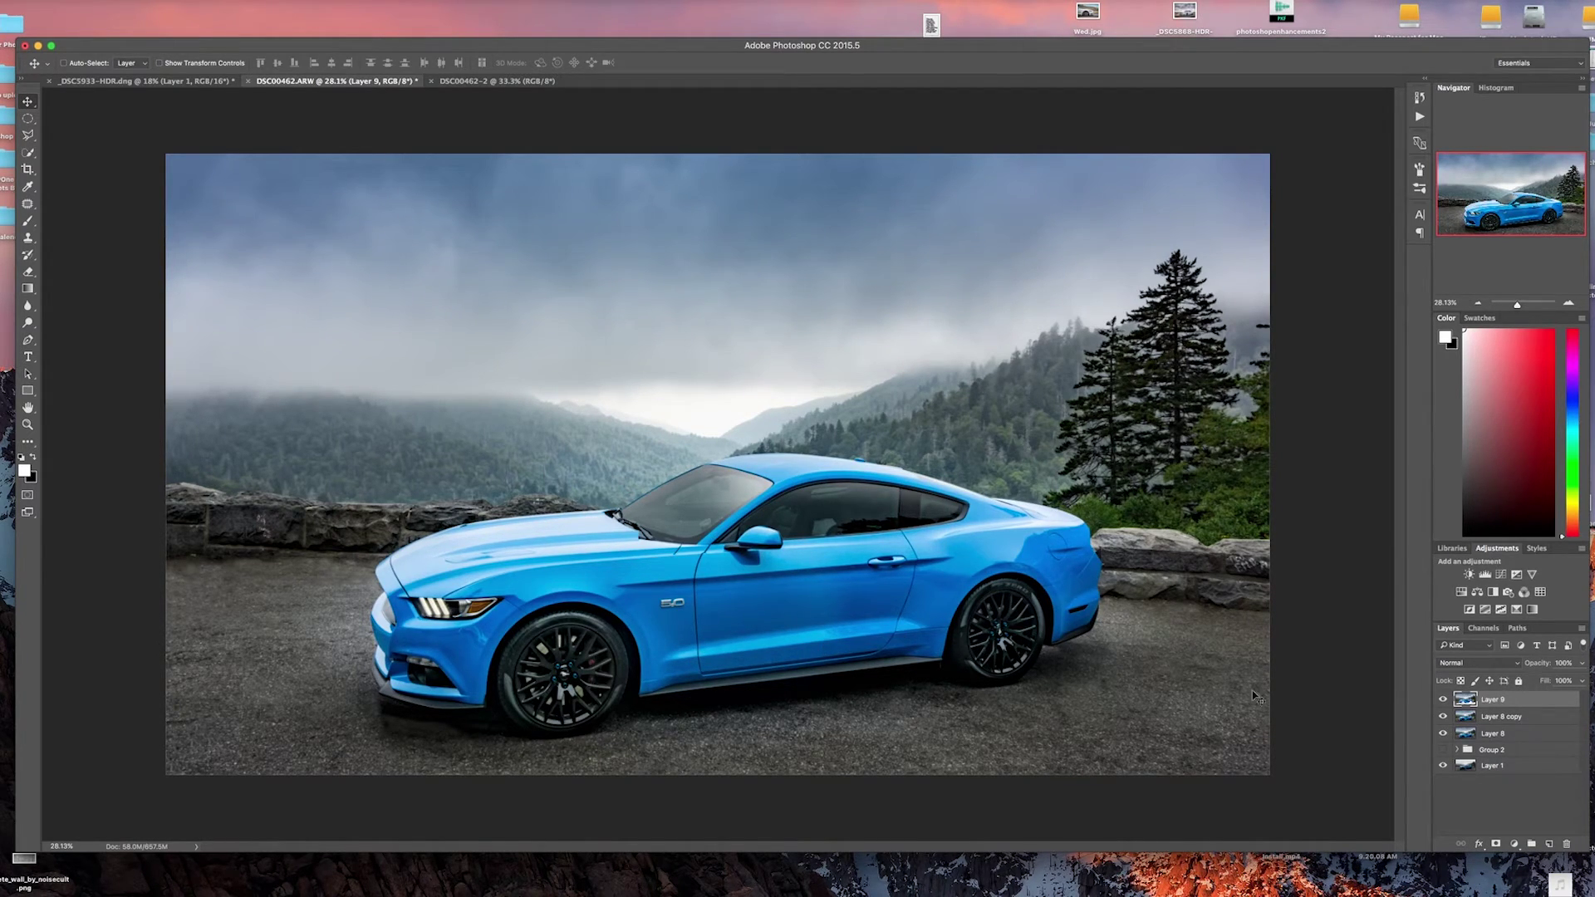
key("super+z")
key("super+z")
key("super+z")
key("super+z")
key("super+z")
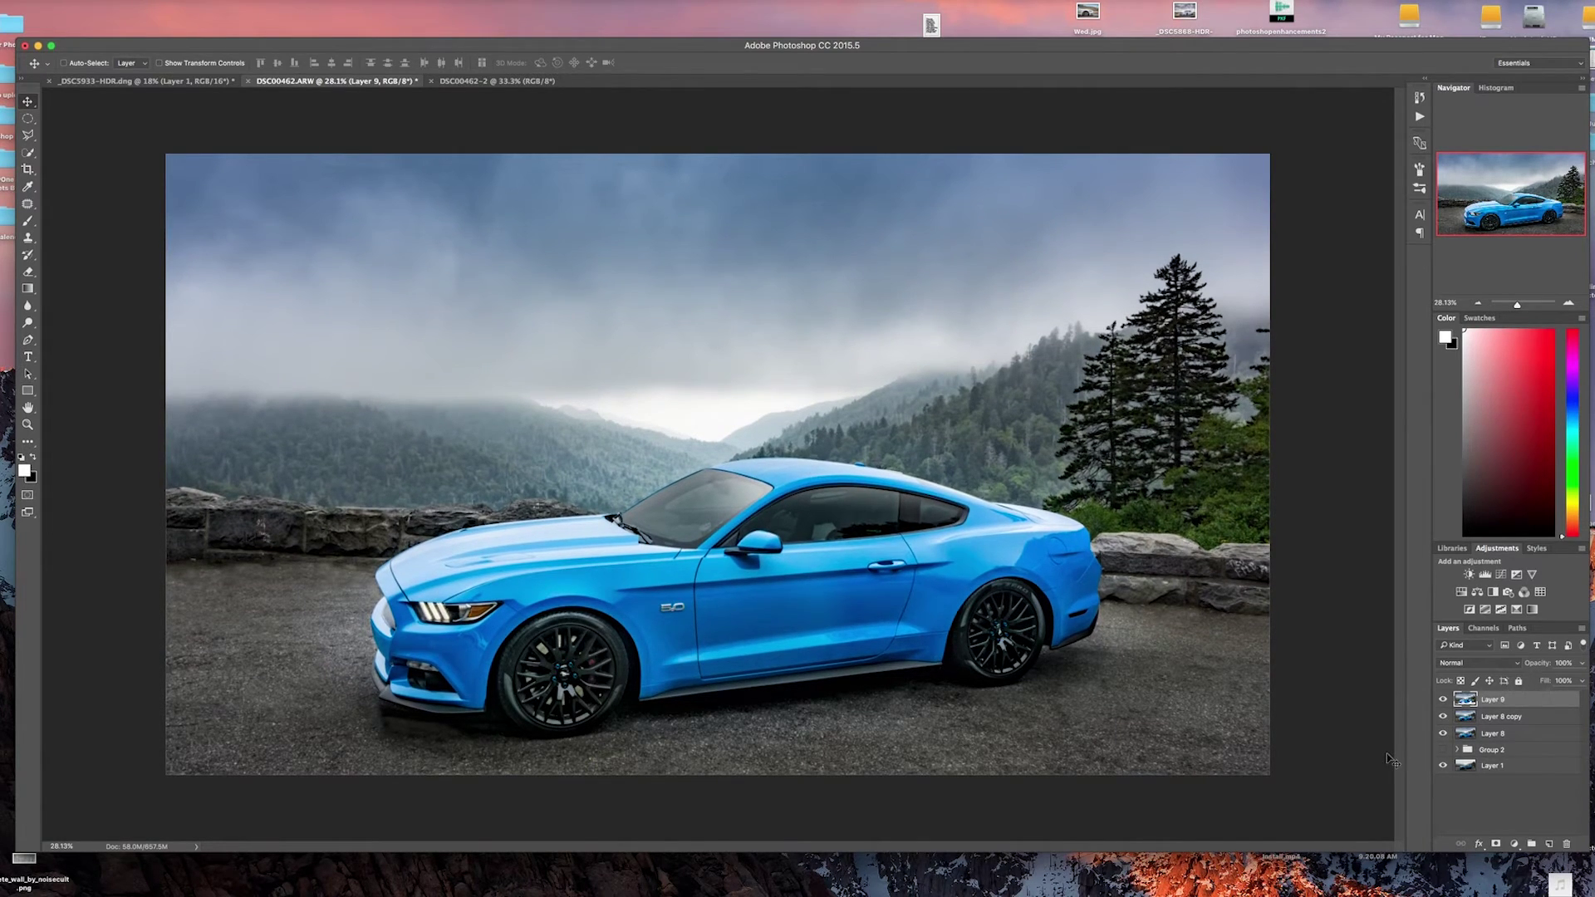
key("super+z")
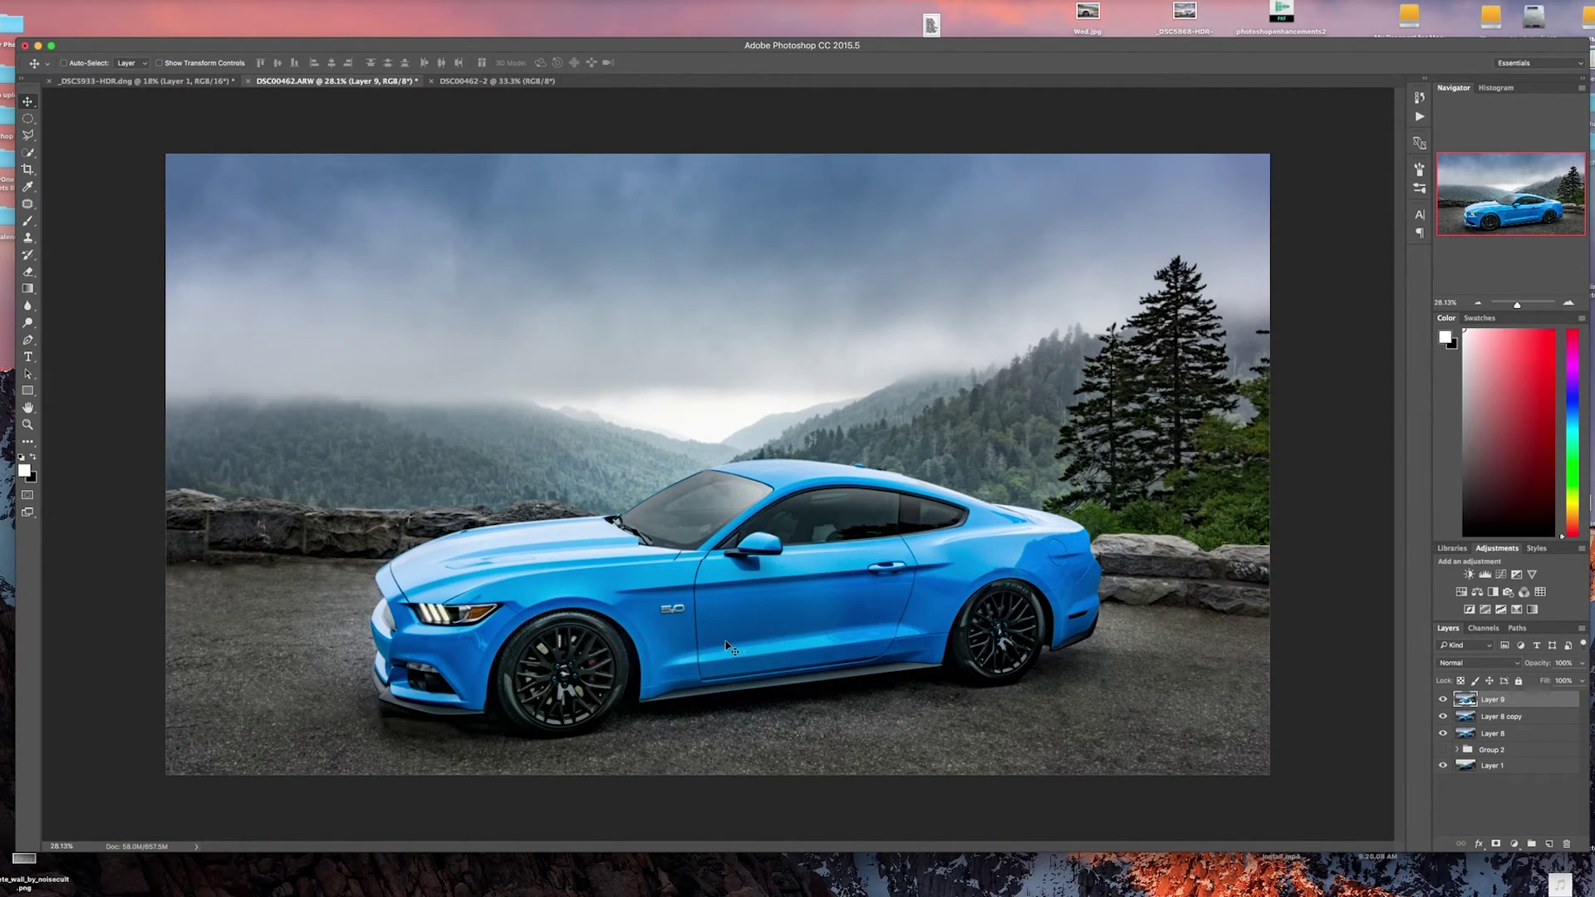
Compare the lowered stance with the original ride height by repeatedly hiding and showing Layer 9.
left_click(1442, 700)
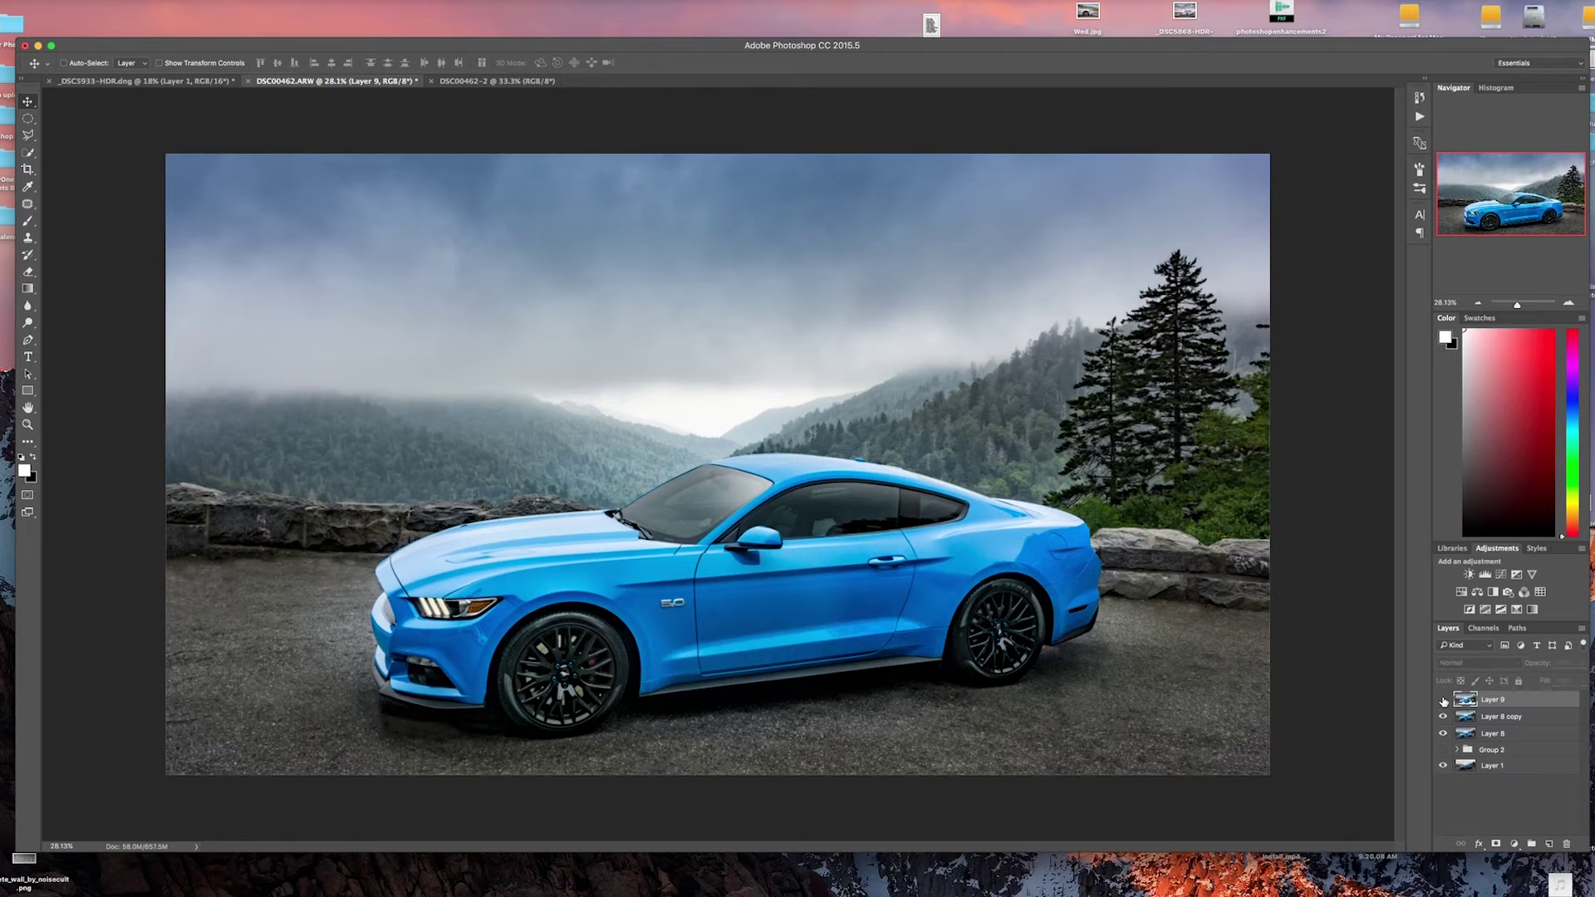
left_click(1444, 701)
left_click(1444, 701)
left_click(1444, 701)
left_click(1444, 701)
left_click(1443, 701)
left_click(1443, 700)
left_click(1443, 701)
Add a layer mask to Layer 9 and check the pavement seam behind the rear bumper with the layer hidden and shown.
left_click(1496, 844)
scroll(1244, 658, "up", 3)
scroll(1243, 659, "up", 3)
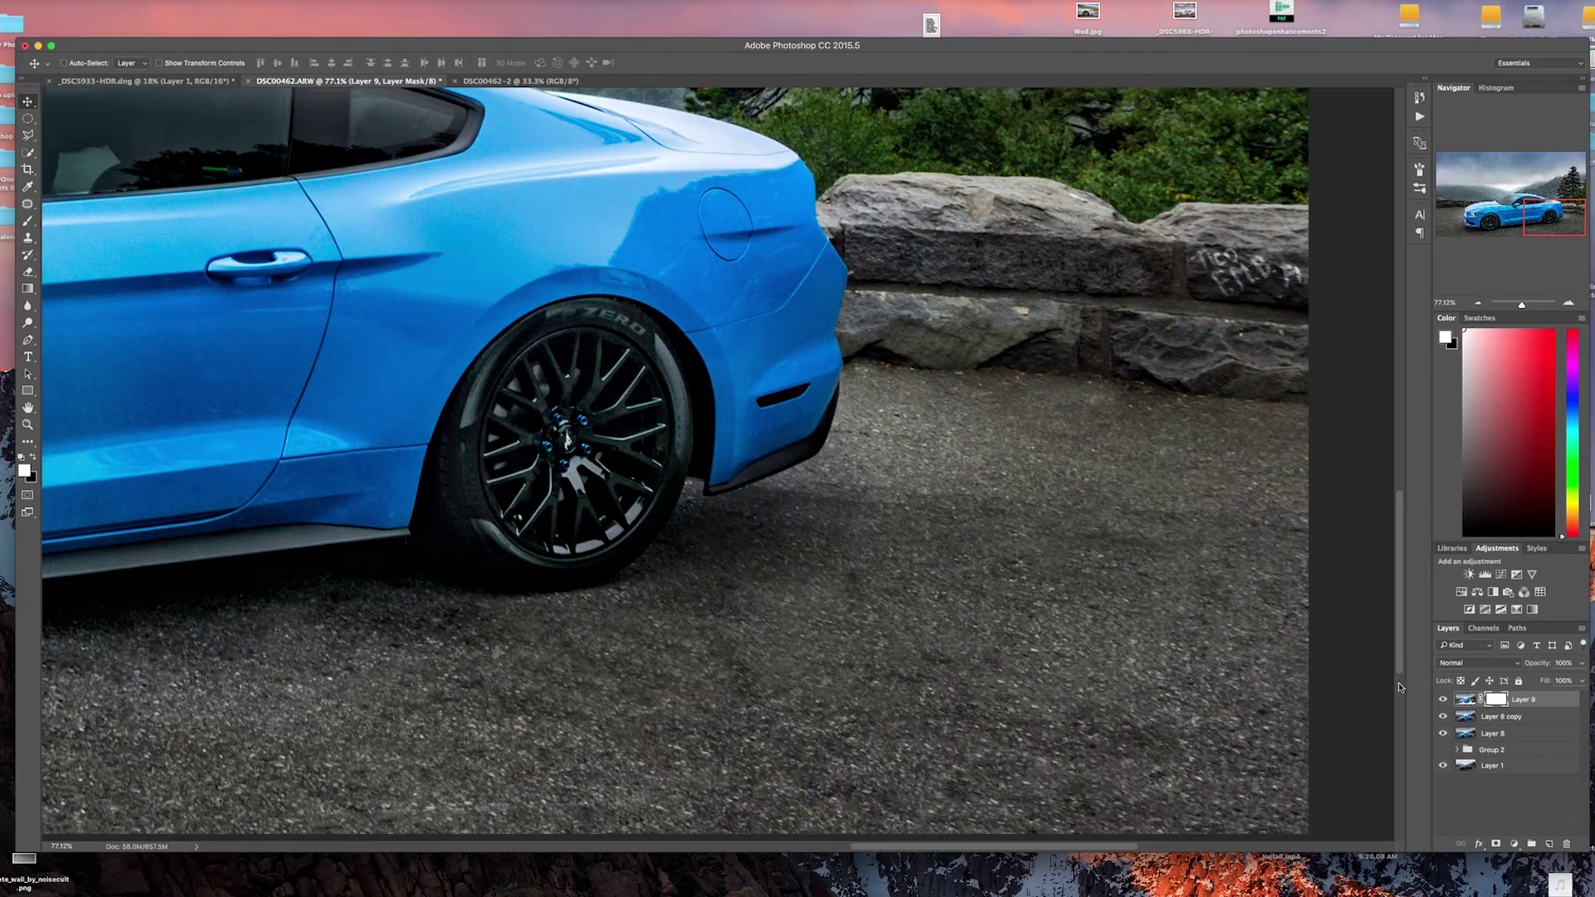
left_click(1443, 700)
left_click(1443, 700)
scroll(1143, 526, "down", 1)
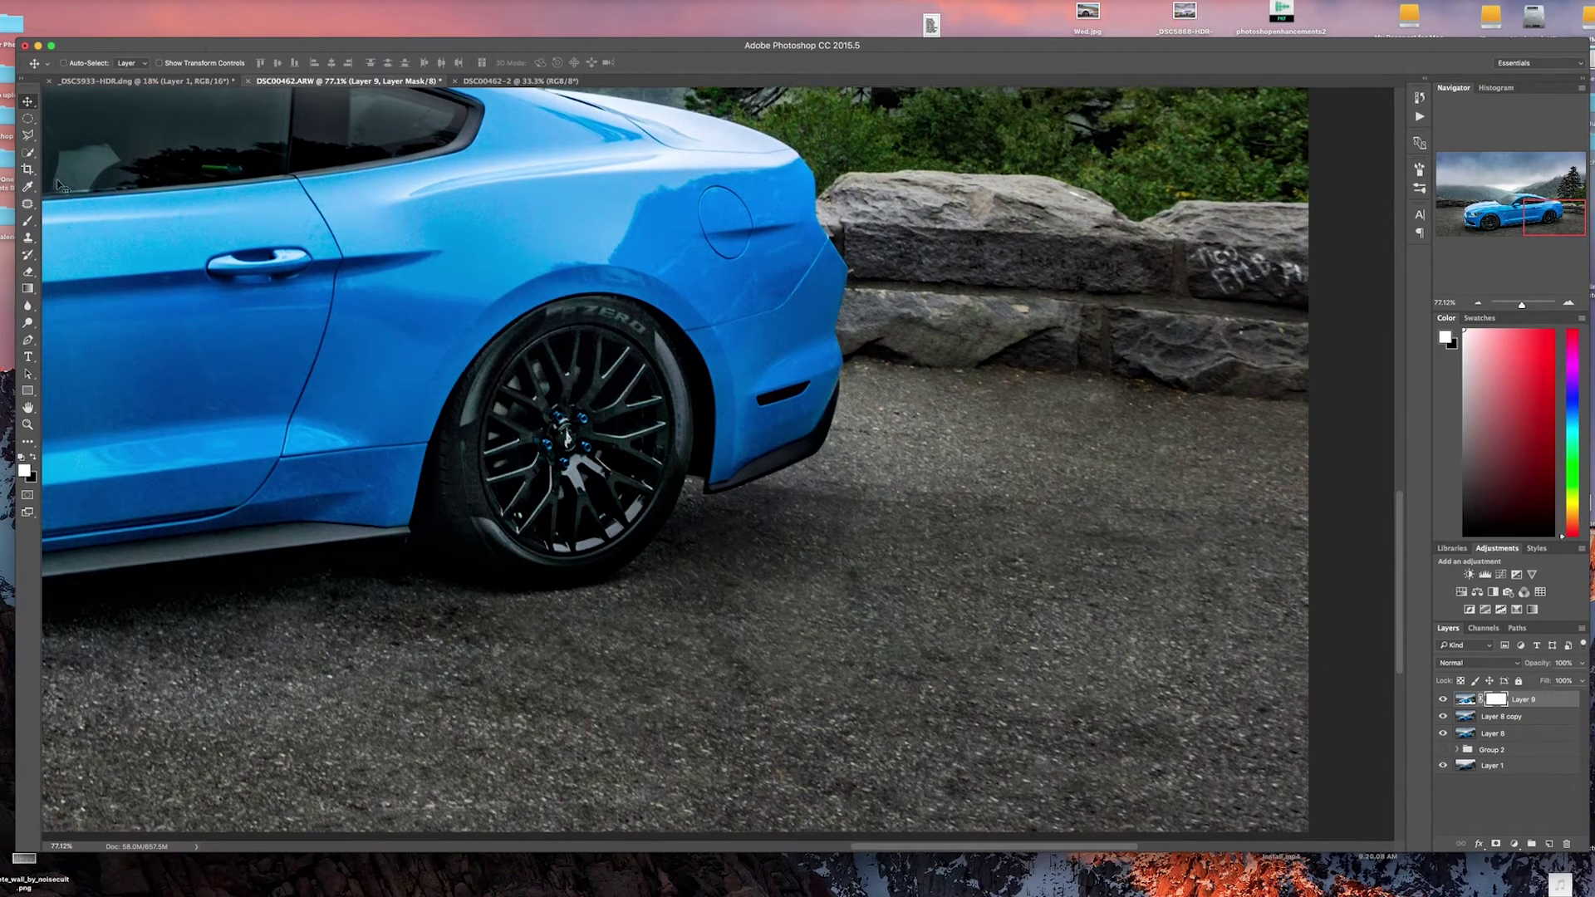
Paint black on the mask with an enlarged brush at 53% flow to blend the pavement seam behind the rear bumper.
left_click(28, 222)
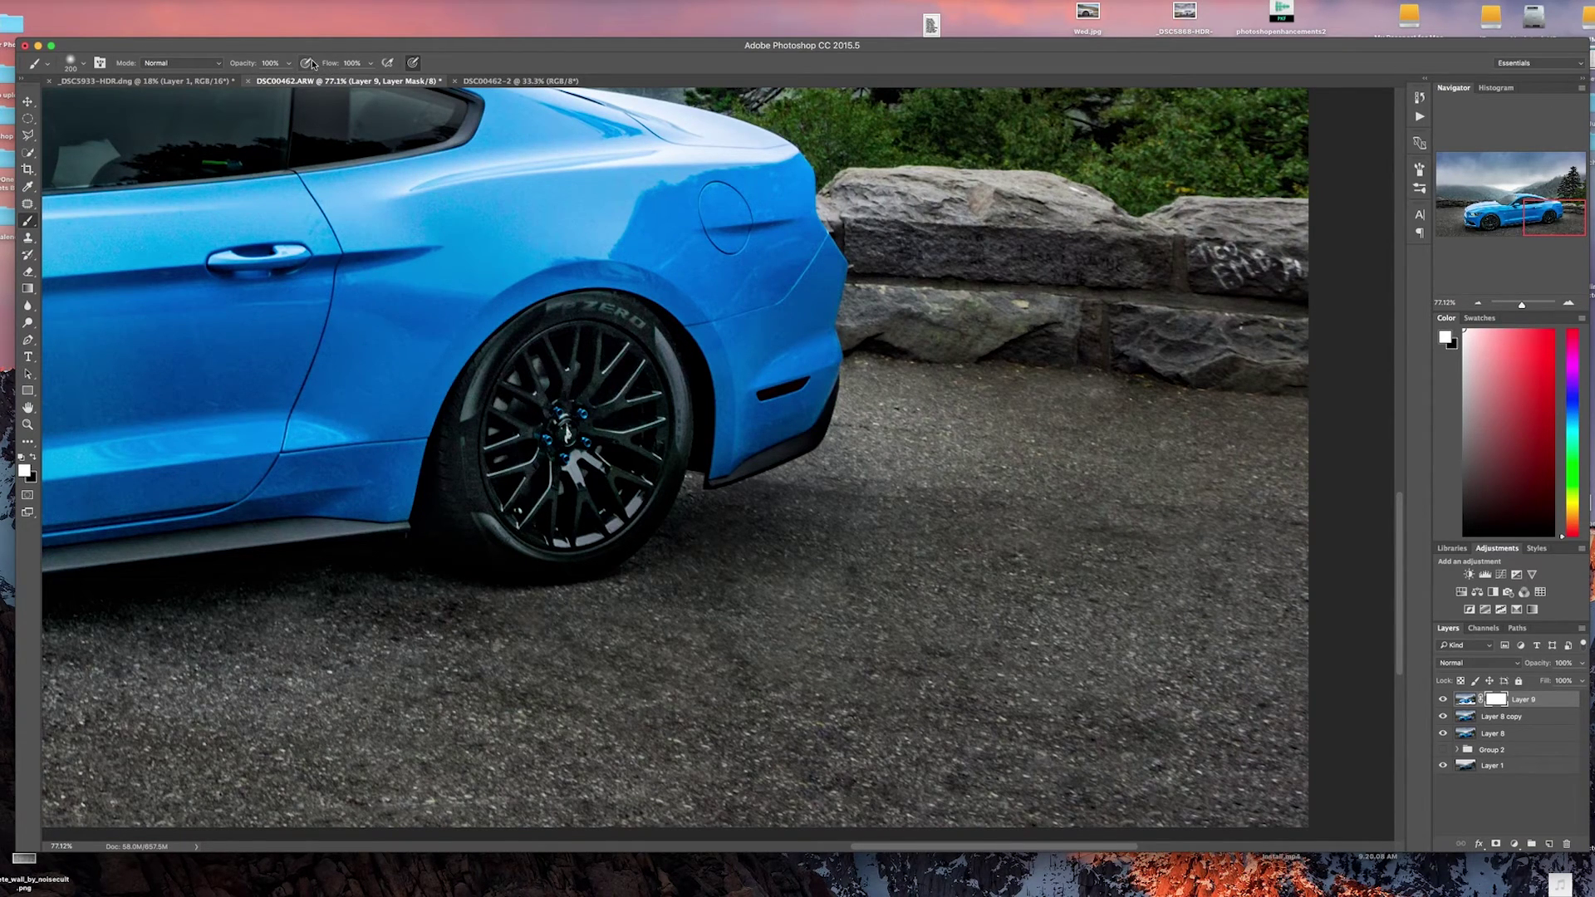
left_click_drag(321, 66, 306, 65)
key("bracketright")
key("bracketright")
key("bracketright")
key("x")
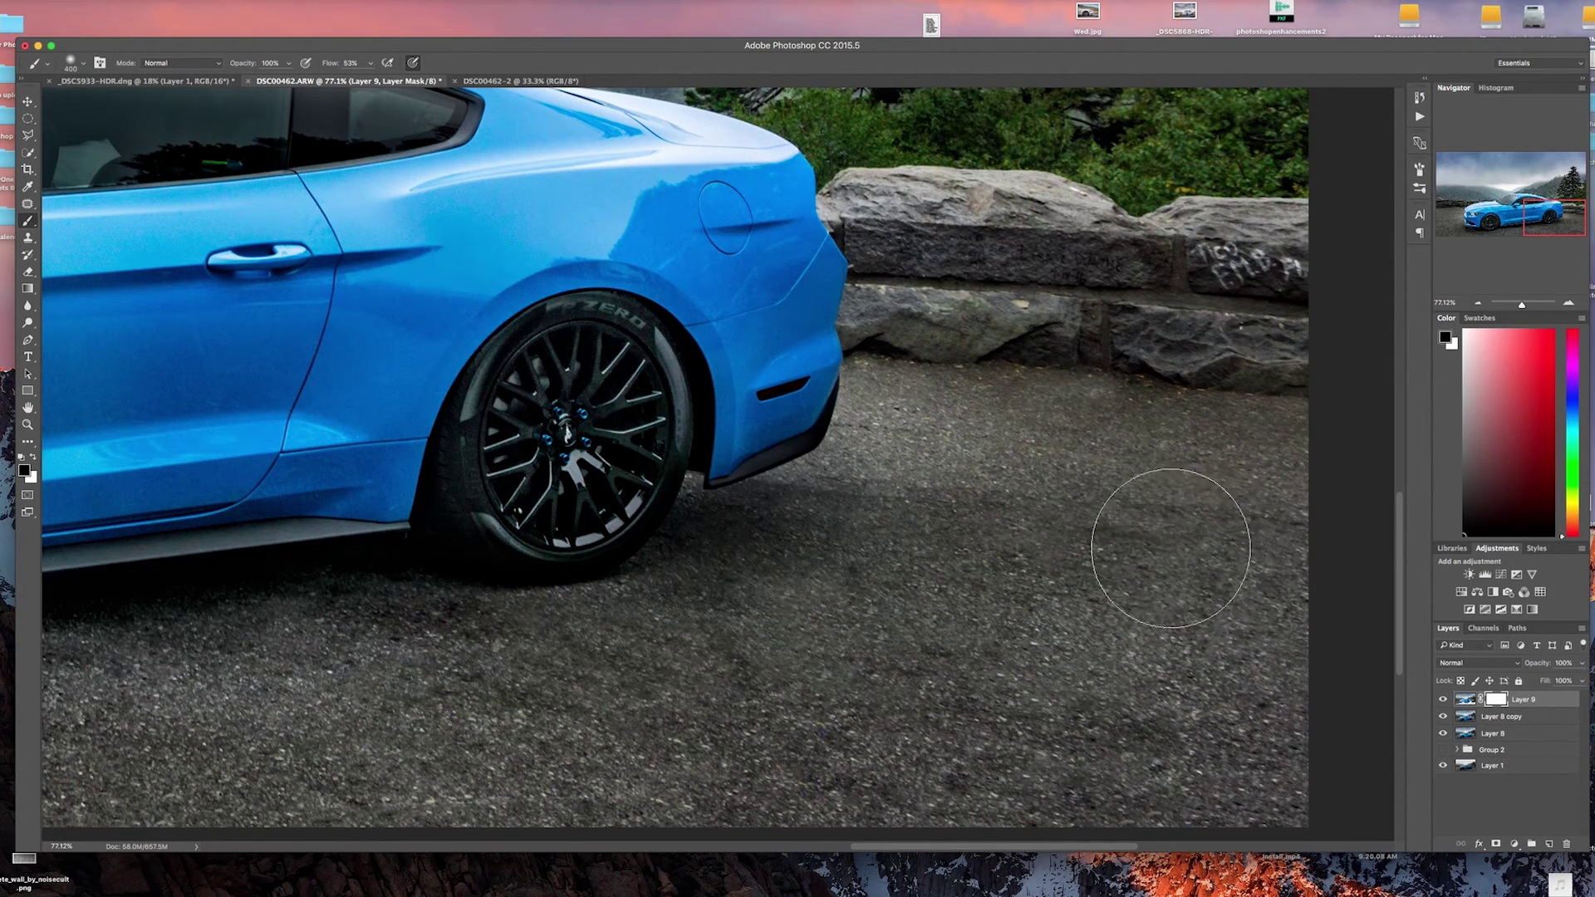
mouse_move(936, 559)
left_mouse_down()
mouse_move(877, 557)
mouse_move(1000, 547)
mouse_move(1158, 570)
mouse_move(1102, 581)
left_mouse_up()
Mask out the pavement seam ahead of the front bumper and compare the blended result with Layer 9 hidden.
scroll(623, 781, "left", 15)
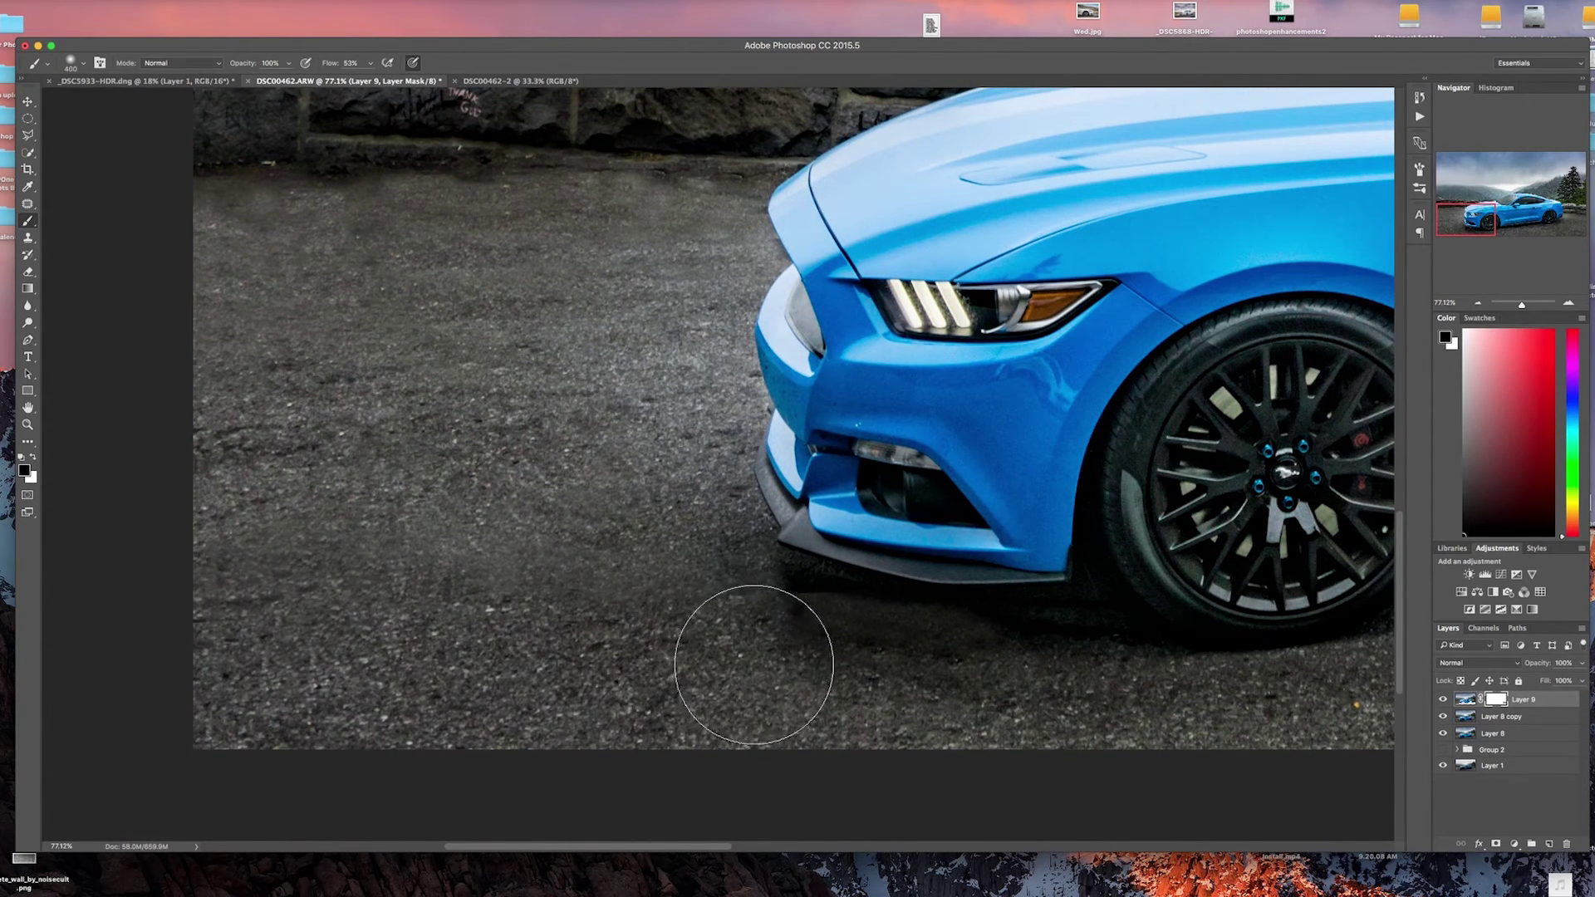
left_click_drag(205, 652, 47, 633)
scroll(164, 804, "down", 5)
scroll(163, 805, "down", 3)
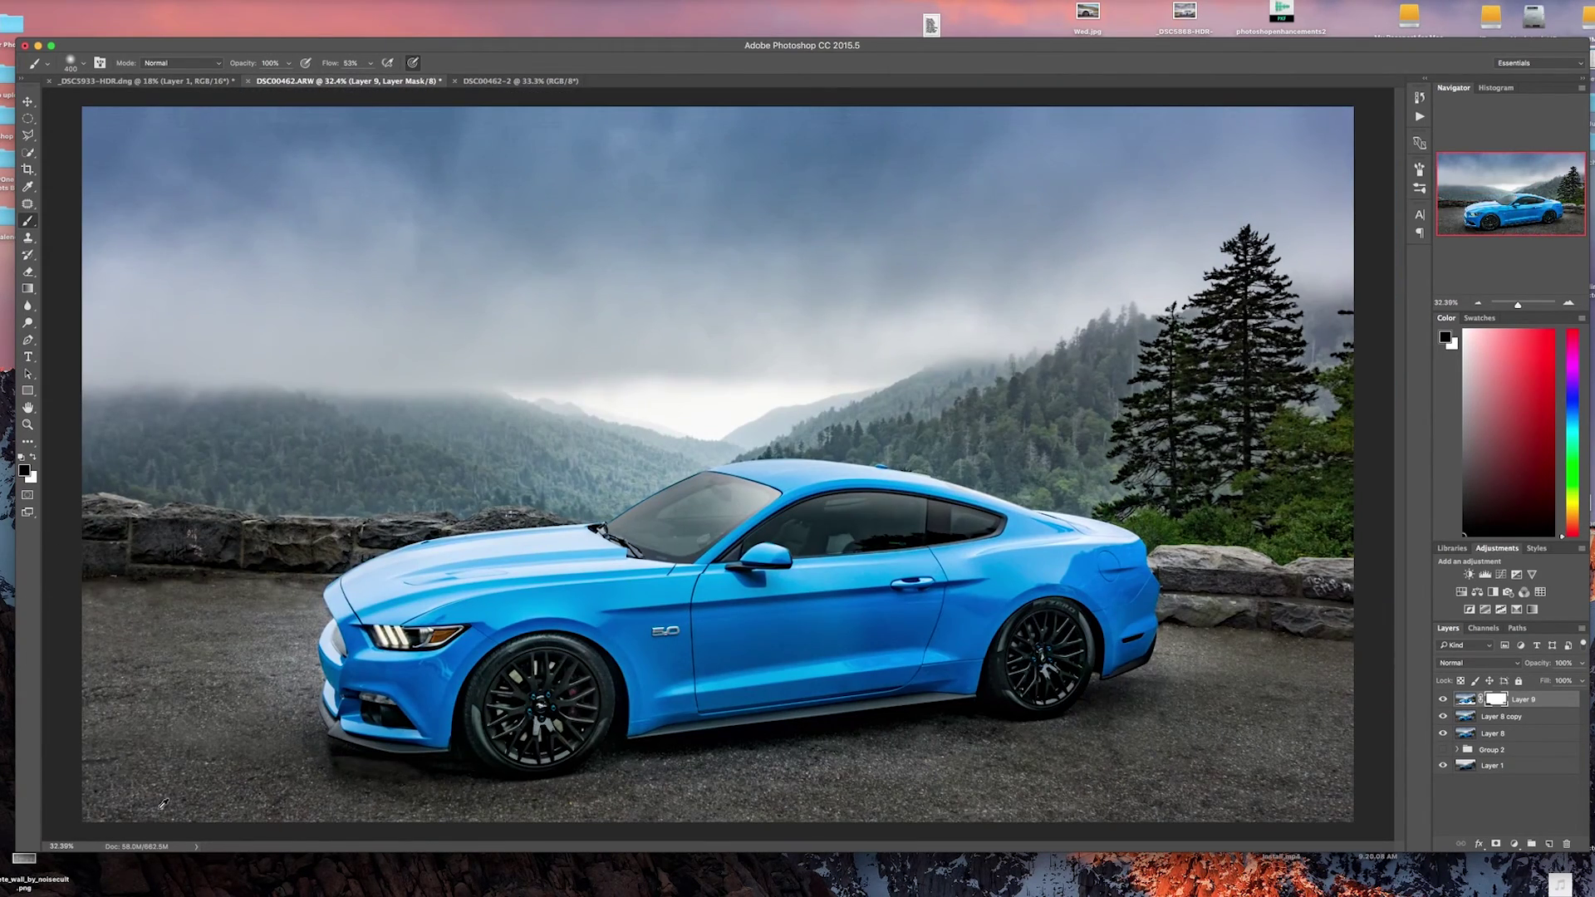
scroll(142, 789, "down", 2)
scroll(142, 789, "up", 2)
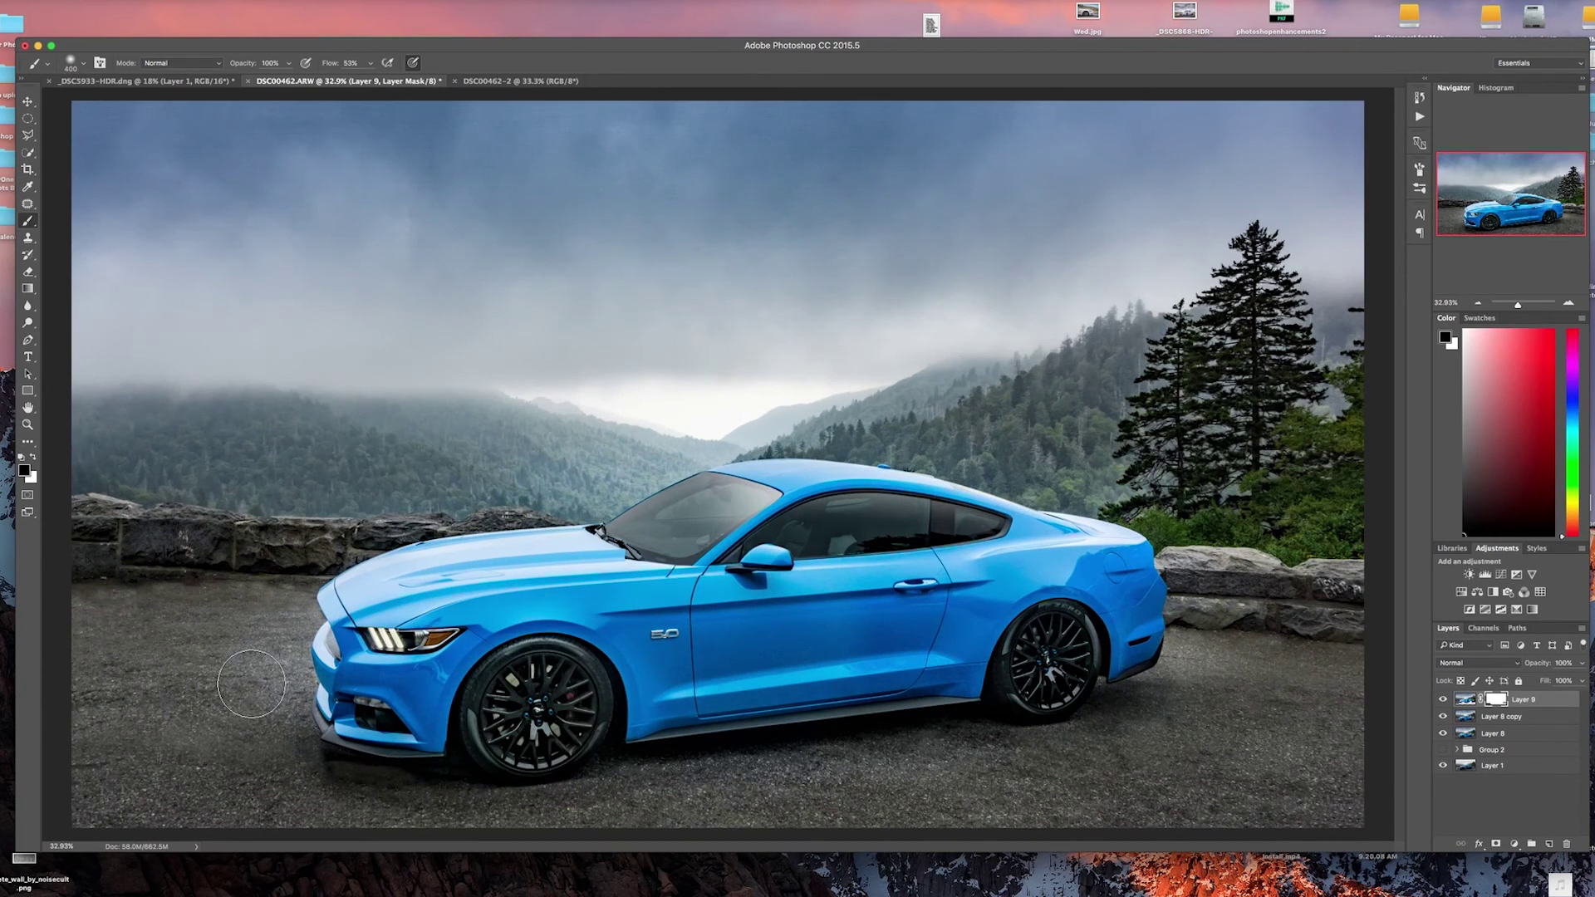
scroll(258, 684, "down", 2)
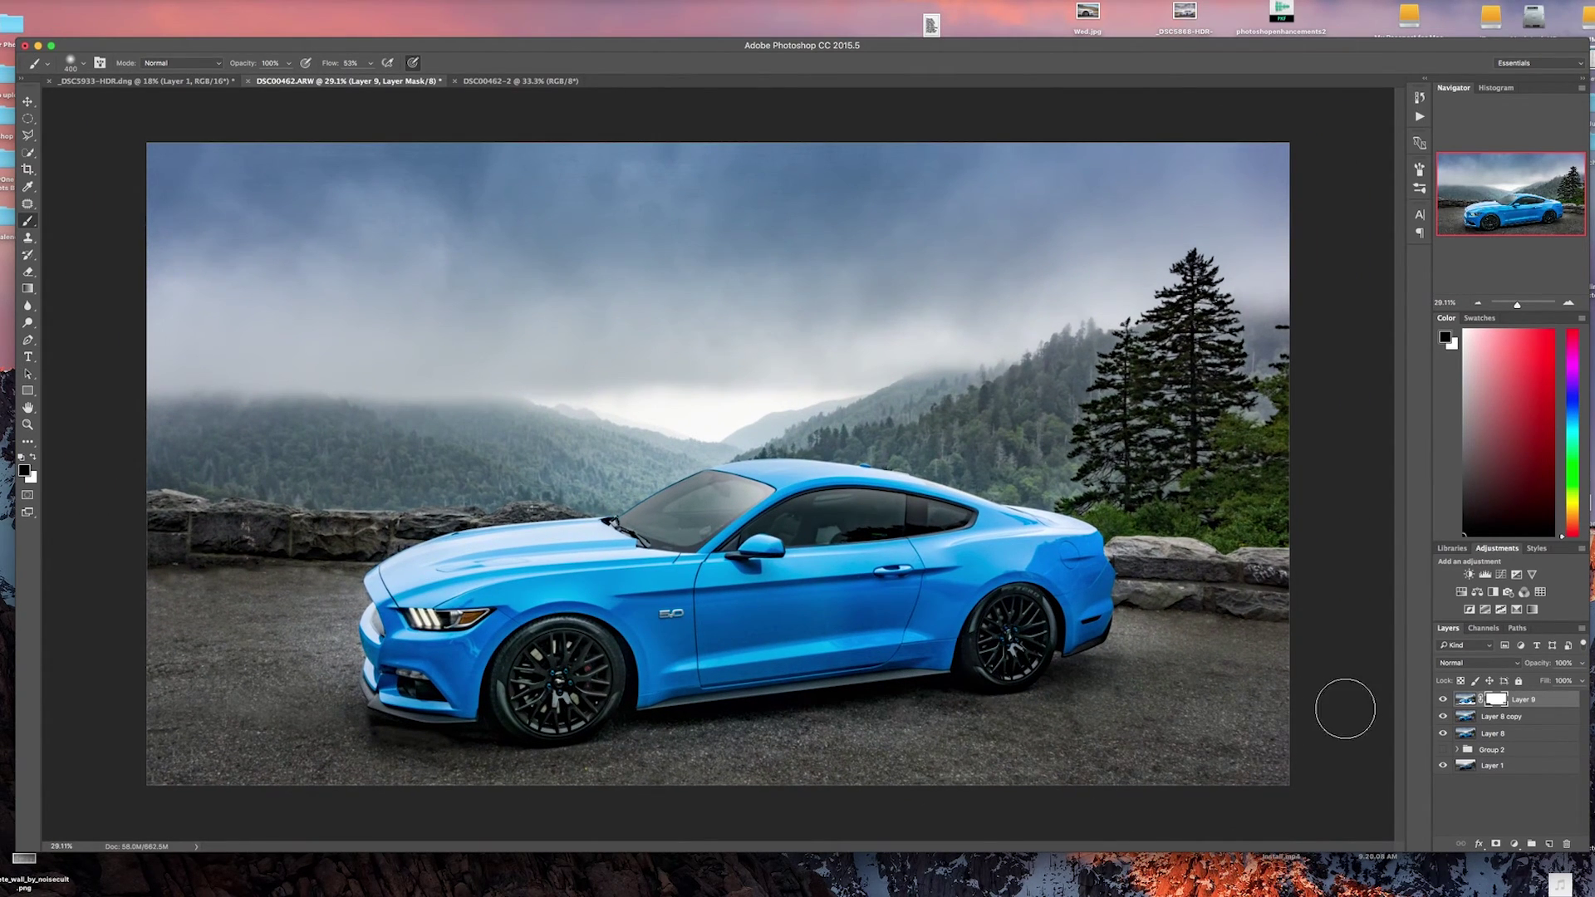
left_click(1443, 700)
left_click(1443, 699)
scroll(968, 724, "down", 5)
scroll(968, 724, "up", 4)
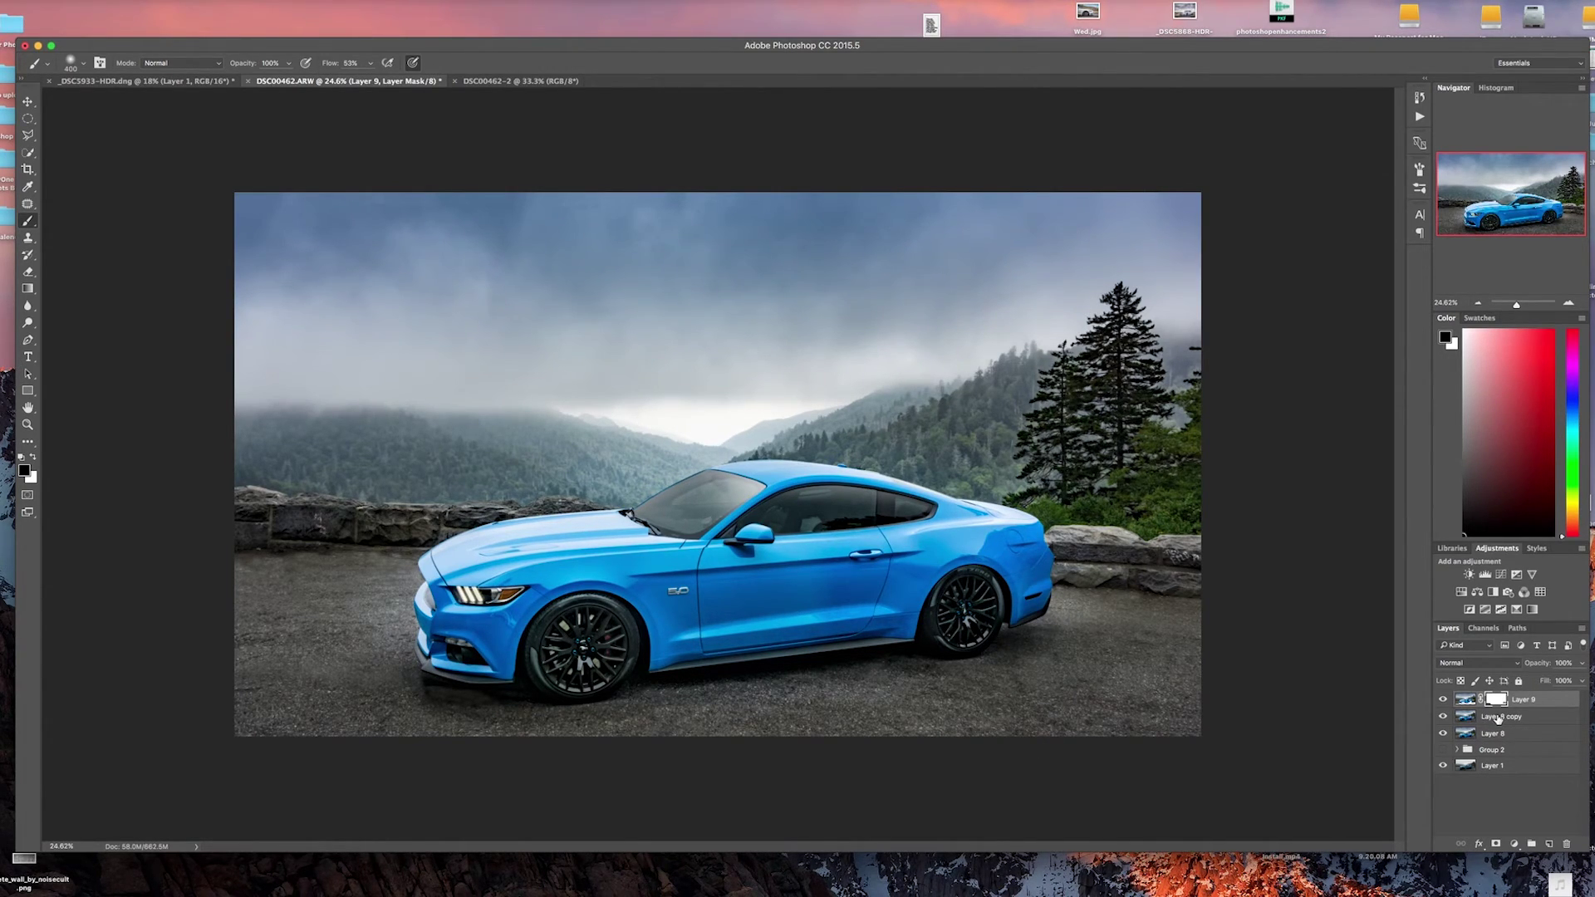
Stamp all visible layers into a new top layer and open it in the Camera Raw Filter.
key("x")
key("super+alt+shift+e")
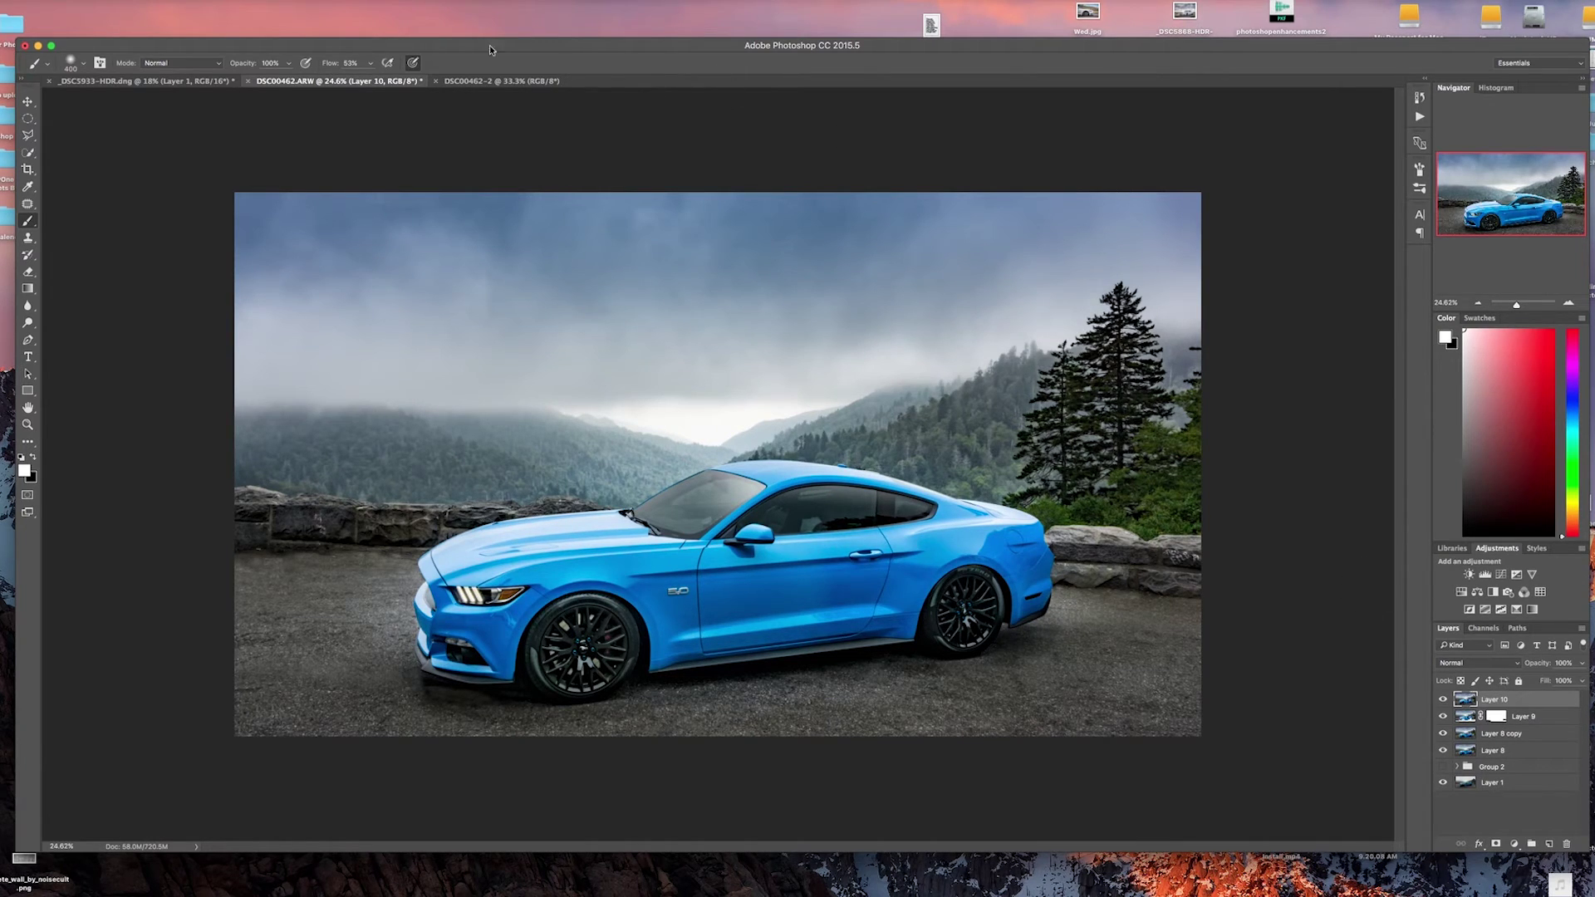
left_click(272, 1)
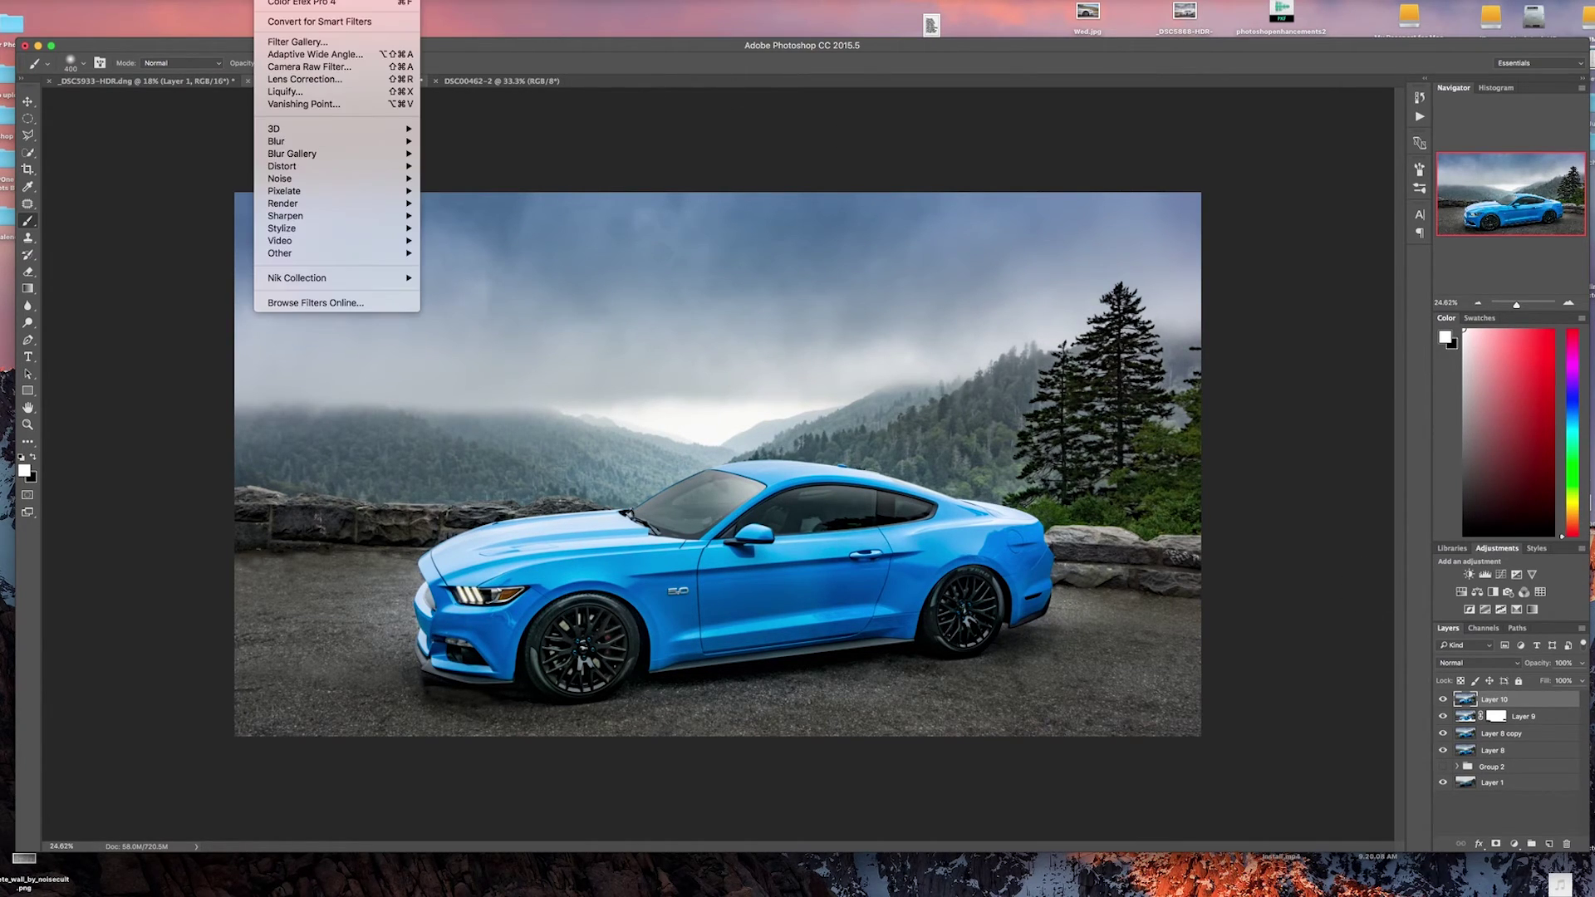
left_click(283, 66)
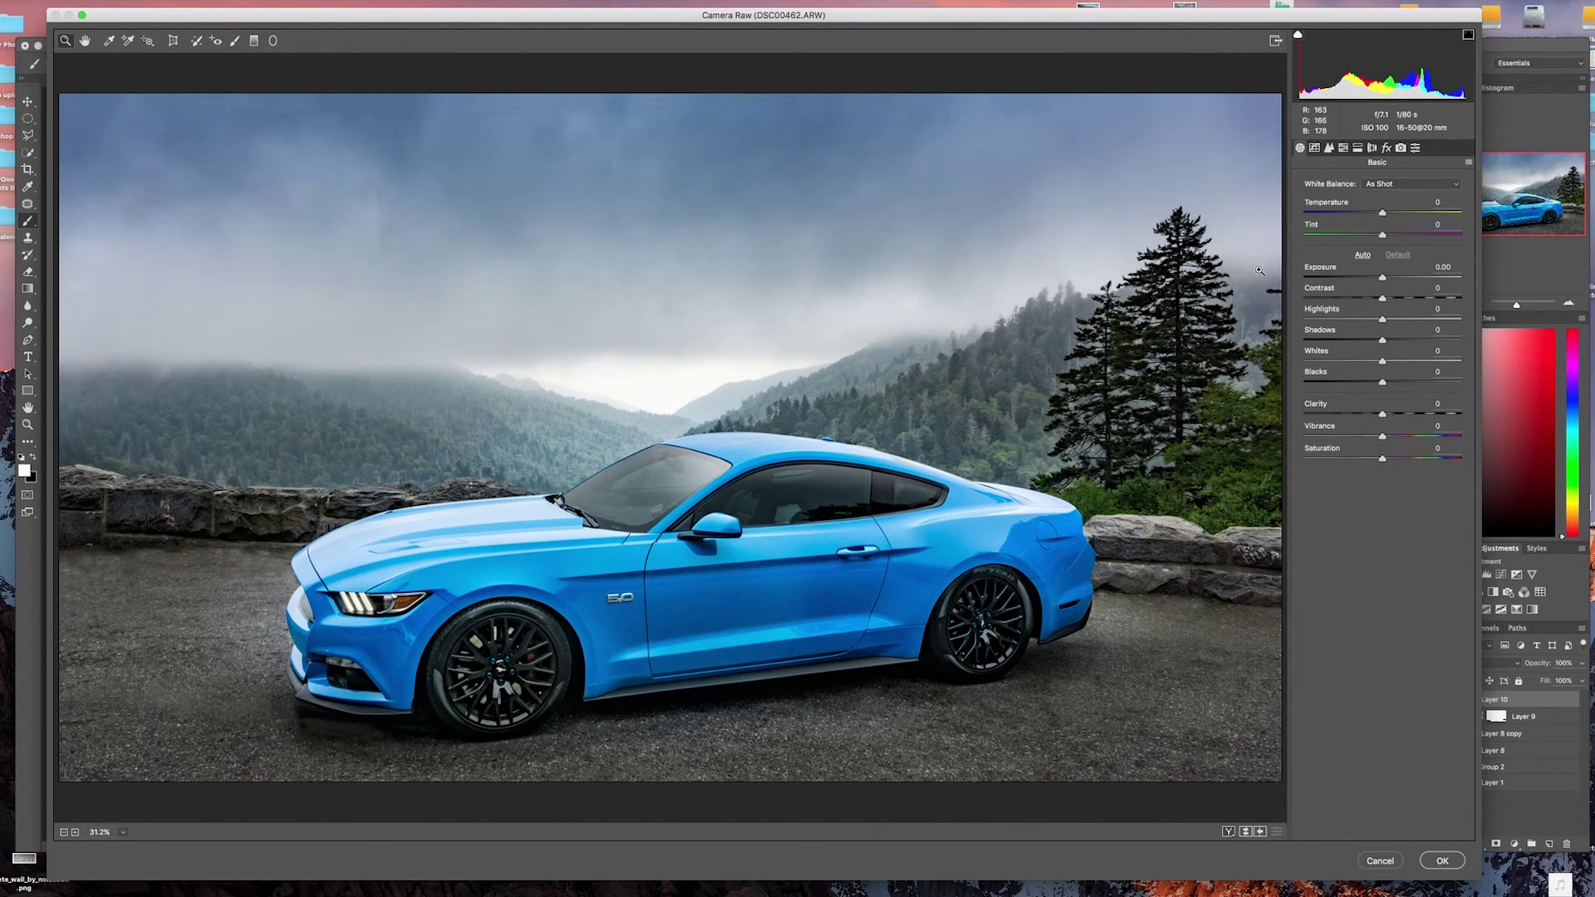
Turn on the shadow clipping warning, set Blacks to +7 and Shadows to +10, and raise Clarity slightly.
left_click(1297, 36)
left_click_drag(1383, 385, 1391, 344)
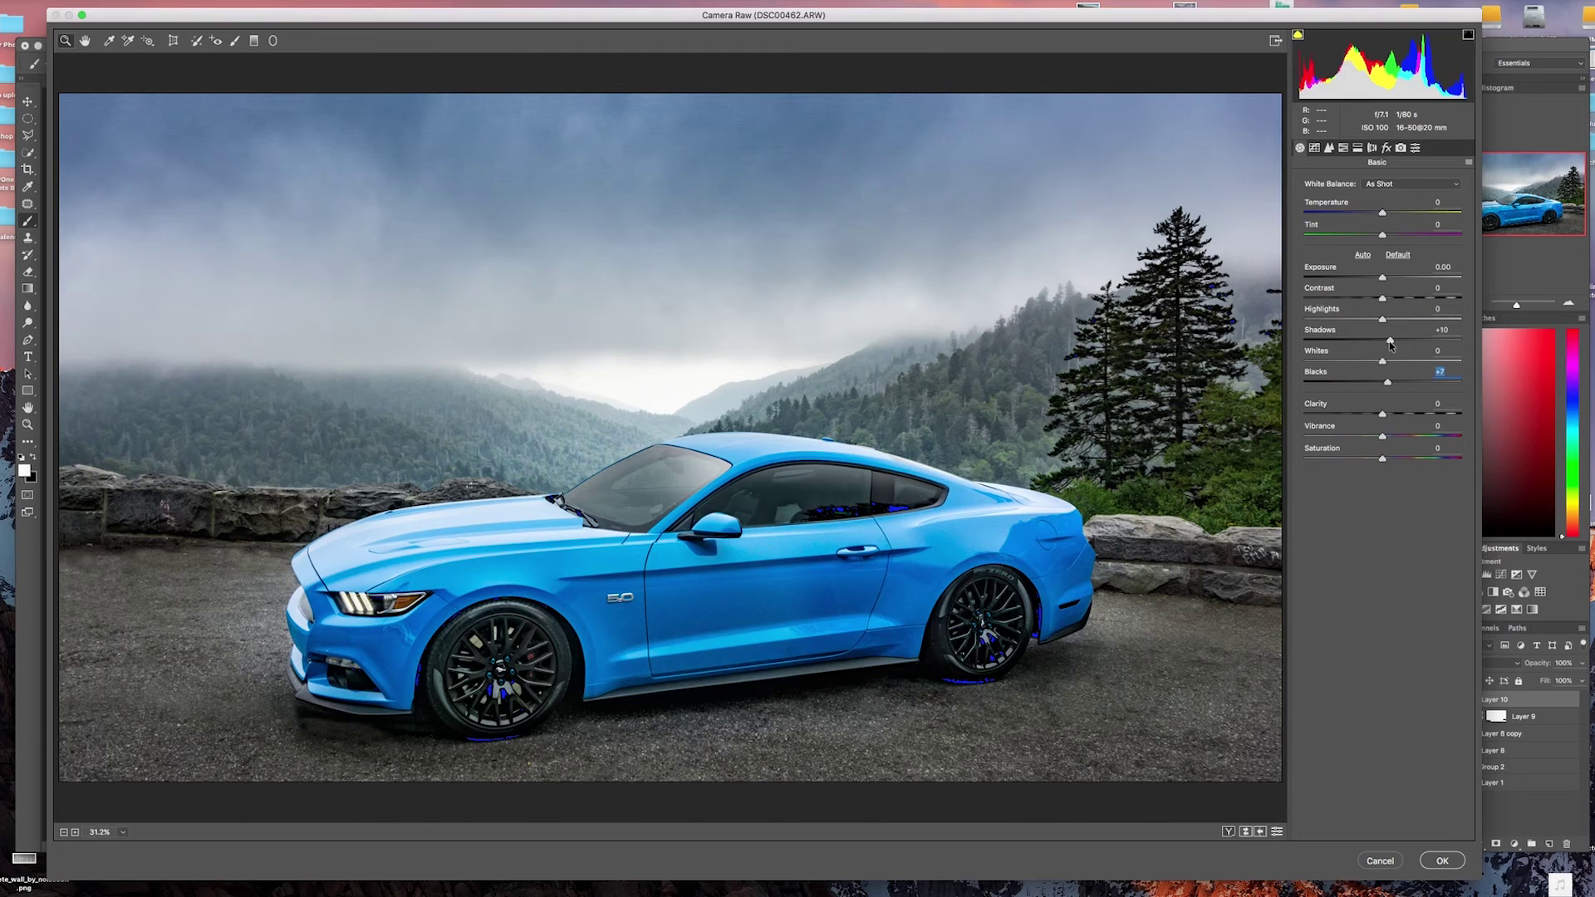
left_click(1390, 341)
left_click_drag(1381, 420, 1384, 419)
Set sharpening Amount to 44 and Masking to 90, with noise reduction at Luminance 18 and Color 24.
left_click(1331, 147)
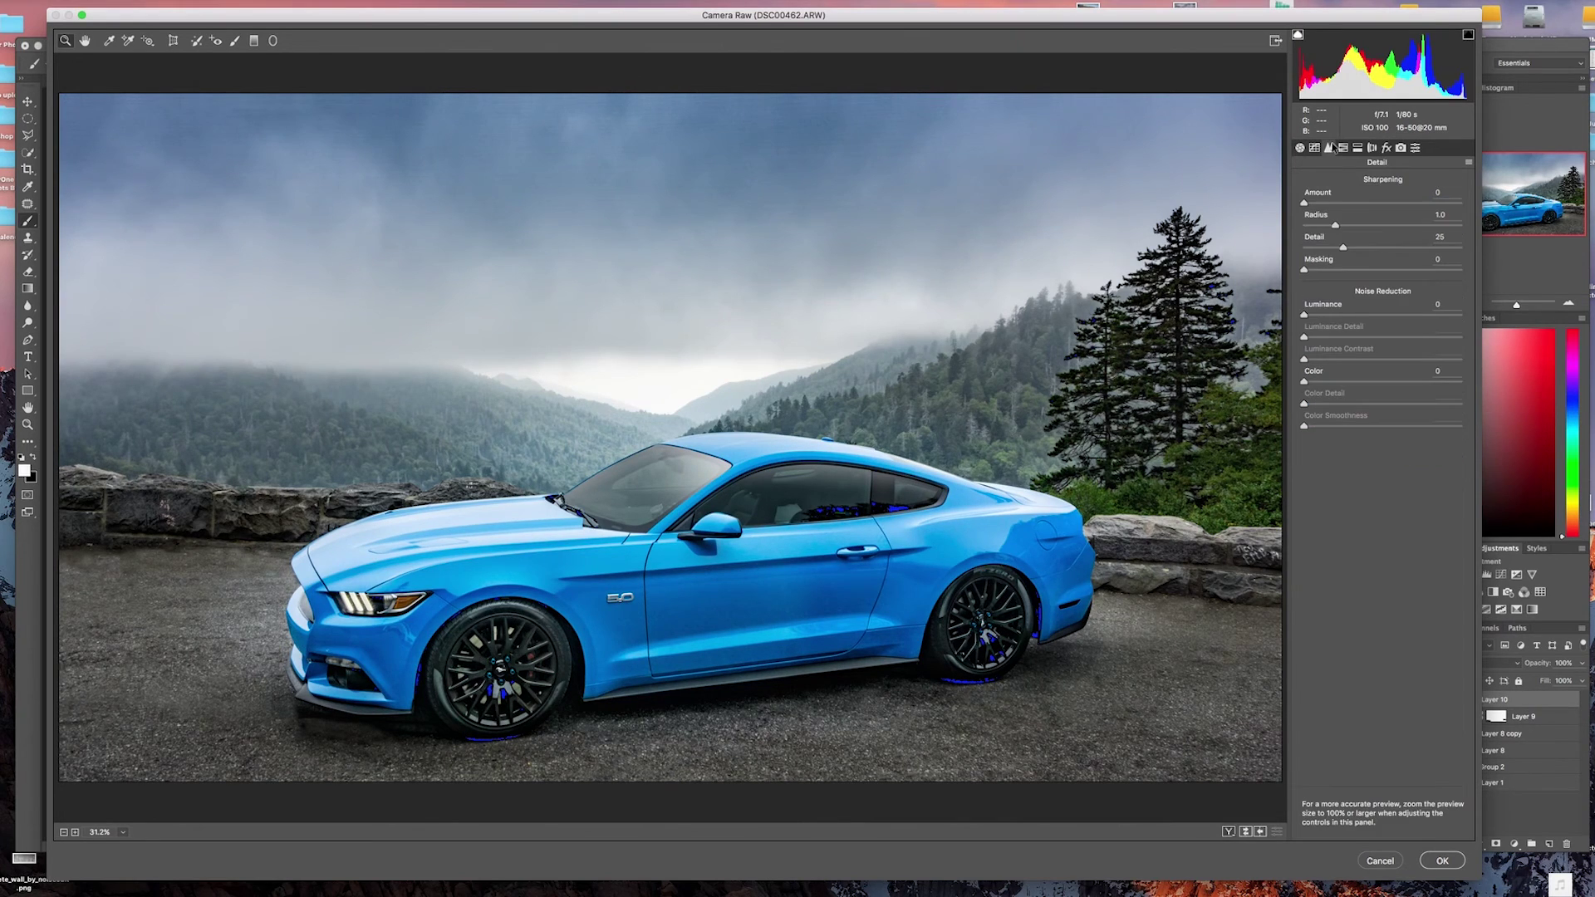
left_click(1332, 201)
left_click_drag(1303, 269, 1447, 269)
left_click_drag(1303, 315, 1343, 382)
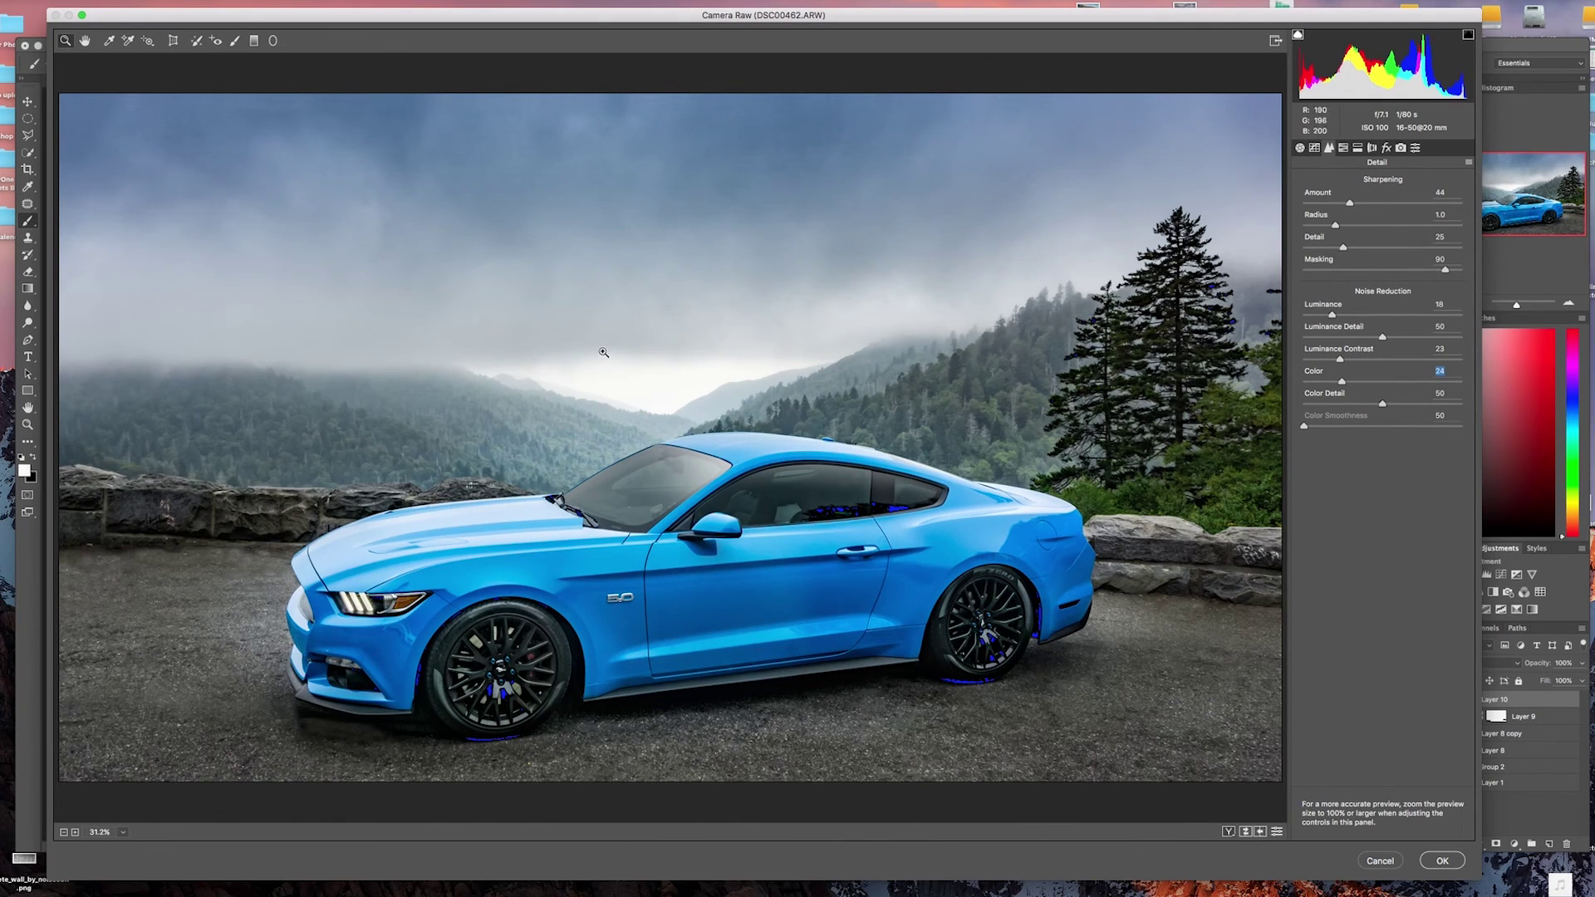
Darken the foreground pavement with a graduated filter up to the car's underside, using Temperature -7 and Exposure -0.60, and apply Camera Raw.
left_click(254, 41)
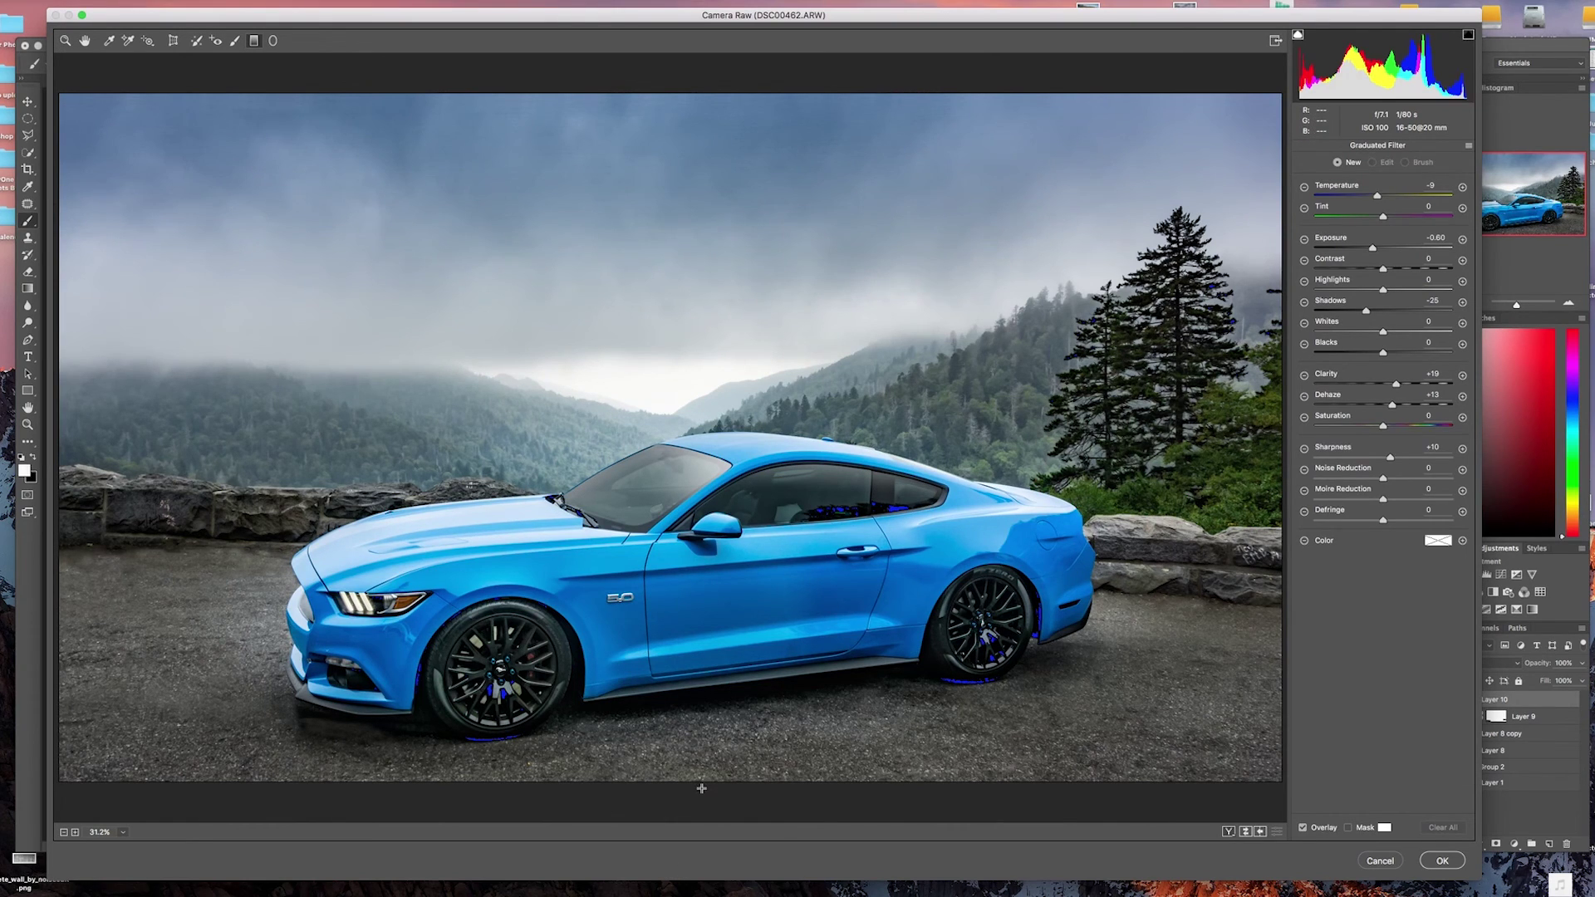
mouse_move(698, 764)
left_mouse_down()
mouse_move(703, 789)
mouse_move(729, 712)
mouse_move(731, 795)
left_mouse_up()
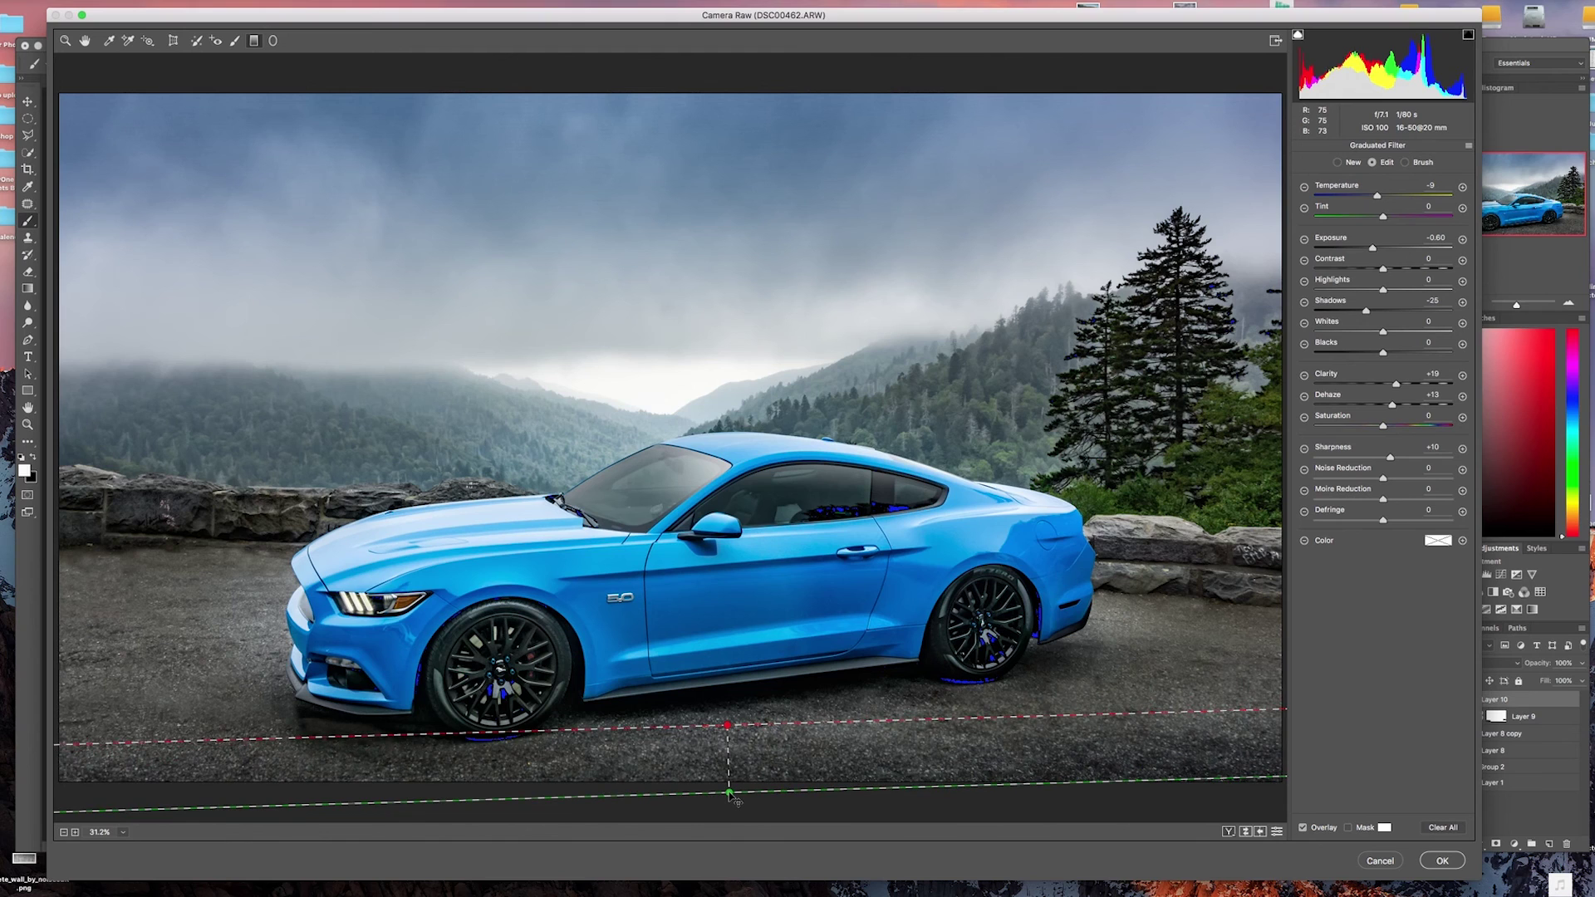
left_click_drag(725, 727, 723, 691)
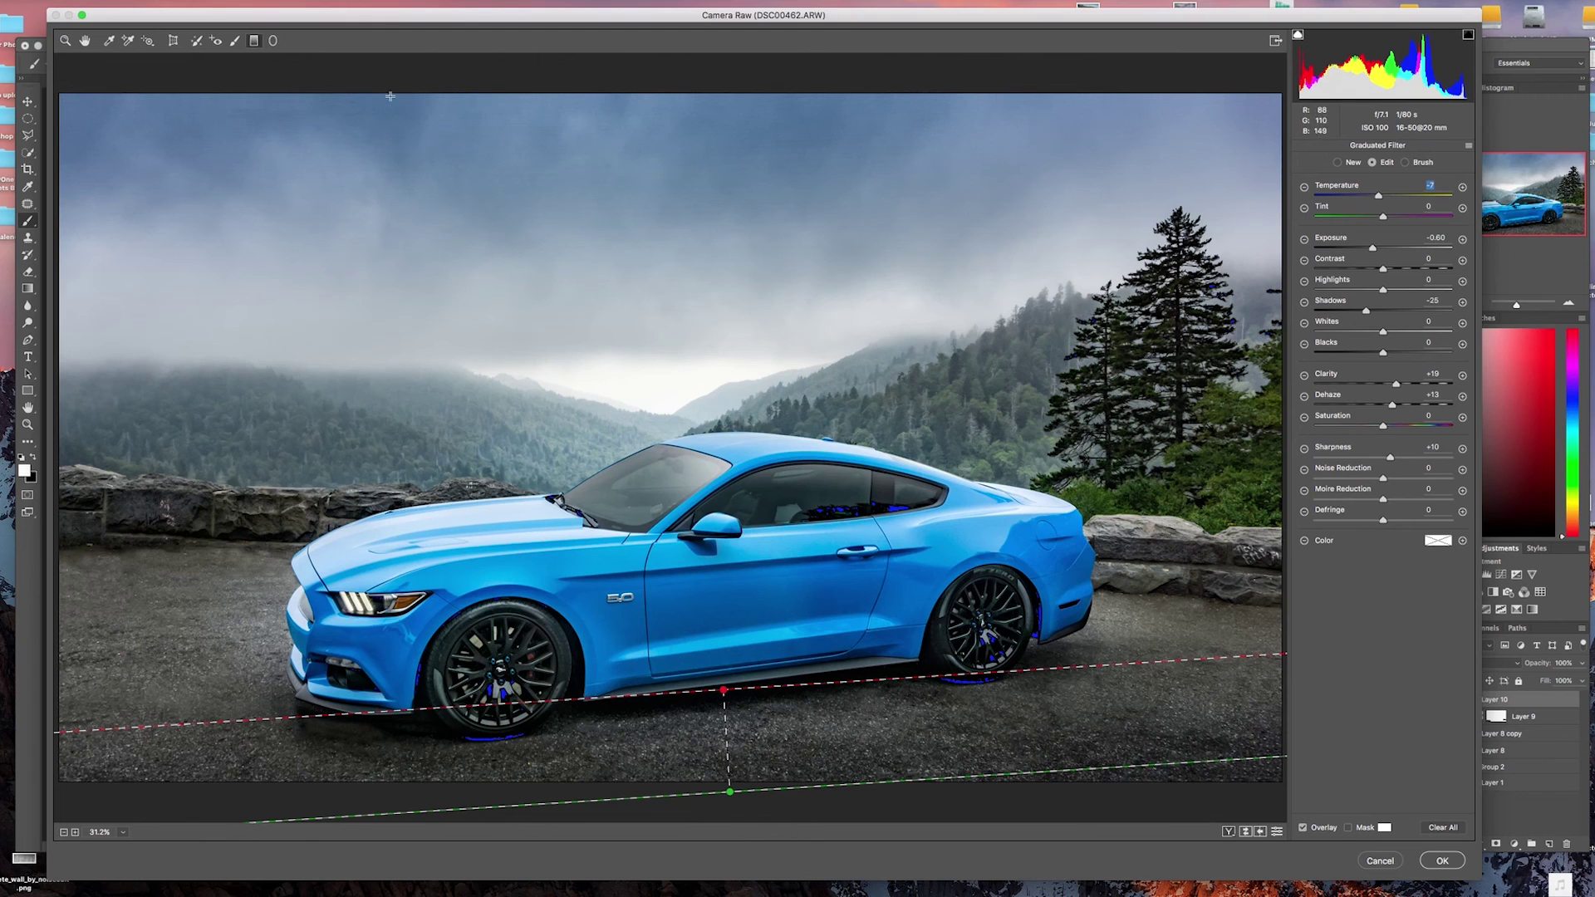
left_click(67, 43)
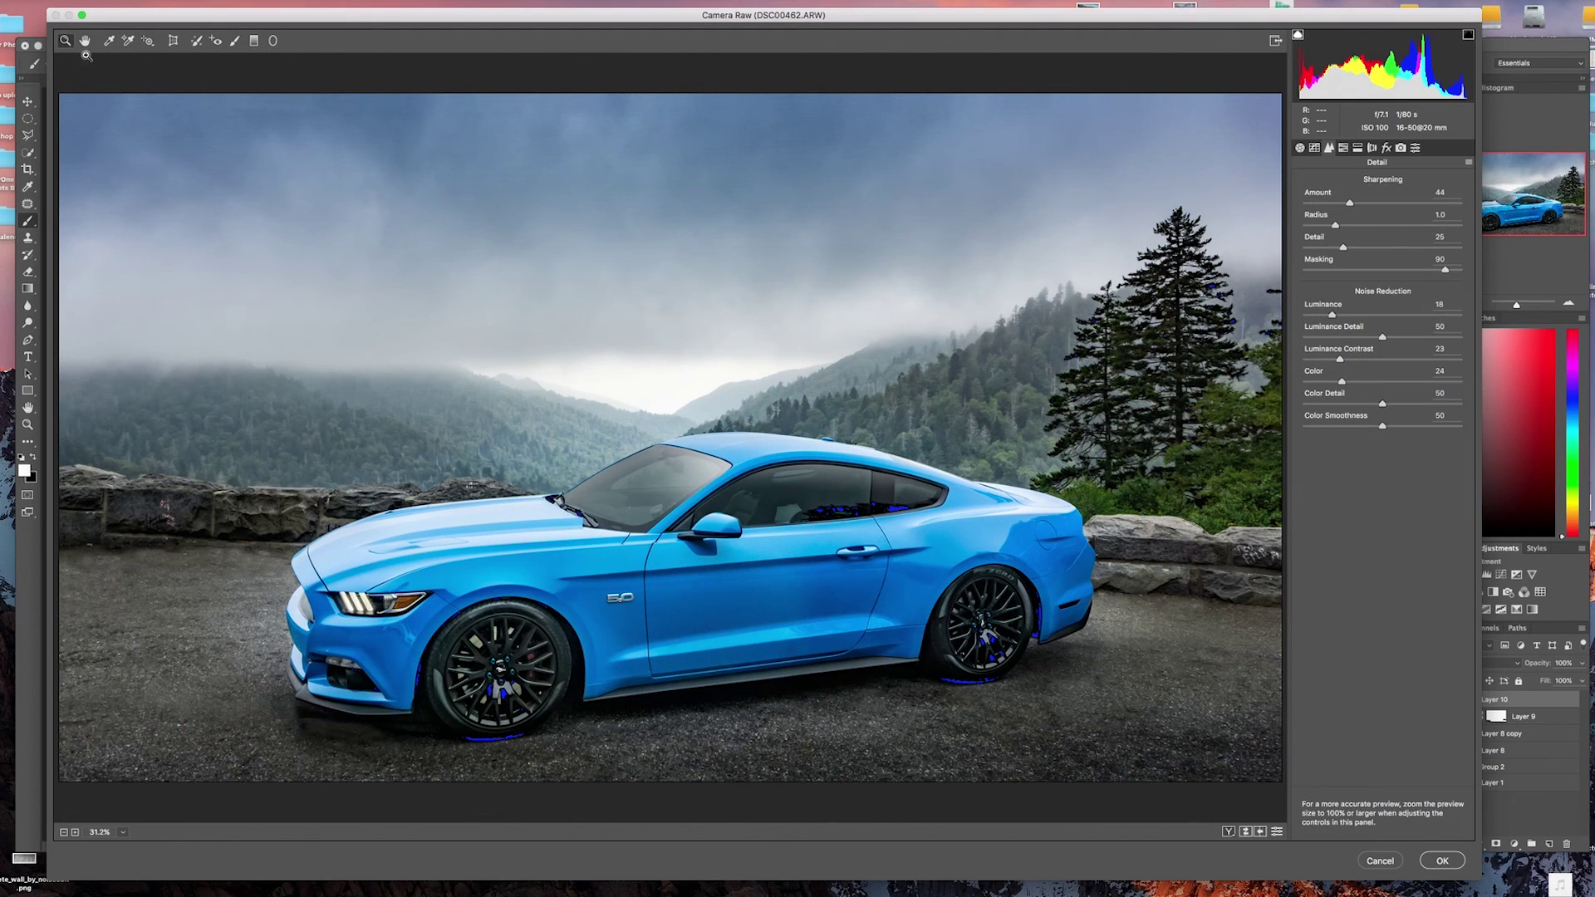
key("alt")
left_click(1442, 860)
Hide the intermediate layers and compare the finished Layer 10 with the original photo on Layer 1.
left_click_drag(1443, 750, 1443, 716)
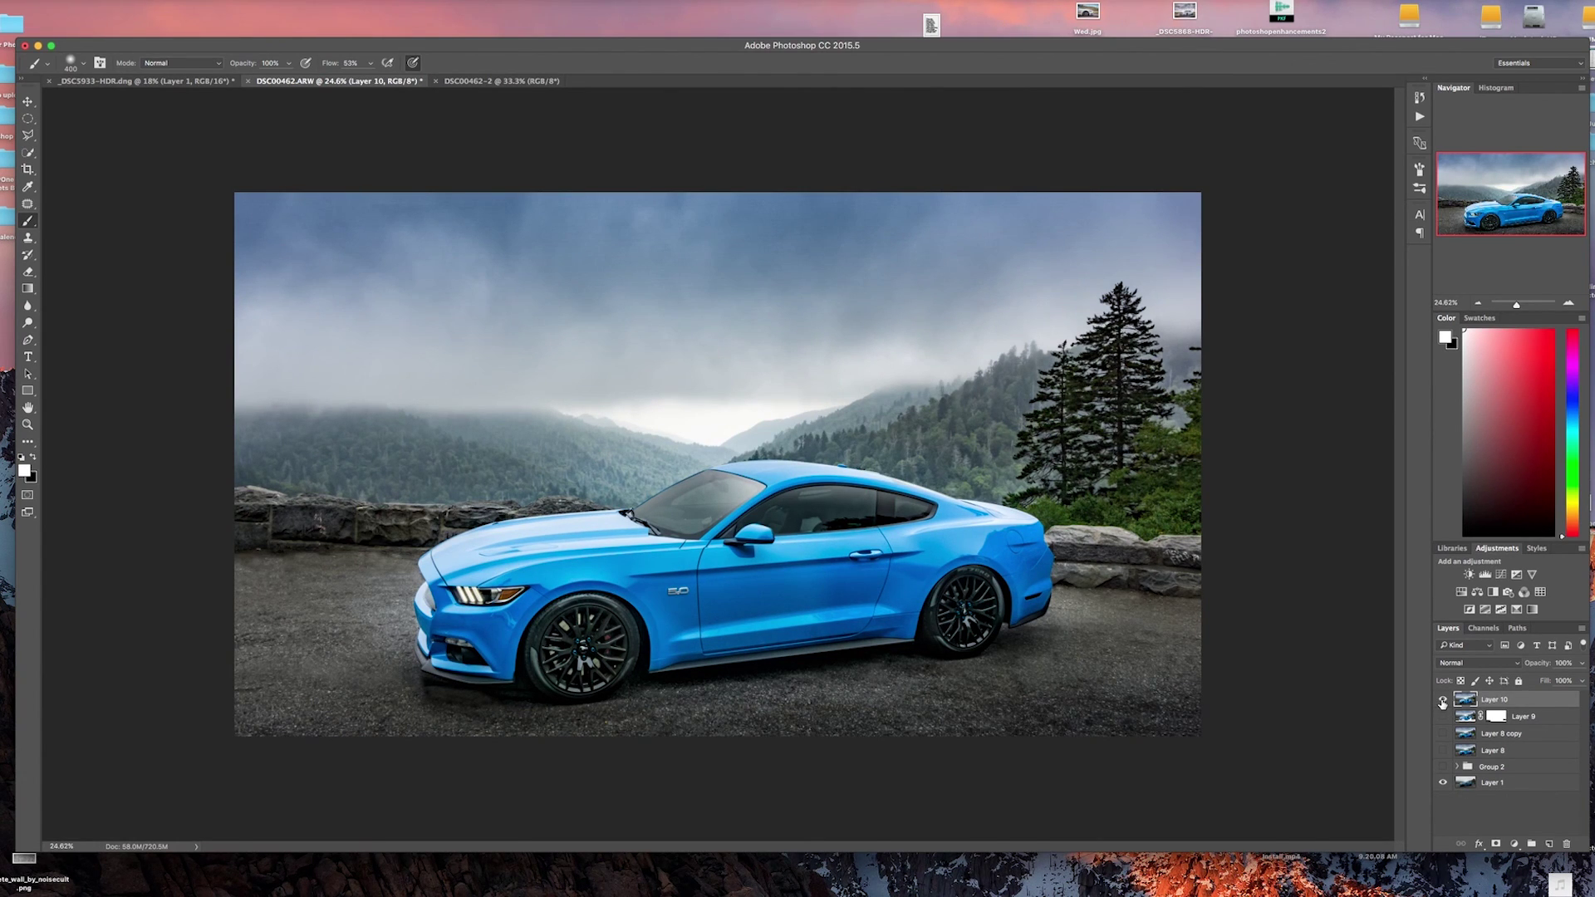
left_click(1443, 701)
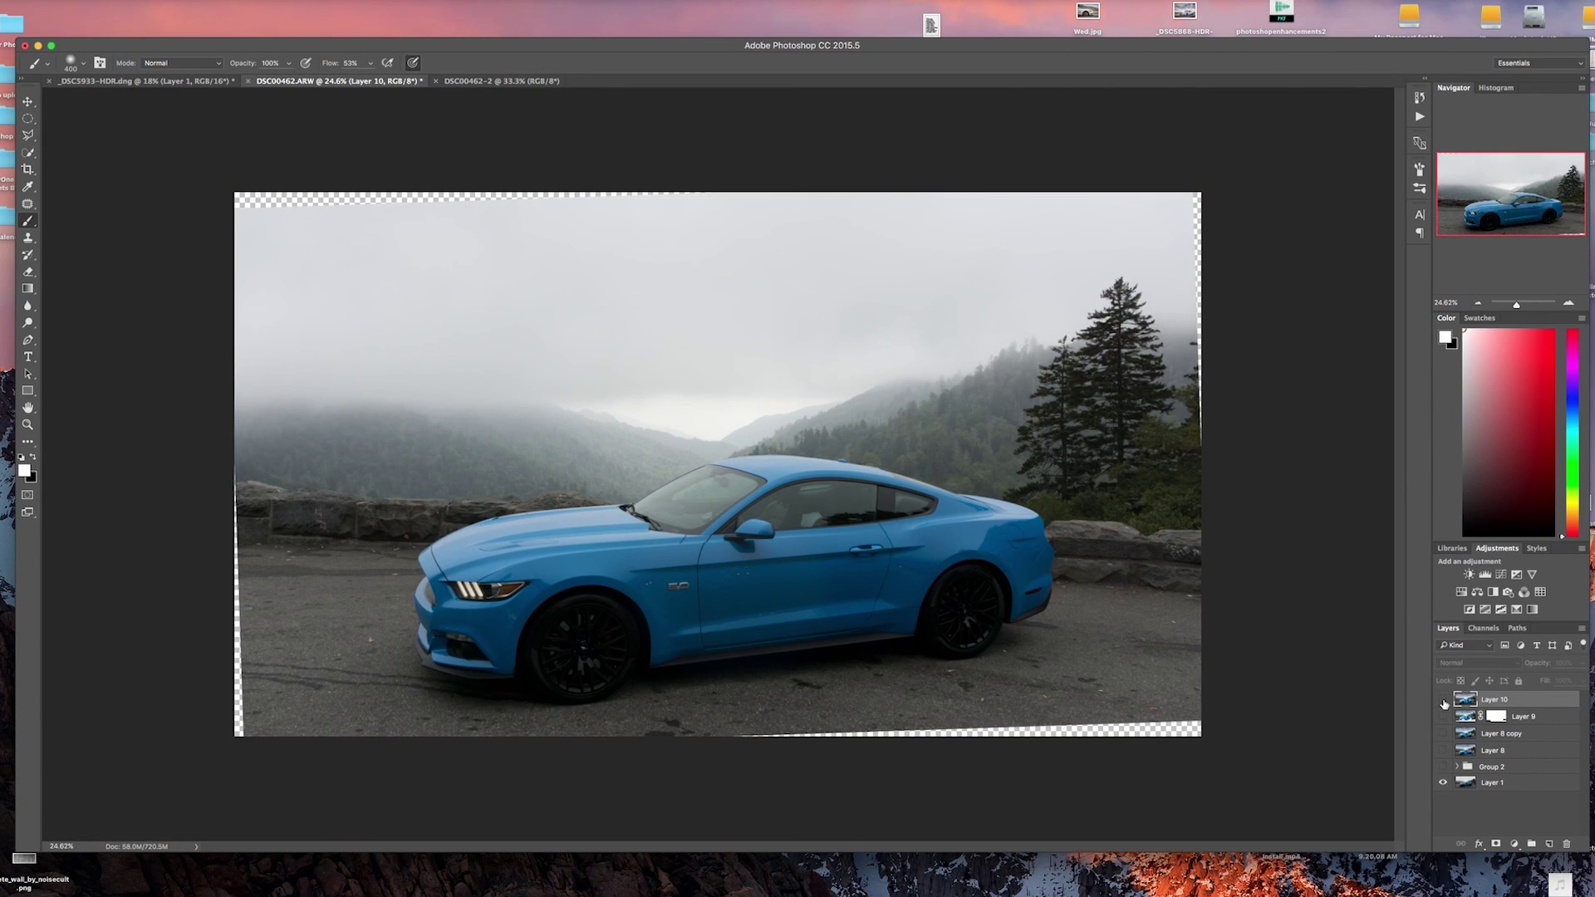
left_click(1443, 700)
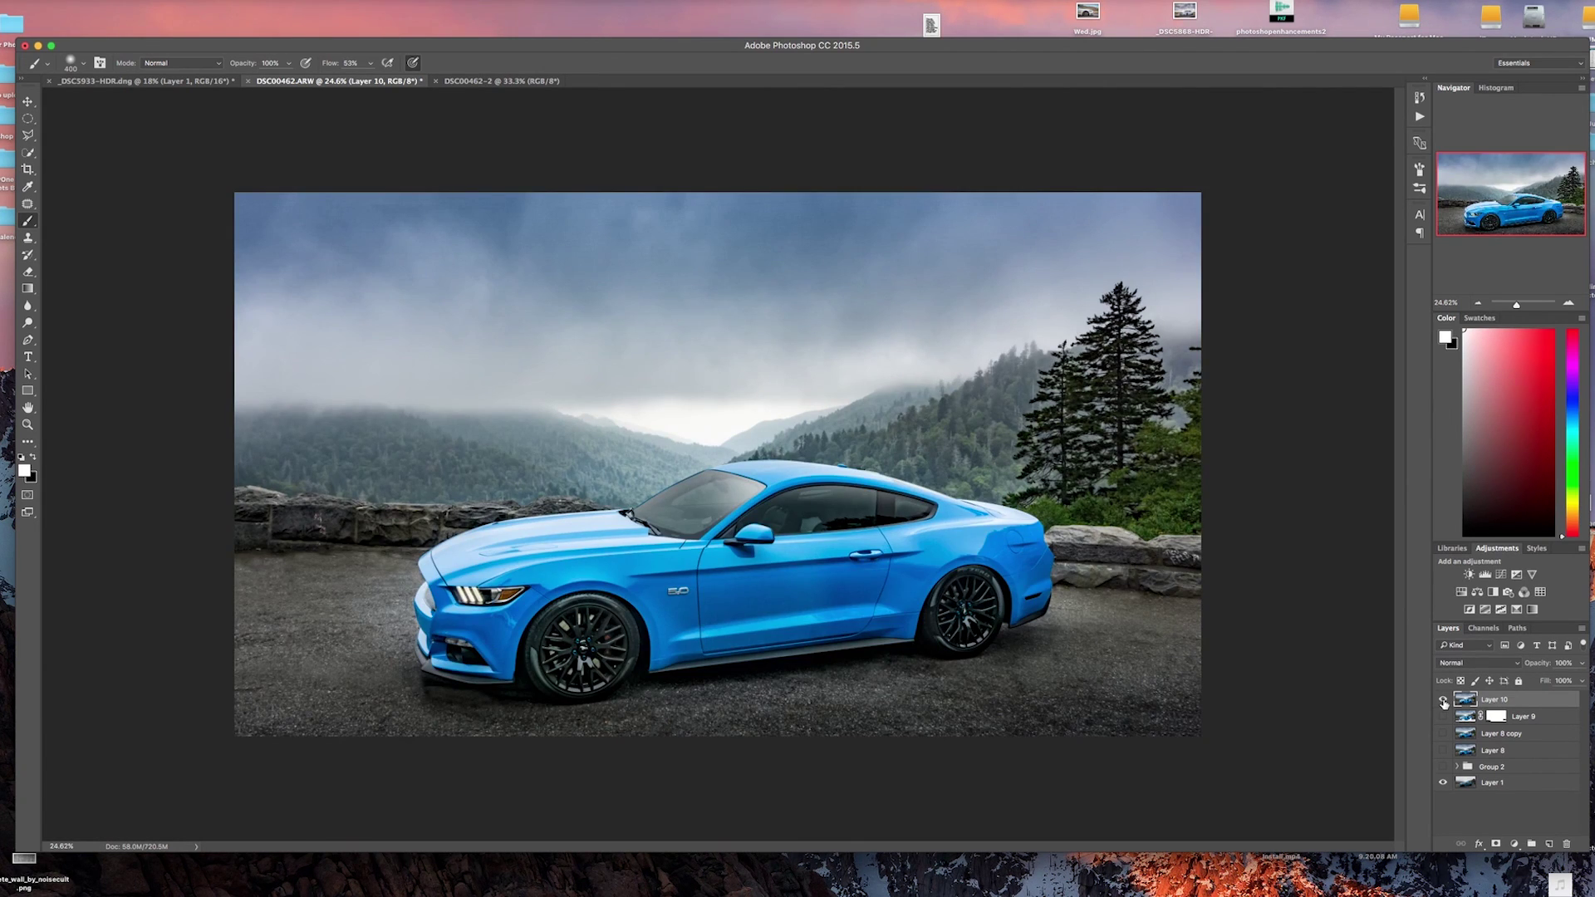